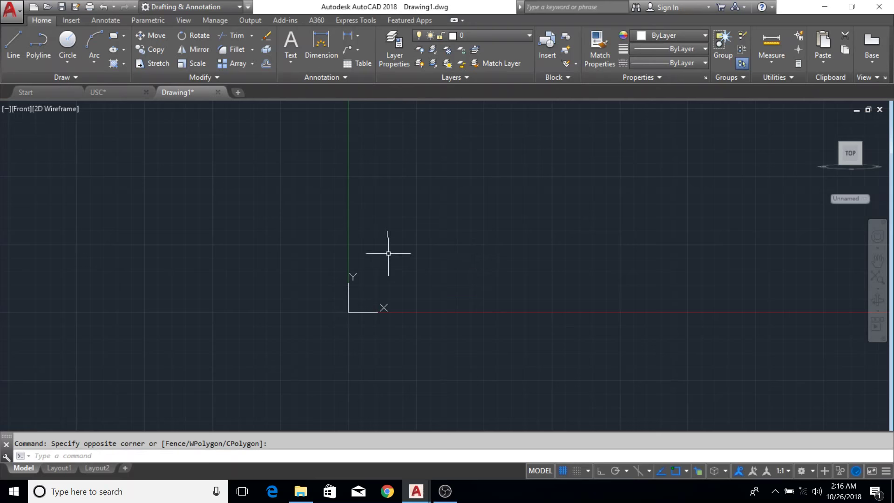
pyautogui.click(237, 7)
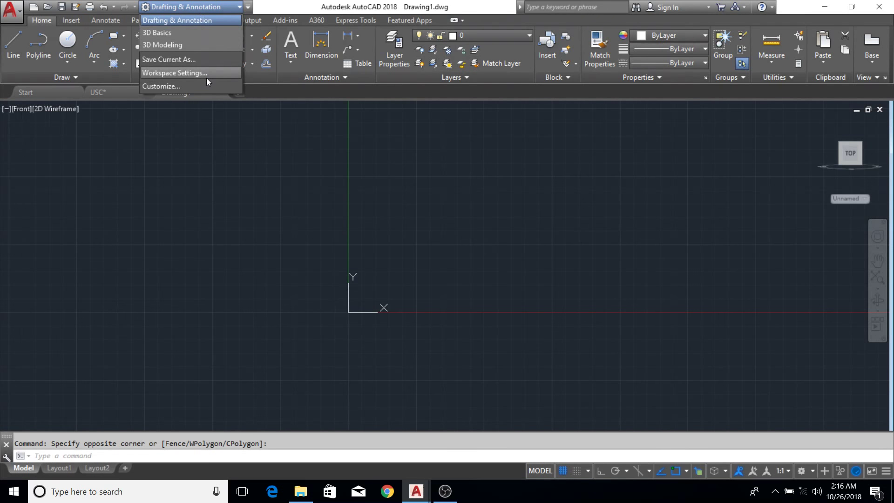
pyautogui.click(261, 177)
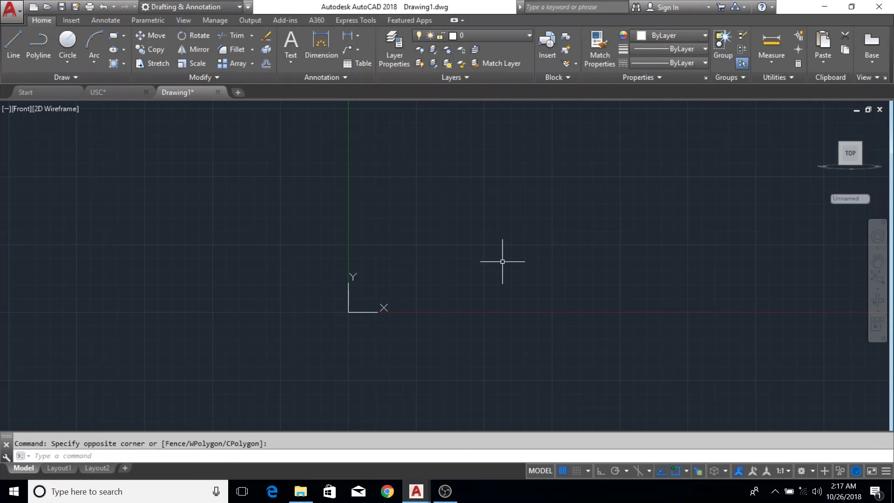
# - Turn off the background grid display in the drawing area
pyautogui.click(563, 473)
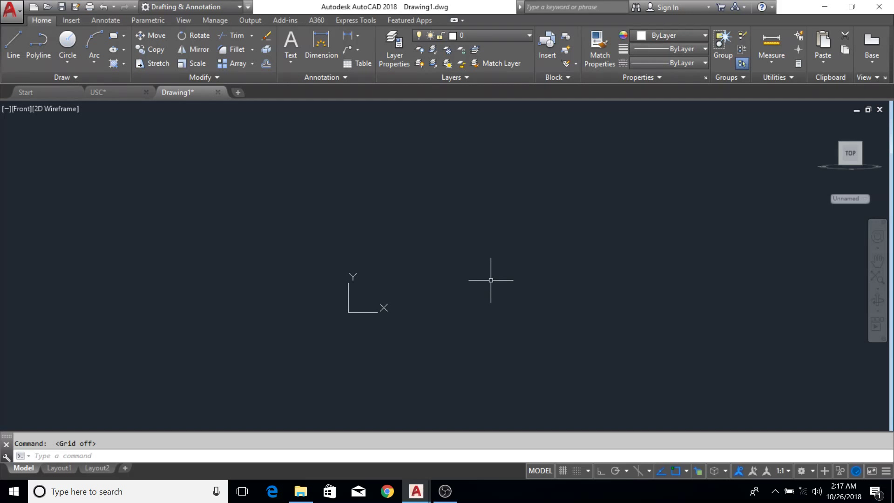
pyautogui.press('F7')
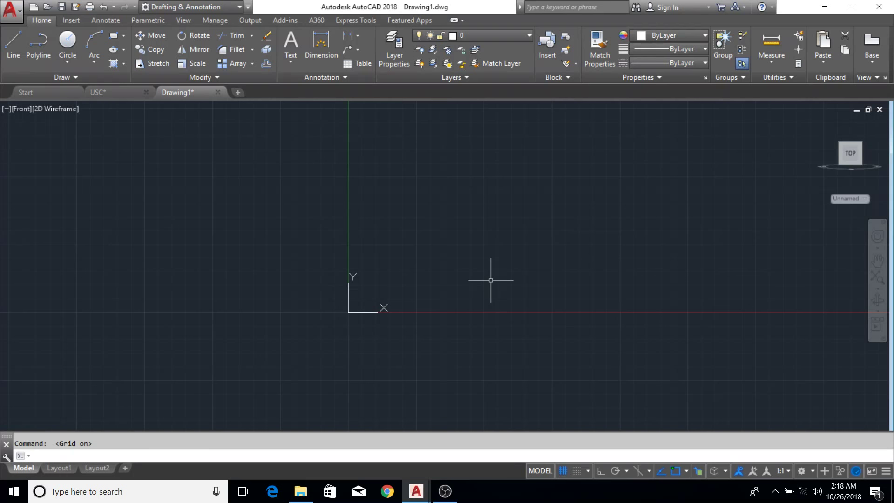
pyautogui.press('F7')
pyautogui.press('F7')
pyautogui.press('F7')
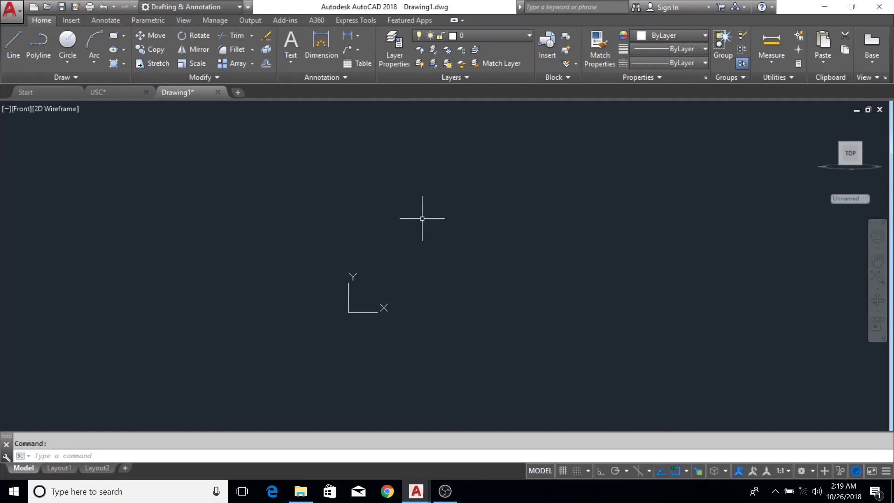
# - Create a new layer named Axis and set its color to index 253
pyautogui.click(396, 57)
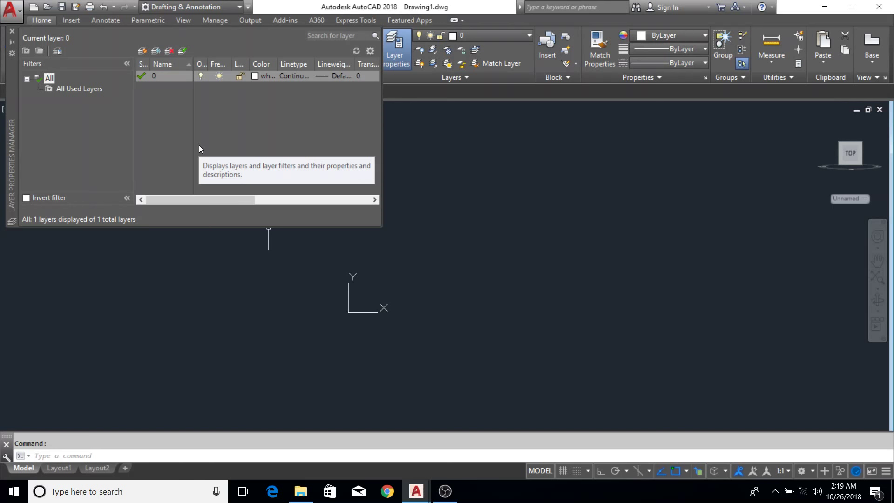
pyautogui.click(143, 52)
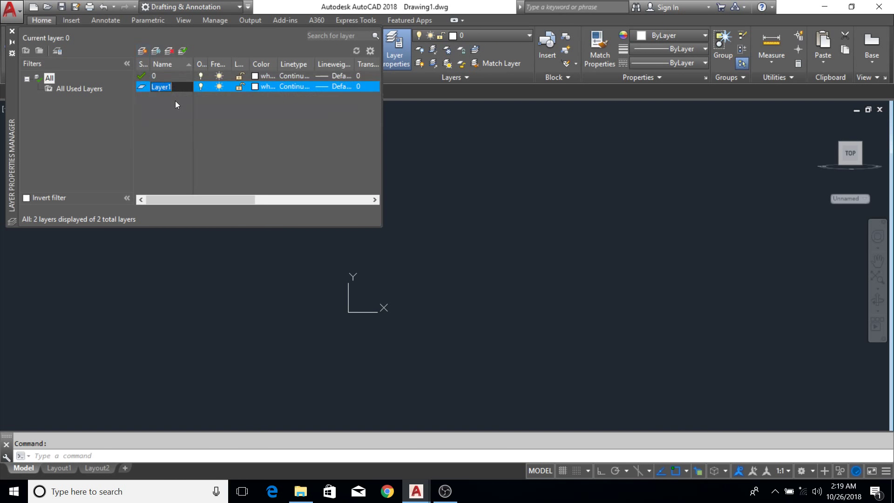
pyautogui.write('Axis')
pyautogui.click(256, 86)
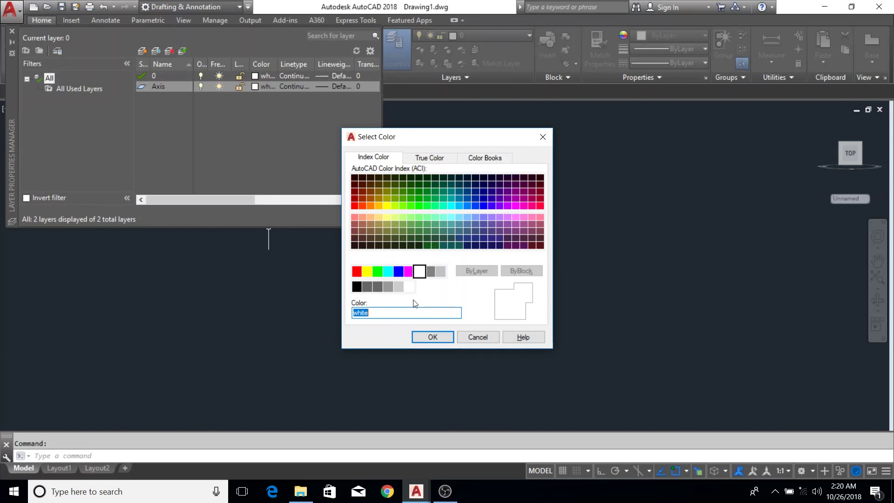
pyautogui.click(399, 287)
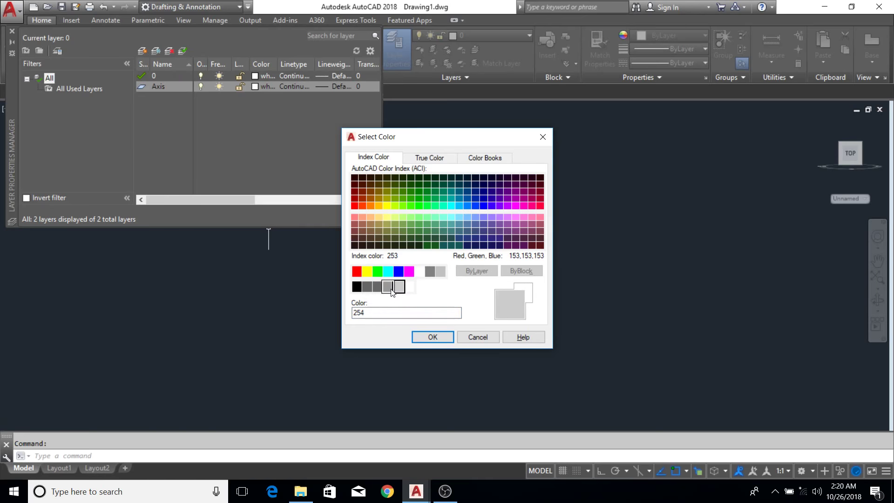
pyautogui.click(388, 286)
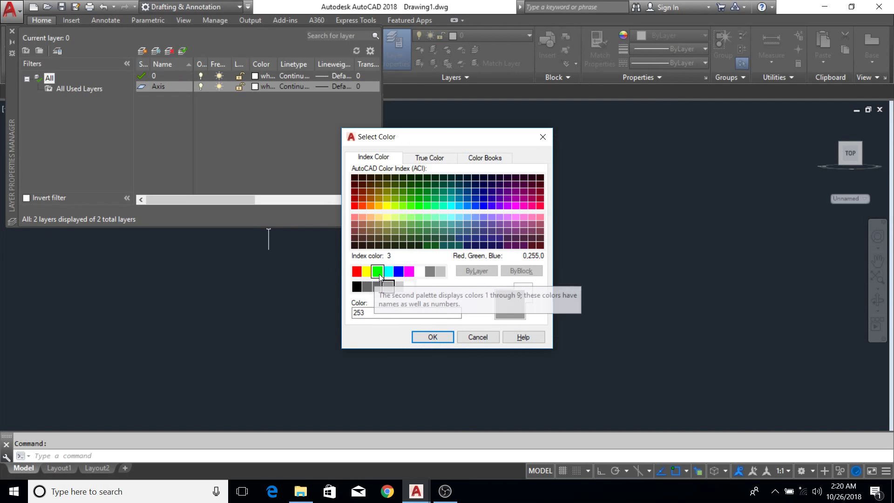
pyautogui.click(432, 336)
# - Load the CENTER linetype from acad.lin so it is available for the Axis layer
pyautogui.click(293, 86)
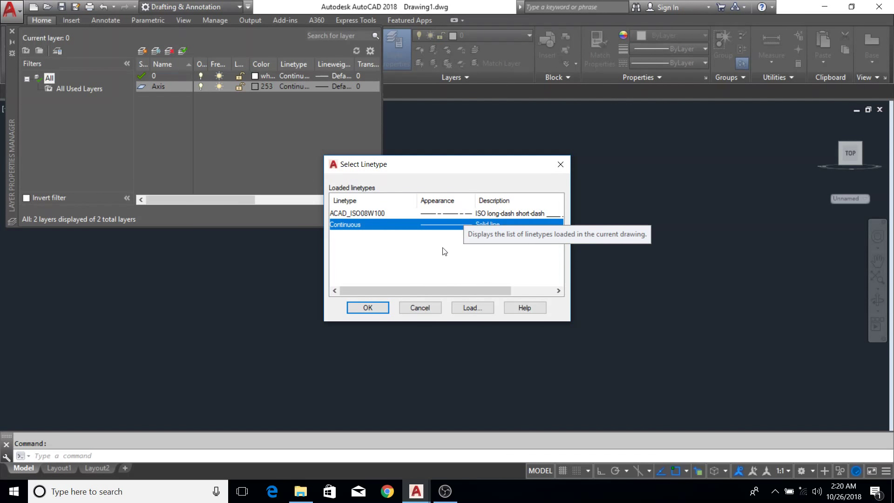
pyautogui.click(458, 254)
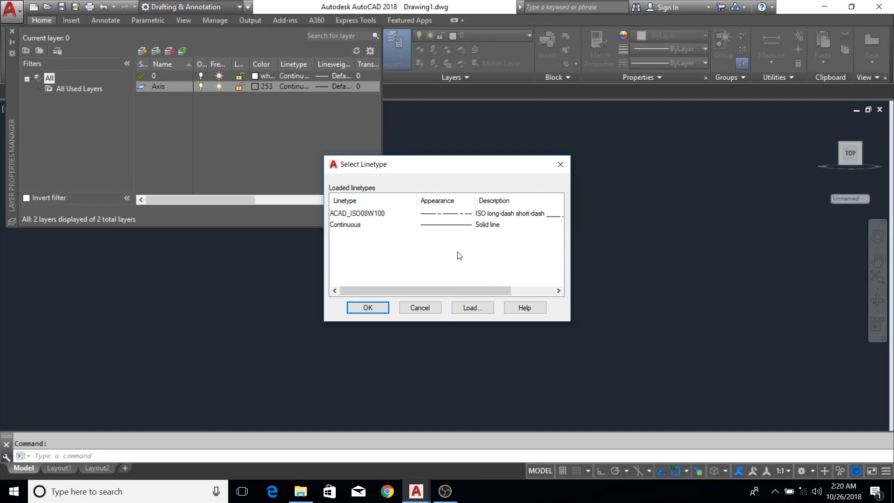
pyautogui.click(482, 307)
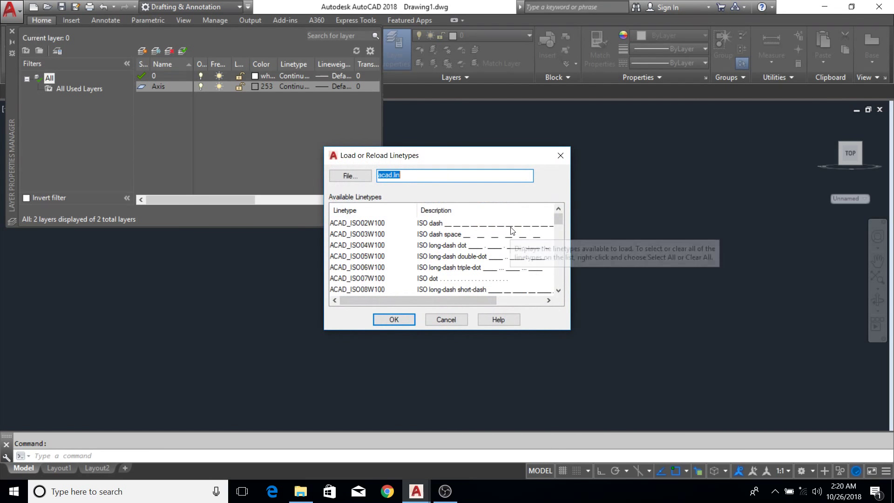
pyautogui.moveTo(559, 225); pyautogui.dragTo(561, 248)
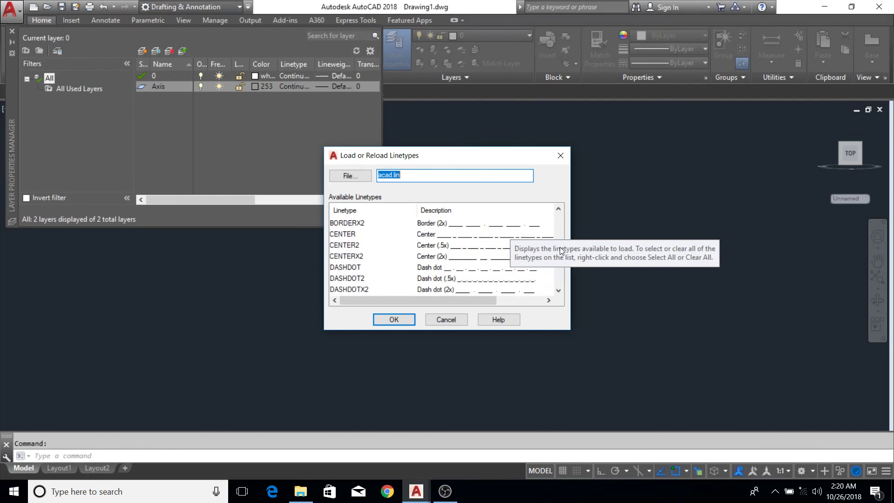
pyautogui.click(491, 238)
pyautogui.click(394, 320)
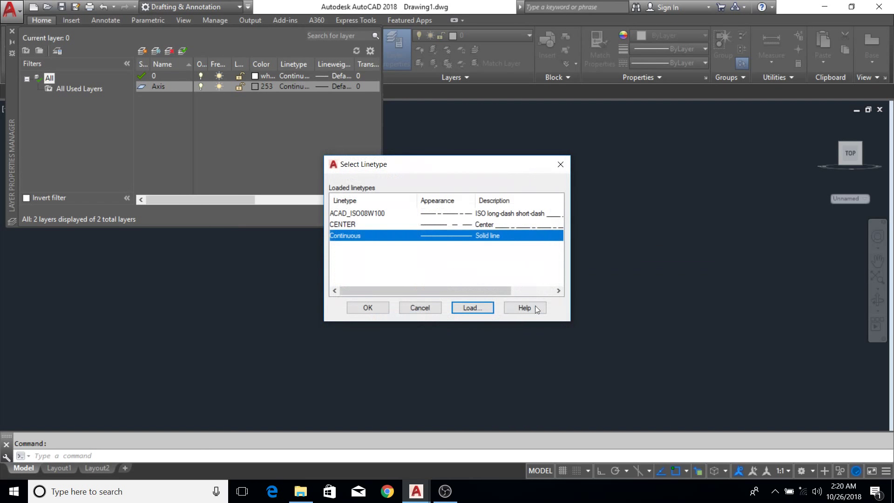
pyautogui.click(369, 308)
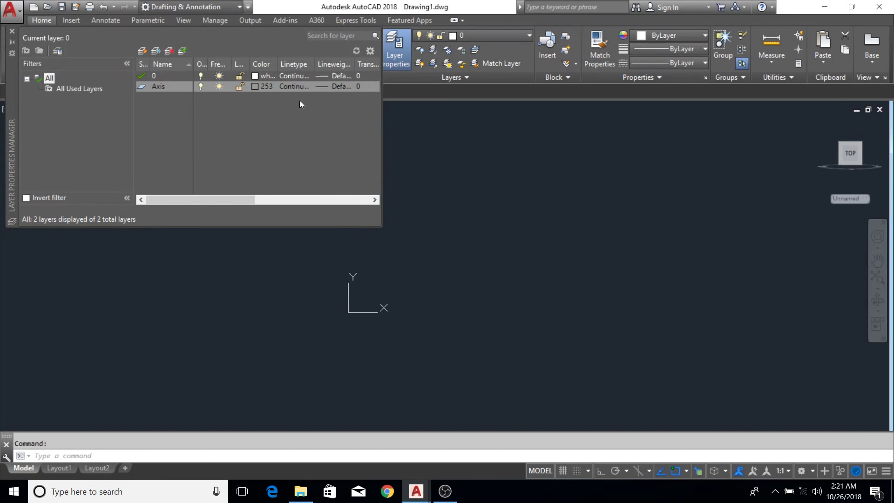
# - Assign the CENTER linetype to the Axis layer
pyautogui.click(296, 87)
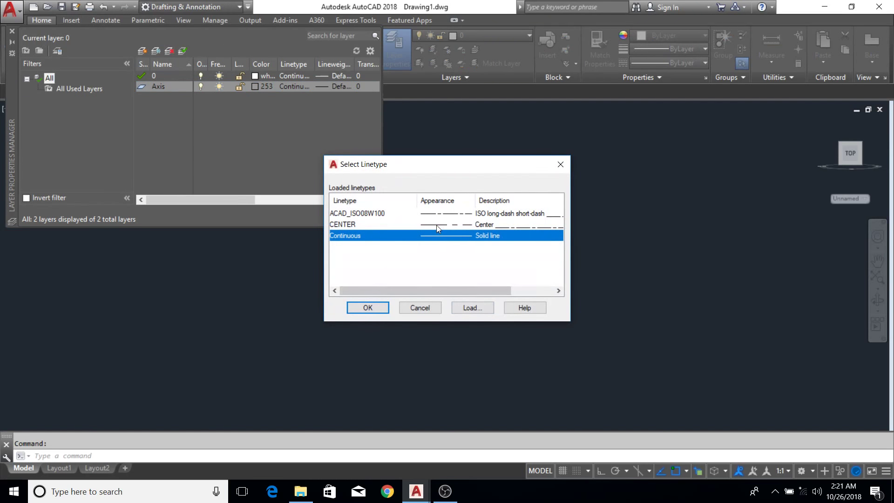
pyautogui.click(442, 224)
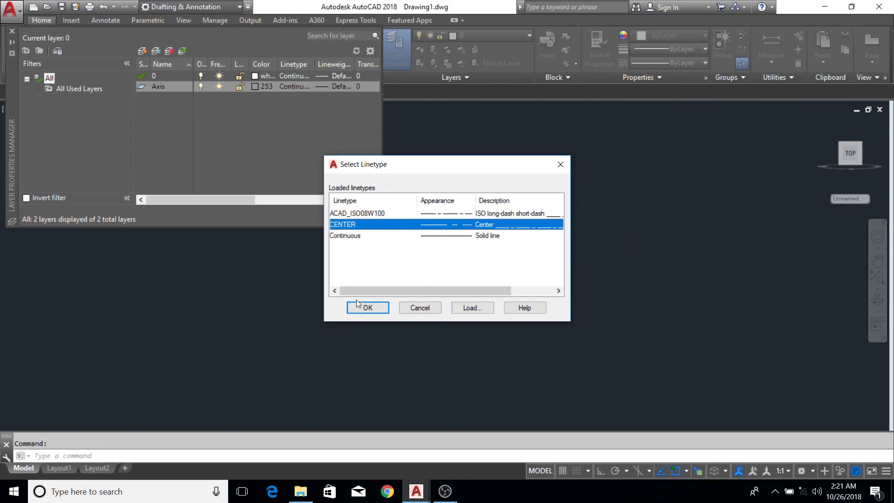
pyautogui.click(367, 308)
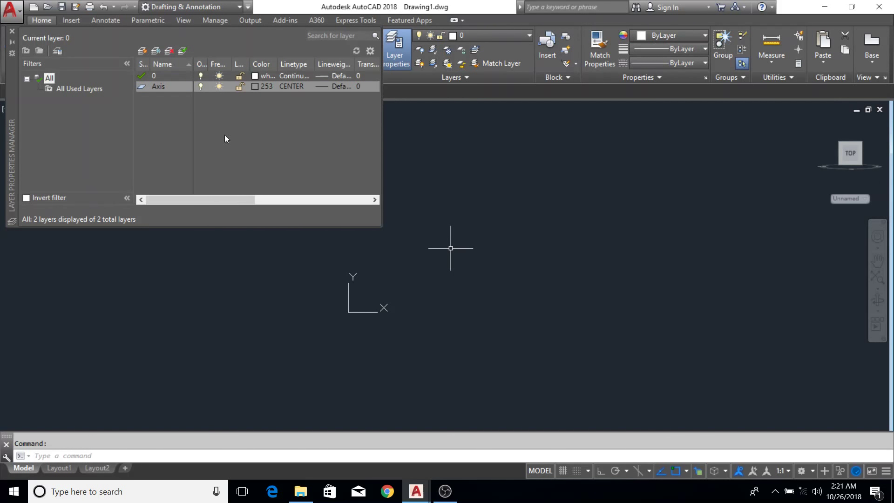
# - Create a second layer named Plate and set its color to blue
pyautogui.click(142, 50)
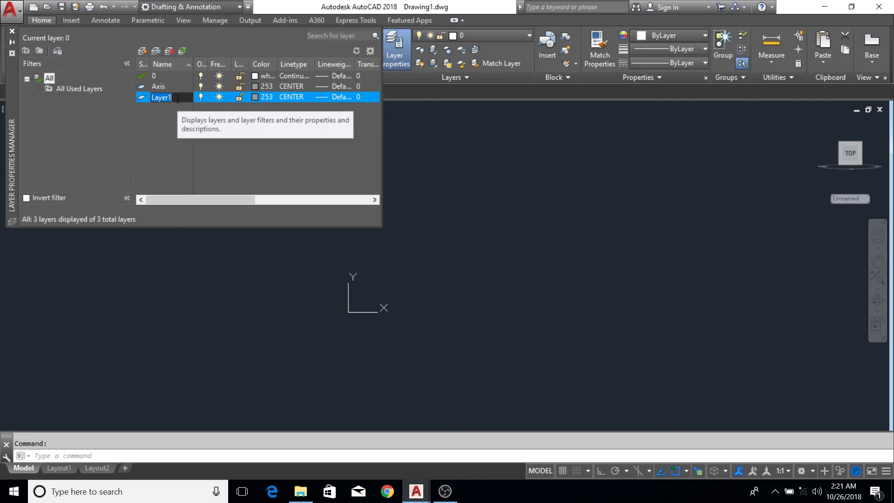
pyautogui.write('Plate')
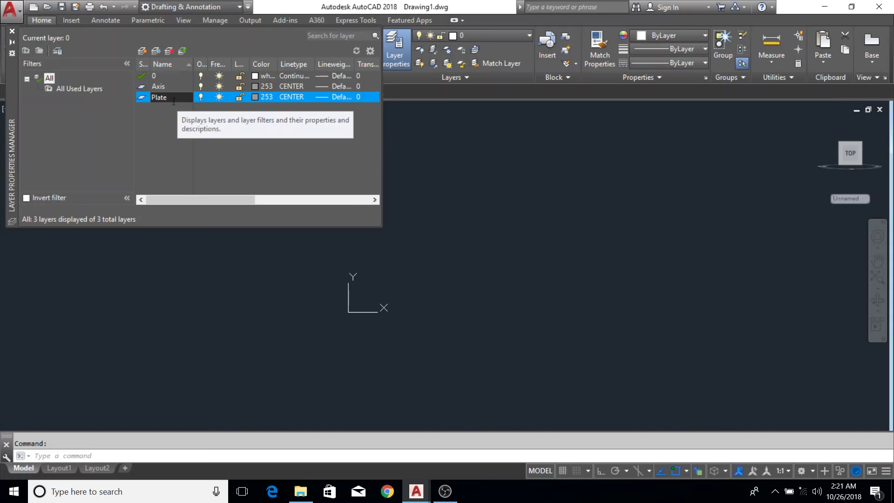
pyautogui.click(258, 97)
pyautogui.click(398, 271)
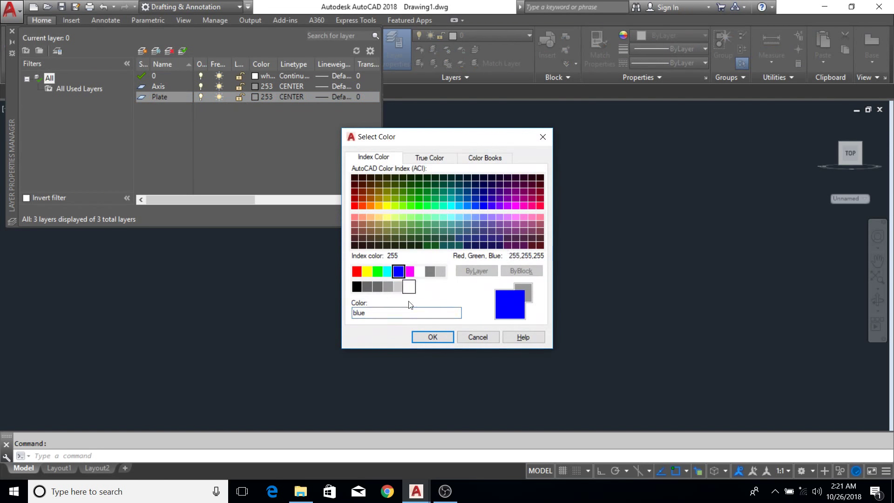
pyautogui.click(430, 339)
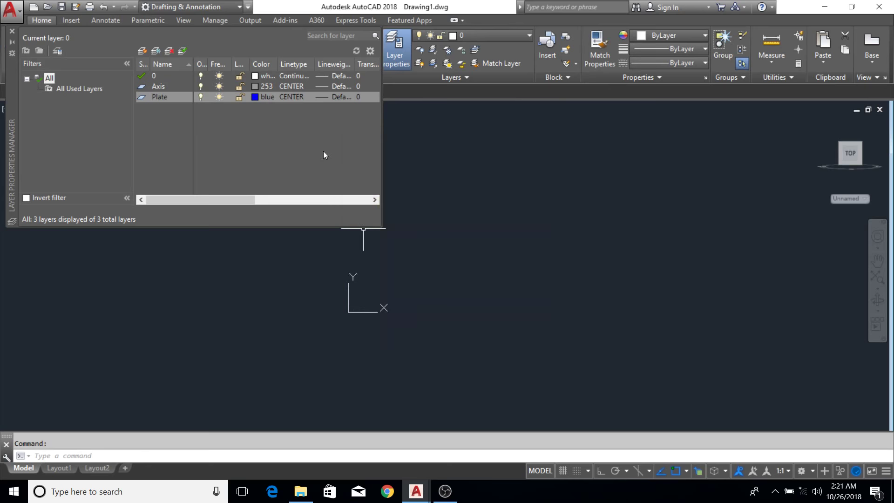
# - Set the Plate layer's lineweight to 0.30 mm and close the layer manager
pyautogui.click(328, 98)
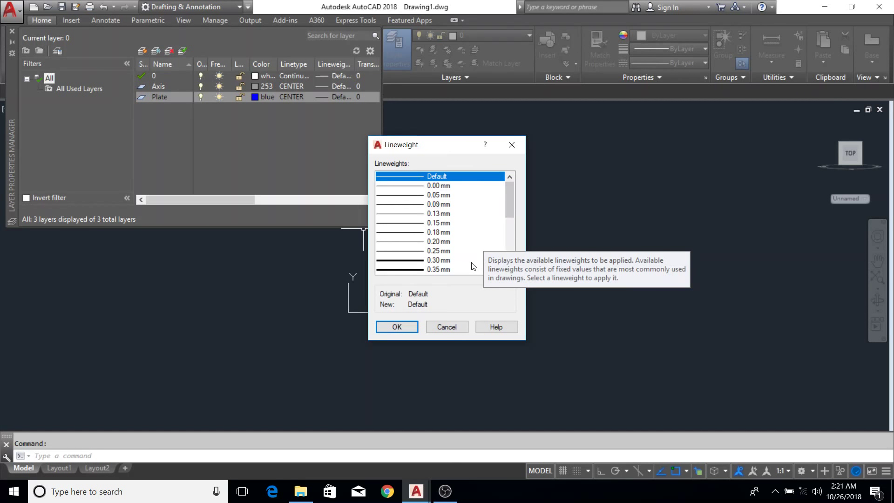
pyautogui.click(436, 260)
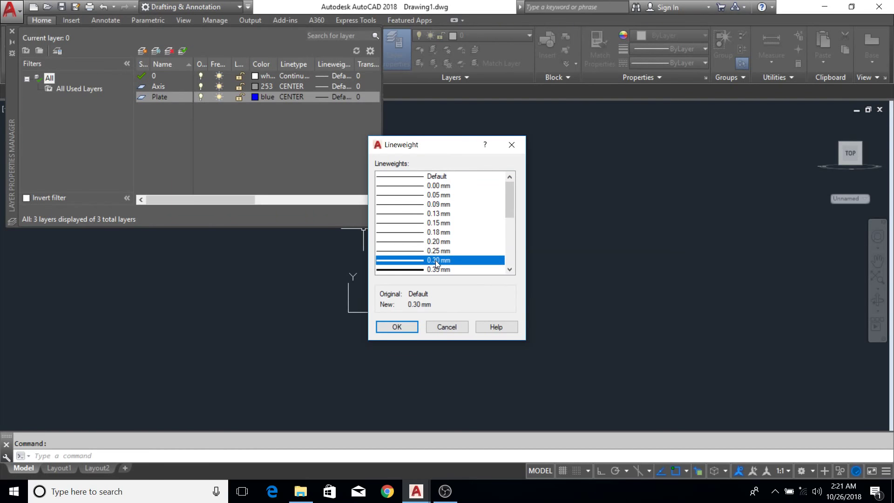
pyautogui.click(396, 327)
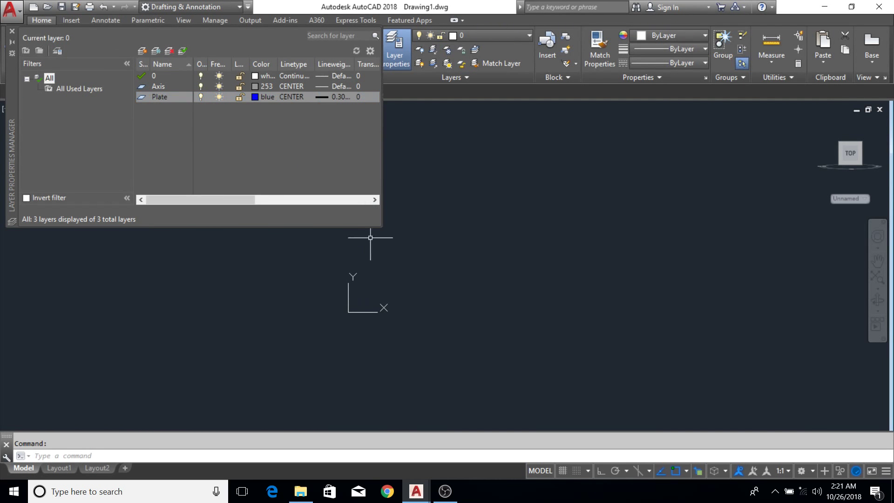
pyautogui.click(12, 31)
# - Make Axis the current layer
pyautogui.moveTo(447, 218); pyautogui.dragTo(444, 219, button='middle')
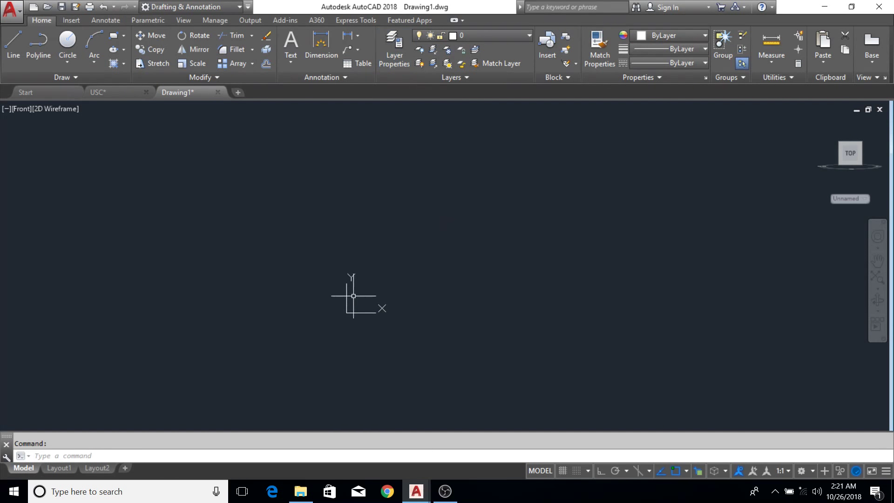
pyautogui.click(477, 37)
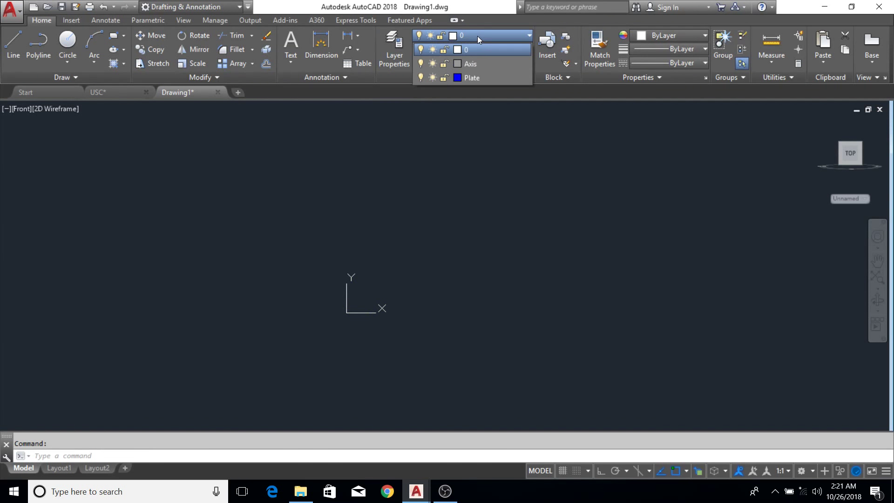
pyautogui.click(479, 65)
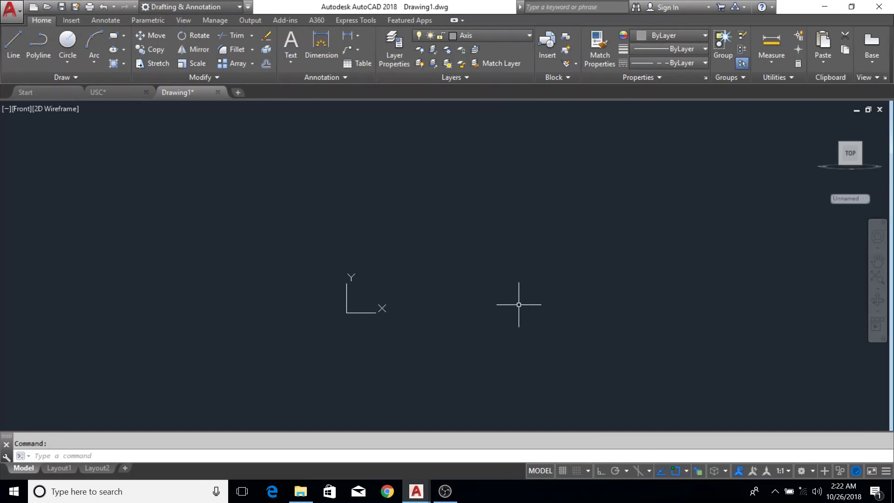
# - Draw a horizontal test line about 9 units long above and beyond the origin, with Ortho mode turned on
pyautogui.write('l')
pyautogui.press('Return')
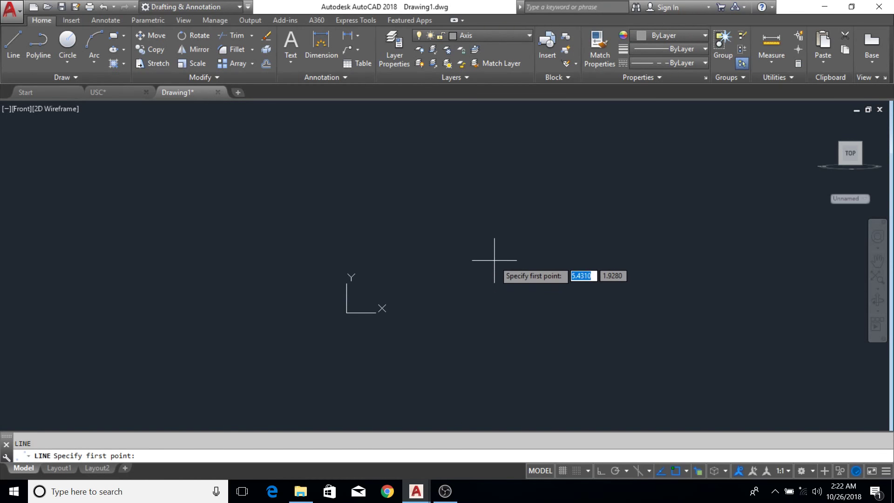
pyautogui.click(449, 263)
pyautogui.press('F8')
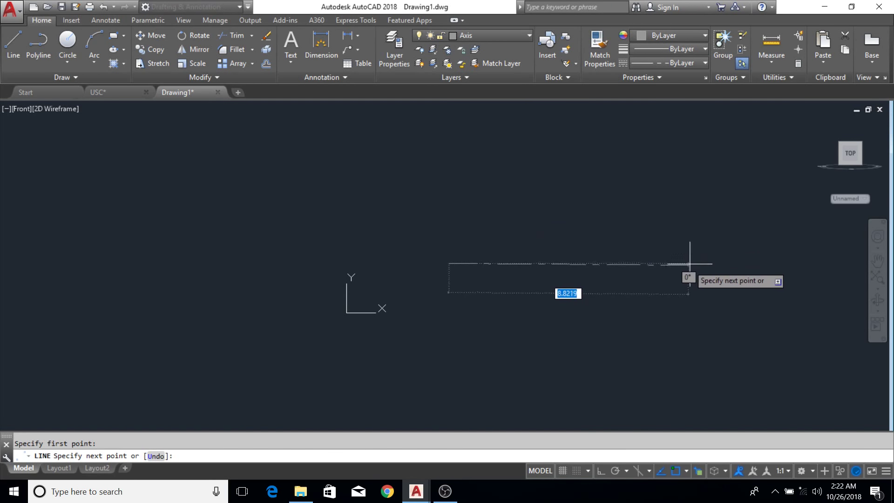
pyautogui.click(697, 263)
pyautogui.press('Escape')
# - Erase the horizontal test line from the drawing
pyautogui.click(664, 225)
pyautogui.click(559, 342)
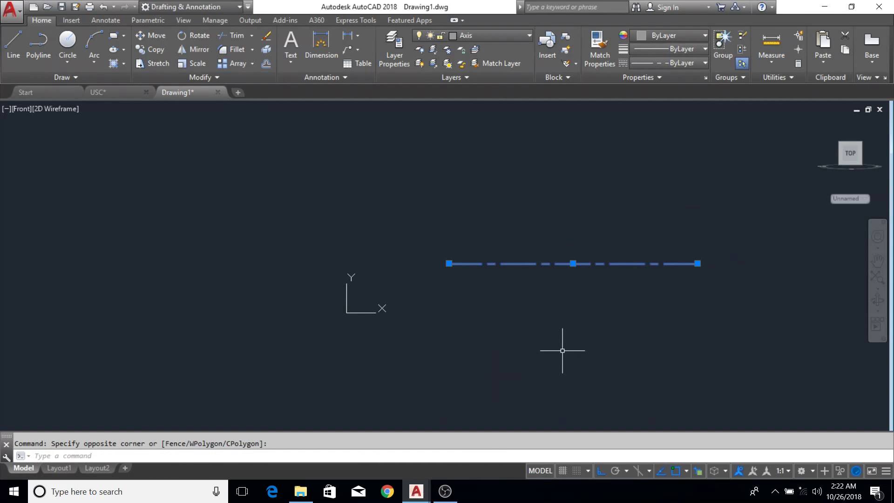
pyautogui.press('Delete')
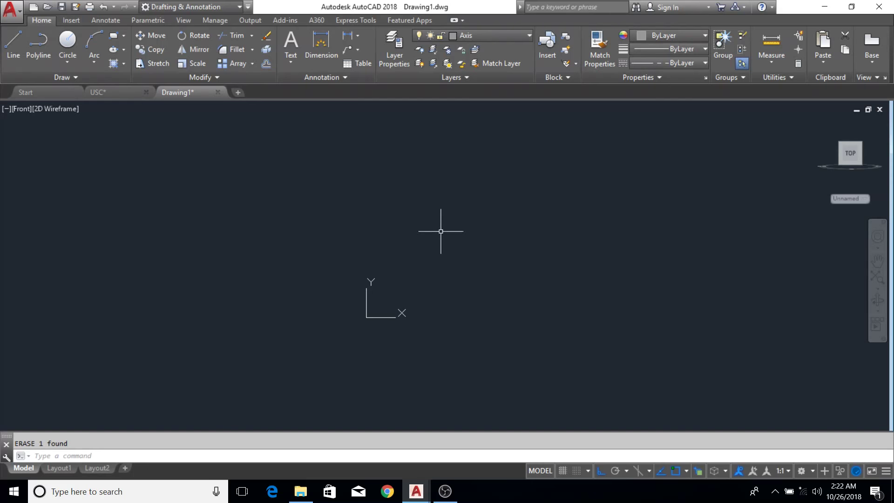
pyautogui.click(481, 36)
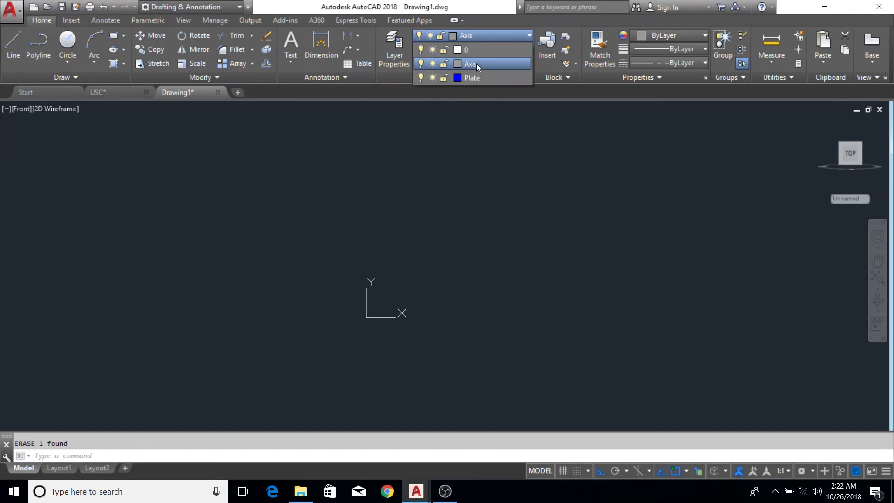
pyautogui.click(477, 63)
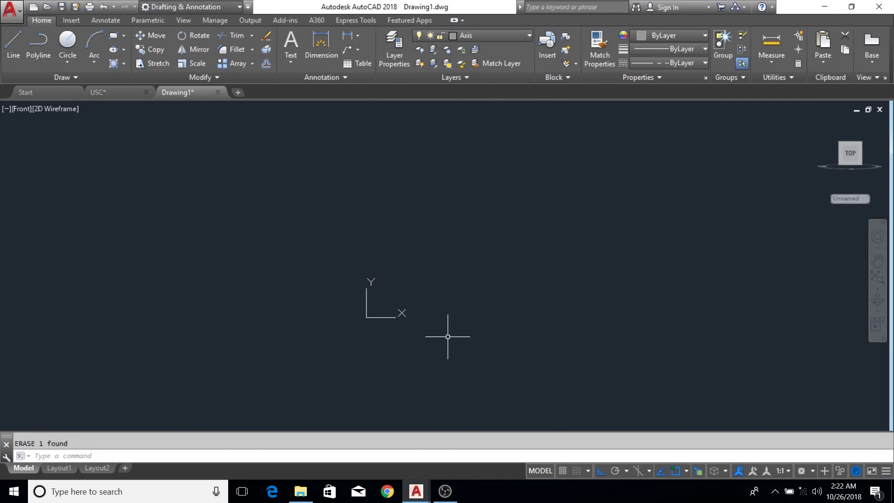
# - Draw a horizontal centre line on the Axis layer, above the origin and extending beyond it along the X direction
pyautogui.write('l')
pyautogui.press('Return')
pyautogui.click(363, 257)
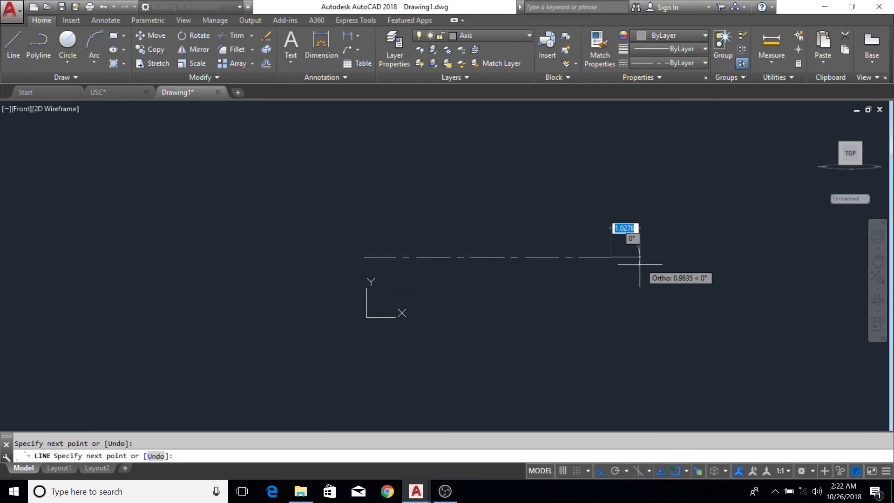
pyautogui.press('Escape')
pyautogui.scroll(2, 499, 256)
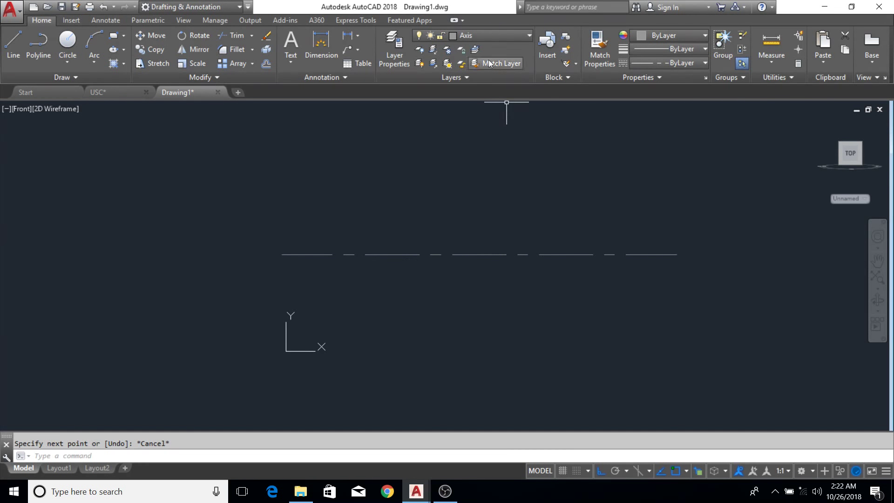
# - Make Plate the current layer
pyautogui.click(490, 36)
pyautogui.click(476, 78)
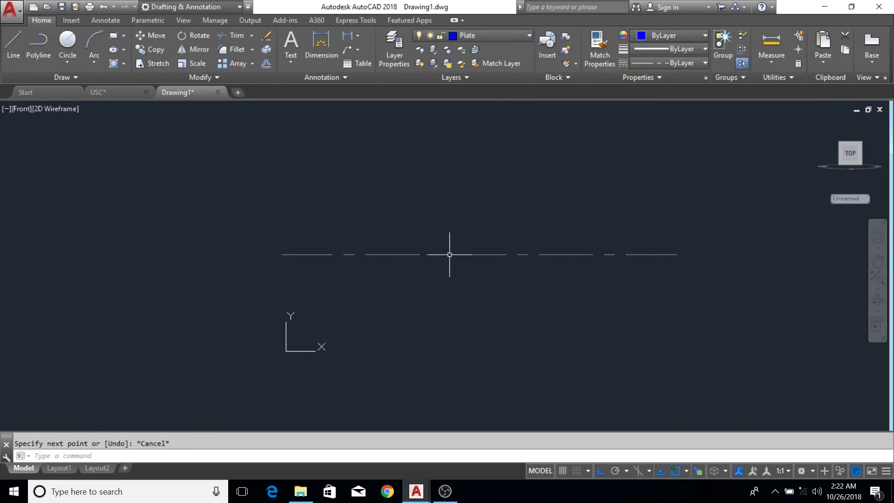
pyautogui.write('l')
pyautogui.press('Return')
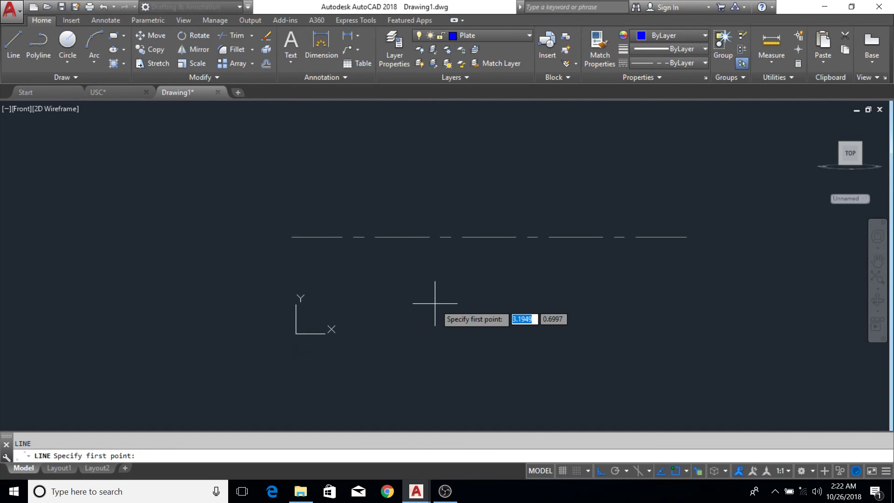
pyautogui.press('Escape')
pyautogui.write('r')
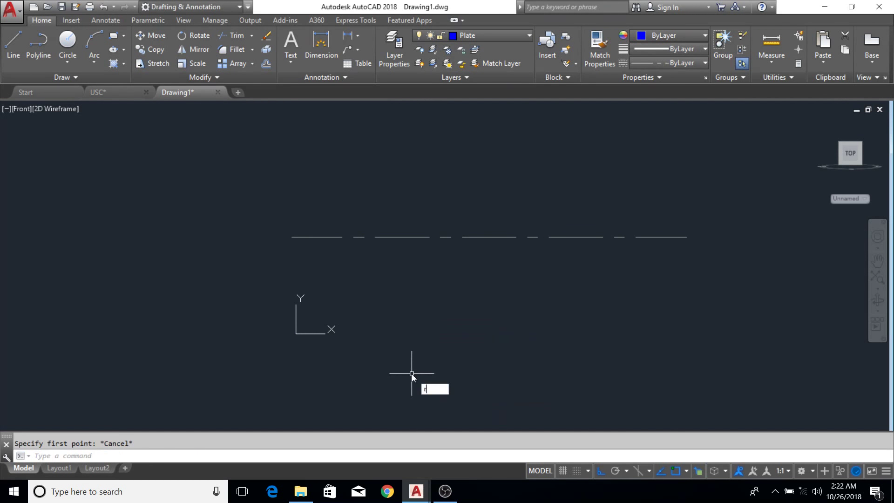
pyautogui.write('ec')
pyautogui.press('Return')
pyautogui.click(421, 387)
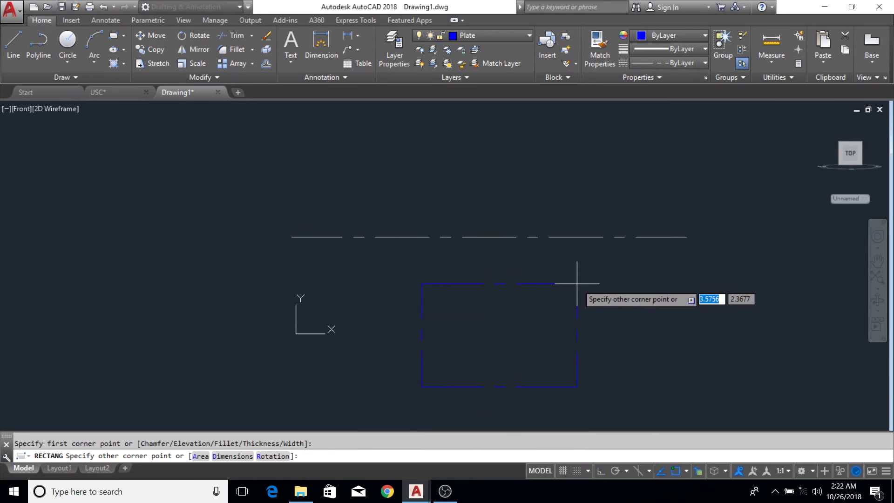
pyautogui.write('d')
pyautogui.press('Return')
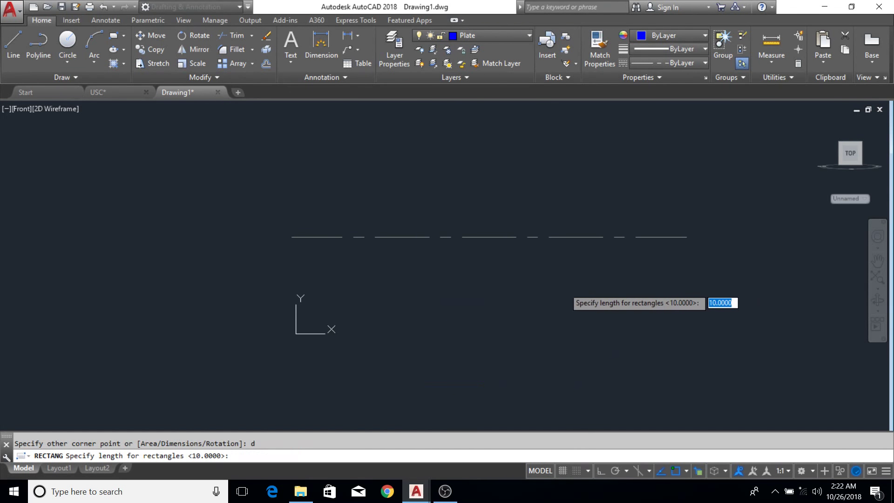
pyautogui.press('Escape')
# - Change the Plate layer's linetype to Continuous and close the layer manager
pyautogui.click(396, 58)
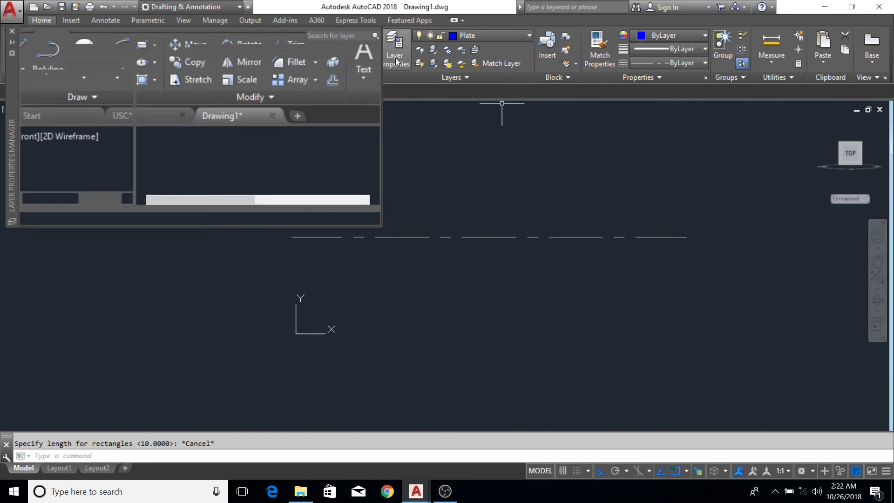
pyautogui.click(294, 96)
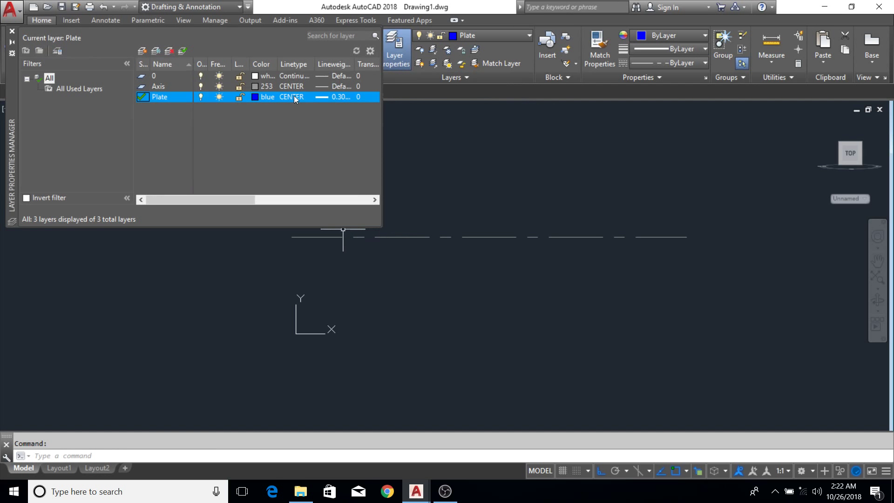
pyautogui.click(450, 237)
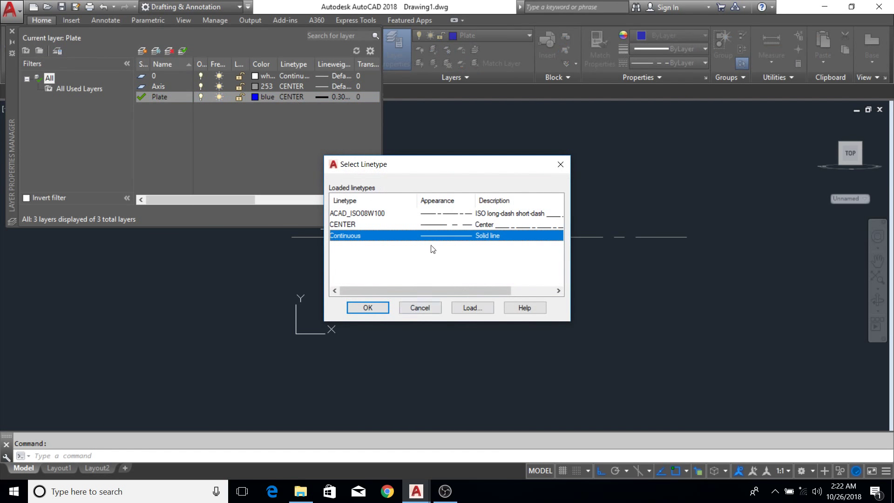
pyautogui.click(368, 307)
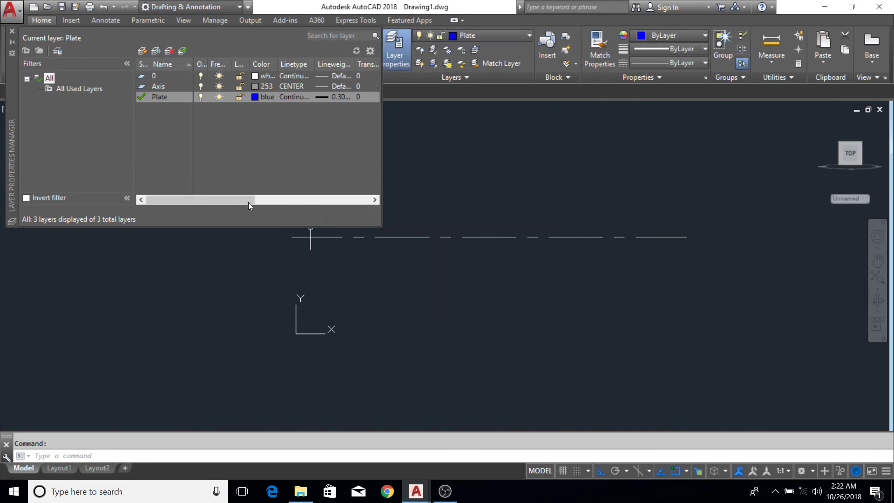
pyautogui.click(12, 31)
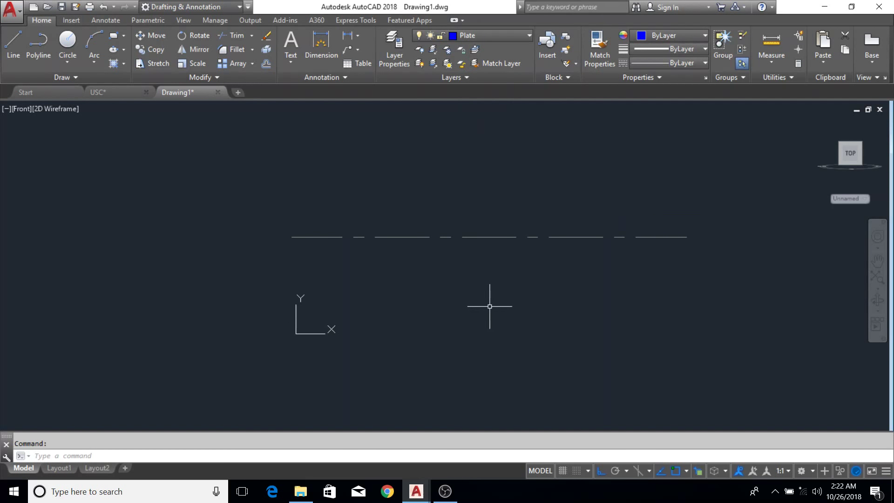
# - Draw a freehand-sized rectangle on the Plate layer, below the centre line and on the positive X side of the origin
pyautogui.write('REc')
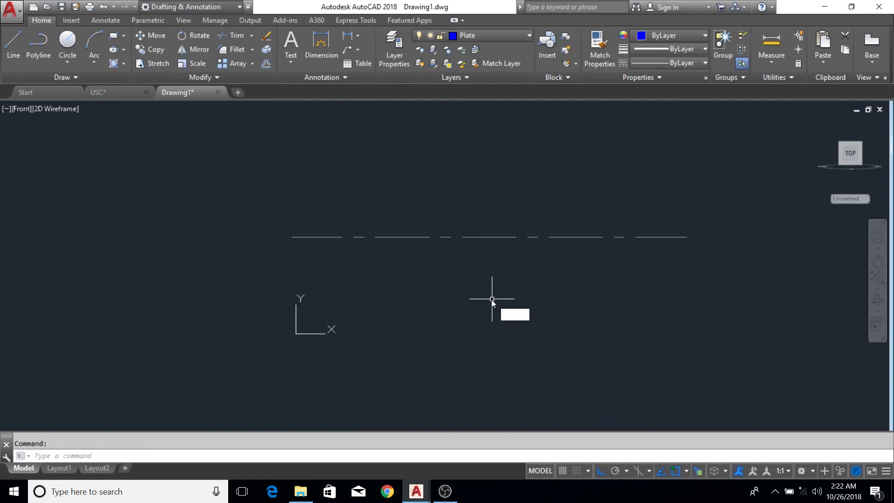
pyautogui.press('Return')
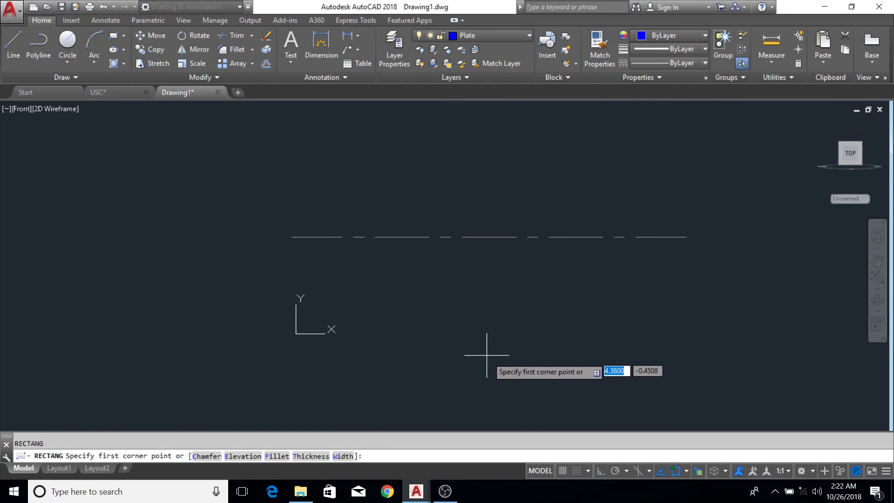
pyautogui.click(488, 364)
pyautogui.click(584, 282)
pyautogui.scroll(4, 599, 341)
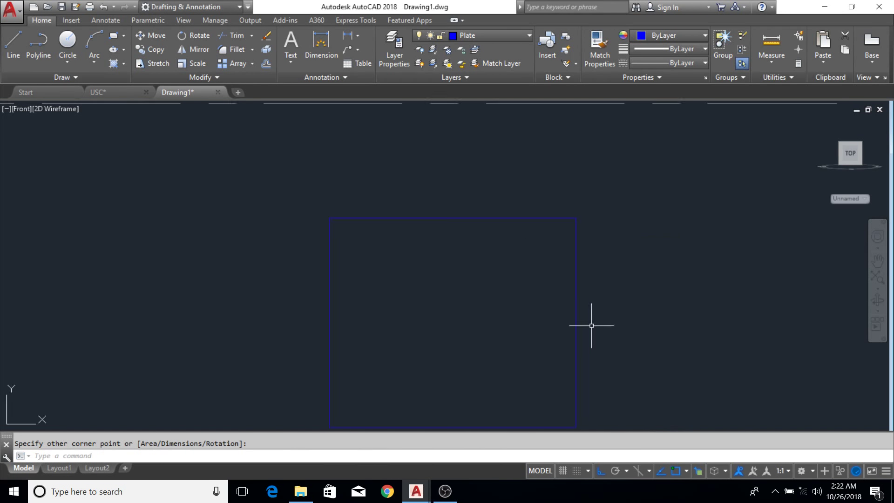
pyautogui.scroll(-2, 586, 323)
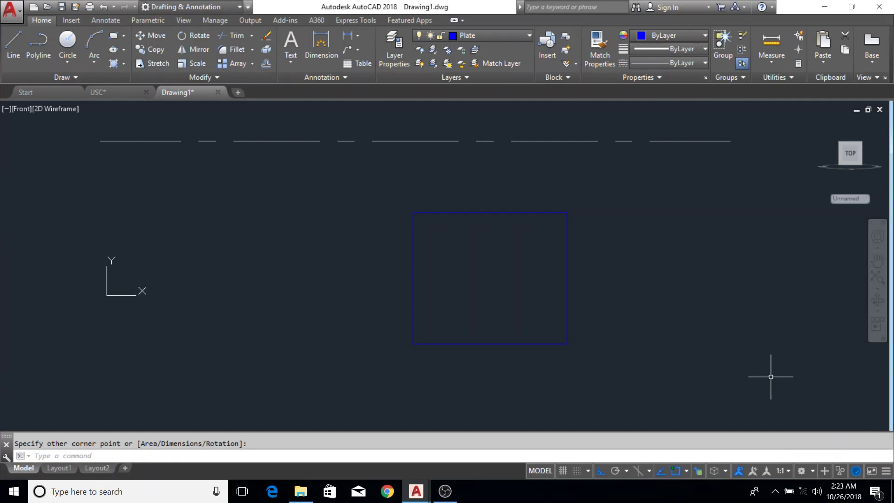
# - Add the LineWeight control to the status bar and turn on lineweight display for the drawing
pyautogui.click(886, 474)
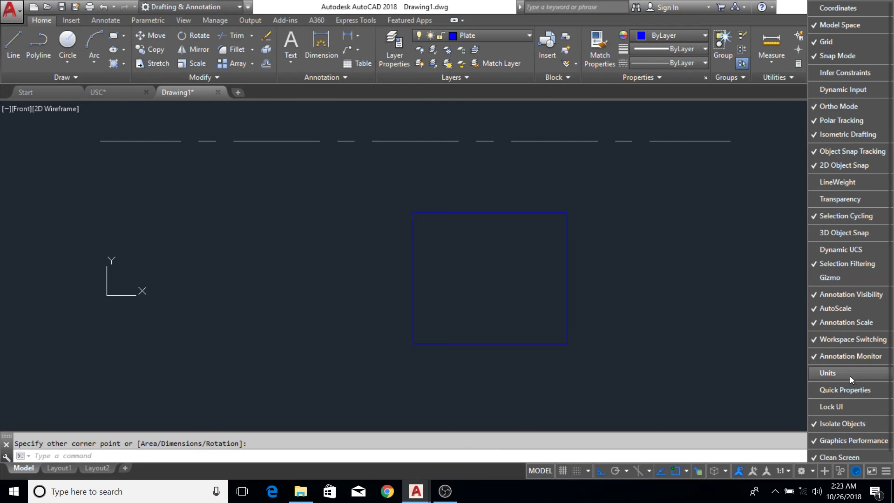
pyautogui.click(854, 185)
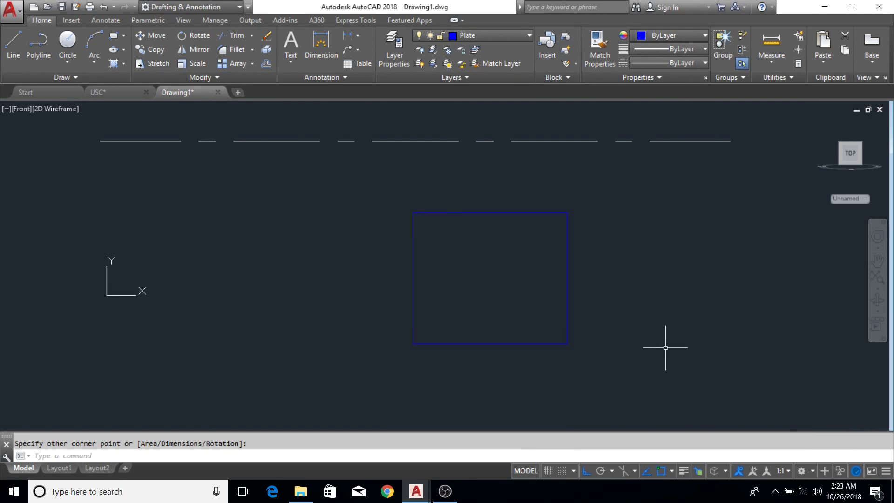
pyautogui.click(686, 473)
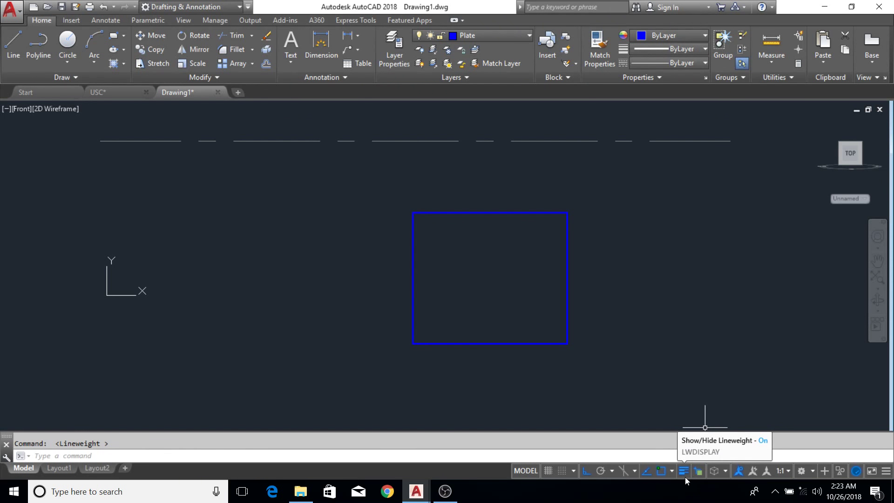
pyautogui.moveTo(644, 306); pyautogui.dragTo(628, 325, button='middle')
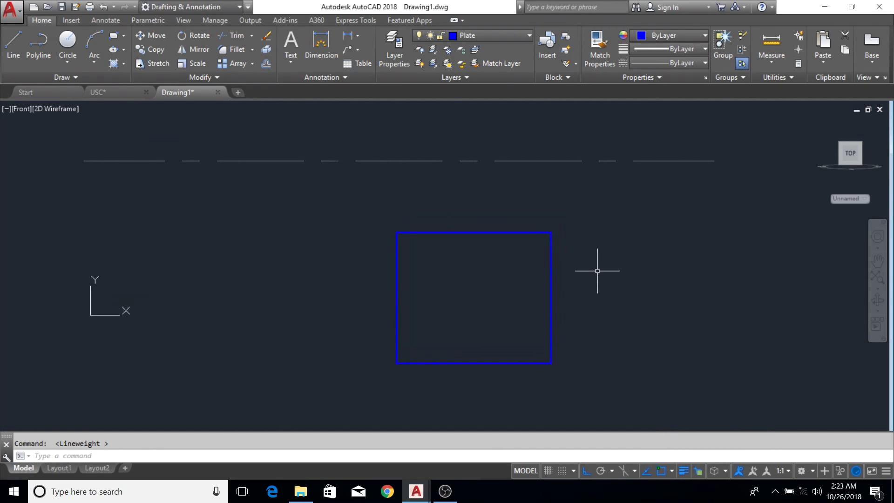
pyautogui.scroll(4, 546, 234)
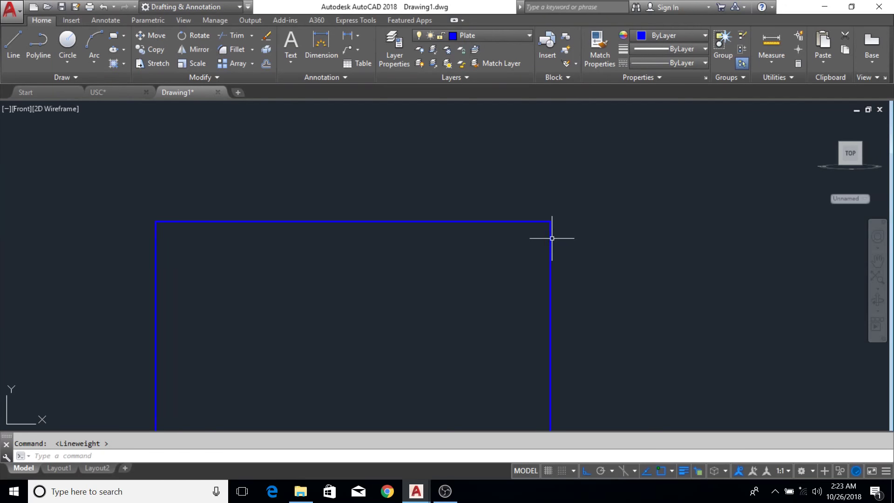
pyautogui.scroll(-6, 551, 240)
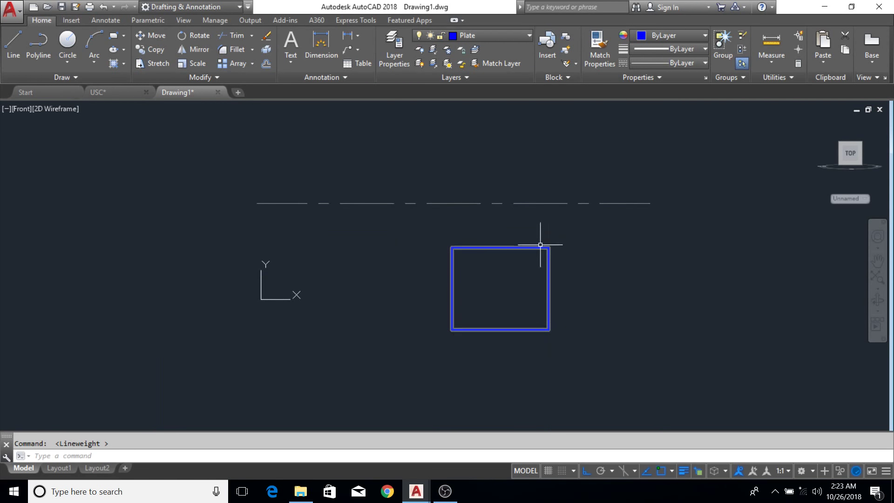
pyautogui.moveTo(535, 250); pyautogui.dragTo(551, 215, button='middle')
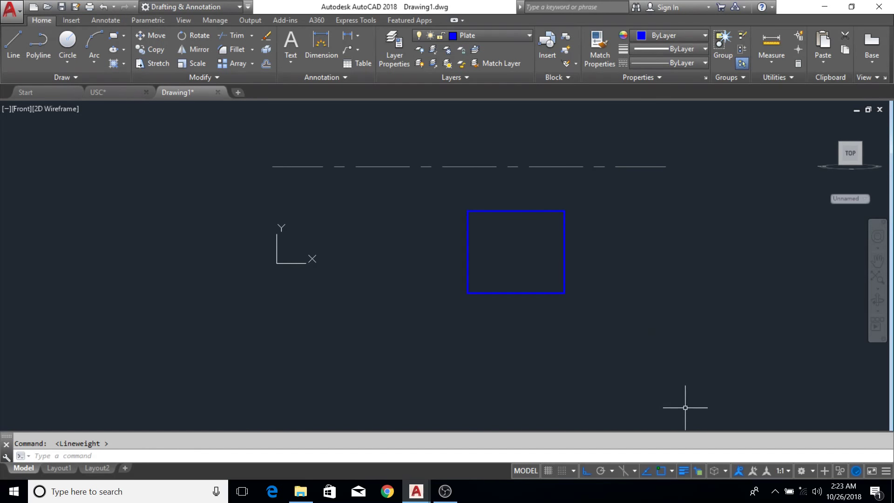
# - Switch lineweight display off and on again to compare the outline thickness of the rectangle with the centre line
pyautogui.click(686, 471)
pyautogui.scroll(-2, 666, 242)
pyautogui.moveTo(669, 241); pyautogui.dragTo(549, 284, button='middle')
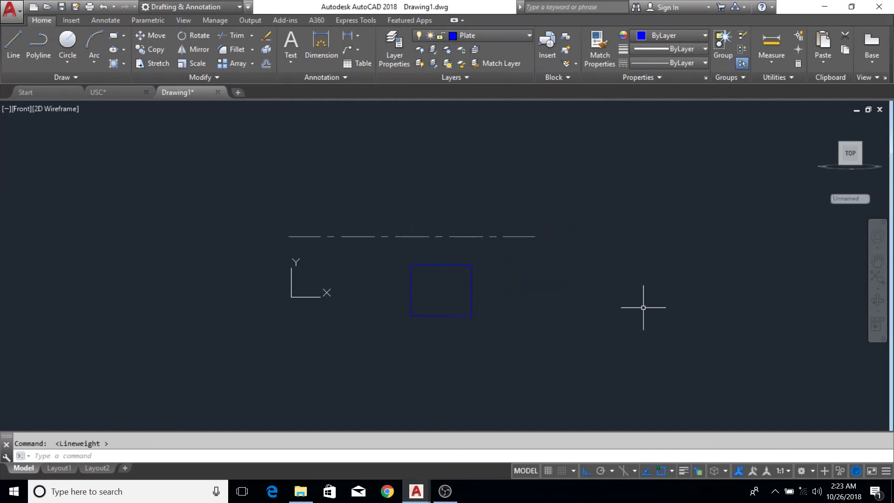
pyautogui.click(684, 471)
pyautogui.moveTo(501, 263)
pyautogui.mouseDown(button='middle')
pyautogui.moveTo(504, 289)
pyautogui.moveTo(481, 277)
pyautogui.mouseUp(button='middle')
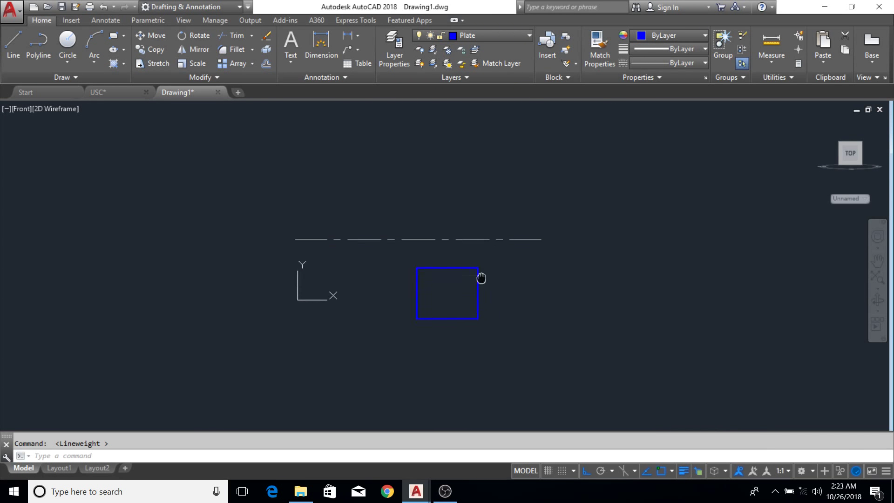
pyautogui.scroll(2, 439, 300)
pyautogui.scroll(2, 497, 223)
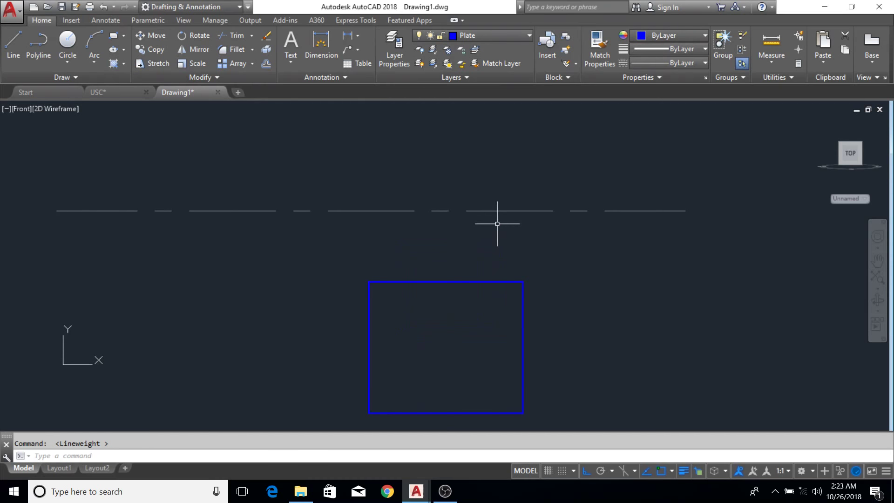
pyautogui.moveTo(492, 249); pyautogui.dragTo(556, 222, button='middle')
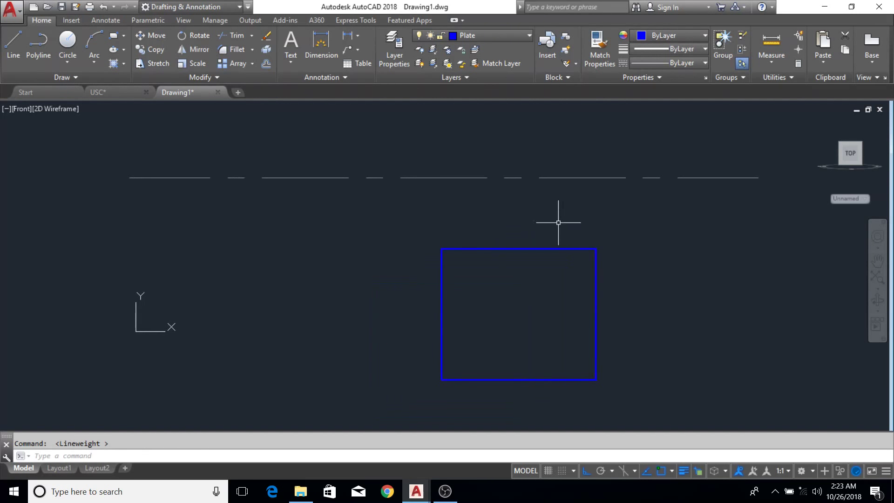
pyautogui.moveTo(649, 217); pyautogui.dragTo(572, 208, button='middle')
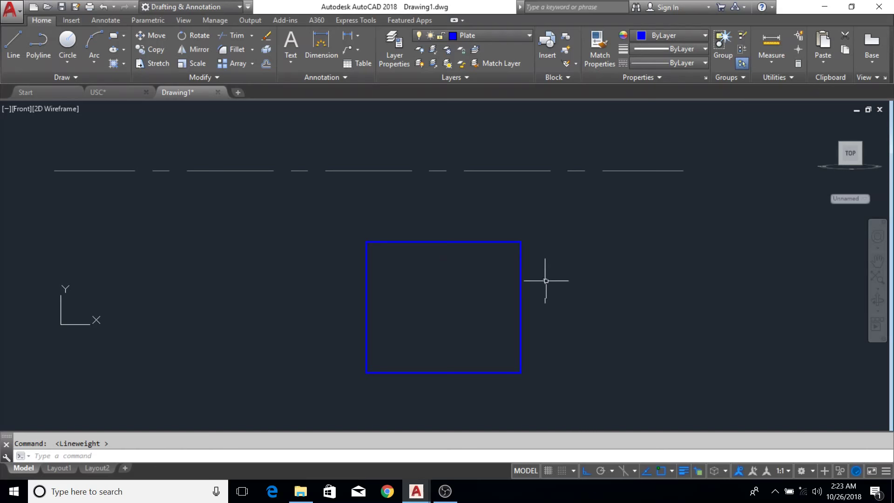
# - Create a new layer named Dimension and set its colour to red
pyautogui.click(399, 57)
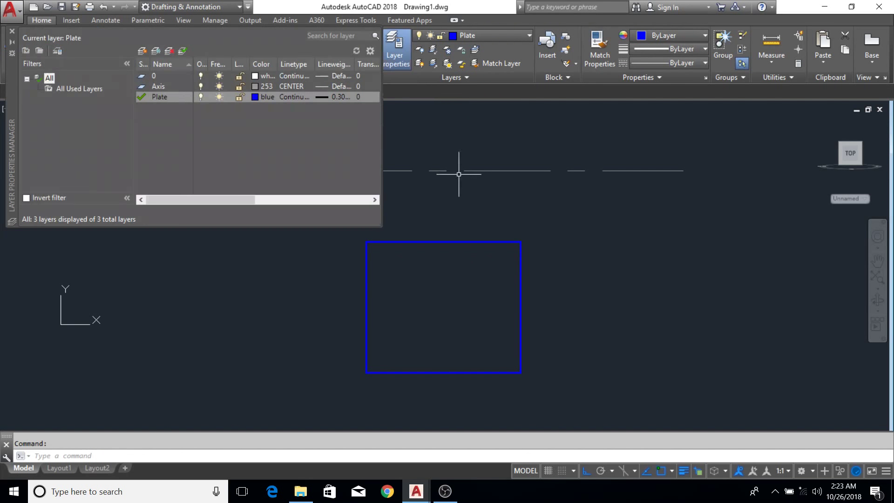
pyautogui.click(142, 52)
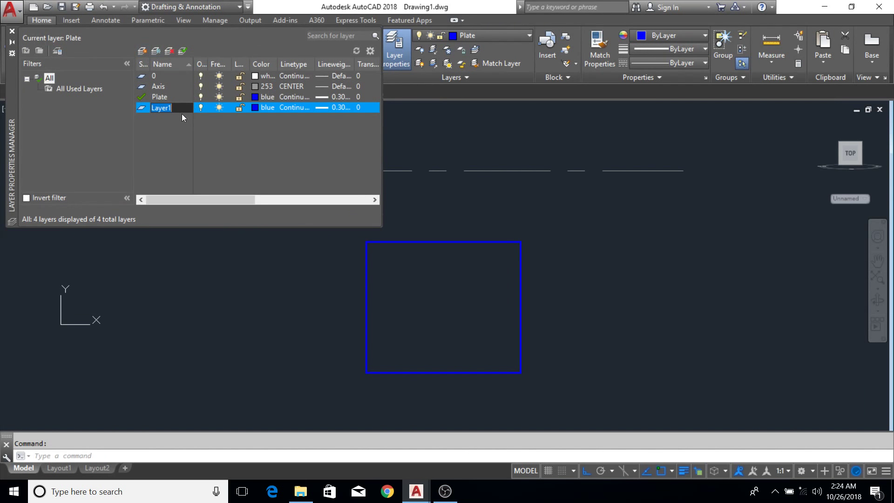
pyautogui.write('Dimension')
pyautogui.click(261, 108)
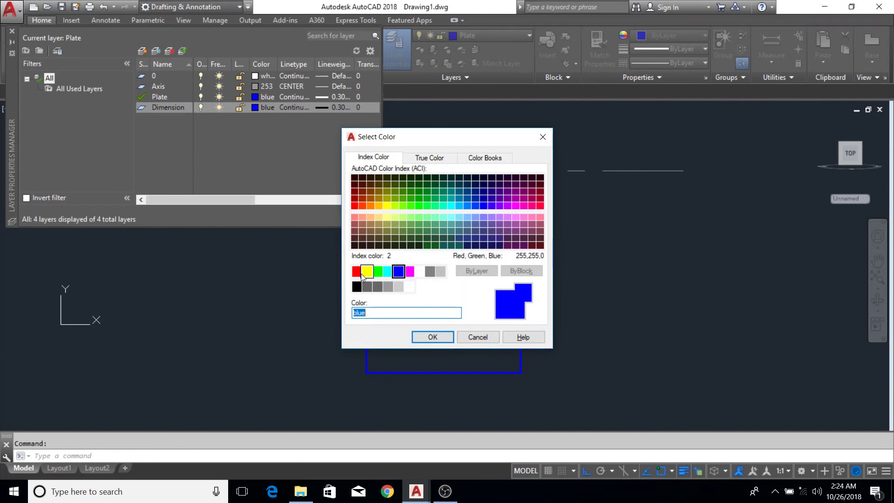
pyautogui.click(357, 271)
pyautogui.click(433, 336)
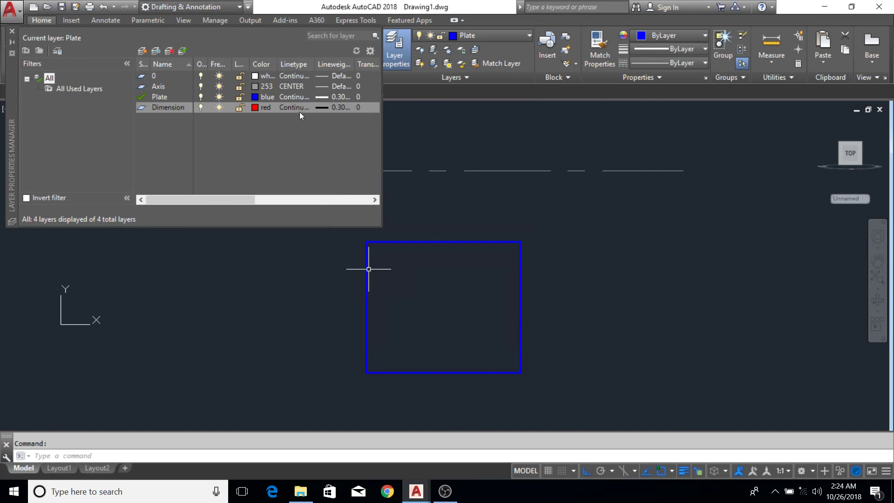
# - Set the Dimension layer's lineweight to 0.18 mm and close the layer manager
pyautogui.click(326, 107)
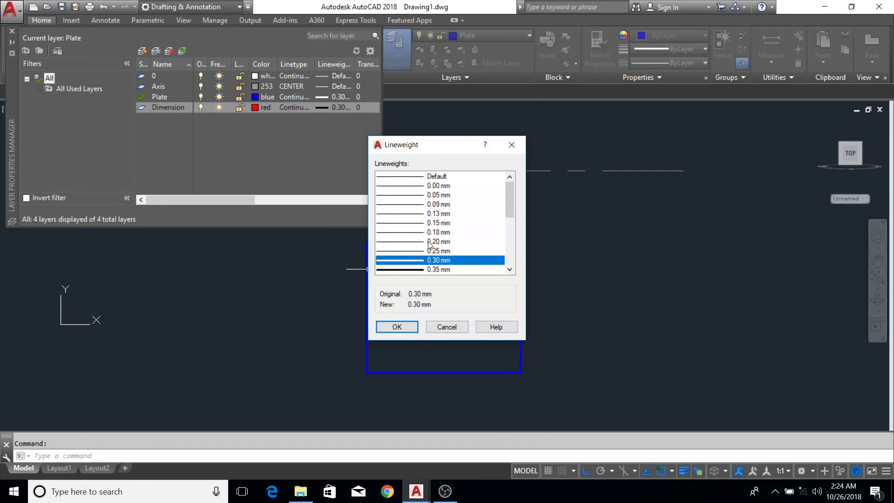
pyautogui.click(435, 232)
pyautogui.click(397, 327)
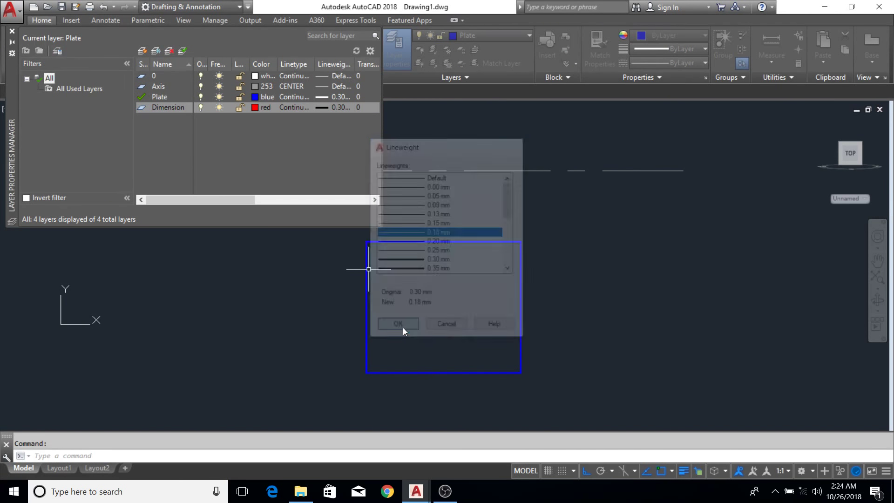
pyautogui.click(12, 31)
pyautogui.scroll(-2, 362, 245)
pyautogui.moveTo(363, 245); pyautogui.dragTo(408, 241, button='middle')
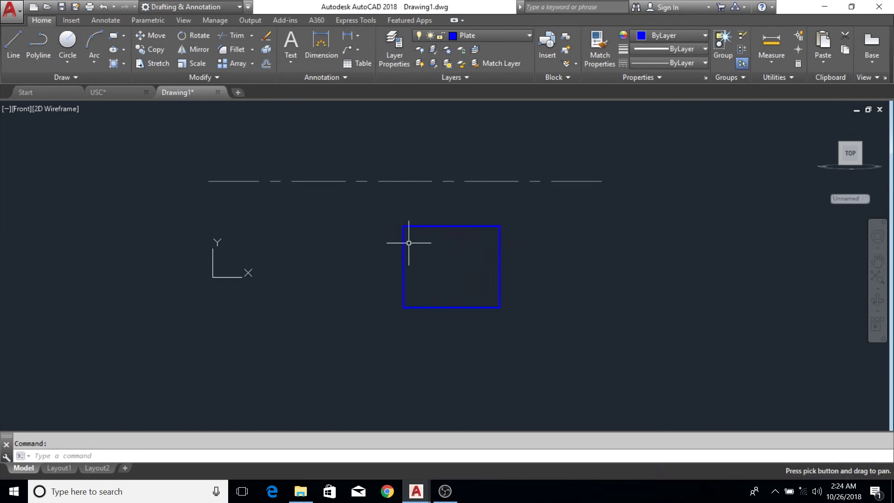
pyautogui.moveTo(555, 229); pyautogui.dragTo(519, 221, button='middle')
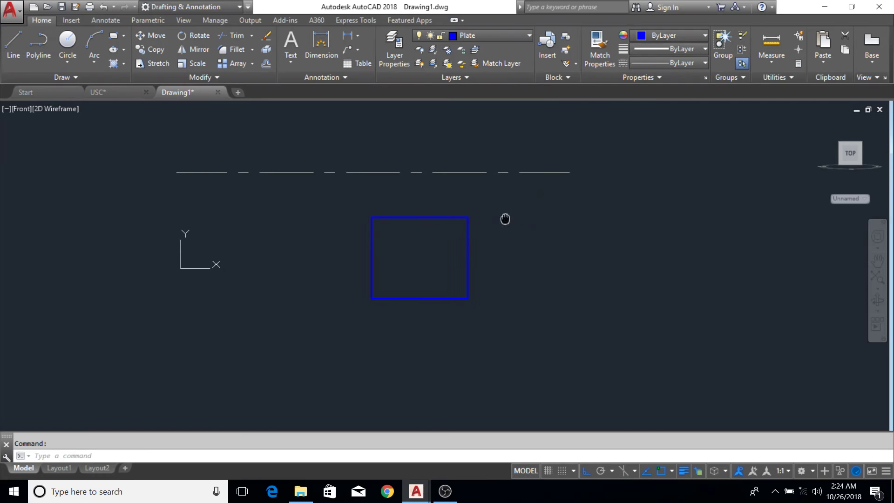
pyautogui.moveTo(482, 183); pyautogui.dragTo(530, 172, button='middle')
pyautogui.click(533, 149)
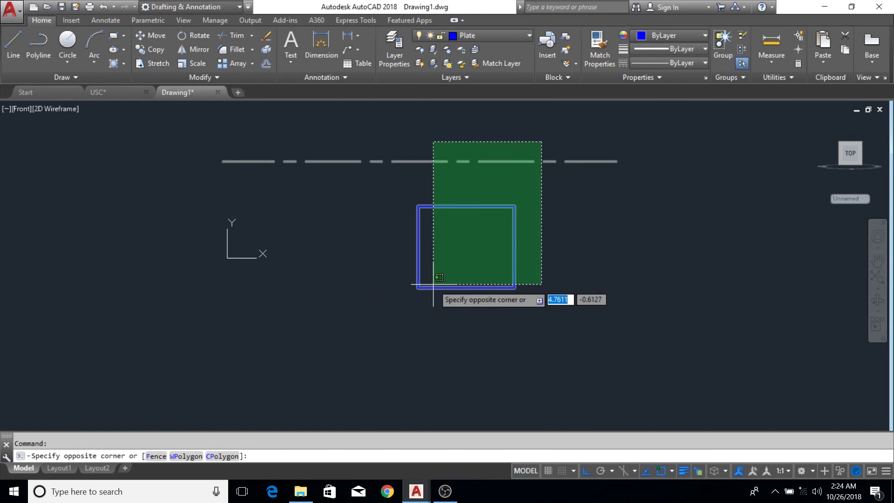
pyautogui.click(433, 289)
pyautogui.moveTo(534, 228); pyautogui.dragTo(531, 241, button='middle')
pyautogui.press('Delete')
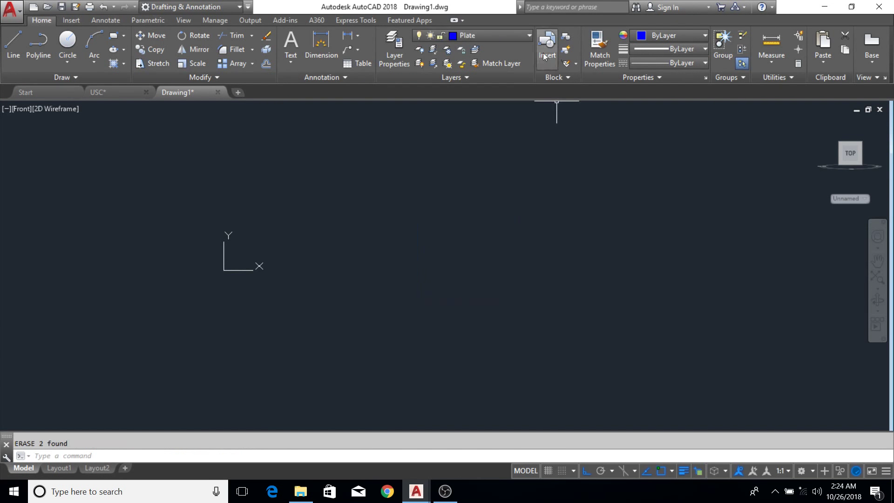
pyautogui.click(507, 36)
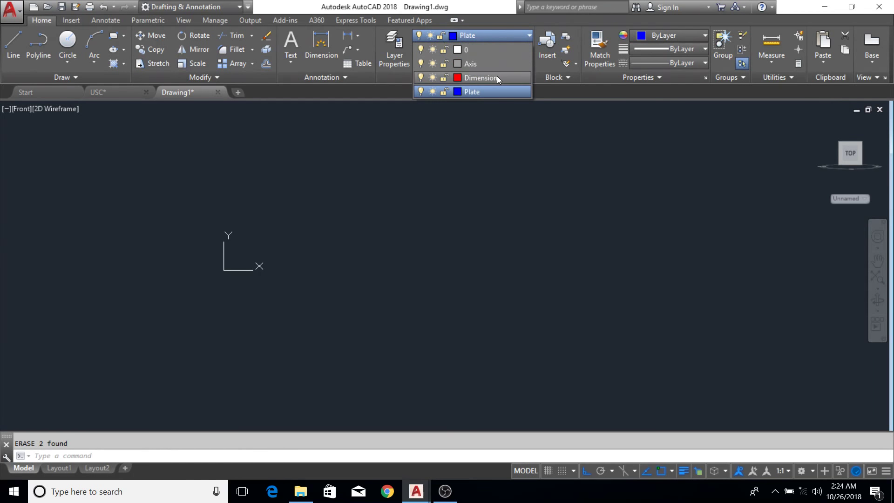
pyautogui.hotkey('ctrl', 'z')
# - Erase the horizontal centre line above the blue rectangle, keeping the rectangle
pyautogui.click(533, 136)
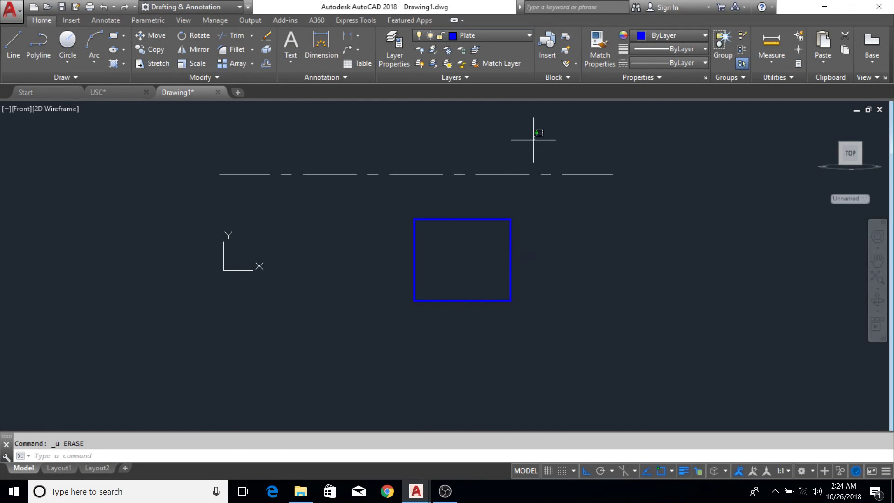
pyautogui.click(535, 192)
pyautogui.moveTo(536, 192); pyautogui.dragTo(528, 215, button='middle')
pyautogui.write('e')
pyautogui.press('Return')
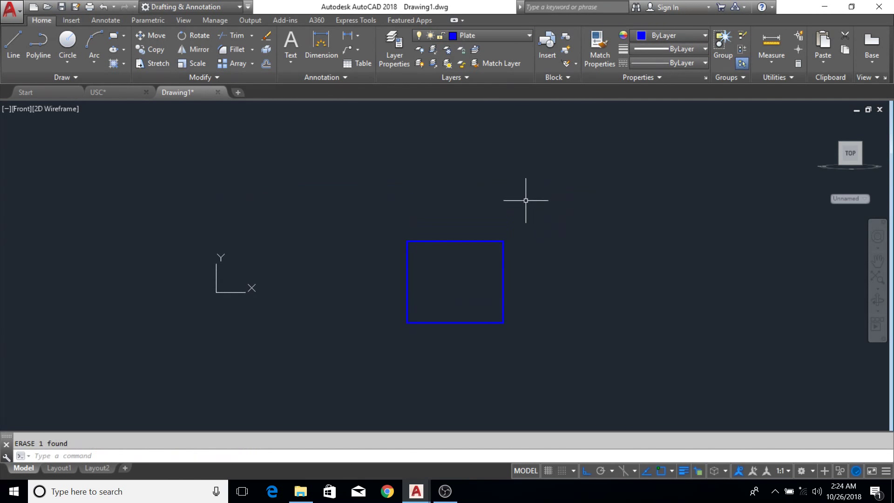
# - Make the Dimension layer current and place a linear dimension above the rectangle's top edge
pyautogui.click(502, 36)
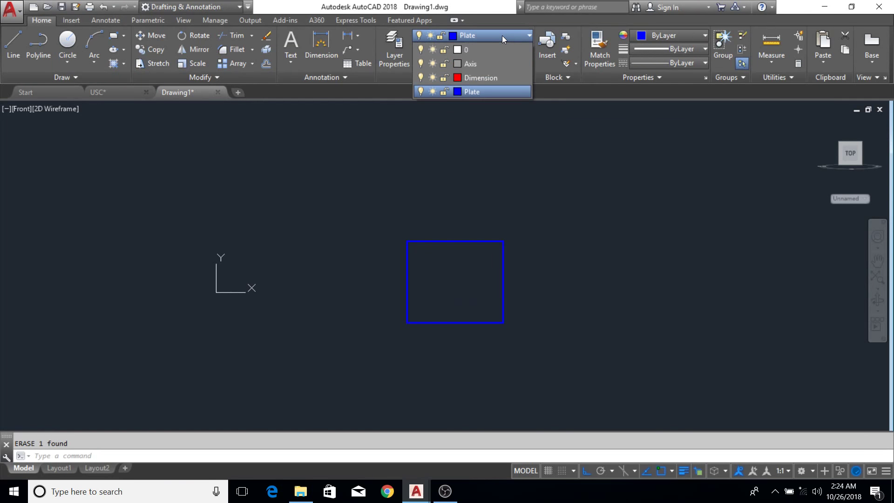
pyautogui.click(486, 78)
pyautogui.click(321, 46)
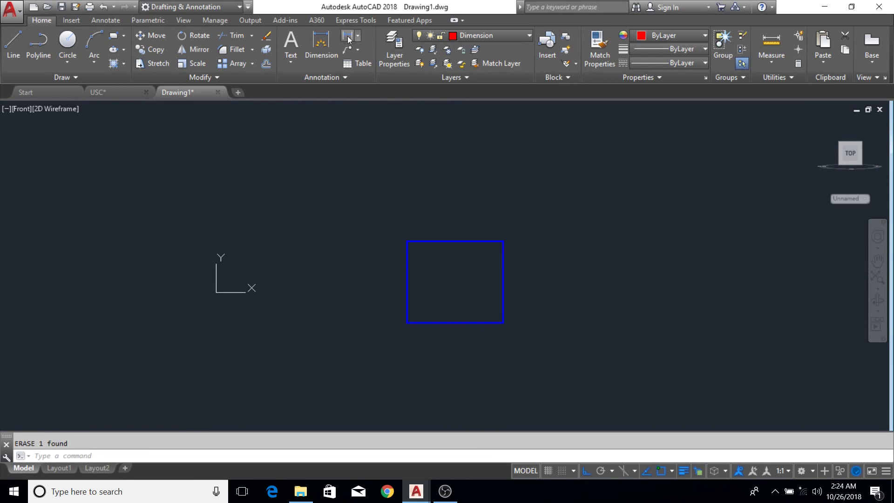
pyautogui.click(407, 241)
pyautogui.click(503, 241)
pyautogui.scroll(5, 469, 224)
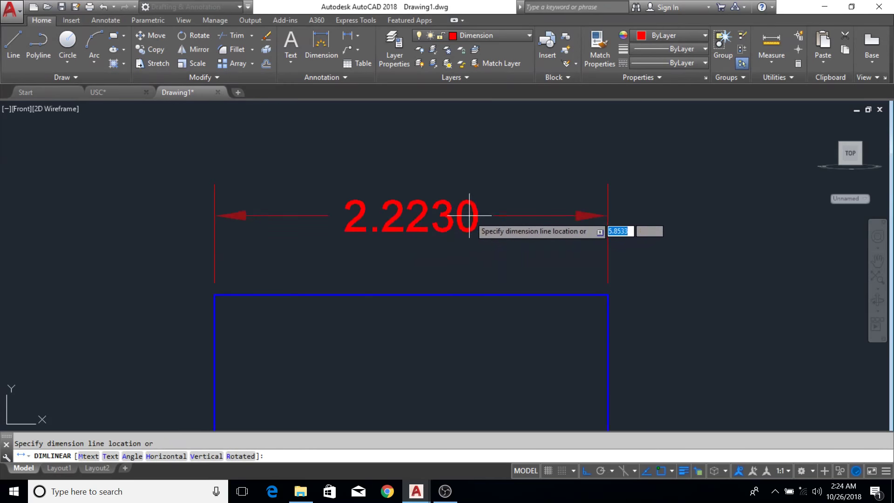
pyautogui.click(469, 216)
pyautogui.scroll(-6, 465, 216)
# - Add a vertical linear dimension along the left side of the blue rectangle
pyautogui.press('Return')
pyautogui.click(390, 296)
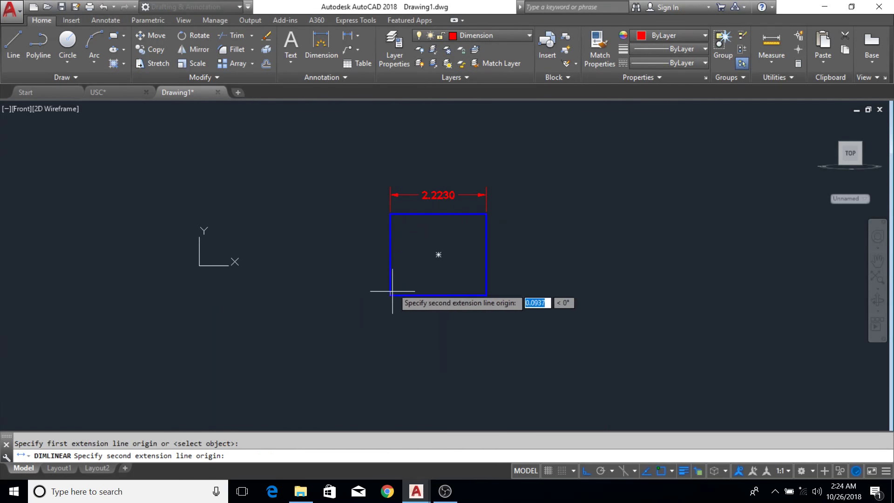
pyautogui.click(390, 214)
pyautogui.click(358, 216)
# - Erase the blue rectangle together with both of its dimensions
pyautogui.click(561, 150)
pyautogui.click(265, 347)
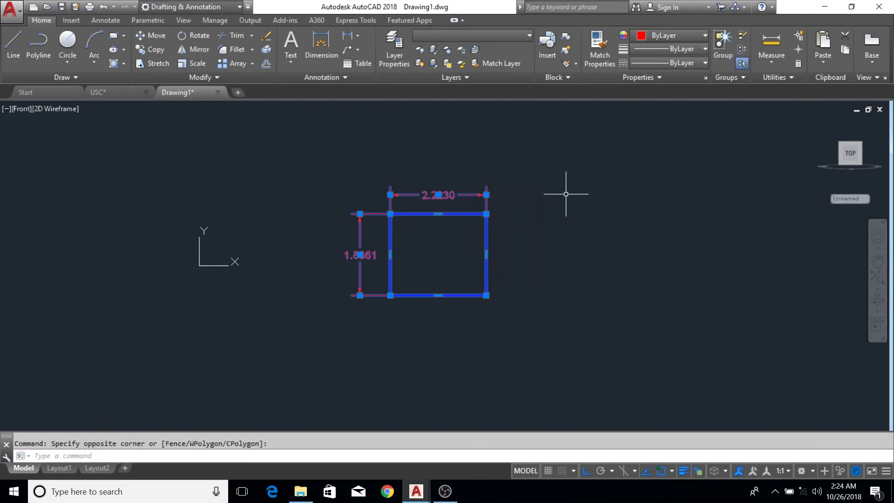
pyautogui.press('Delete')
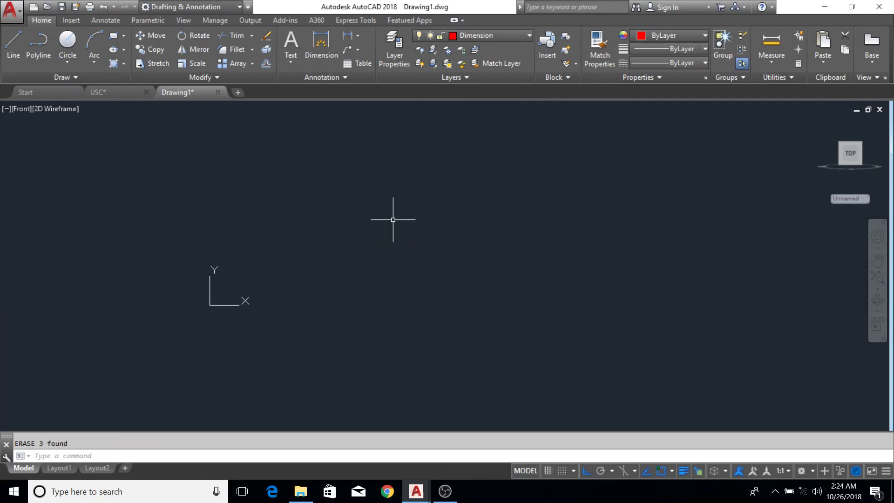
# - Make the Axis layer the current layer
pyautogui.click(483, 35)
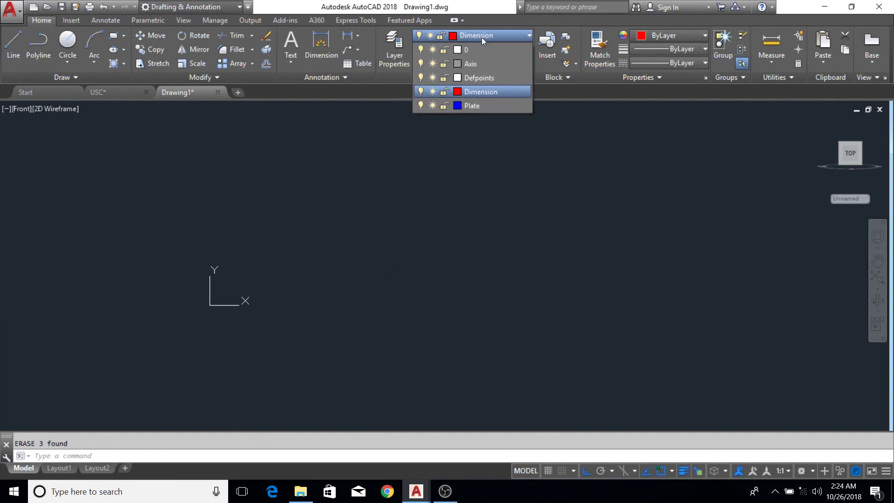
pyautogui.click(473, 64)
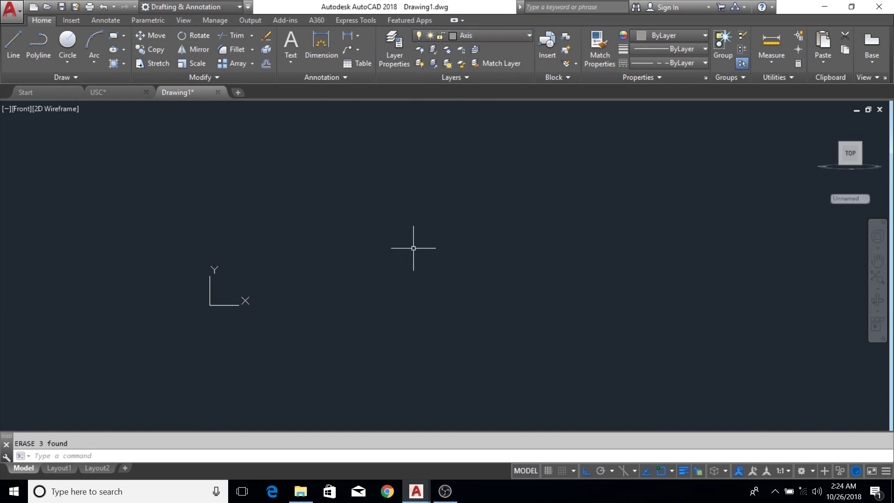
pyautogui.click(489, 35)
pyautogui.click(330, 250)
# - Draw a closed rectangle 5 units wide and 3 units high on the Axis layer with the Line command
pyautogui.click(14, 43)
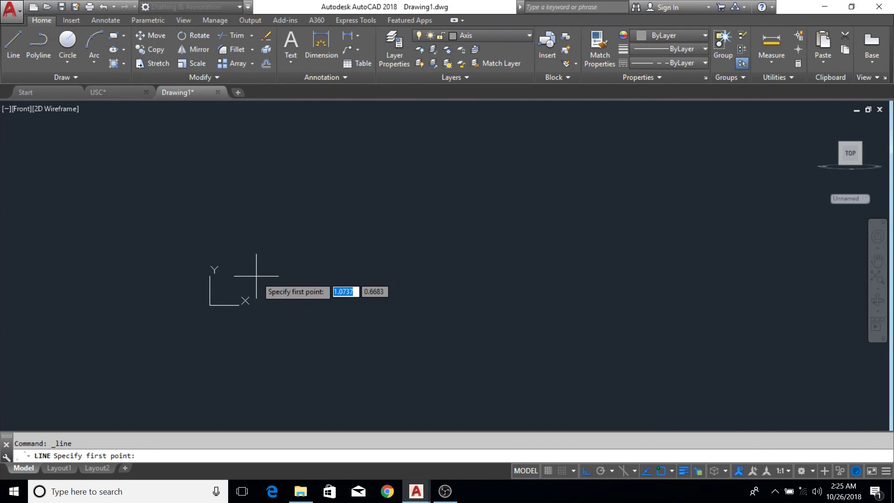
pyautogui.click(293, 204)
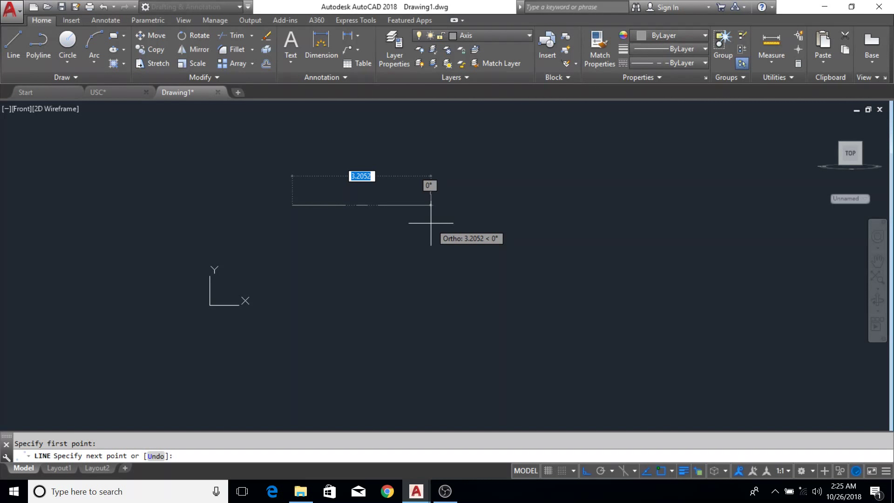
pyautogui.write('5')
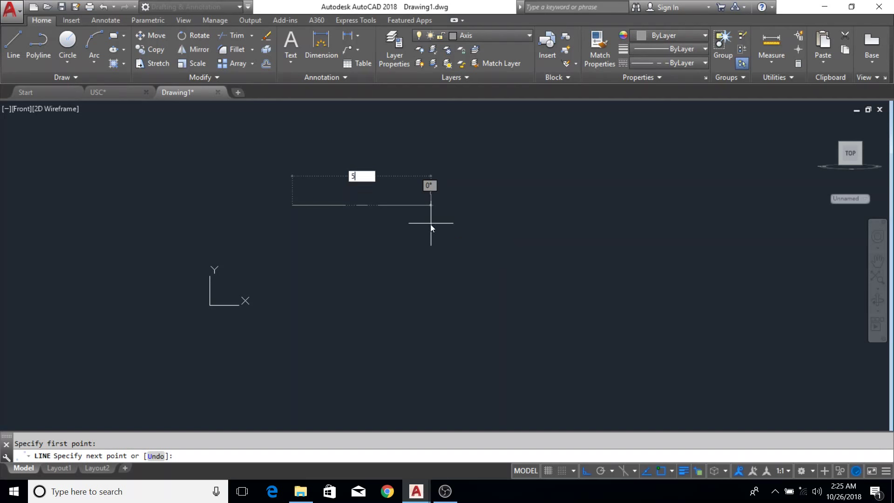
pyautogui.press('Return')
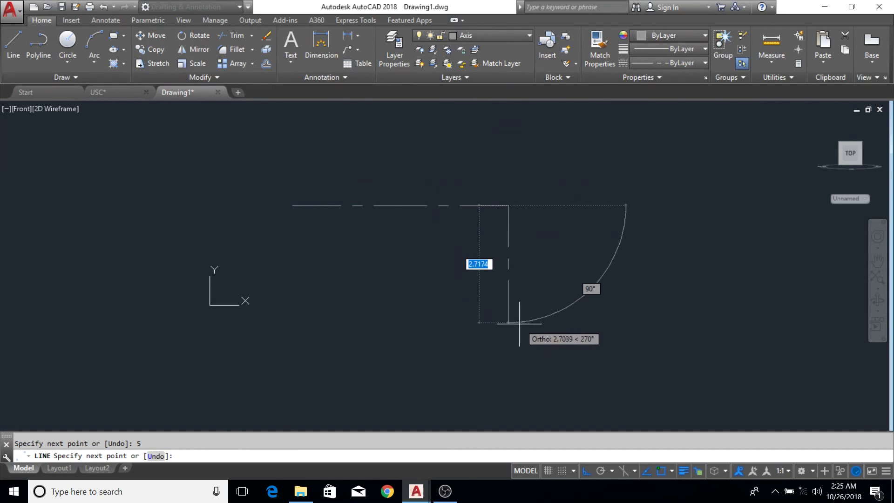
pyautogui.write('3')
pyautogui.press('Return')
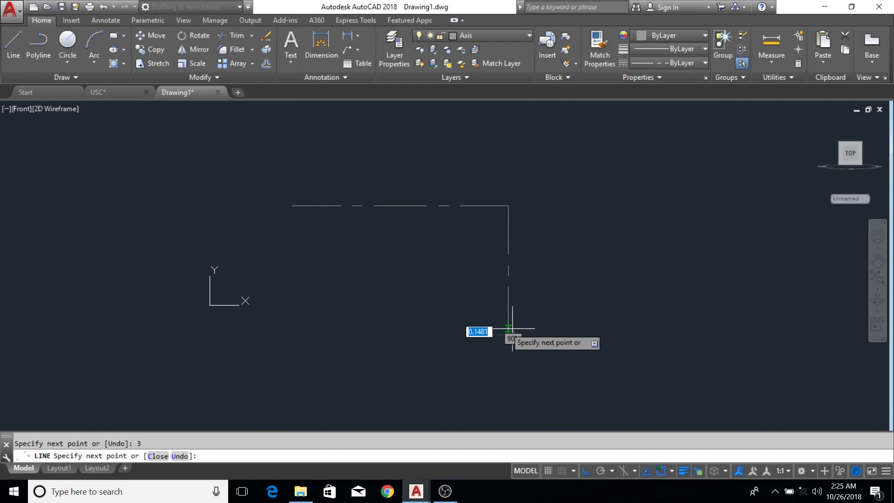
pyautogui.write('5')
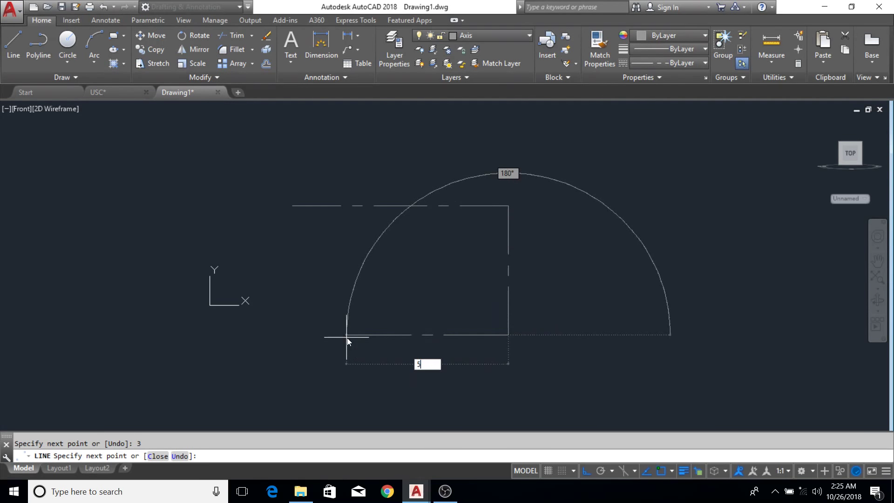
pyautogui.press('Return')
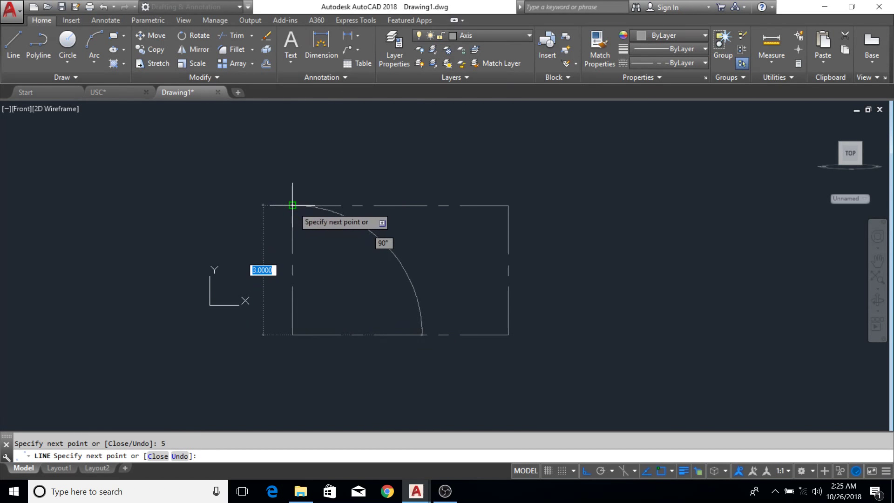
pyautogui.press('Escape')
# - Select the rectangle's sides one after another to examine whether they are separate objects, and clear the selection
pyautogui.click(491, 191)
pyautogui.click(467, 247)
pyautogui.click(525, 203)
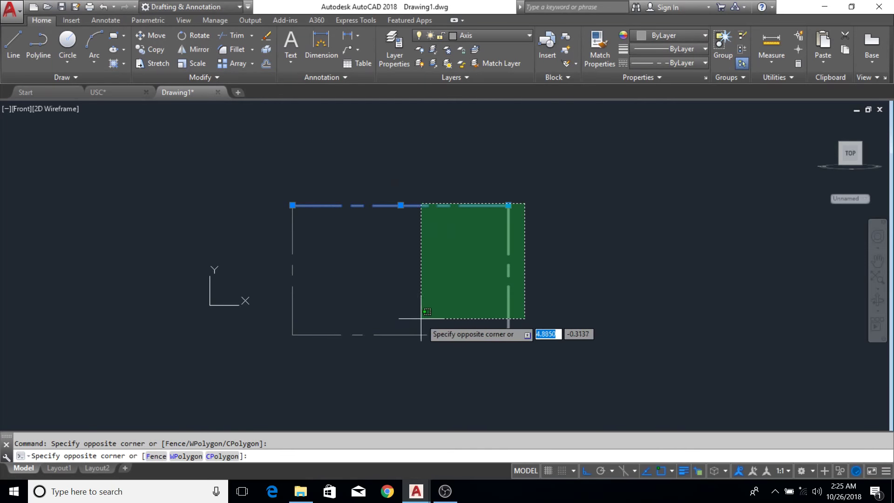
pyautogui.click(418, 321)
pyautogui.click(420, 308)
pyautogui.click(368, 381)
pyautogui.click(357, 273)
pyautogui.click(327, 289)
pyautogui.press('Escape')
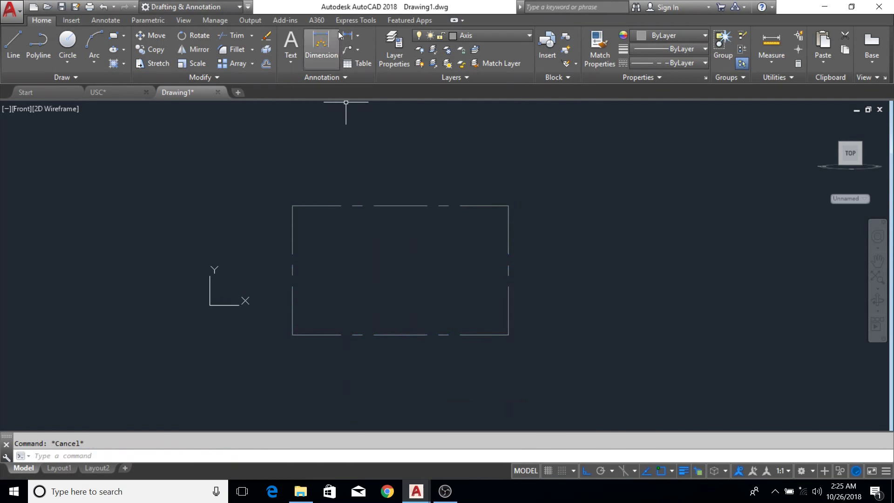
# - Add a horizontal linear dimension above the top side of the dash-dot rectangle
pyautogui.click(322, 47)
pyautogui.click(293, 206)
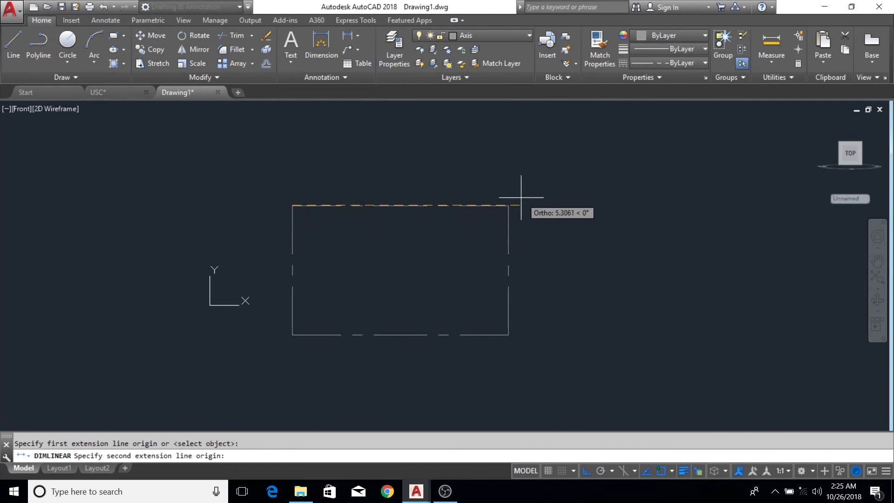
pyautogui.click(508, 205)
pyautogui.click(508, 177)
# - Add a vertical linear dimension to the left side of the dash-dot rectangle
pyautogui.press('Return')
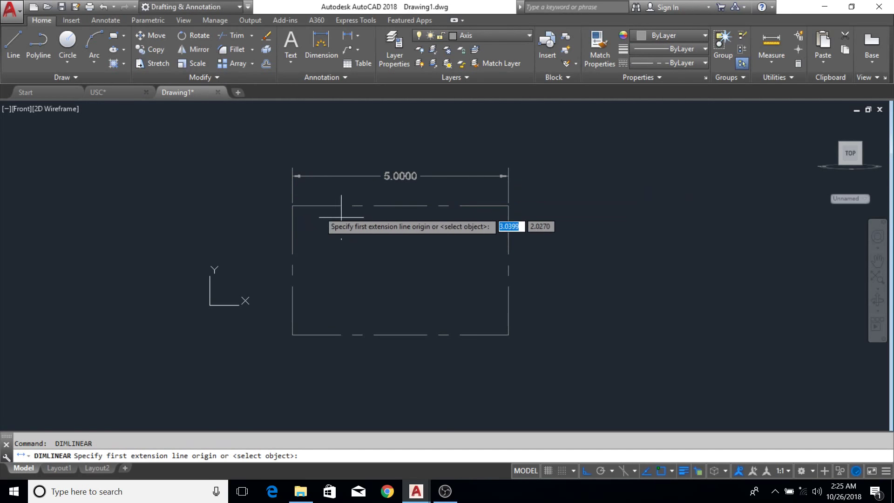
pyautogui.click(293, 206)
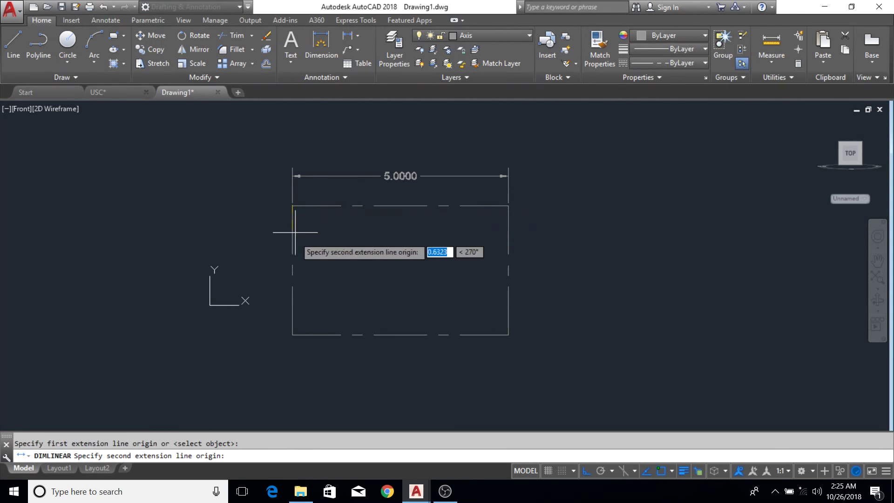
pyautogui.click(292, 335)
pyautogui.click(237, 327)
pyautogui.moveTo(338, 293); pyautogui.dragTo(327, 306, button='middle')
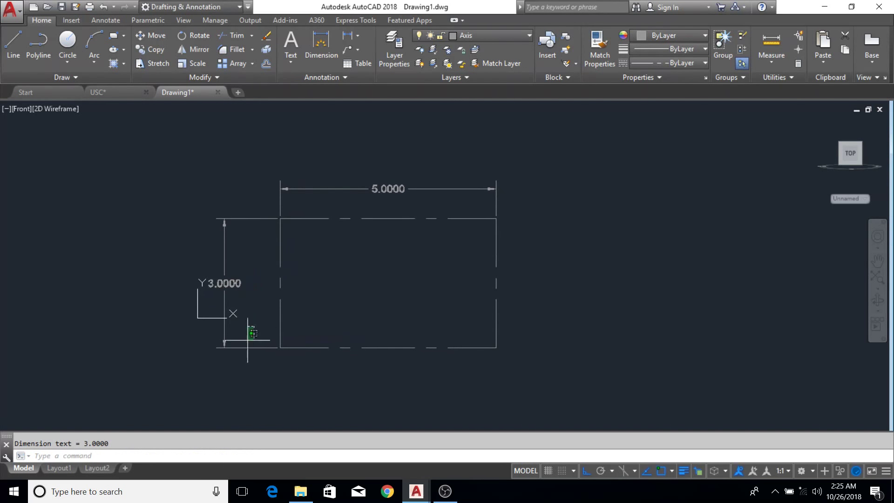
# - Move the vertical dimension closer to the rectangle's left side and deselect it
pyautogui.click(253, 326)
pyautogui.click(221, 372)
pyautogui.click(224, 349)
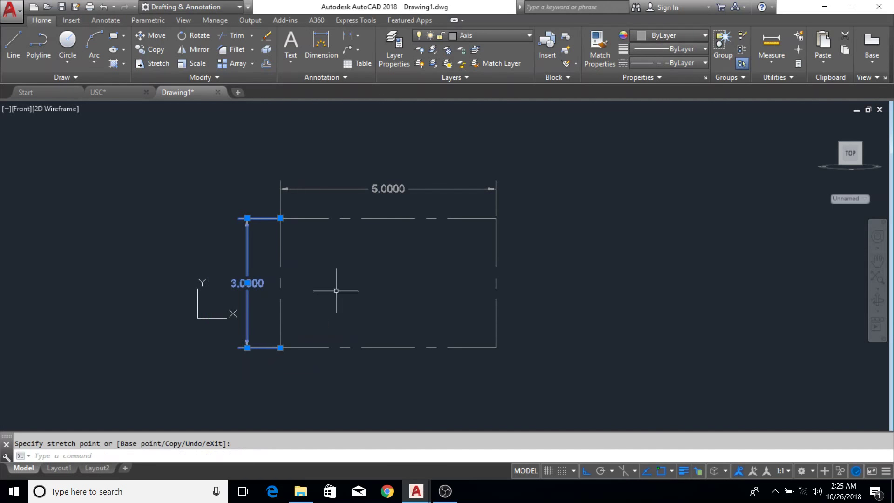
pyautogui.moveTo(339, 289); pyautogui.dragTo(332, 318, button='middle')
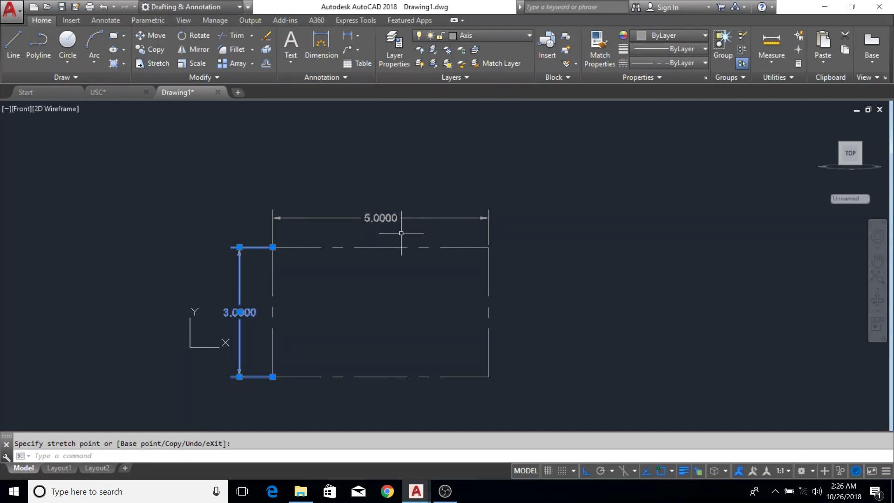
pyautogui.press('Escape')
# - Erase the horizontal and vertical dimensions of the dash-dot rectangle
pyautogui.moveTo(405, 232); pyautogui.dragTo(477, 188, button='middle')
pyautogui.click(474, 154)
pyautogui.click(435, 192)
pyautogui.click(326, 328)
pyautogui.click(309, 295)
pyautogui.moveTo(298, 309); pyautogui.dragTo(293, 321, button='middle')
pyautogui.write('e')
pyautogui.press('space')
# - Erase all the remaining lines of the dash-dot rectangle to empty the drawing
pyautogui.click(399, 235)
pyautogui.click(257, 300)
pyautogui.write('e')
pyautogui.press('space')
pyautogui.click(635, 169)
pyautogui.click(435, 345)
pyautogui.press('space')
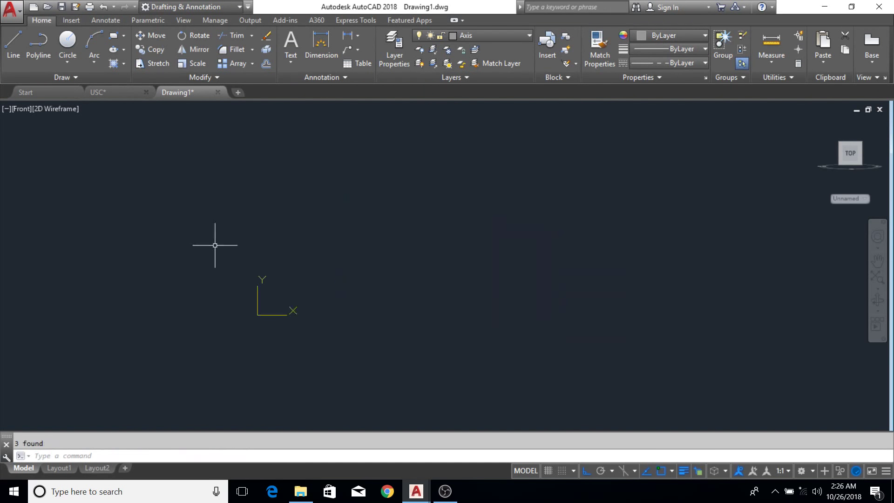
# - Draw a closed rectangle about 5.45 units wide on the Axis layer with the Polyline command
pyautogui.click(40, 50)
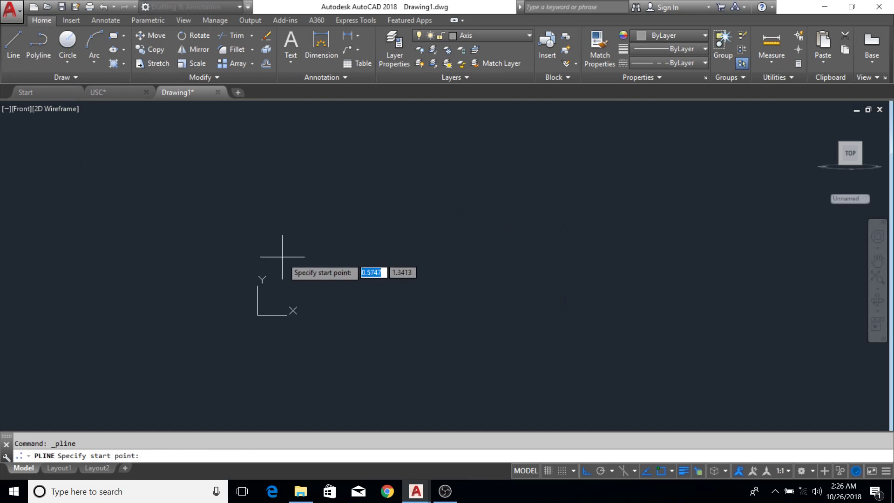
pyautogui.click(331, 245)
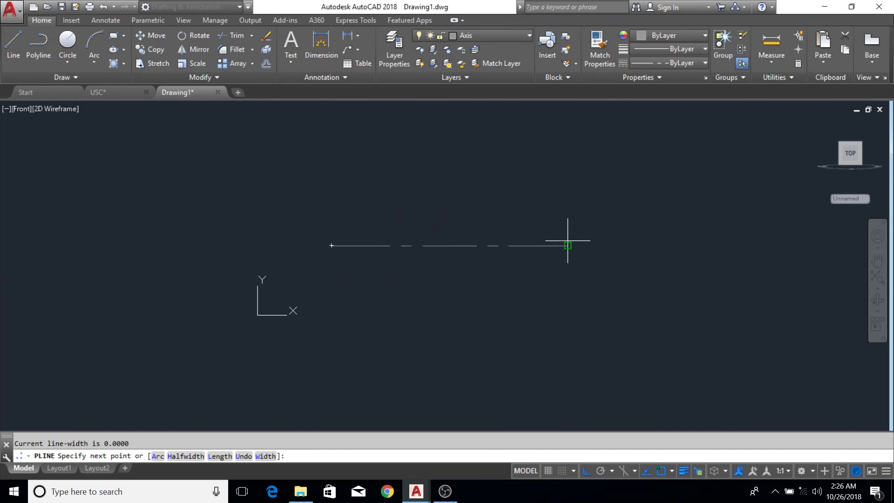
pyautogui.click(568, 245)
pyautogui.click(568, 378)
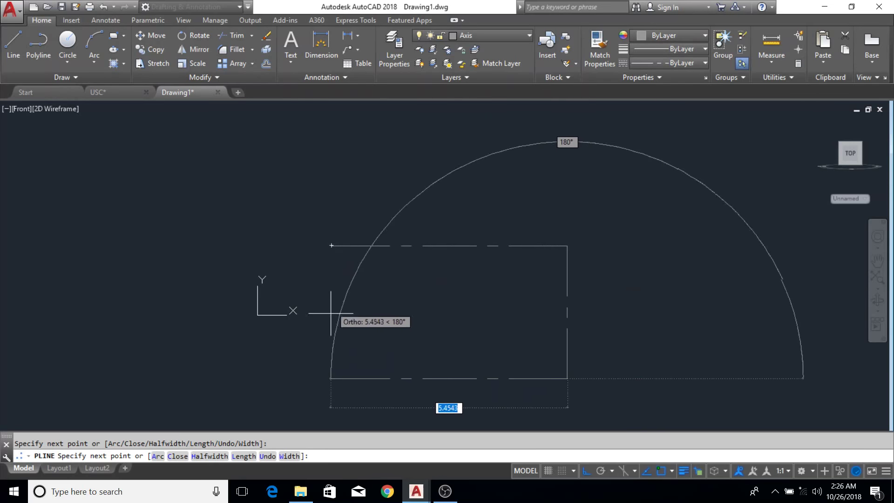
pyautogui.click(331, 285)
pyautogui.click(331, 245)
pyautogui.press('Escape')
pyautogui.moveTo(477, 319); pyautogui.dragTo(459, 299, button='middle')
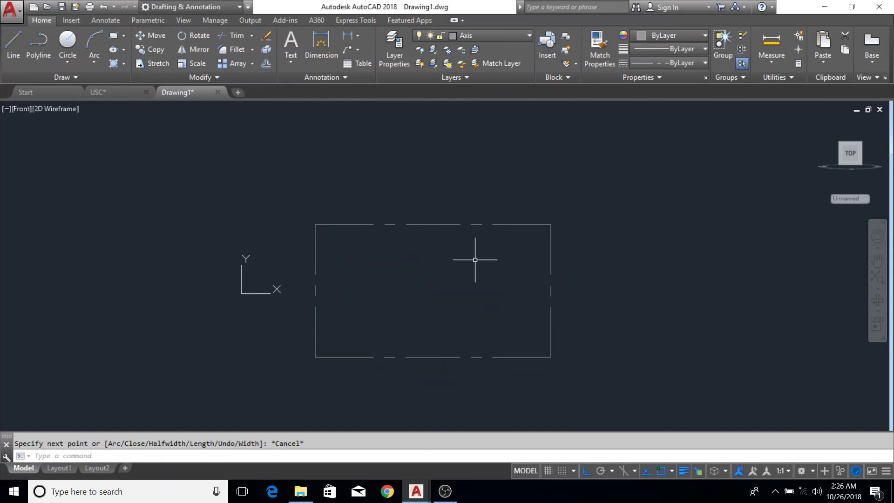
# - Draw a closed rectangle with the Line command beside the polyline rectangle, aligned with its upper and lower edges
pyautogui.moveTo(567, 249); pyautogui.dragTo(479, 253, button='middle')
pyautogui.click(14, 34)
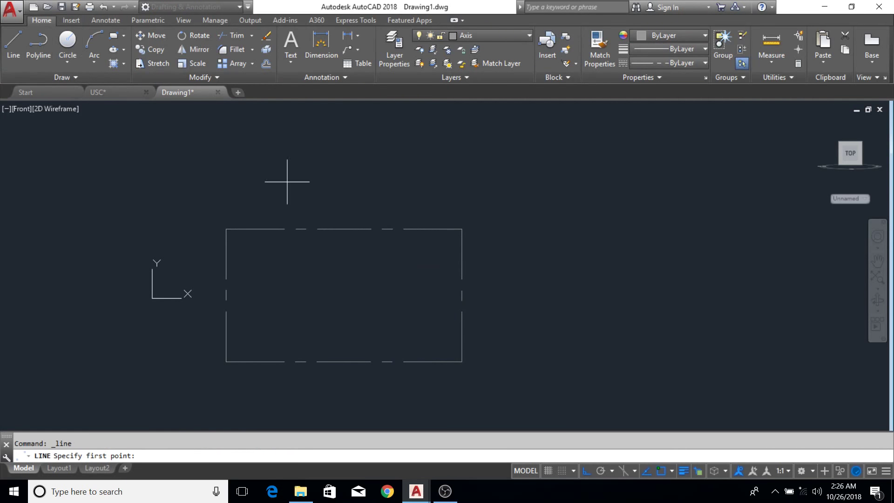
pyautogui.click(730, 228)
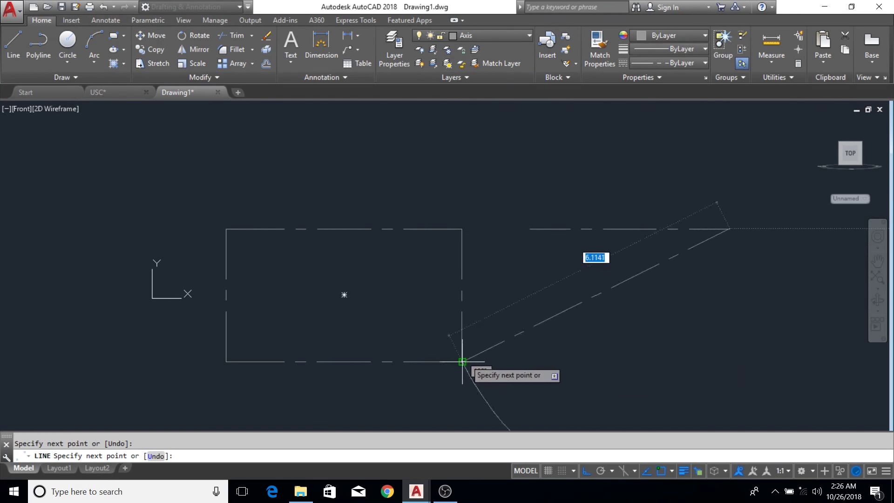
pyautogui.click(716, 360)
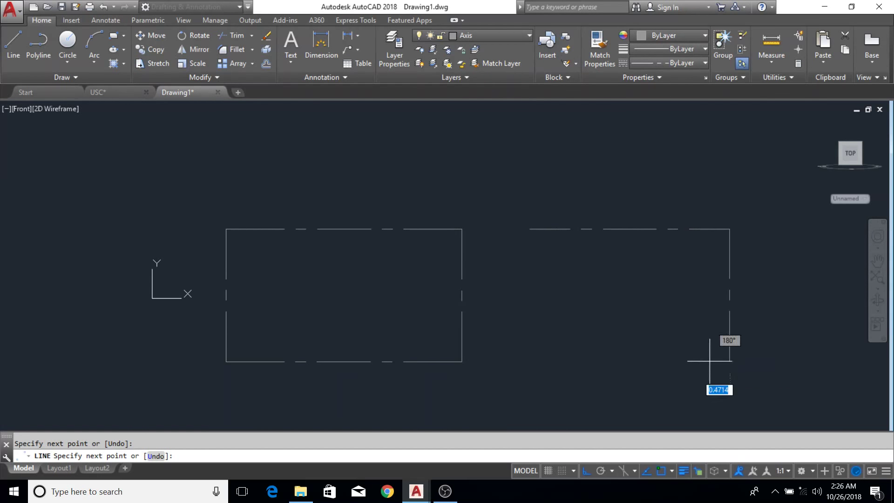
pyautogui.click(530, 295)
pyautogui.click(530, 228)
pyautogui.press('Escape')
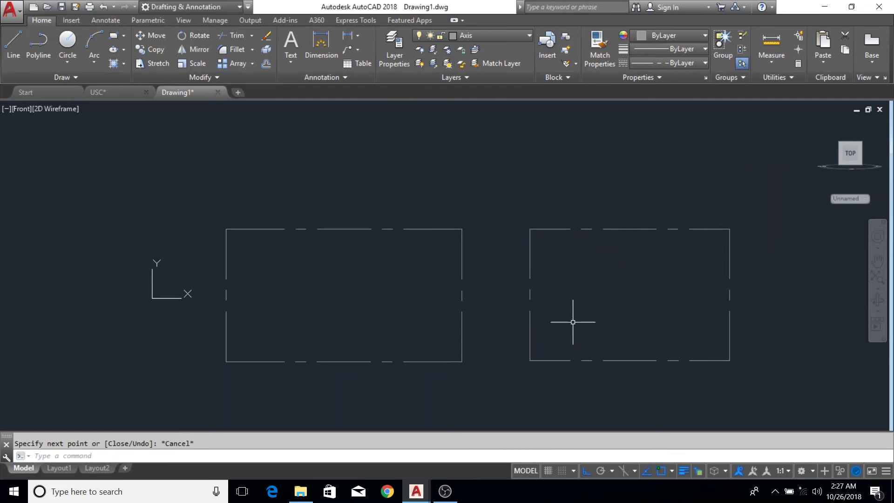
# - Select the polyline rectangle through its side to examine how its edges are grouped, and clear the selection
pyautogui.click(498, 260)
pyautogui.click(453, 291)
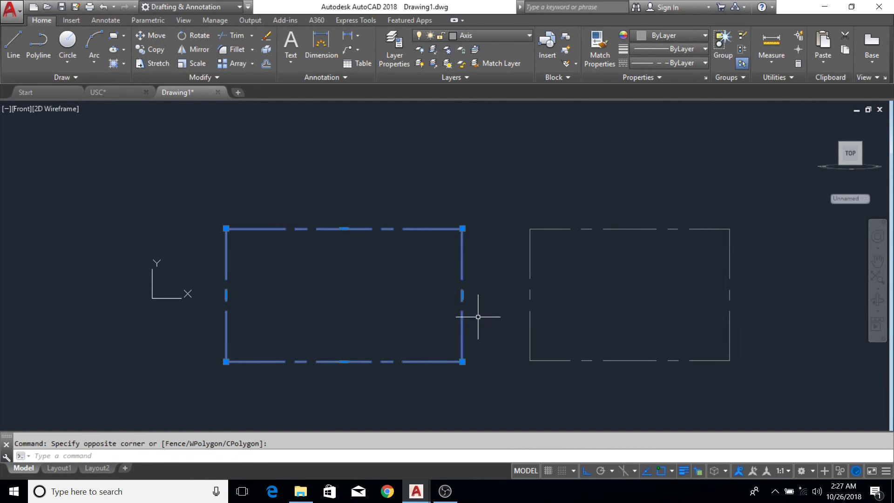
pyautogui.click(529, 295)
pyautogui.press('Escape')
pyautogui.click(497, 246)
pyautogui.click(456, 268)
pyautogui.press('Escape')
# - Select individual sides of the line-drawn rectangle to check that each is a separate object, and clear the selection
pyautogui.click(556, 280)
pyautogui.click(524, 305)
pyautogui.click(633, 228)
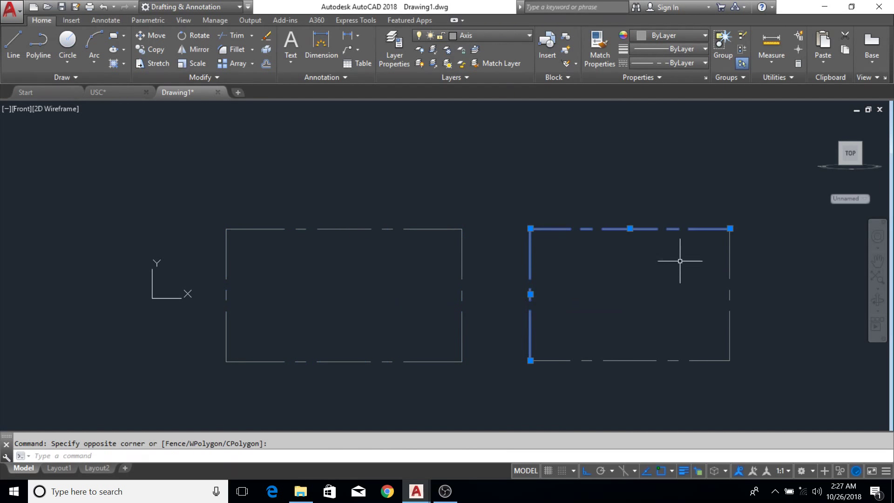
pyautogui.click(734, 266)
pyautogui.click(670, 295)
pyautogui.click(664, 293)
pyautogui.press('Escape')
# - Add the line-drawn rectangle's four sides to the selection using several crossing windows, and deselect them
pyautogui.moveTo(597, 324); pyautogui.dragTo(542, 325, button='middle')
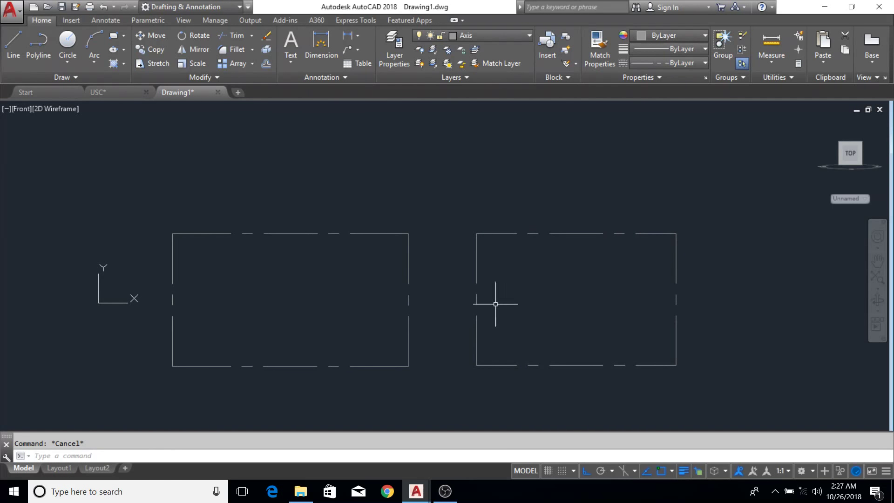
pyautogui.click(749, 215)
pyautogui.click(591, 303)
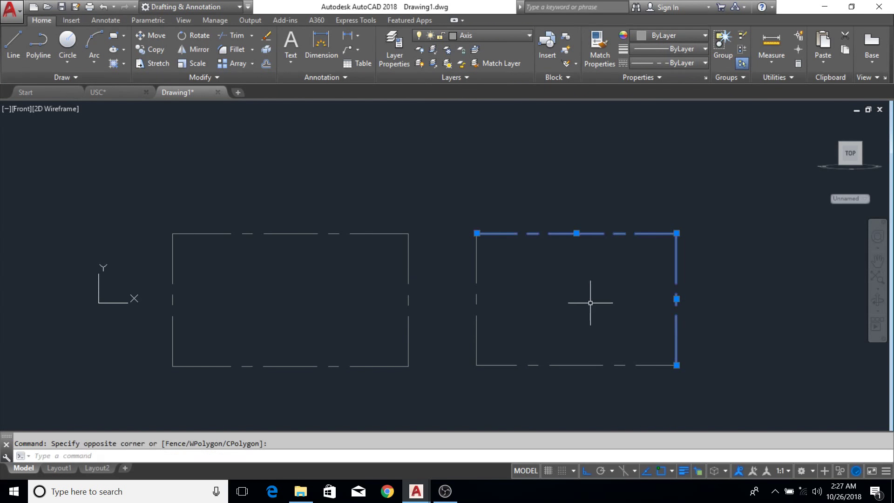
pyautogui.press('Escape')
pyautogui.click(706, 289)
pyautogui.click(625, 309)
pyautogui.click(626, 234)
pyautogui.click(582, 389)
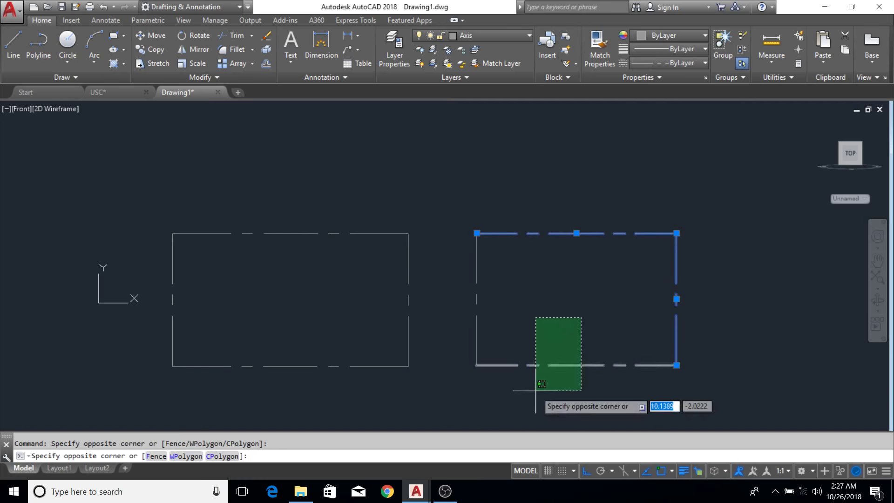
pyautogui.click(461, 340)
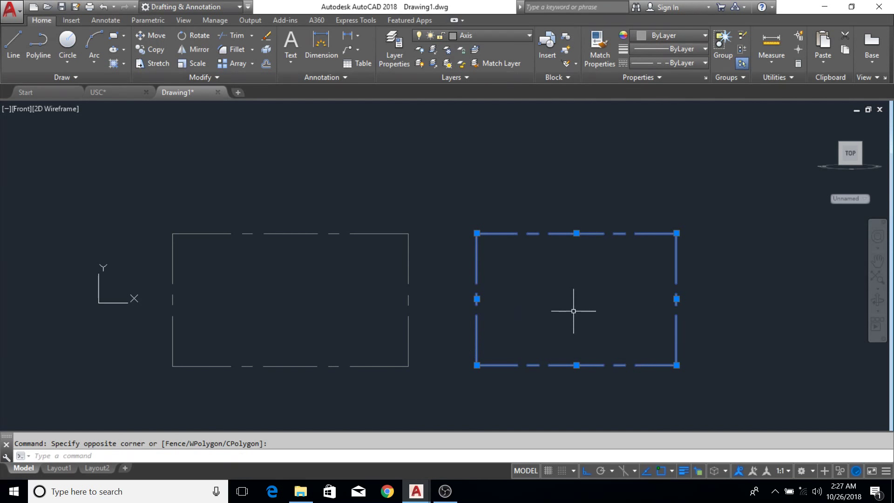
pyautogui.press('Escape')
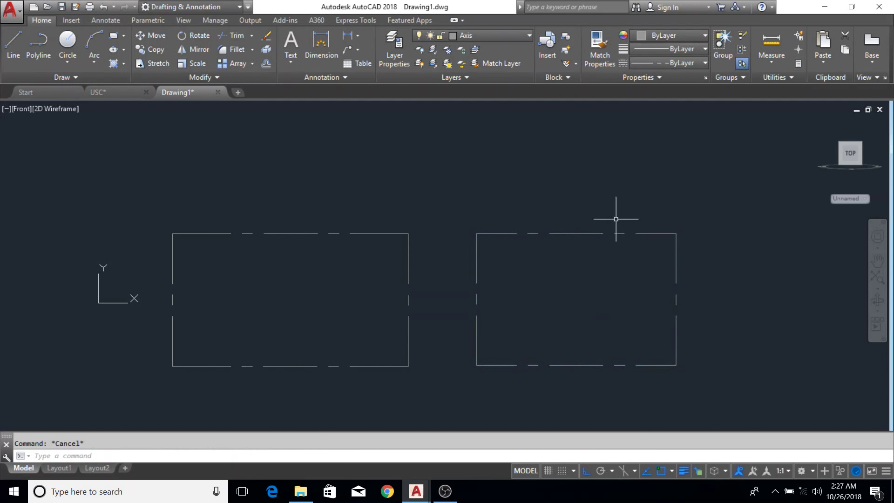
# - Compare selecting only the line-drawn rectangle's upper side with selecting all four sides in one crossing window
pyautogui.click(615, 216)
pyautogui.click(542, 310)
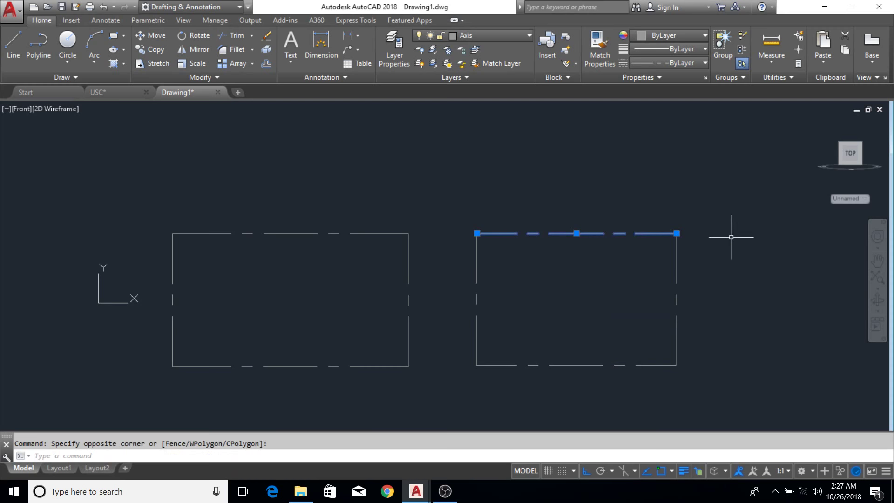
pyautogui.click(748, 192)
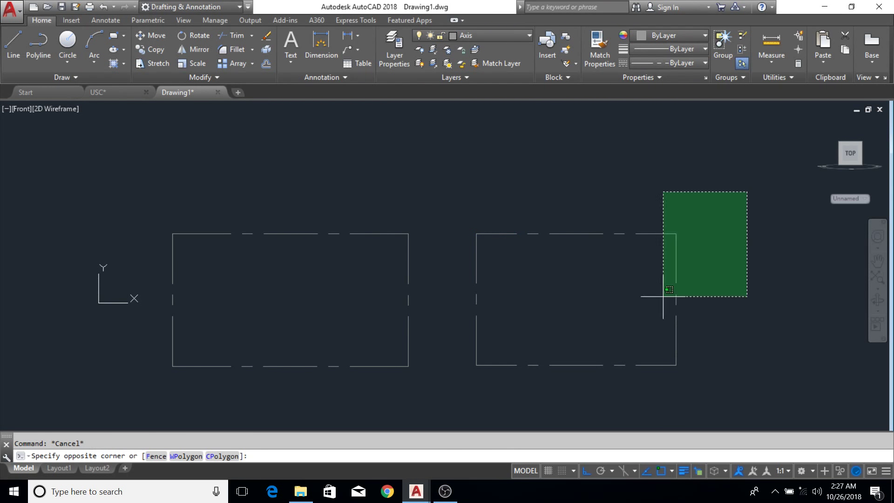
pyautogui.click(462, 400)
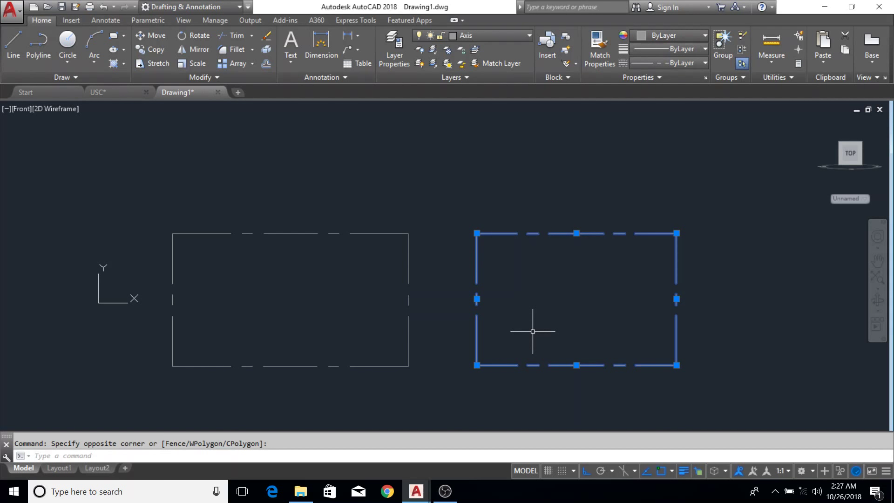
pyautogui.press('Escape')
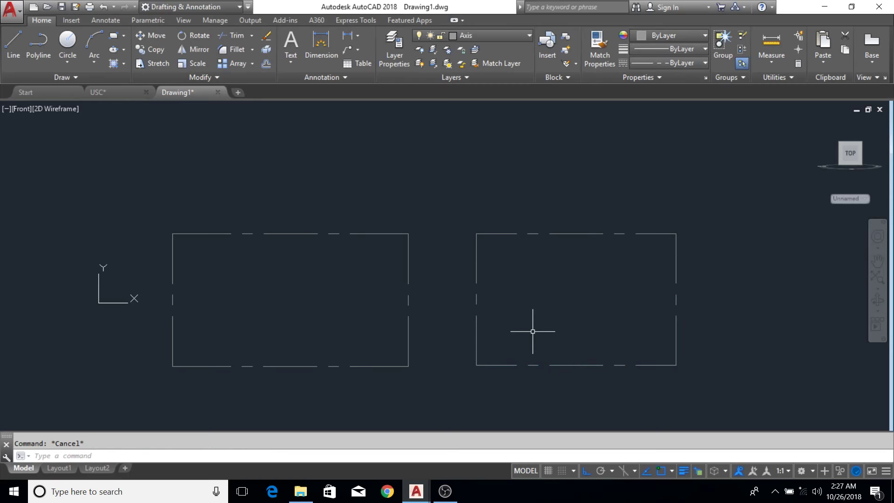
# - Join the four separate lines of the second rectangle into one object with the Join command
pyautogui.click(646, 224)
pyautogui.click(579, 309)
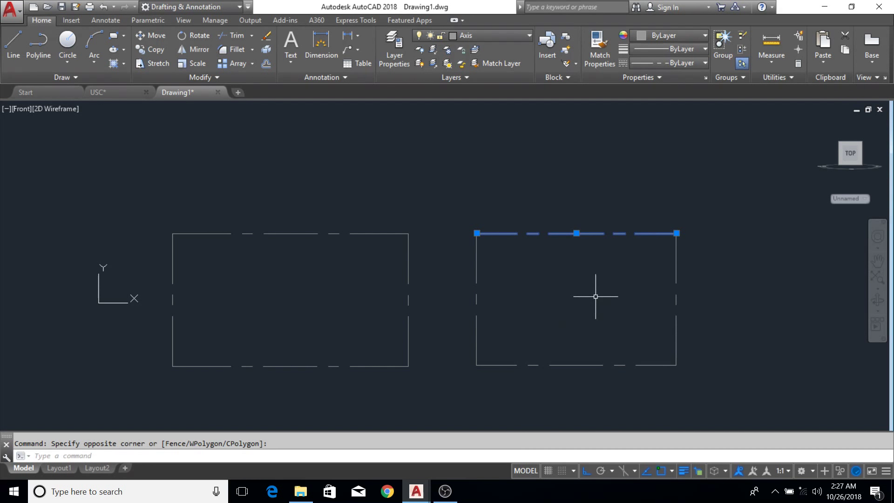
pyautogui.click(714, 206)
pyautogui.click(426, 407)
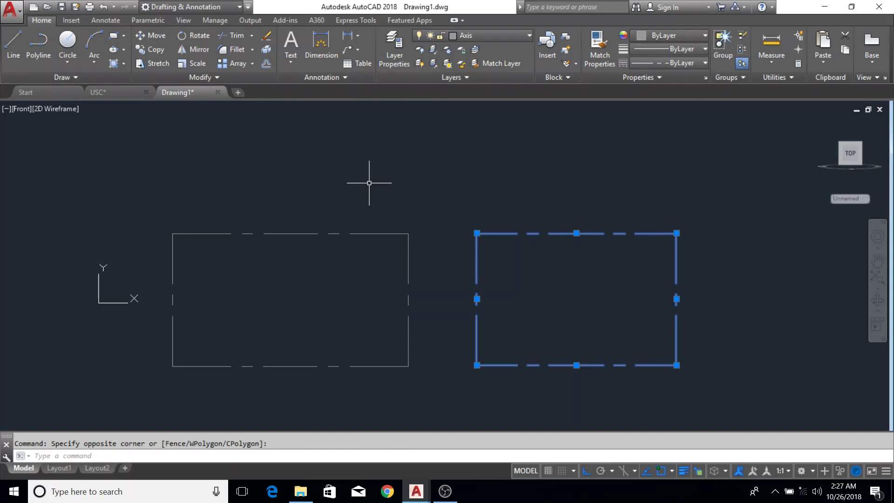
pyautogui.write('J')
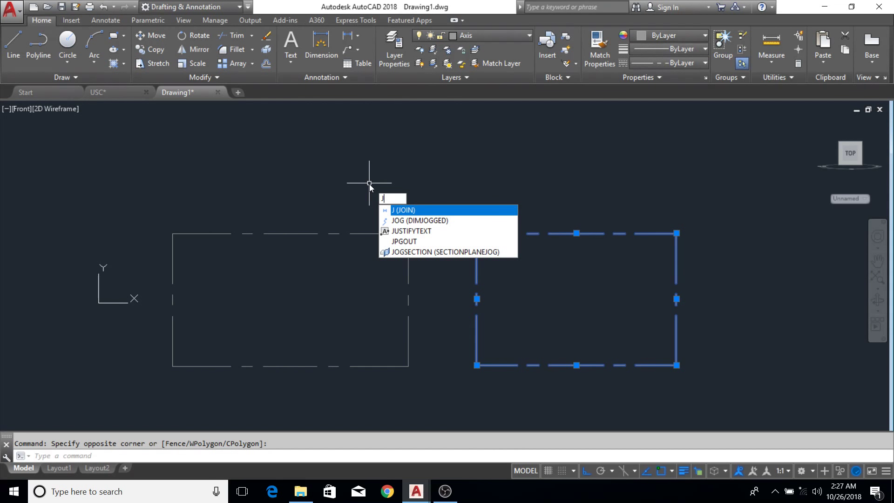
pyautogui.click(414, 211)
# - Select the joined rectangle through one side to check that it is a single object, and deselect it
pyautogui.click(528, 219)
pyautogui.click(500, 263)
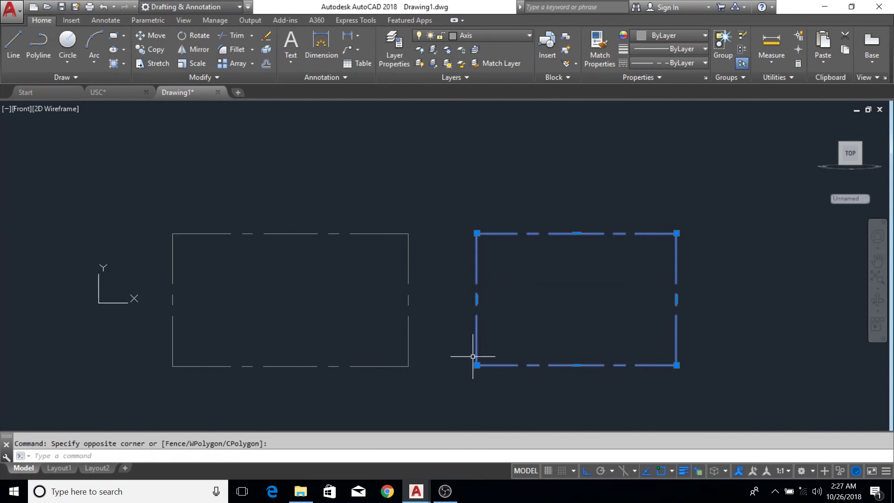
pyautogui.moveTo(555, 289); pyautogui.dragTo(494, 259, button='middle')
pyautogui.press('Escape')
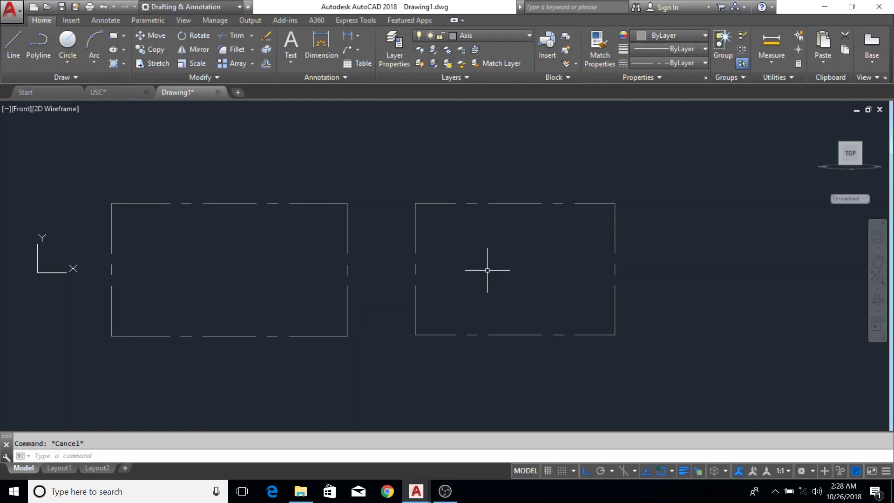
# - Select both rectangles with one crossing window over their adjacent sides to compare them, and deselect them
pyautogui.moveTo(468, 287); pyautogui.dragTo(492, 266, button='middle')
pyautogui.moveTo(370, 315); pyautogui.dragTo(410, 326, button='middle')
pyautogui.click(500, 264)
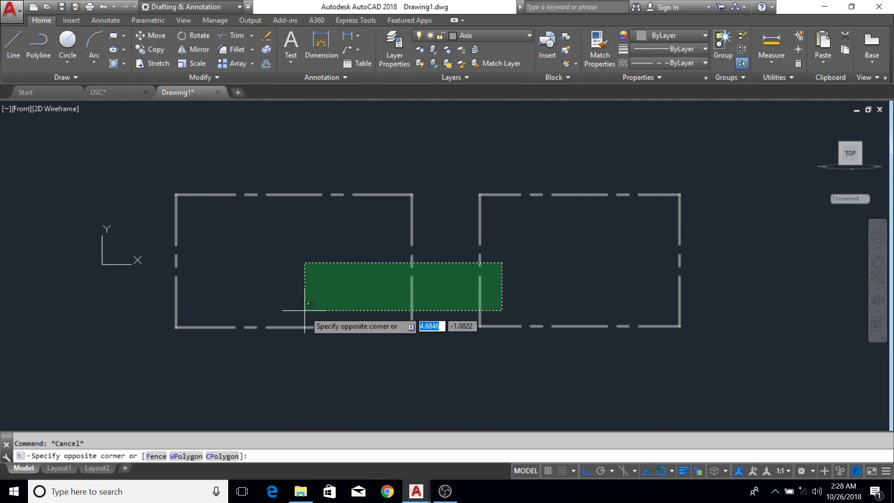
pyautogui.click(327, 296)
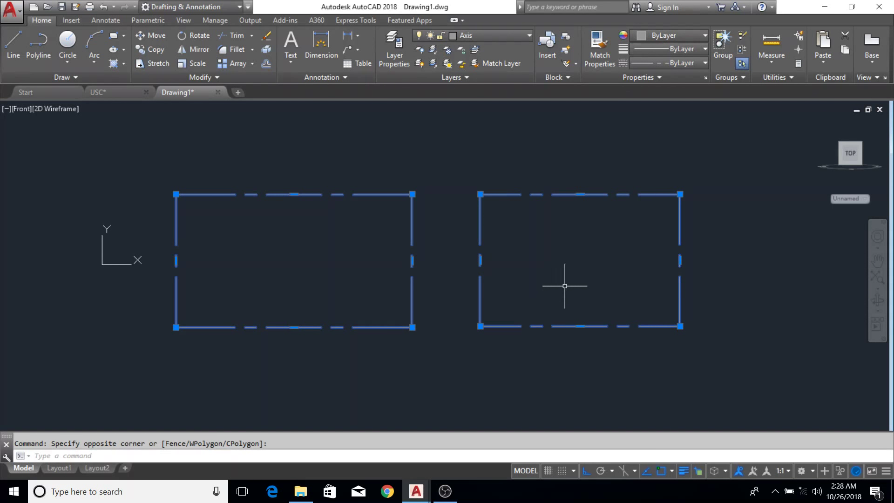
pyautogui.press('Escape')
# - Erase the joined rectangle, leaving only the original polyline rectangle
pyautogui.click(533, 252)
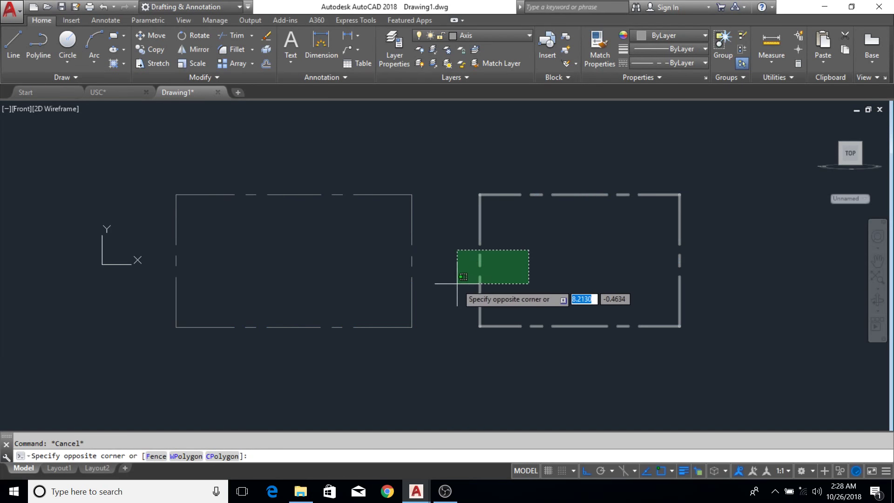
pyautogui.click(458, 281)
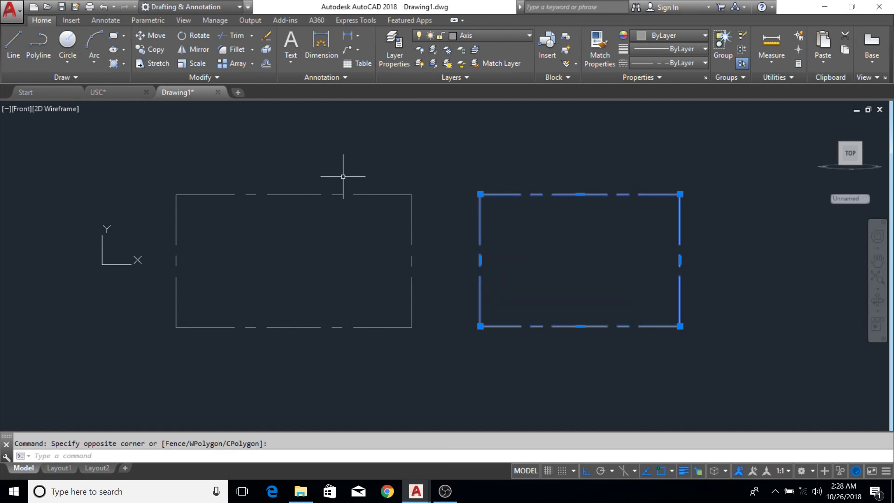
pyautogui.click(267, 40)
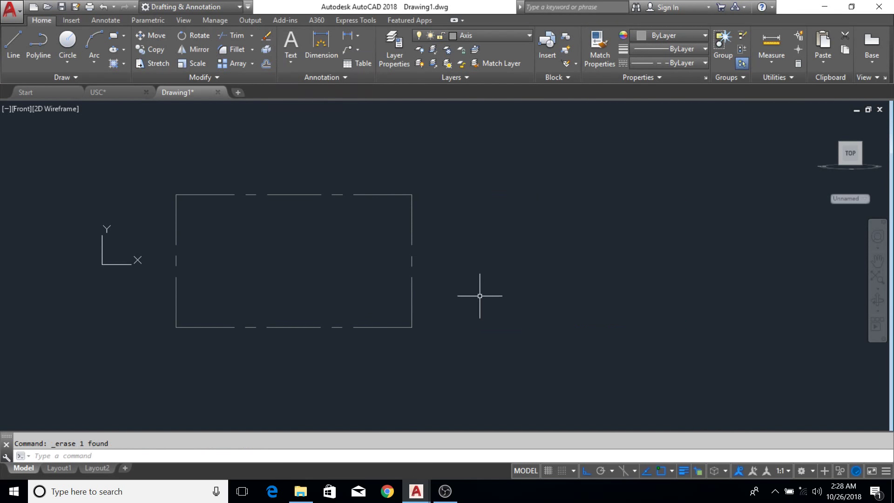
# - Erase the remaining polyline rectangle with the typed Erase command
pyautogui.moveTo(469, 298); pyautogui.dragTo(567, 281, button='middle')
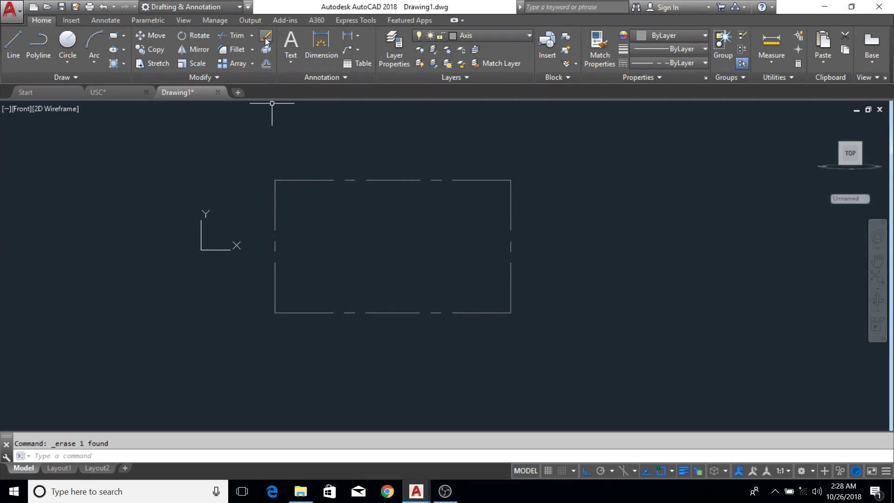
pyautogui.click(562, 146)
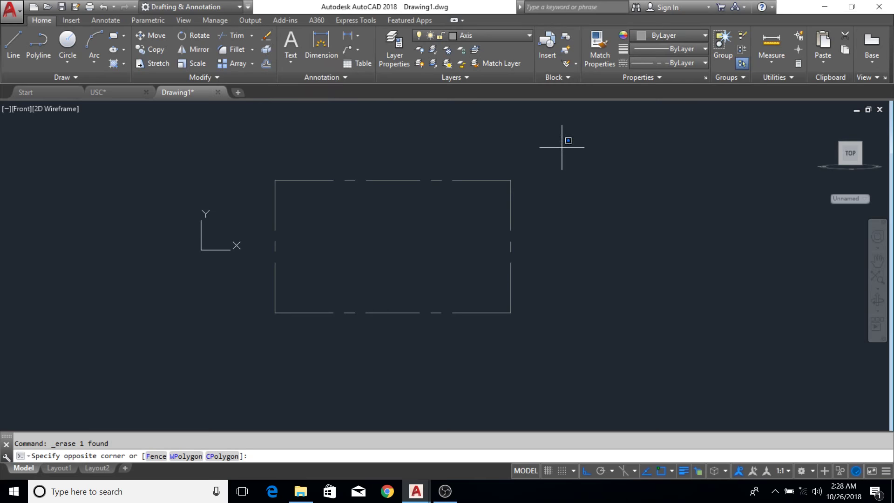
pyautogui.click(182, 377)
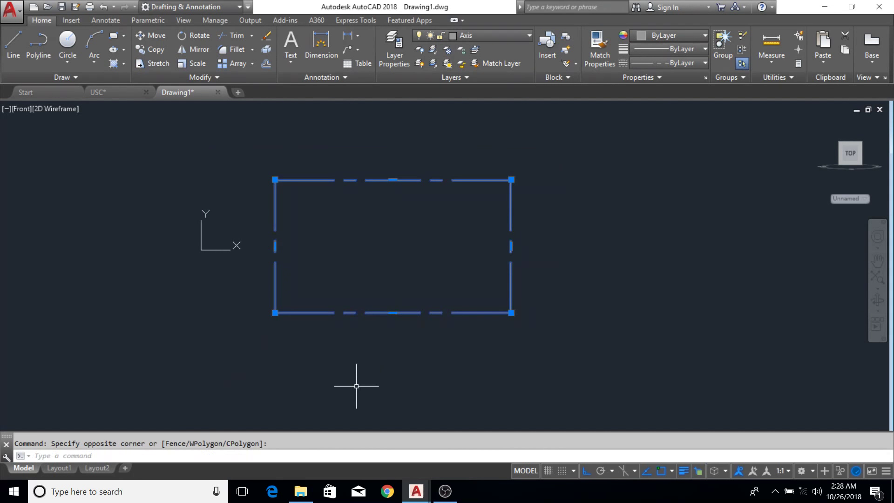
pyautogui.write('e')
pyautogui.press('Return')
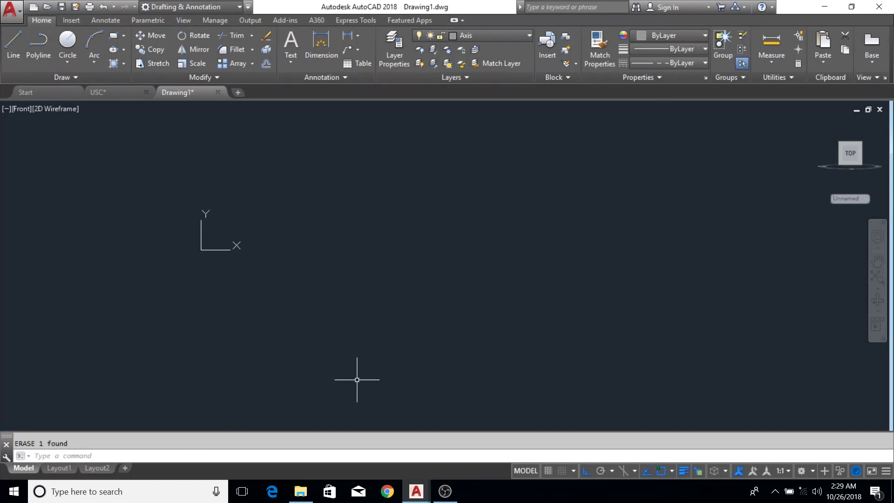
# - Undo the rectangle's erasure and the last pan, and redo the pan
pyautogui.hotkey('ctrl', 'z')
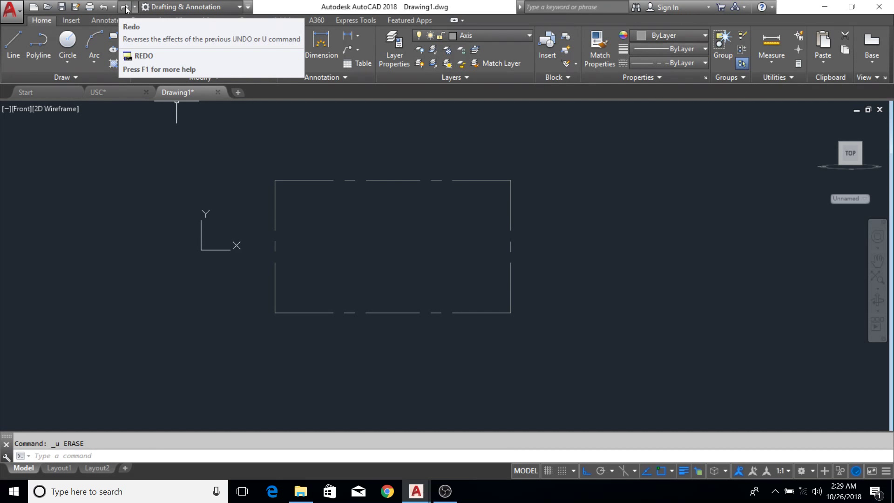
pyautogui.moveTo(386, 260); pyautogui.dragTo(288, 275, button='middle')
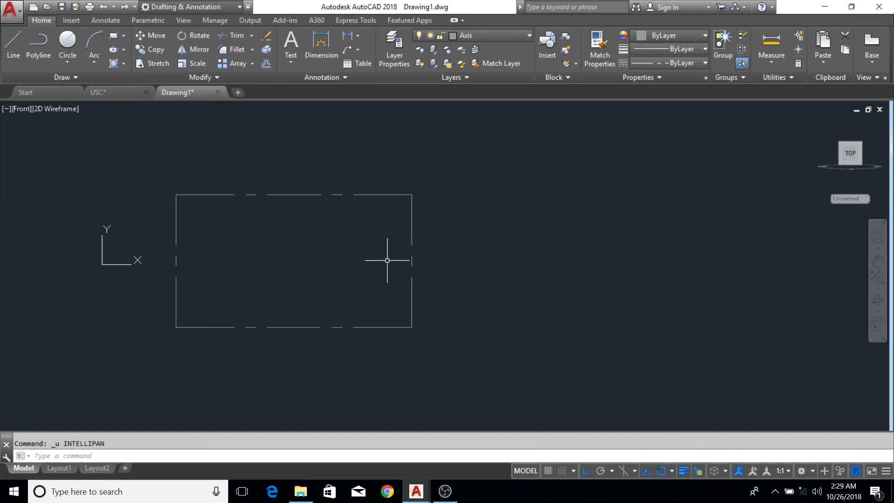
pyautogui.hotkey('ctrl', 'y')
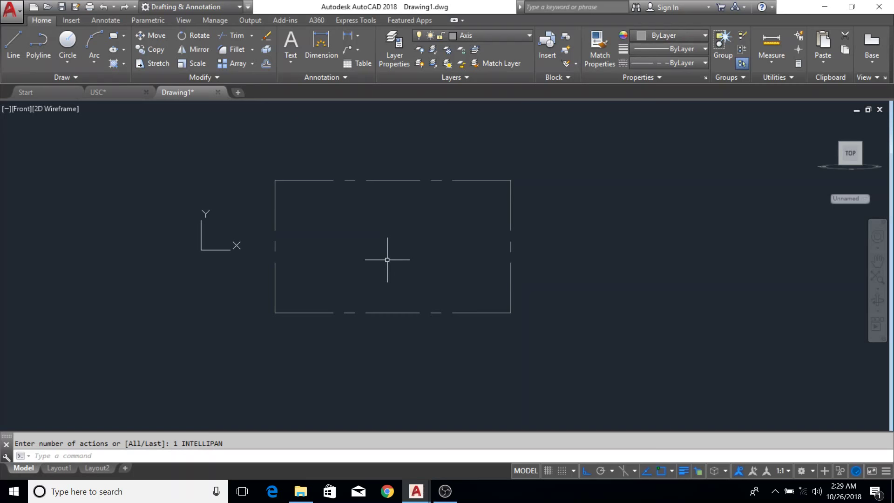
# - Delete the restored polyline rectangle to empty the drawing
pyautogui.click(419, 282)
pyautogui.click(344, 366)
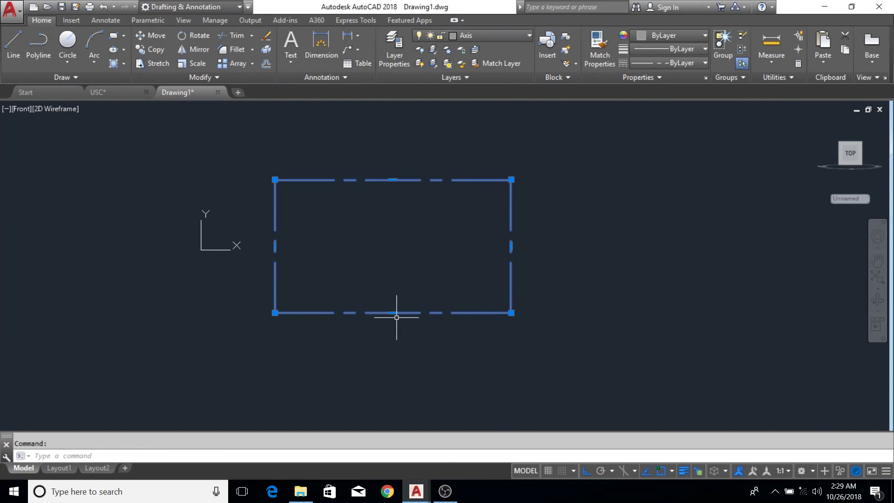
pyautogui.press('Delete')
pyautogui.scroll(-2, 397, 303)
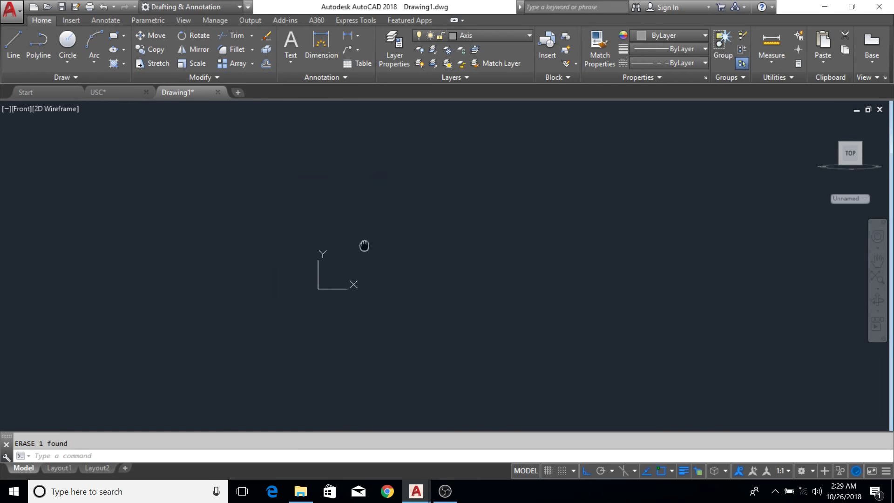
pyautogui.click(66, 62)
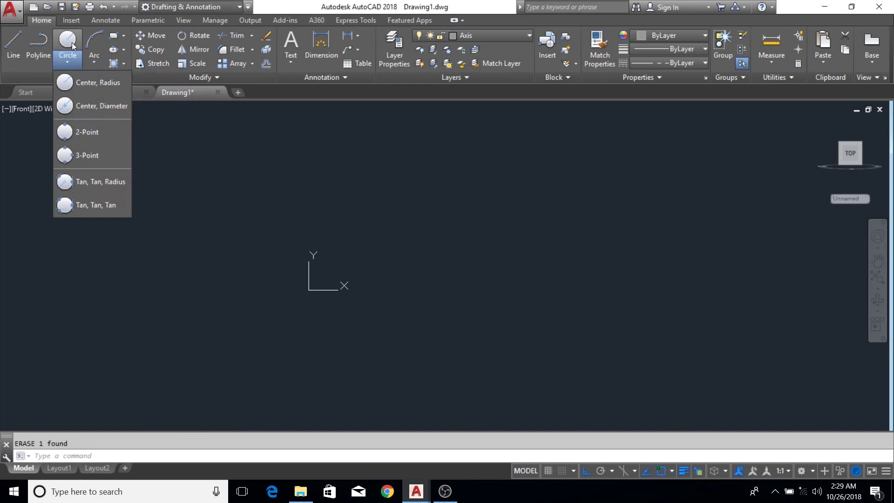
pyautogui.click(91, 82)
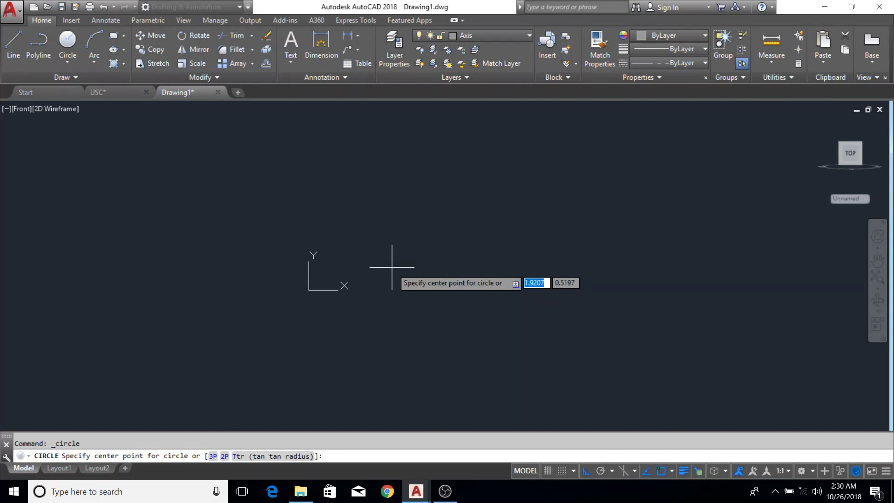
pyautogui.press('Escape')
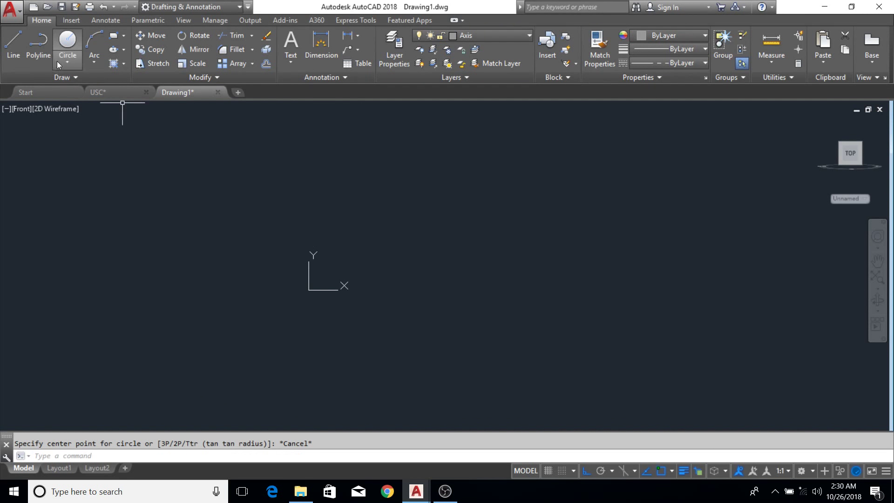
# - Draw a circle centred at 3,3 with a radius of 3 using the Center, Radius method
pyautogui.click(77, 59)
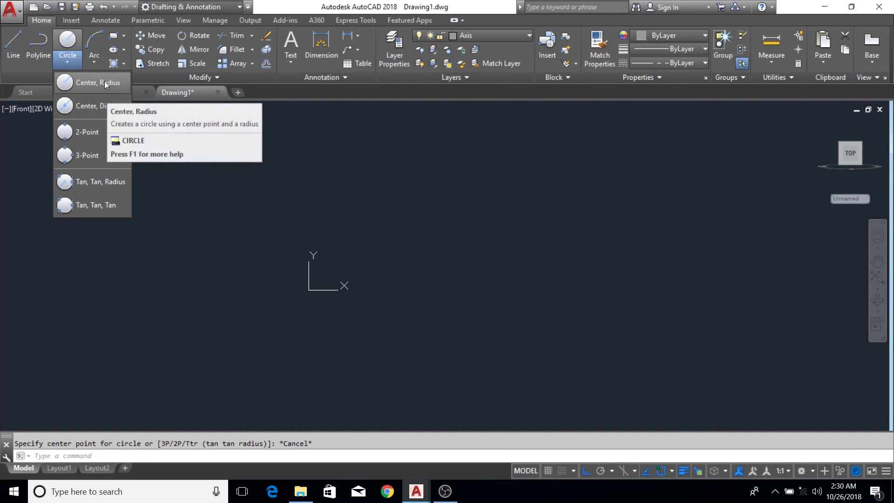
pyautogui.click(105, 84)
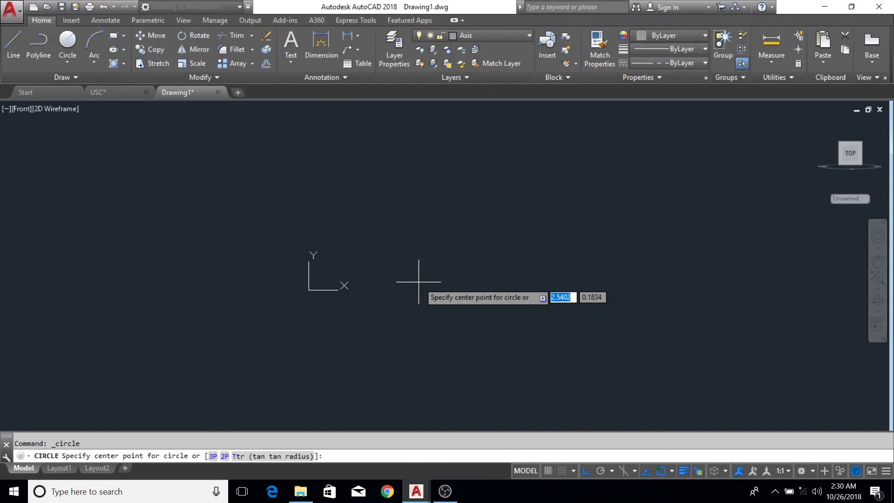
pyautogui.write('3,3')
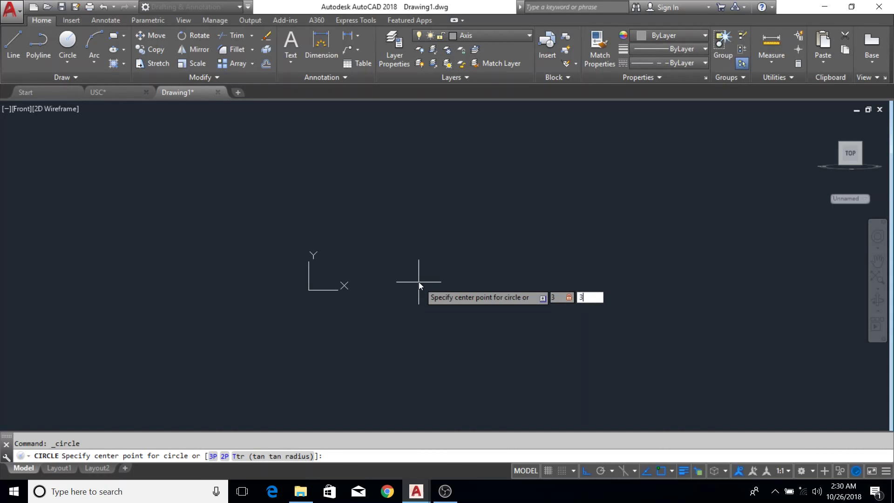
pyautogui.press('Return')
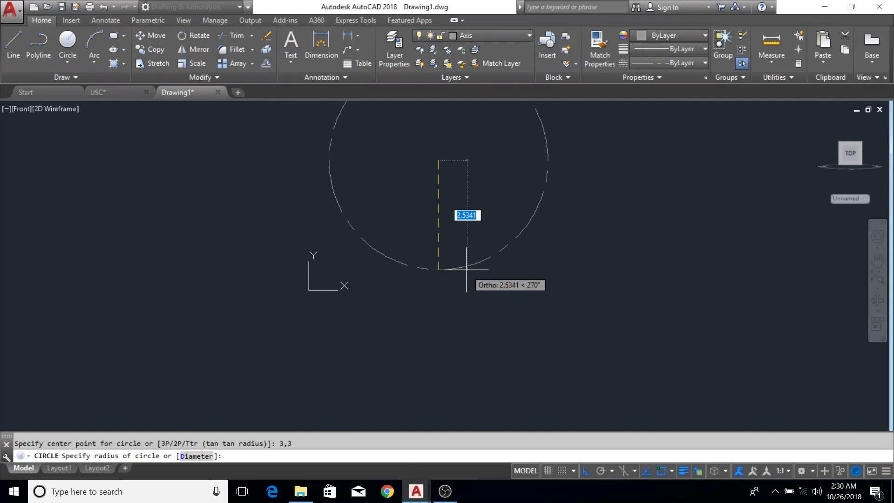
pyautogui.write('3')
pyautogui.press('Return')
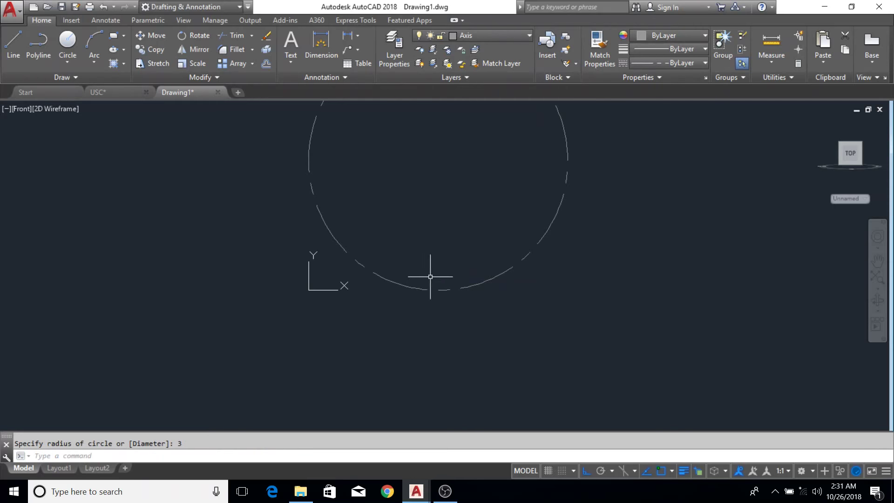
# - Add a radius dimension to the circle, placing its text outside the circle's upper right edge
pyautogui.scroll(-3, 434, 282)
pyautogui.moveTo(434, 282); pyautogui.dragTo(430, 310, button='middle')
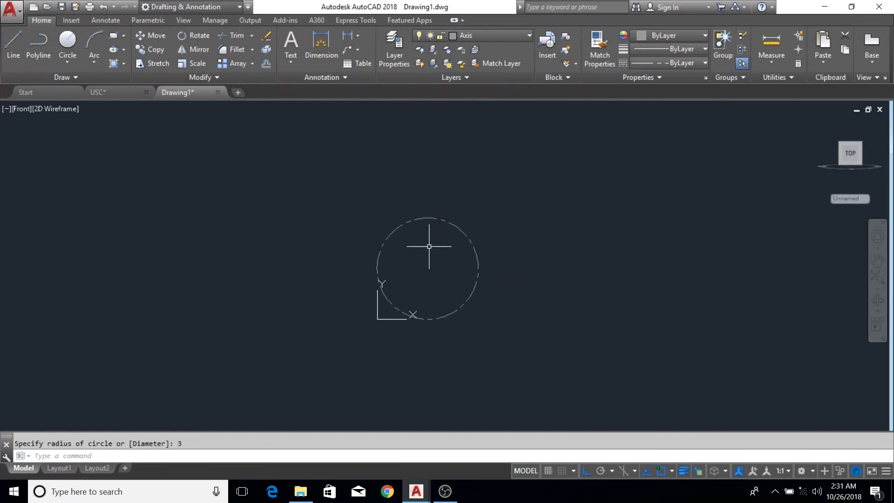
pyautogui.click(358, 36)
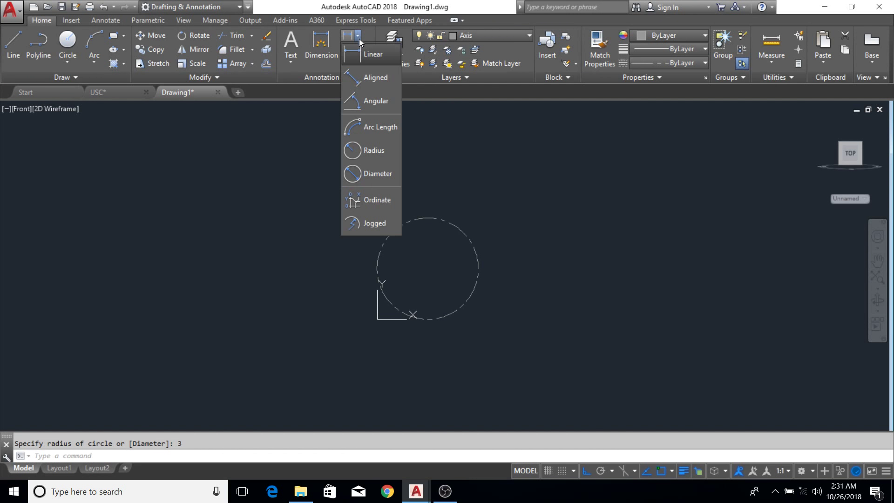
pyautogui.click(379, 151)
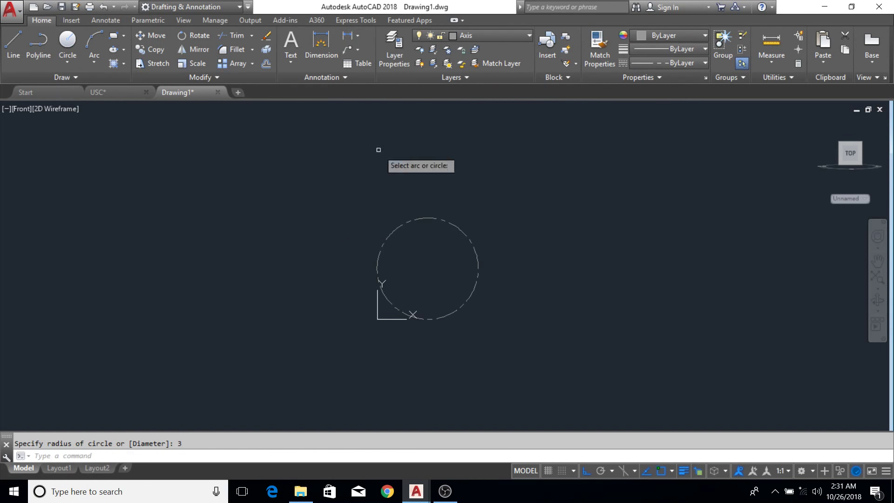
pyautogui.click(470, 241)
pyautogui.scroll(5, 516, 239)
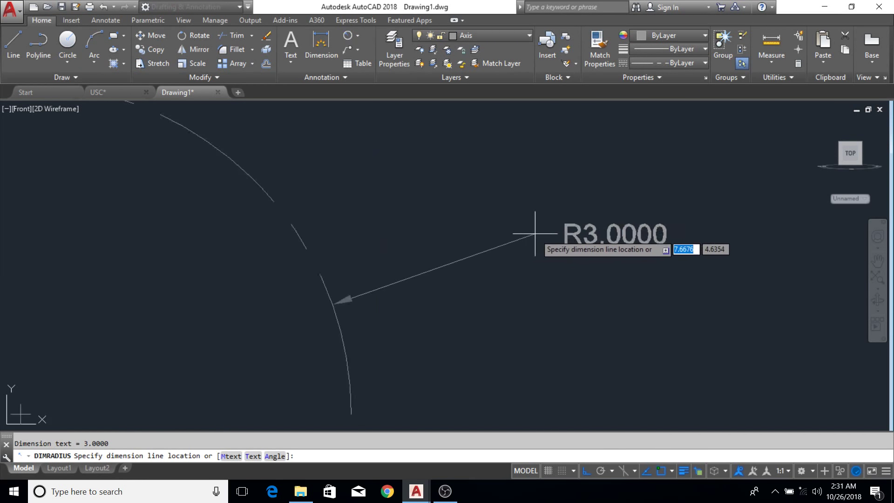
pyautogui.click(550, 235)
# - Delete the circle together with its radius dimension
pyautogui.scroll(-8, 550, 234)
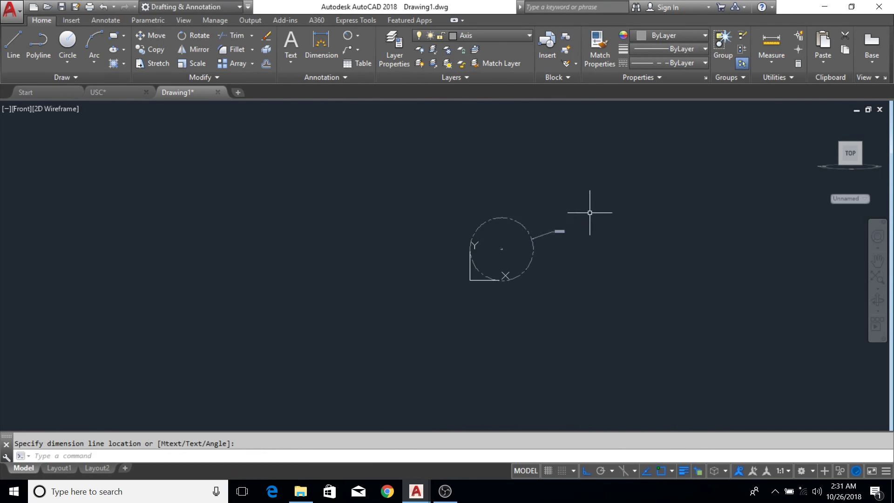
pyautogui.click(590, 213)
pyautogui.click(509, 257)
pyautogui.press('Delete')
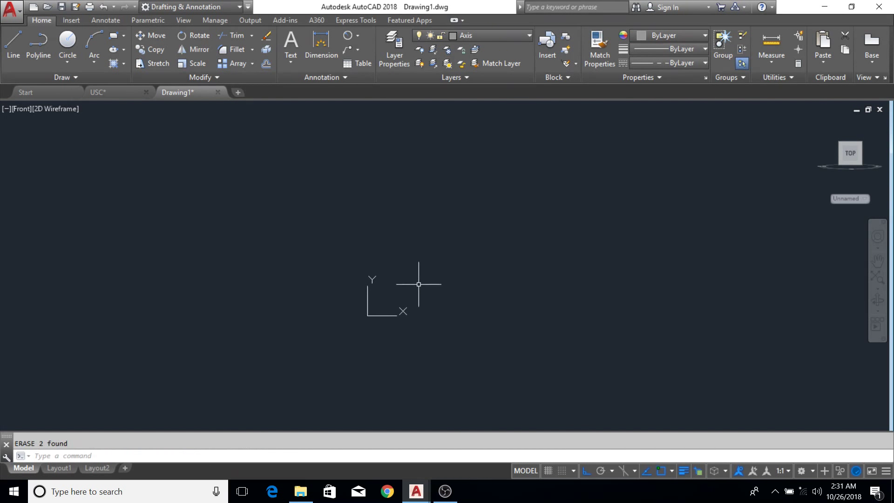
pyautogui.moveTo(414, 282); pyautogui.dragTo(342, 308, button='middle')
pyautogui.moveTo(545, 288); pyautogui.dragTo(429, 269, button='middle')
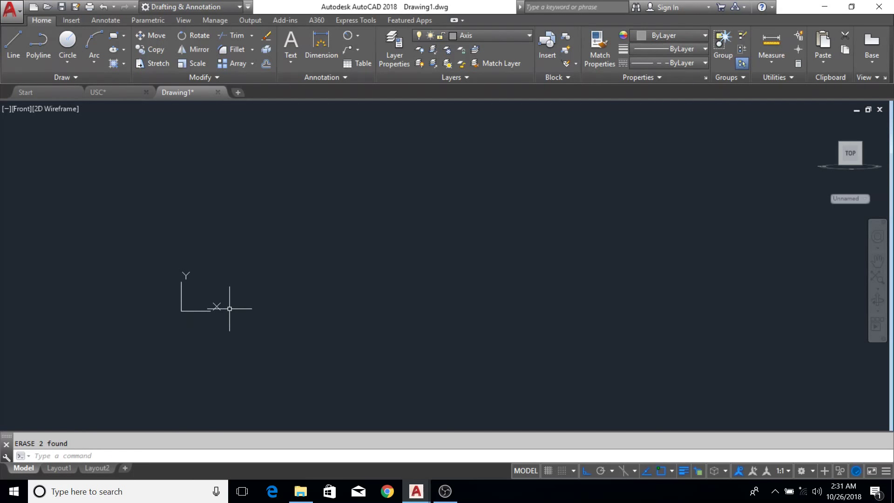
pyautogui.moveTo(247, 333); pyautogui.dragTo(279, 289, button='middle')
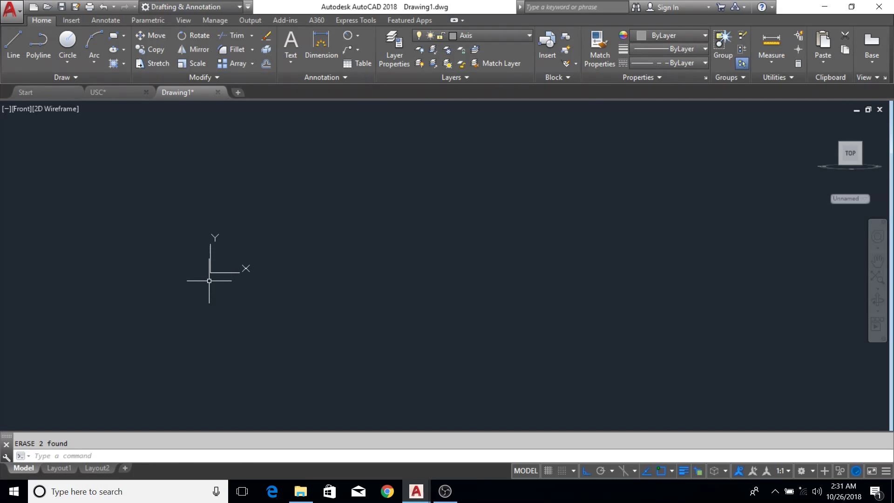
pyautogui.write('0,0')
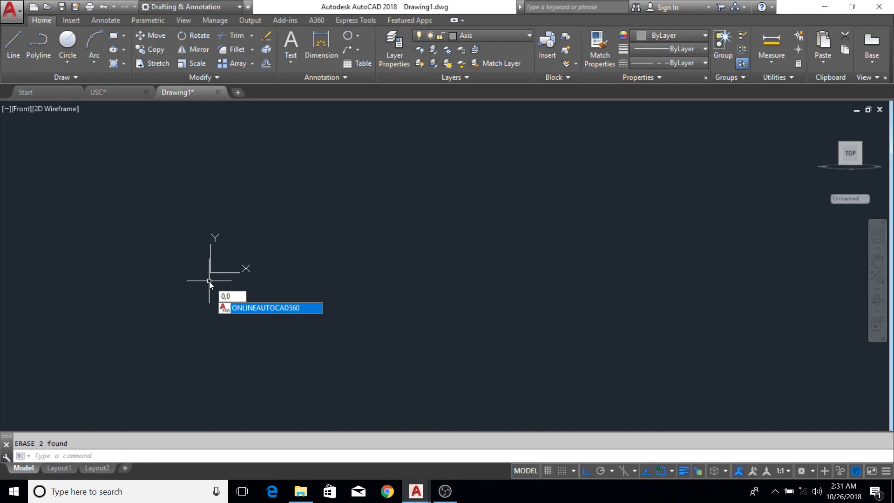
pyautogui.press('Return')
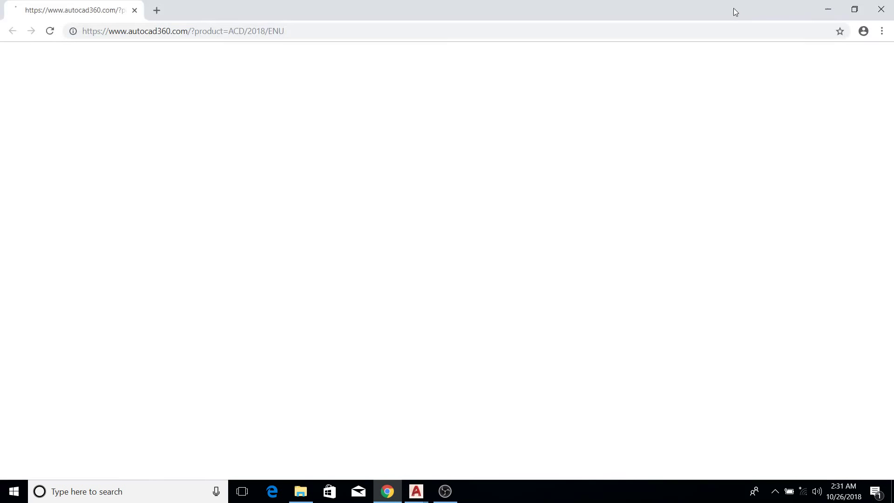
pyautogui.click(881, 9)
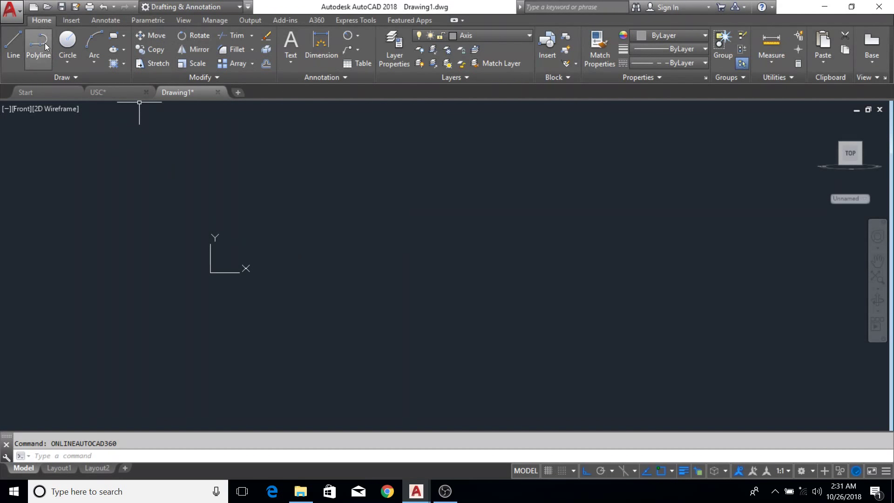
# - Draw a horizontal line 5 units long from the origin 0,0 along the positive X direction
pyautogui.click(15, 47)
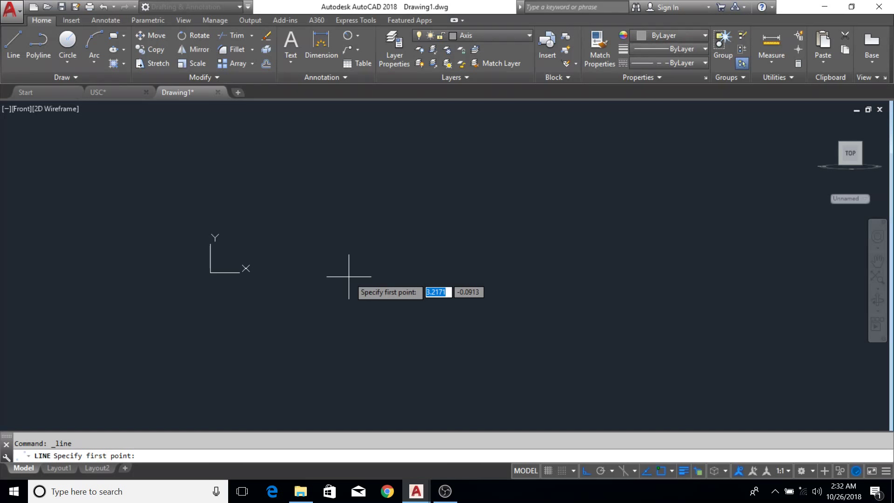
pyautogui.write('0')
pyautogui.press('Tab')
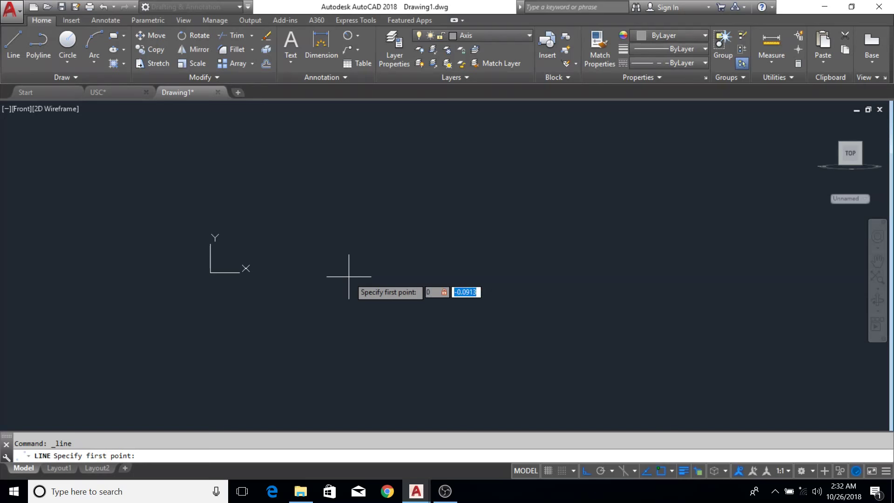
pyautogui.press('Return')
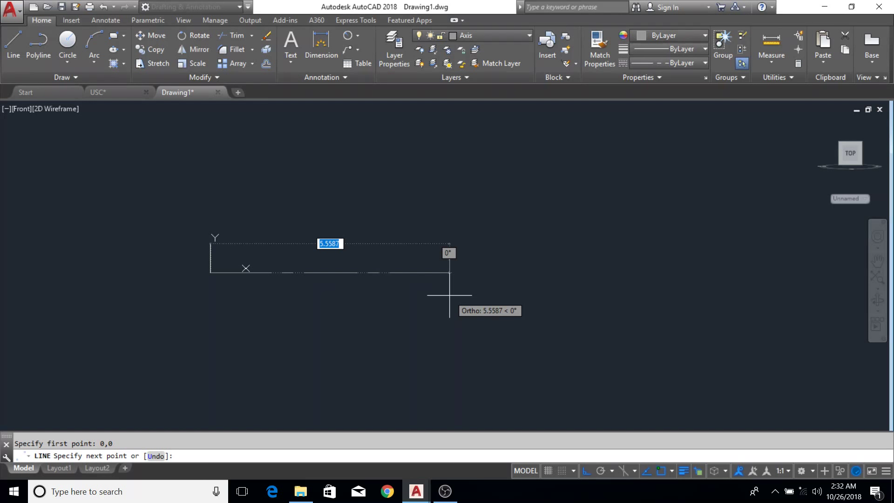
pyautogui.write('5')
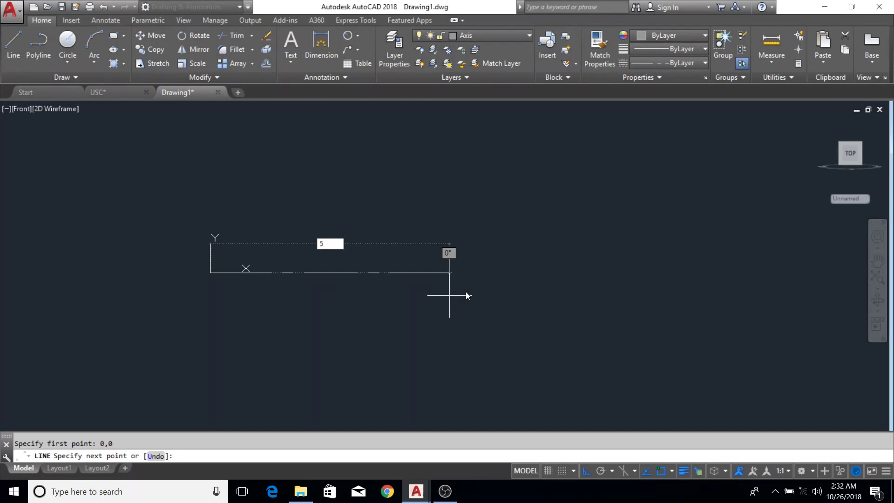
pyautogui.press('Return')
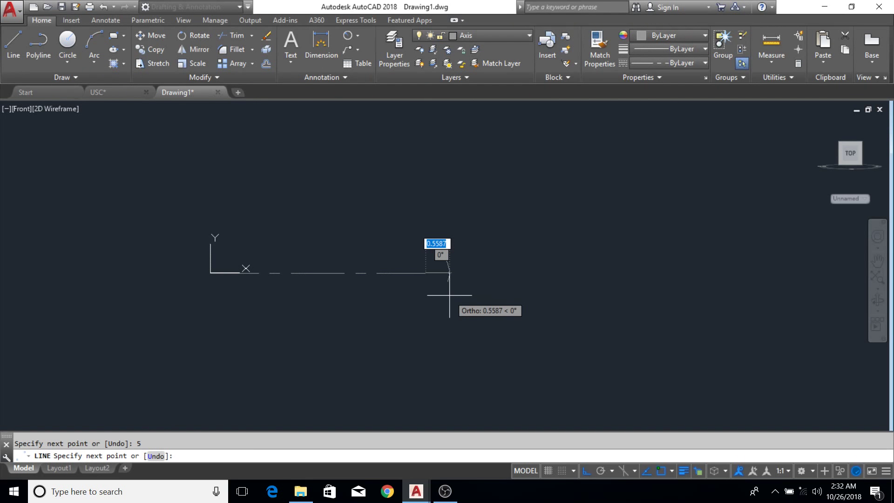
pyautogui.press('Escape')
# - Draw a line from the origin 0,0 with a length of 3 at an angle of 90°
pyautogui.moveTo(410, 346); pyautogui.dragTo(438, 315, button='middle')
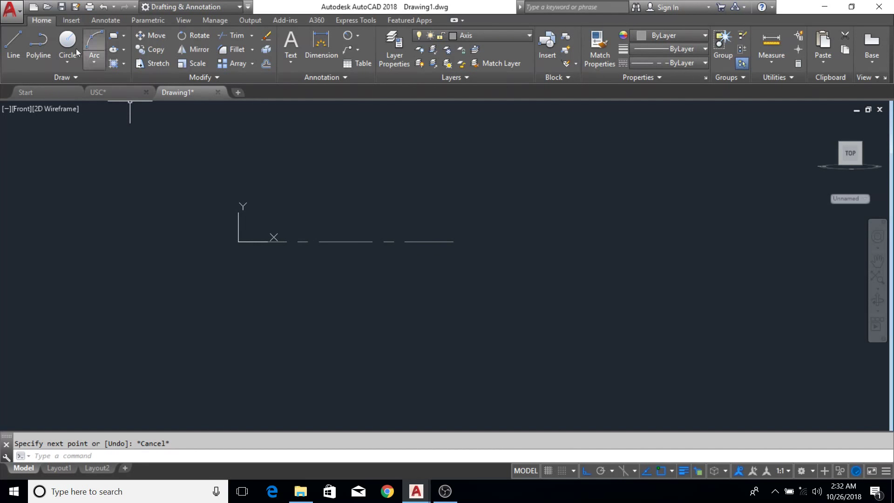
pyautogui.click(14, 45)
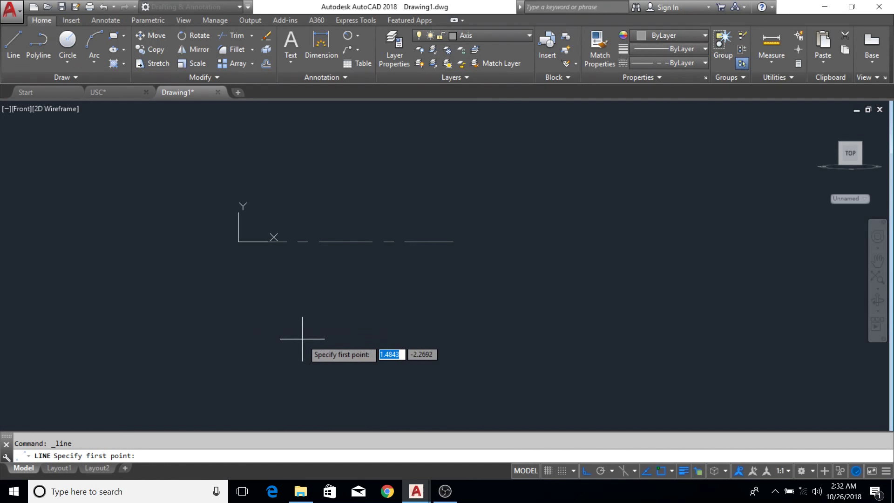
pyautogui.write('0')
pyautogui.press('Tab')
pyautogui.write('0')
pyautogui.press('Return')
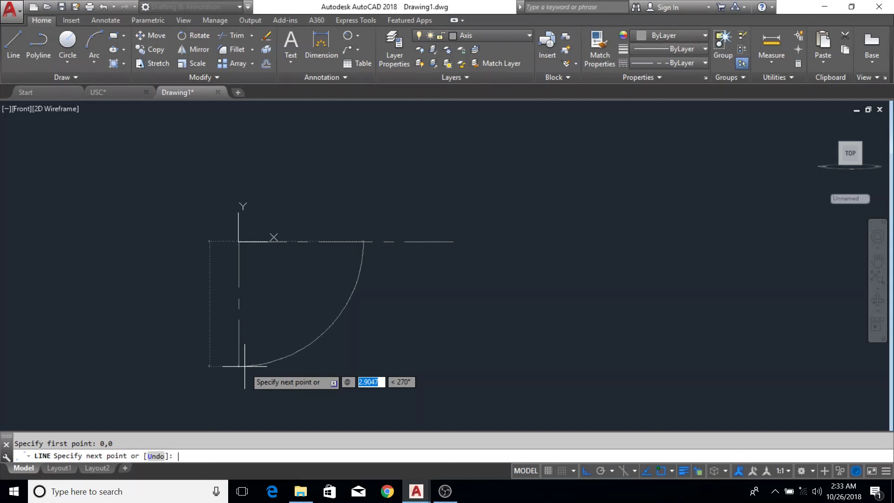
pyautogui.write('3')
pyautogui.press('Tab')
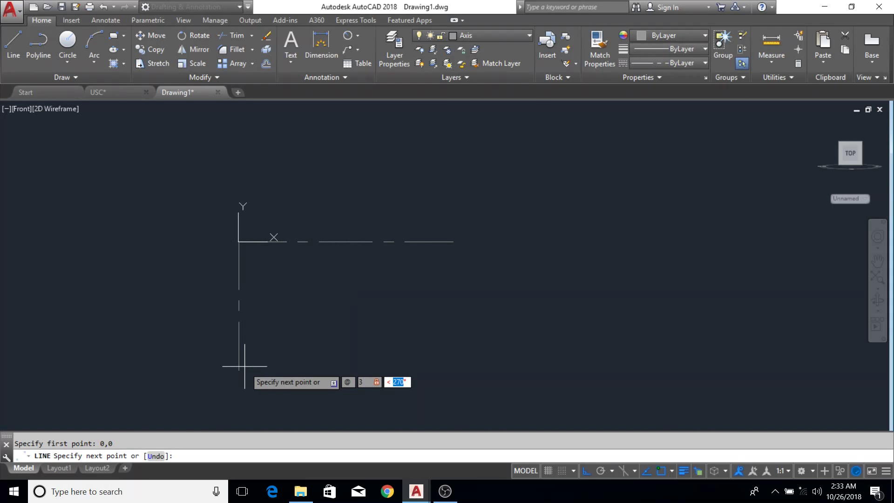
pyautogui.write('90')
pyautogui.press('Return')
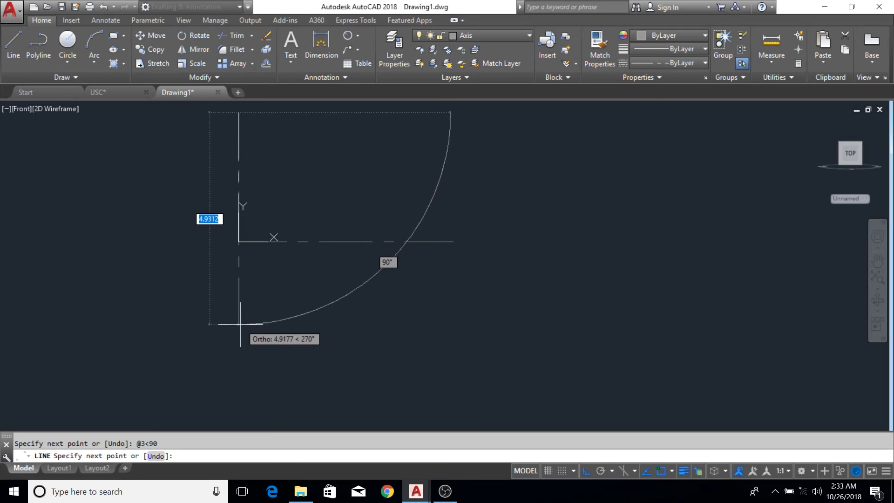
pyautogui.press('Escape')
# - Select both the vertical and the horizontal line that meet at the origin
pyautogui.moveTo(301, 232)
pyautogui.mouseDown(button='middle')
pyautogui.moveTo(325, 278)
pyautogui.moveTo(347, 247)
pyautogui.moveTo(334, 239)
pyautogui.moveTo(357, 278)
pyautogui.mouseUp(button='middle')
pyautogui.click(320, 215)
pyautogui.click(243, 237)
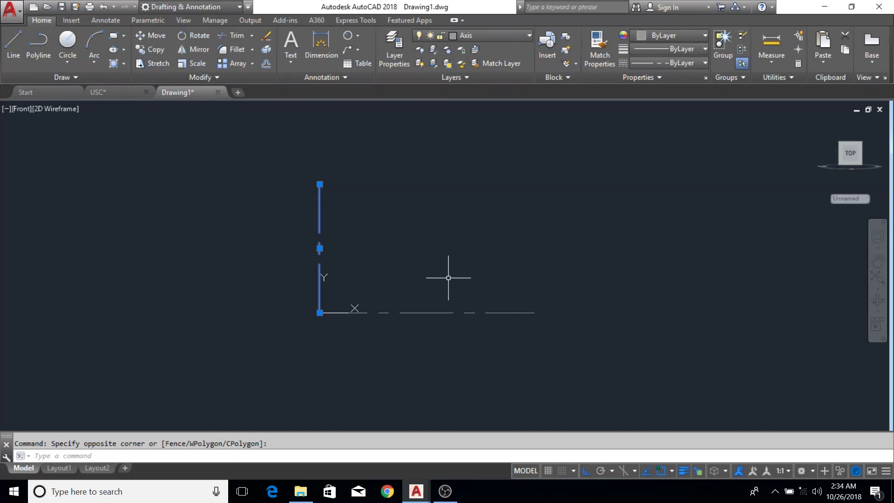
pyautogui.click(478, 228)
pyautogui.click(469, 276)
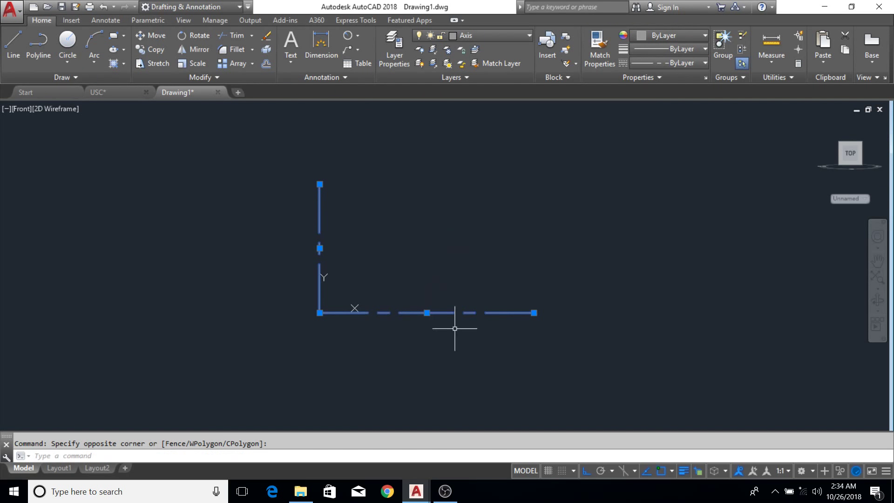
pyautogui.moveTo(532, 216); pyautogui.dragTo(532, 224, button='middle')
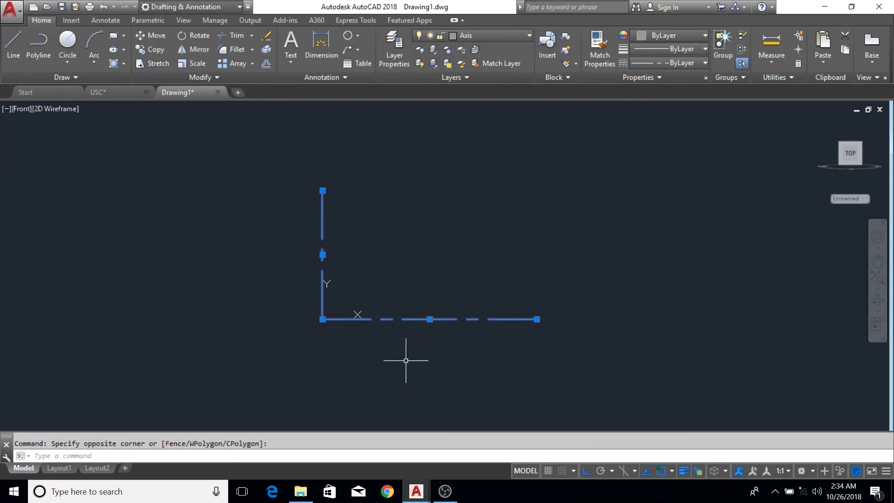
pyautogui.moveTo(424, 314); pyautogui.dragTo(413, 330, button='middle')
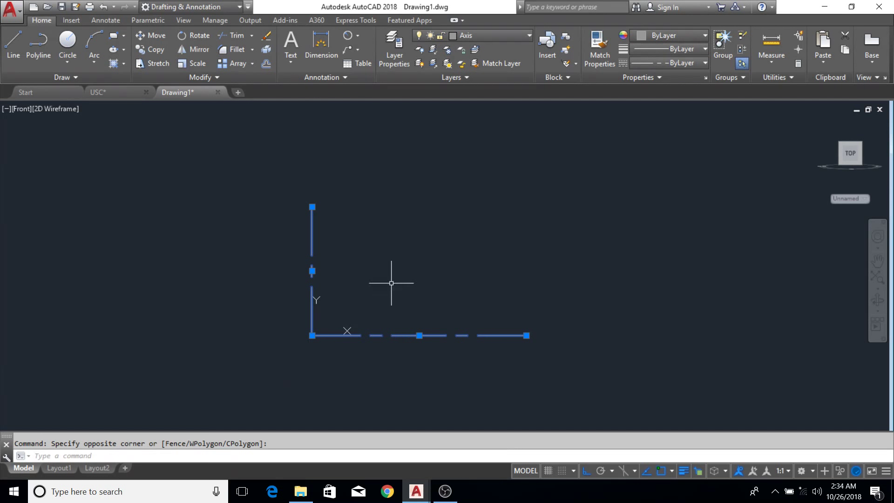
pyautogui.moveTo(422, 279); pyautogui.dragTo(430, 245, button='middle')
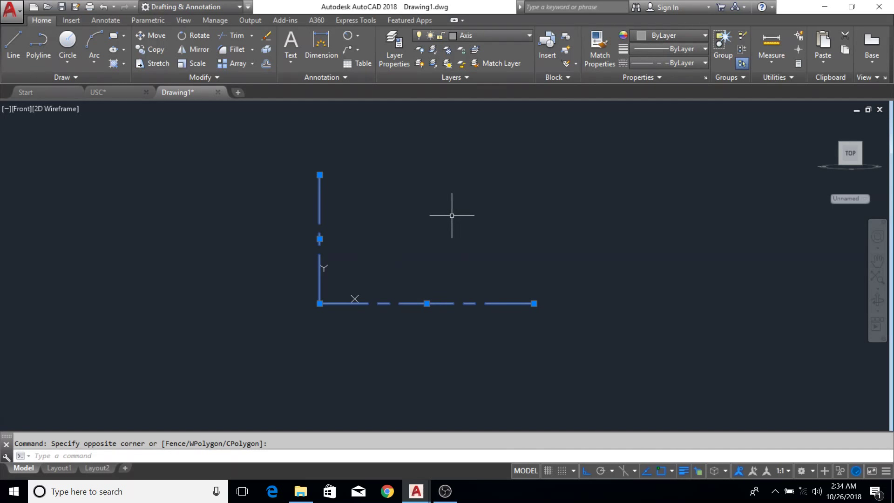
# - Delete the two selected lines that meet at the origin
pyautogui.press('Delete')
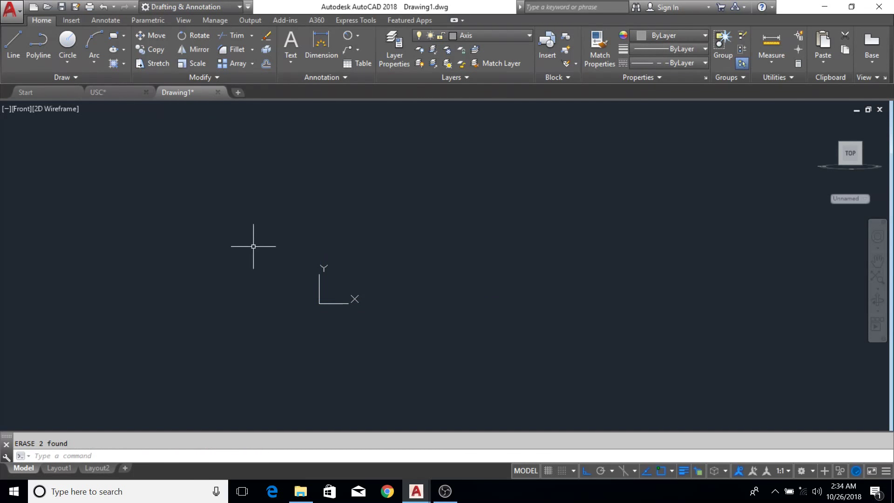
pyautogui.click(94, 62)
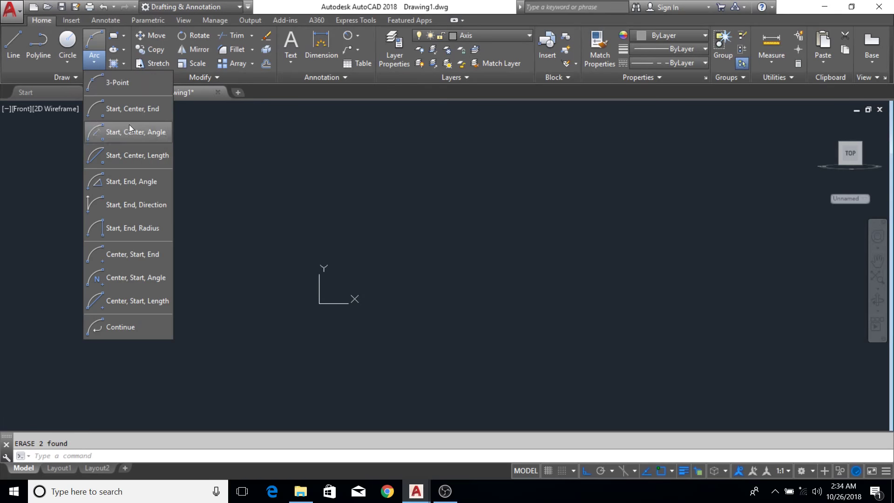
pyautogui.click(127, 86)
pyautogui.click(372, 275)
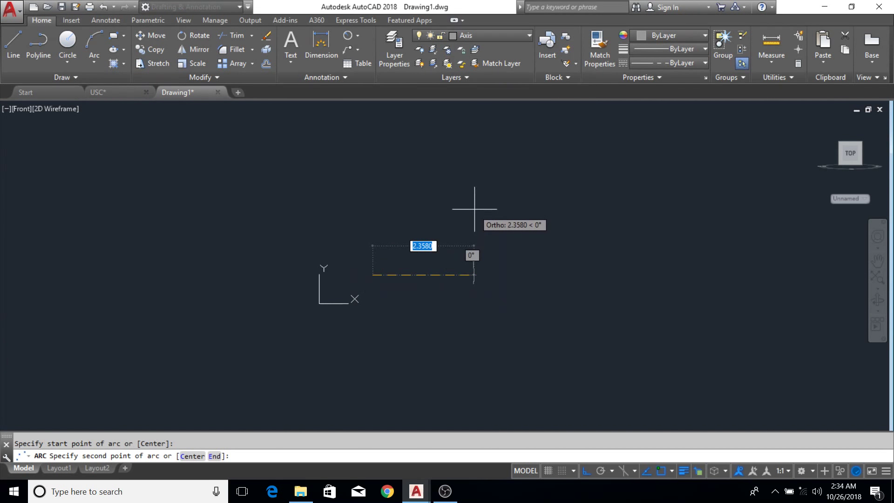
pyautogui.press('F8')
pyautogui.click(486, 193)
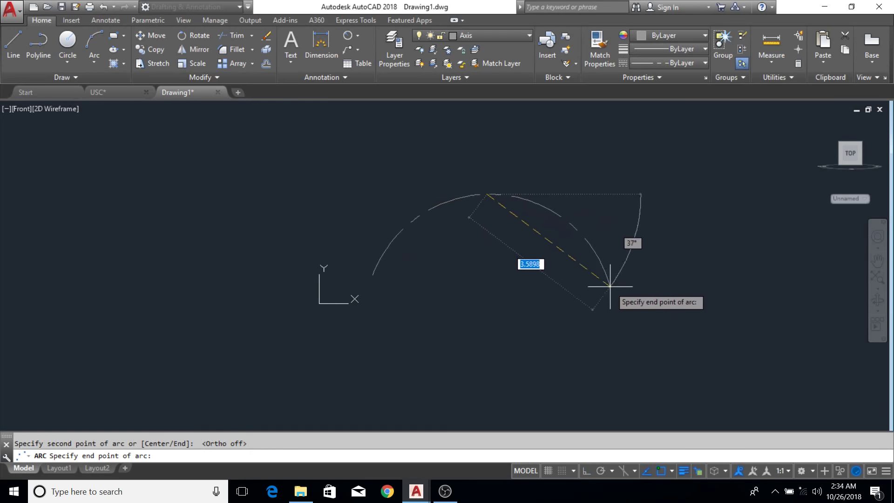
pyautogui.press('Escape')
# - Draw an upward-bulging three-point arc freehand to the right of the origin
pyautogui.press('Return')
pyautogui.click(401, 297)
pyautogui.click(499, 194)
pyautogui.click(664, 302)
# - Draw a horizontal line about 10.7 units long below the arc, with Ortho mode on
pyautogui.moveTo(504, 317); pyautogui.dragTo(424, 300, button='middle')
pyautogui.write('l')
pyautogui.press('Return')
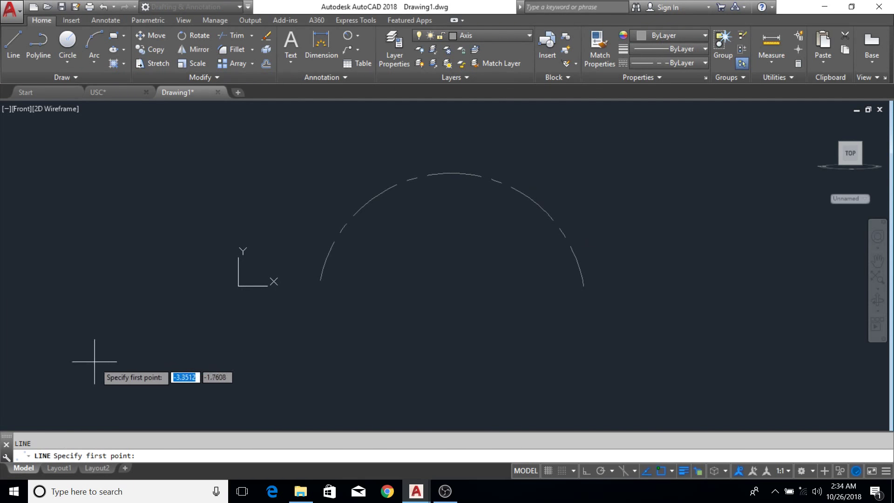
pyautogui.click(95, 360)
pyautogui.press('F8')
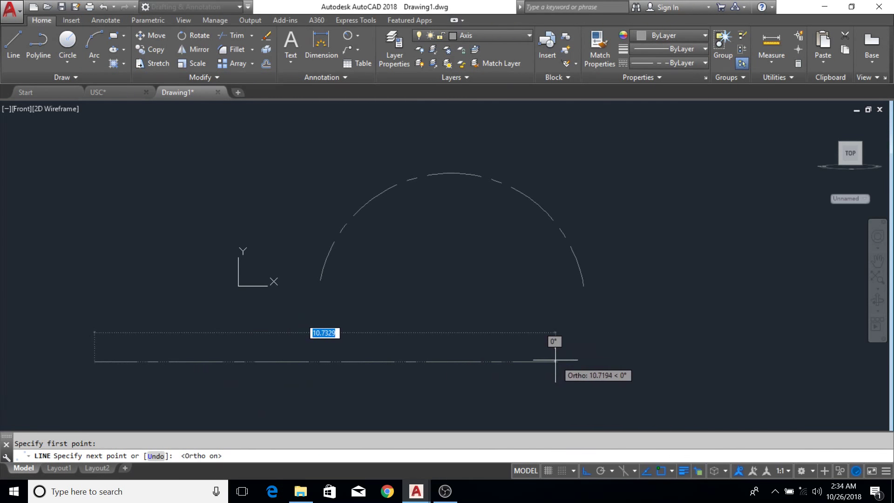
pyautogui.click(556, 346)
pyautogui.press('Escape')
# - Draw a vertical line upward from the horizontal line, starting a little left of the horizontal line's middle
pyautogui.moveTo(315, 354); pyautogui.dragTo(328, 319, button='middle')
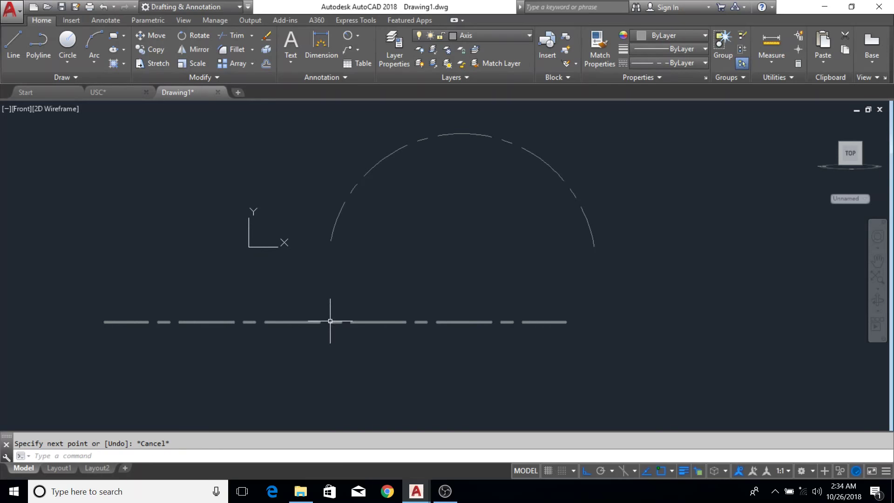
pyautogui.write('l')
pyautogui.press('Return')
pyautogui.click(299, 321)
pyautogui.click(297, 195)
pyautogui.press('Escape')
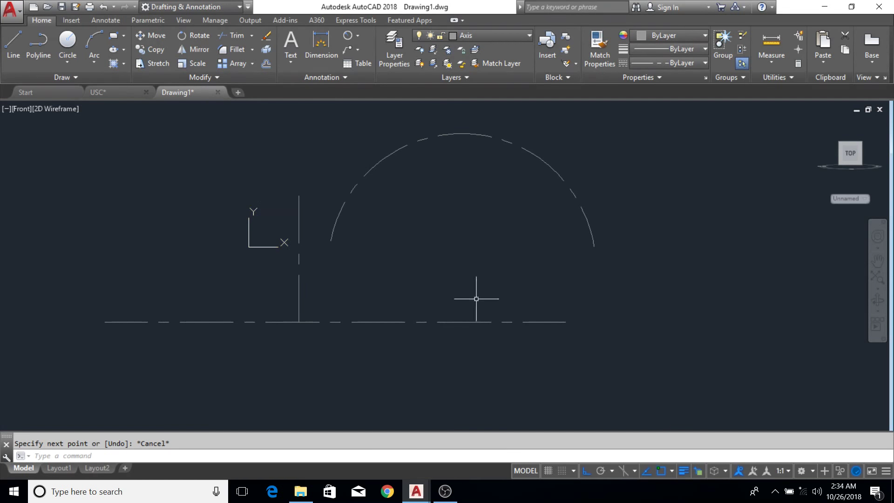
# - Draw a three-point arc from the horizontal line's left end through the vertical line's top end to the horizontal line's right end
pyautogui.click(94, 61)
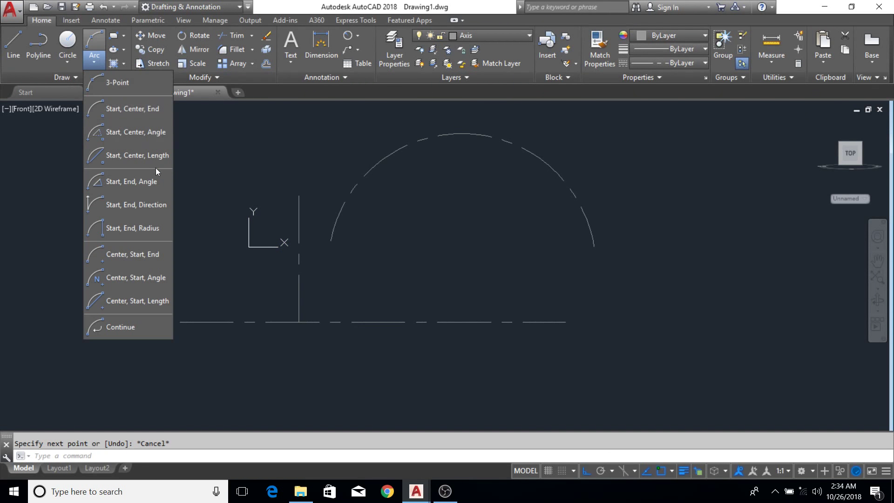
pyautogui.click(129, 82)
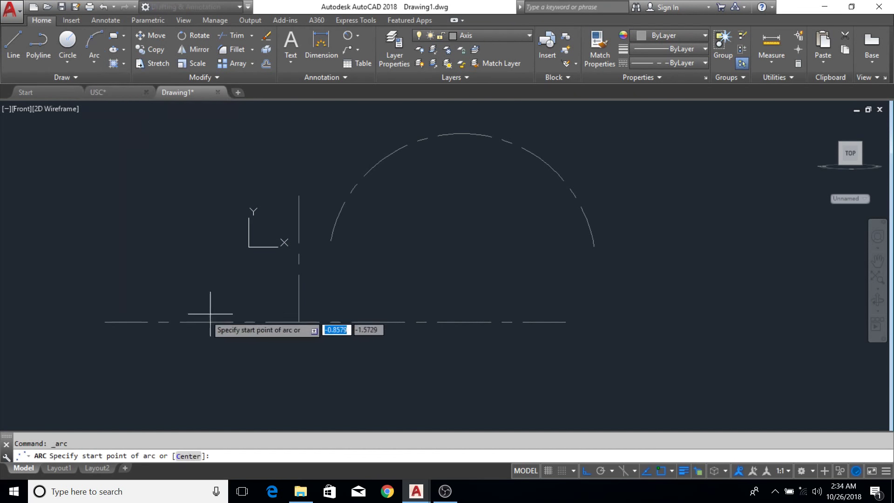
pyautogui.click(105, 321)
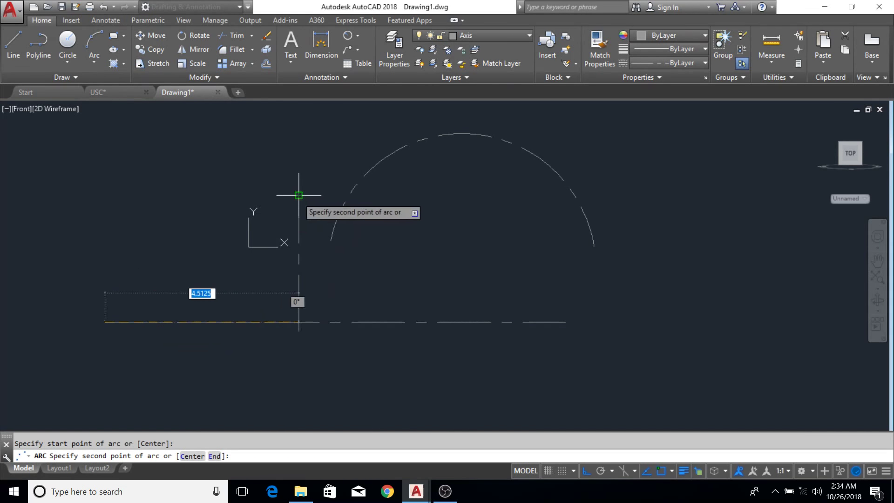
pyautogui.click(298, 195)
pyautogui.click(565, 322)
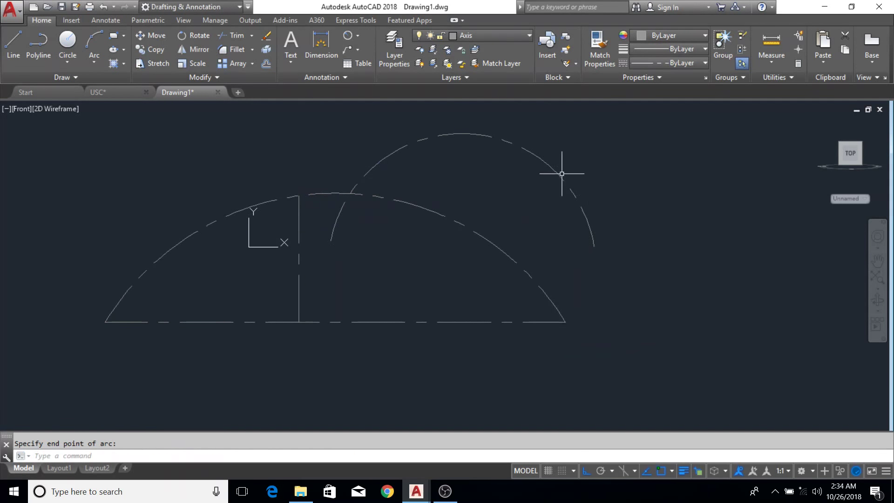
# - Delete both arcs together with the horizontal and vertical lines
pyautogui.click(584, 158)
pyautogui.click(532, 190)
pyautogui.moveTo(505, 203); pyautogui.dragTo(512, 213, button='middle')
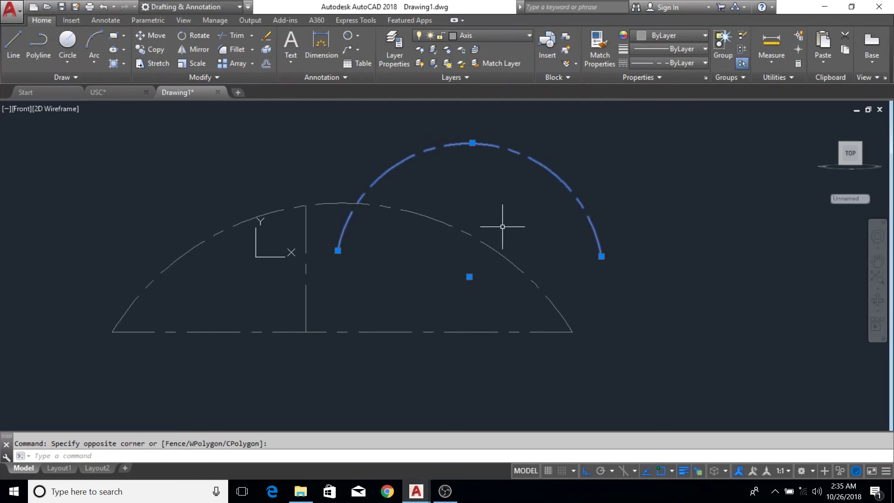
pyautogui.moveTo(460, 253); pyautogui.dragTo(531, 244, button='middle')
pyautogui.click(600, 204)
pyautogui.click(249, 329)
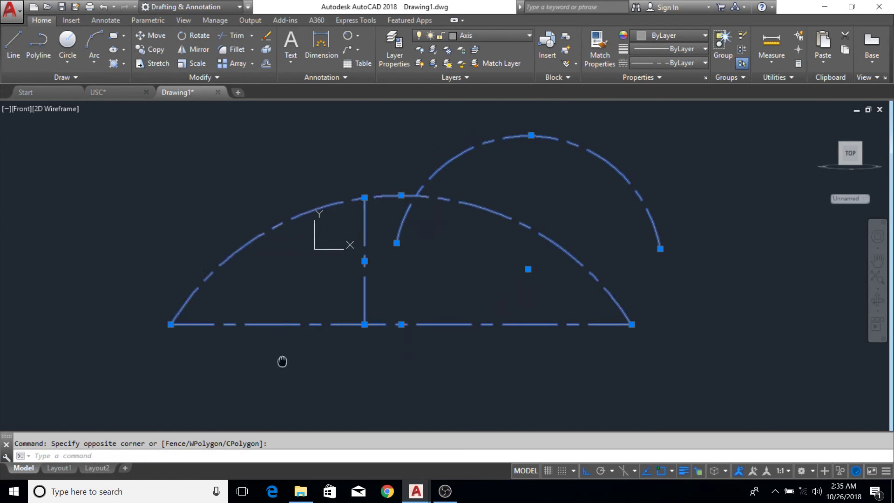
pyautogui.press('Delete')
# - Draw a closed horizontal rectangle from four connected lines to the right of the origin, with Ortho mode on
pyautogui.moveTo(281, 362); pyautogui.dragTo(234, 361, button='middle')
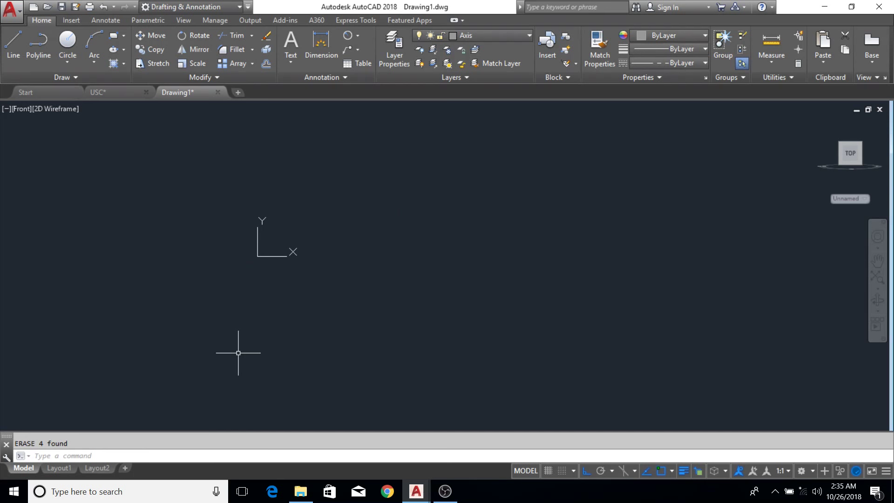
pyautogui.write('l')
pyautogui.press('Return')
pyautogui.click(411, 194)
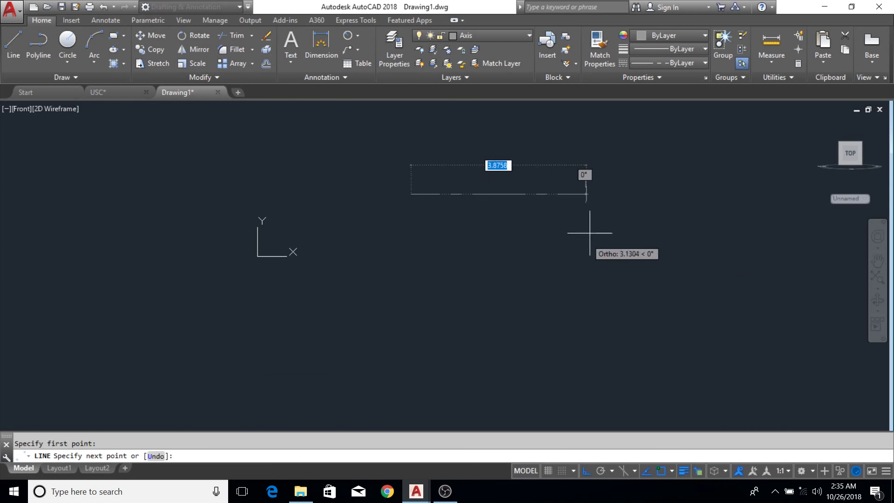
pyautogui.press('F10')
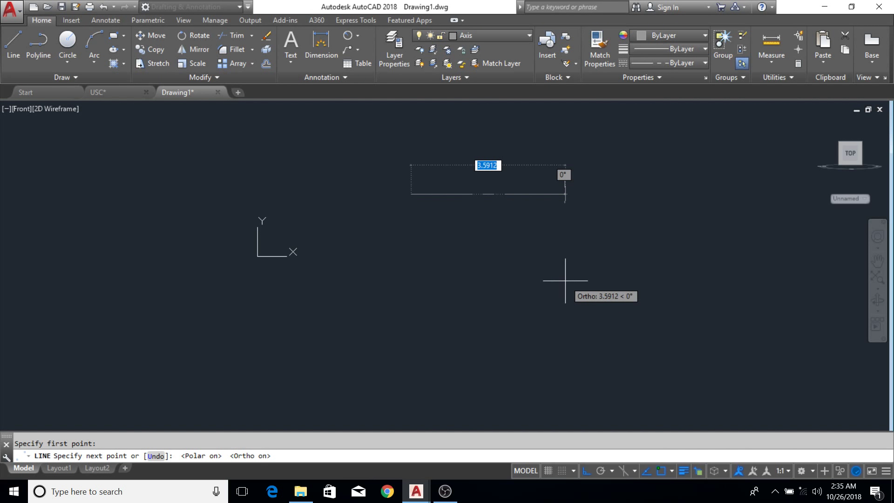
pyautogui.press('F8')
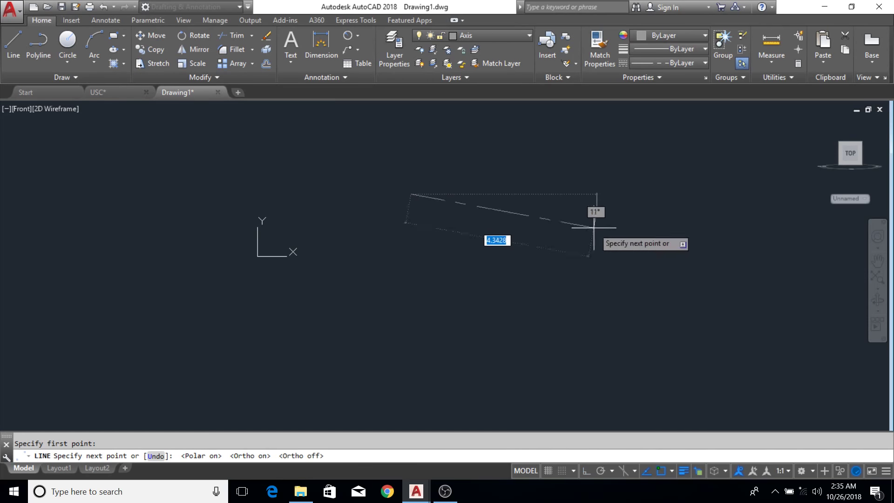
pyautogui.press('F8')
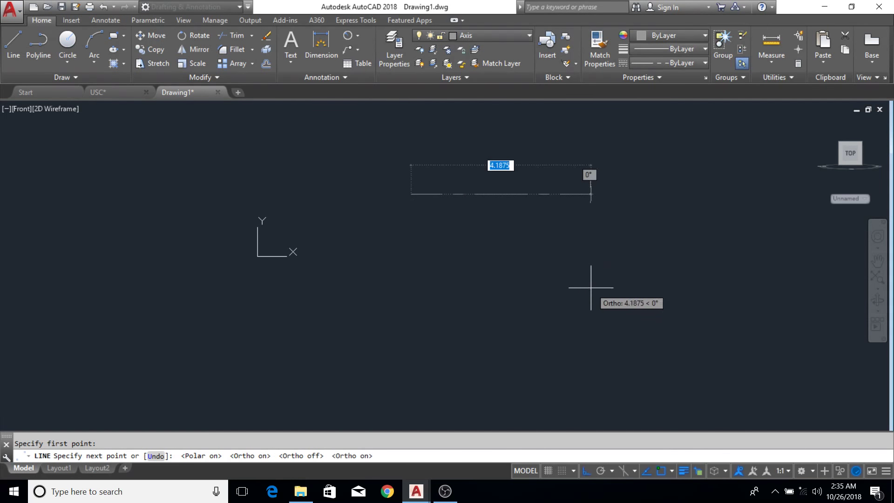
pyautogui.click(657, 201)
pyautogui.click(657, 326)
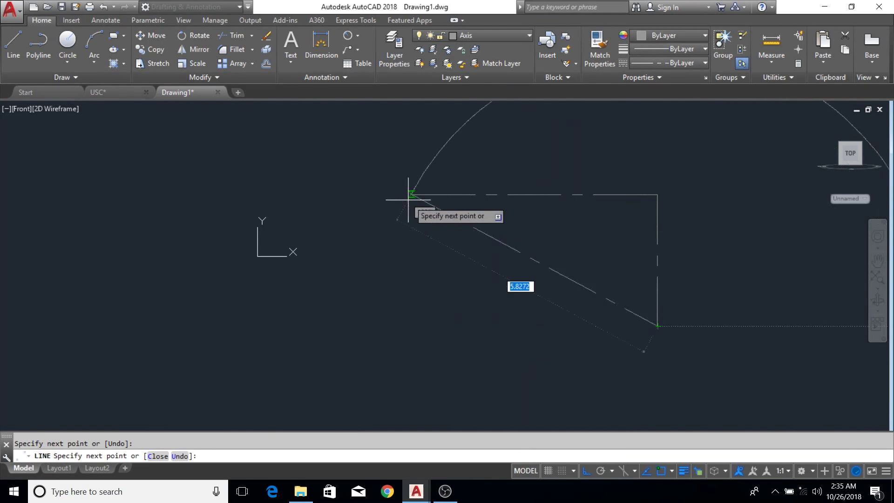
pyautogui.click(411, 325)
pyautogui.click(412, 194)
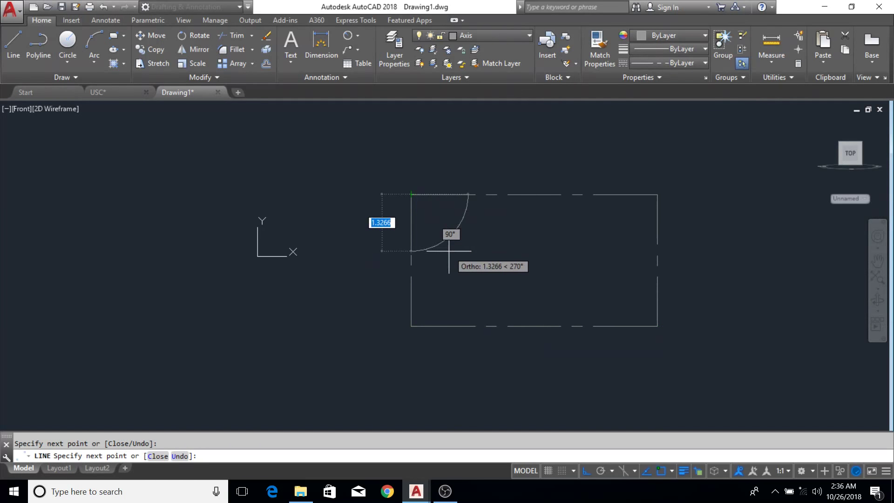
pyautogui.press('Escape')
pyautogui.click(505, 194)
pyautogui.press('Escape')
pyautogui.write('l')
pyautogui.press('Return')
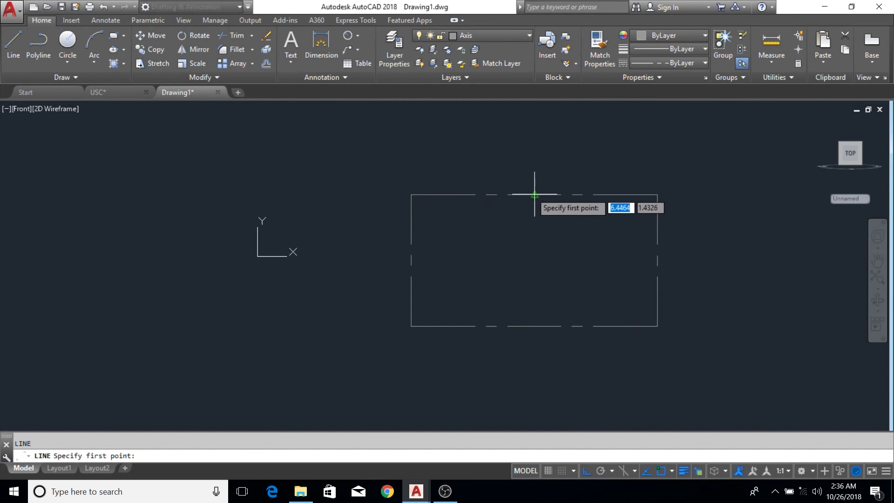
pyautogui.moveTo(551, 246); pyautogui.dragTo(513, 241, button='middle')
pyautogui.press('Escape')
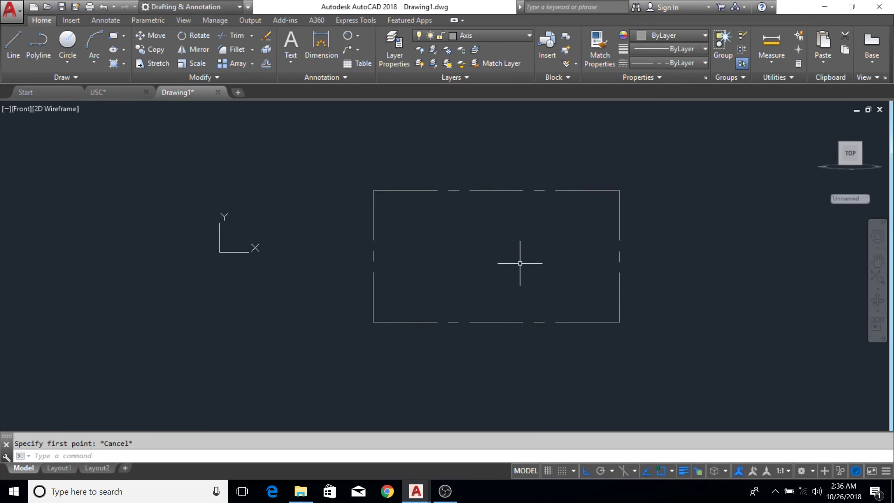
pyautogui.moveTo(527, 277); pyautogui.dragTo(507, 259, button='middle')
pyautogui.write('l')
pyautogui.press('Return')
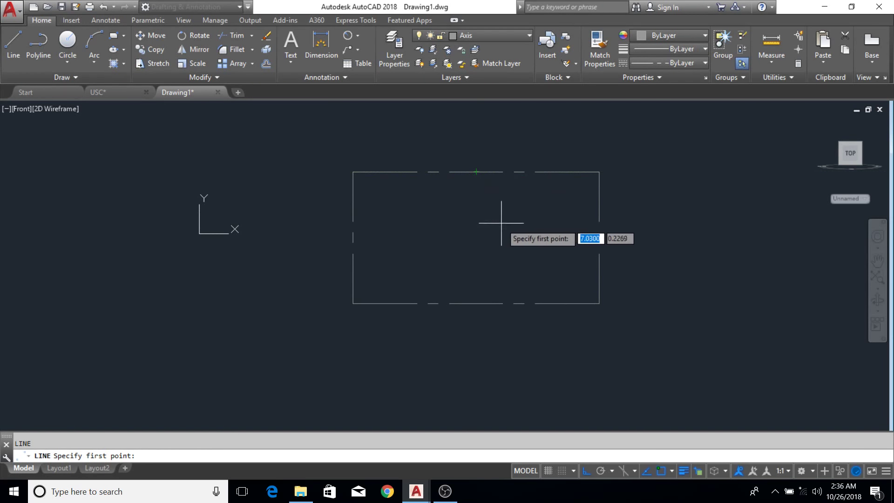
pyautogui.moveTo(501, 223)
pyautogui.mouseDown(button='middle')
pyautogui.moveTo(480, 215)
pyautogui.moveTo(459, 239)
pyautogui.mouseUp(button='middle')
pyautogui.press('Escape')
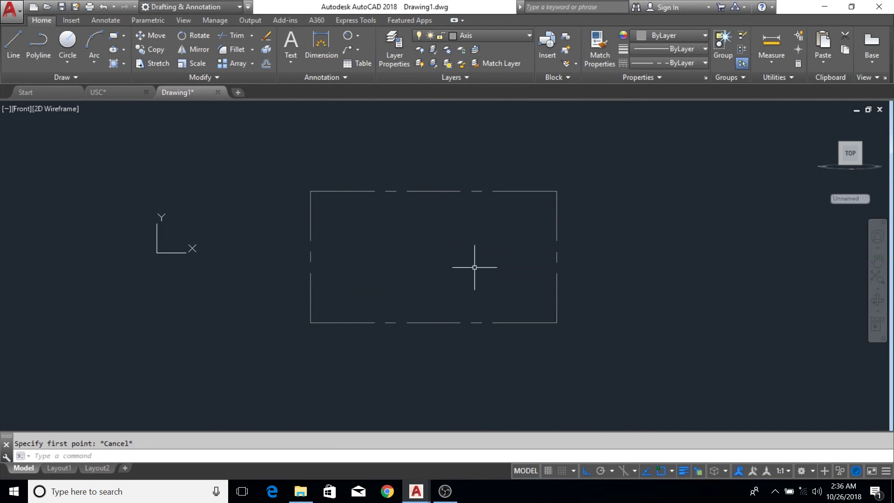
# - Clear all object snap modes in the drafting settings and apply the change
pyautogui.click(605, 472)
pyautogui.click(621, 455)
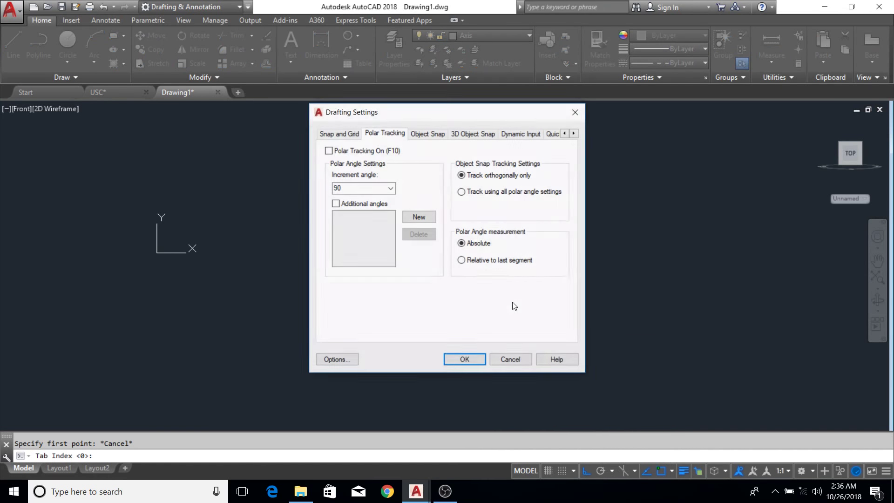
pyautogui.click(428, 134)
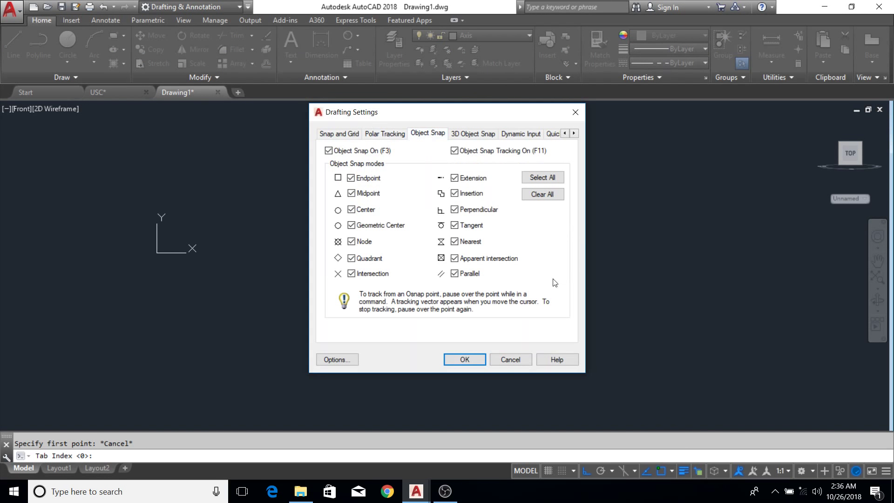
pyautogui.click(547, 181)
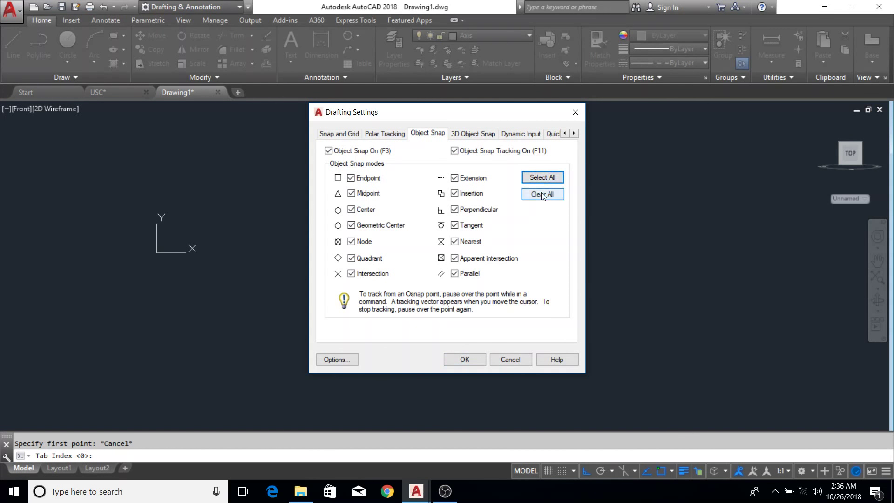
pyautogui.click(475, 361)
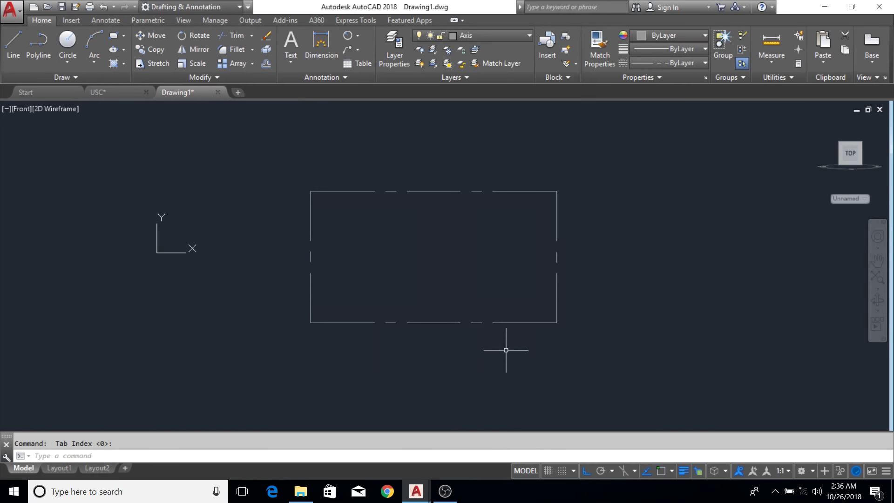
pyautogui.write('l')
pyautogui.press('Return')
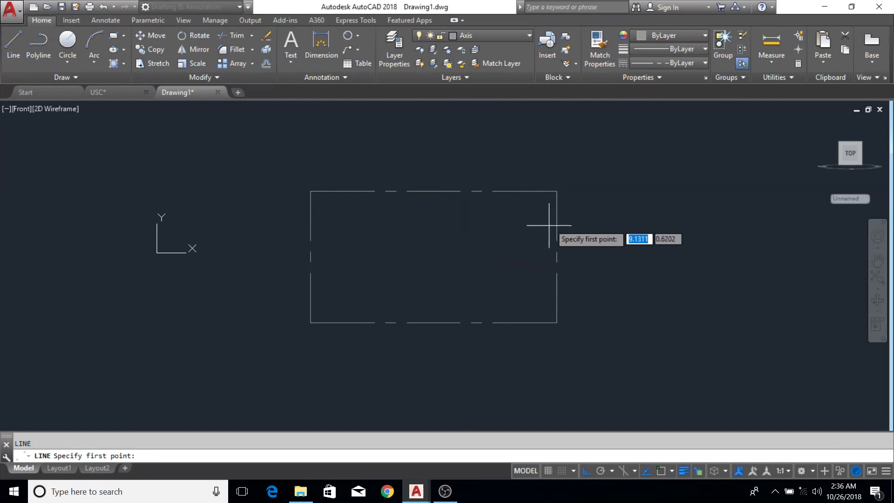
pyautogui.scroll(5, 557, 254)
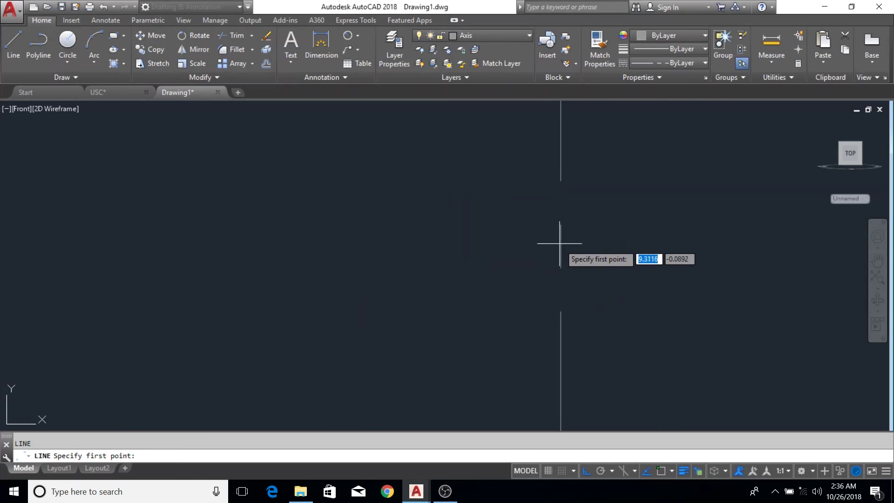
pyautogui.scroll(-5, 559, 249)
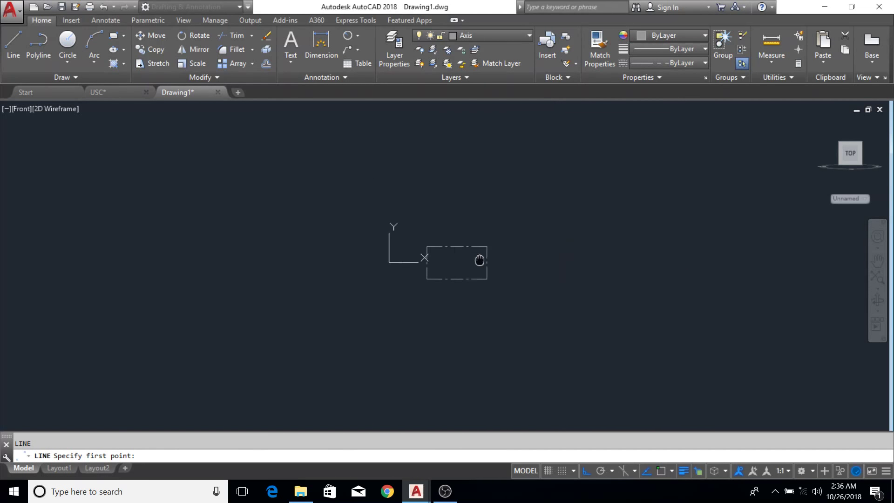
pyautogui.scroll(3, 478, 259)
pyautogui.moveTo(421, 275)
pyautogui.mouseDown(button='middle')
pyautogui.moveTo(457, 275)
pyautogui.moveTo(471, 289)
pyautogui.moveTo(533, 260)
pyautogui.mouseUp(button='middle')
pyautogui.press('Escape')
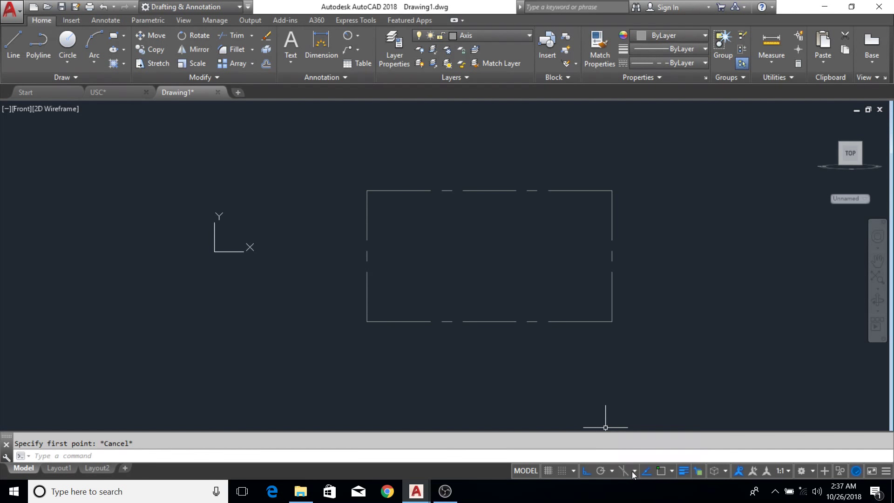
# - Enable all object snap modes in the drafting settings and apply the change
pyautogui.click(611, 471)
pyautogui.click(622, 457)
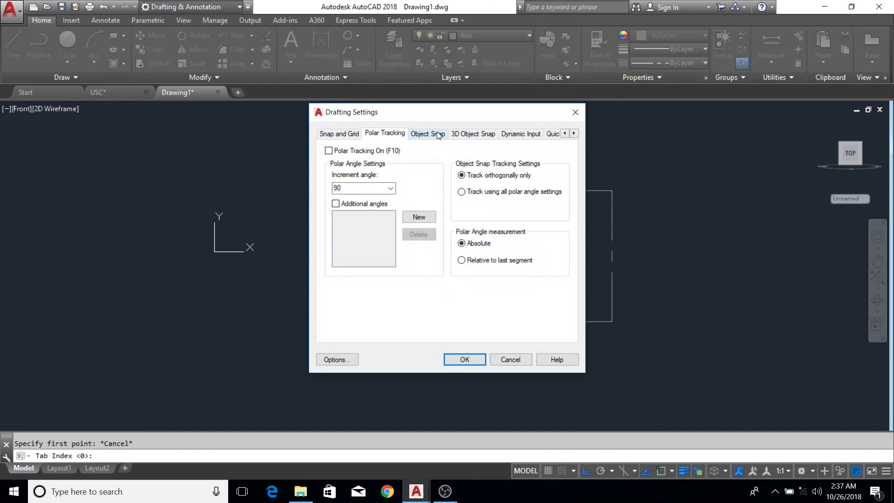
pyautogui.click(438, 135)
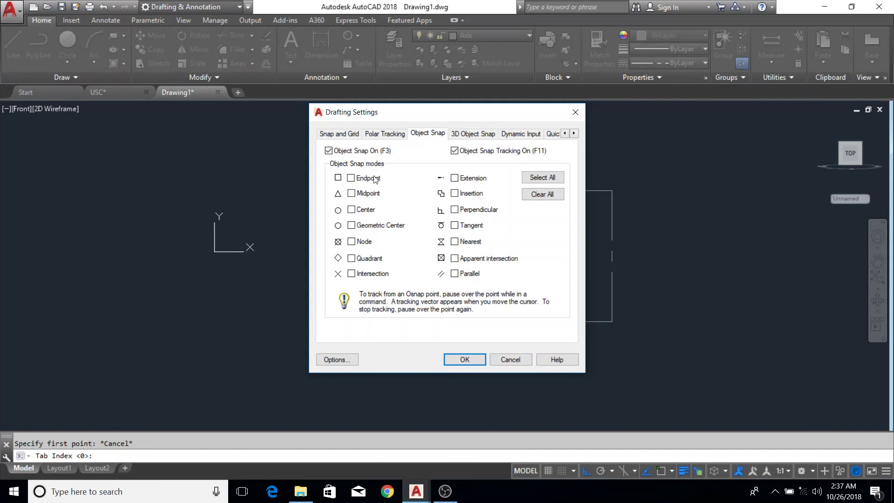
pyautogui.click(553, 179)
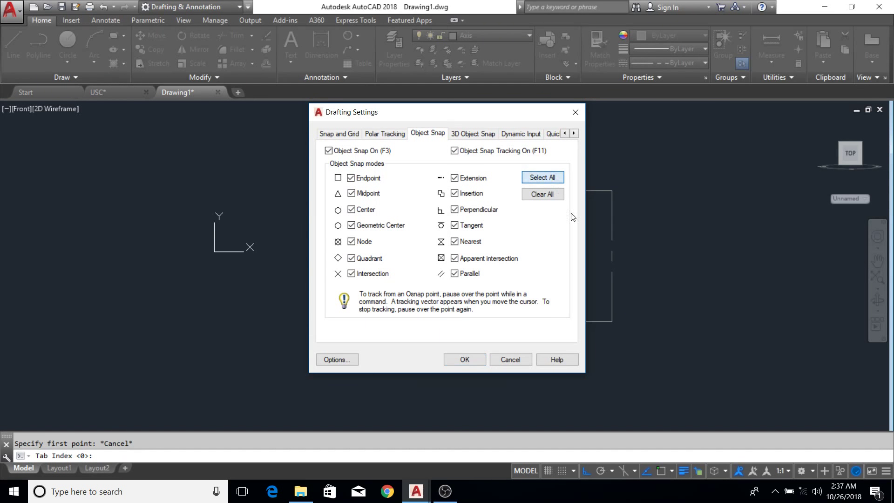
pyautogui.click(471, 359)
pyautogui.moveTo(543, 279); pyautogui.dragTo(521, 296, button='middle')
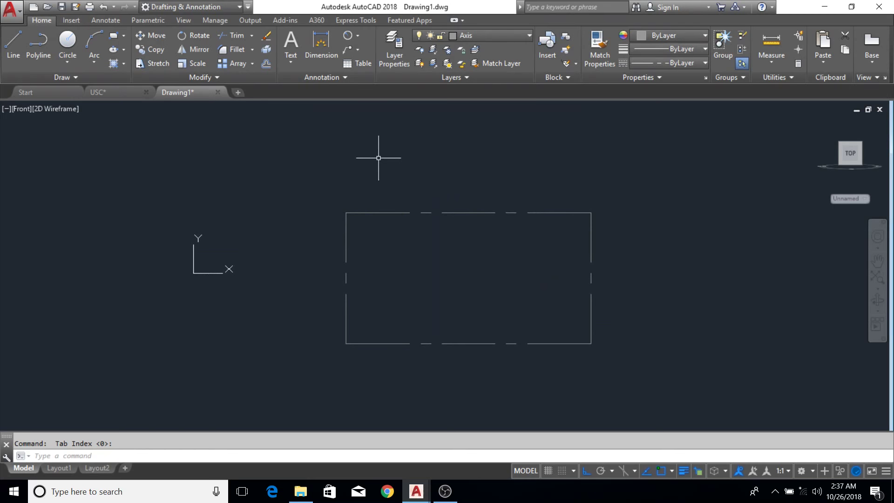
pyautogui.write('l')
pyautogui.press('Return')
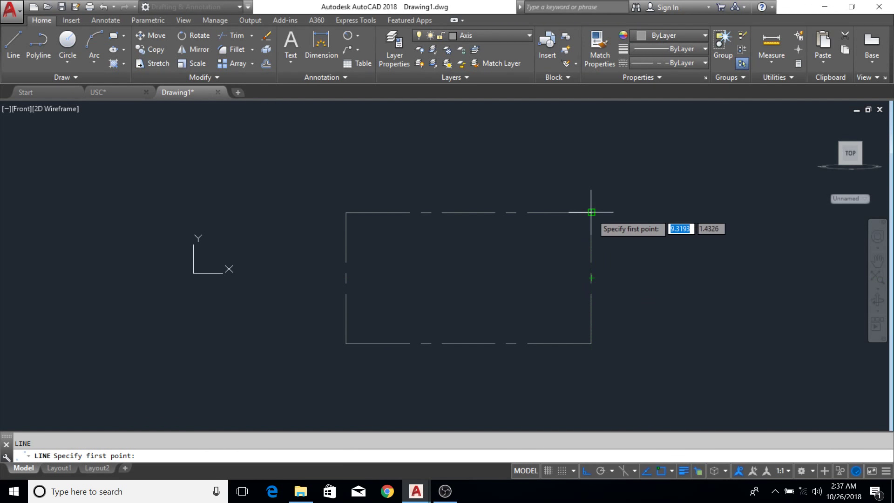
pyautogui.moveTo(456, 281); pyautogui.dragTo(419, 303, button='middle')
pyautogui.press('Escape')
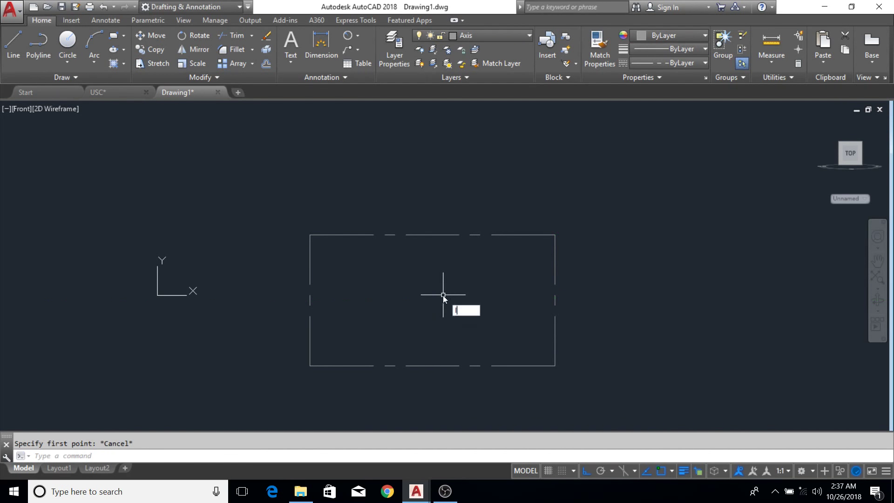
# - Draw a short vertical line and a short horizontal line crossing it above the rectangle
pyautogui.write('l')
pyautogui.press('Return')
pyautogui.click(365, 136)
pyautogui.click(363, 207)
pyautogui.press('Return')
pyautogui.press('Return')
pyautogui.click(316, 169)
pyautogui.click(413, 169)
pyautogui.press('Escape')
pyautogui.moveTo(406, 187); pyautogui.dragTo(376, 204, button='middle')
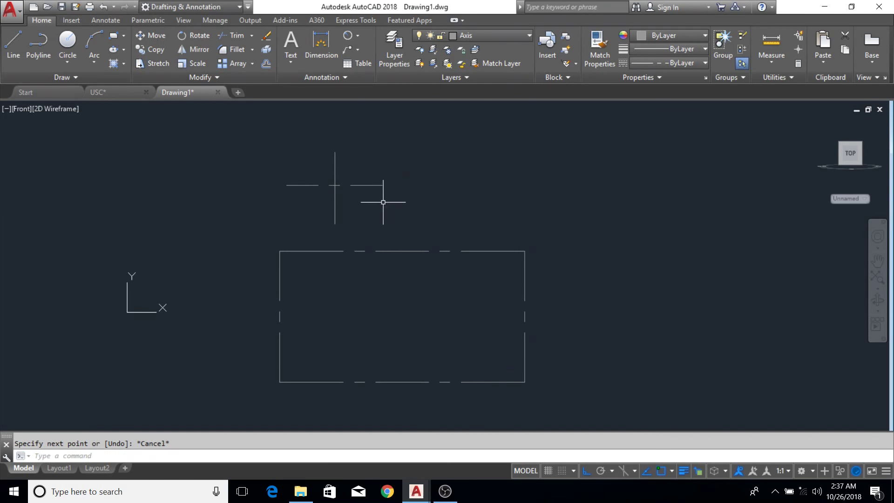
pyautogui.write('l')
pyautogui.press('Return')
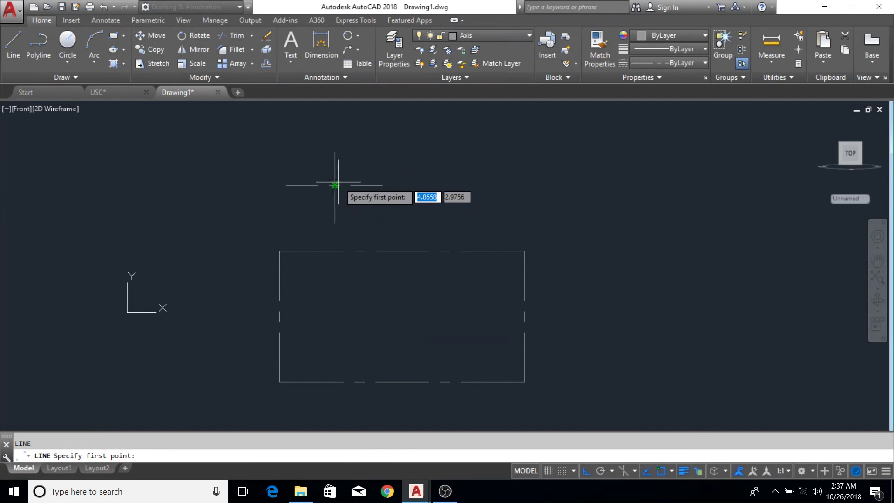
pyautogui.scroll(5, 337, 184)
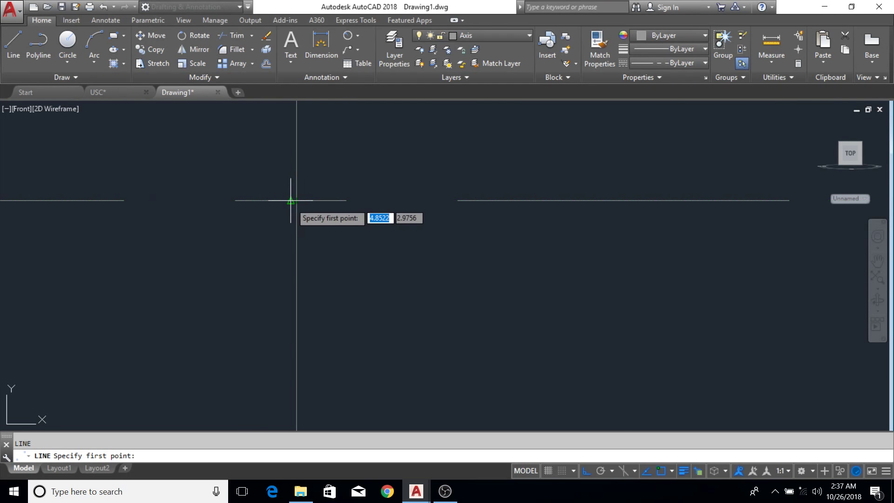
pyautogui.scroll(-3, 294, 200)
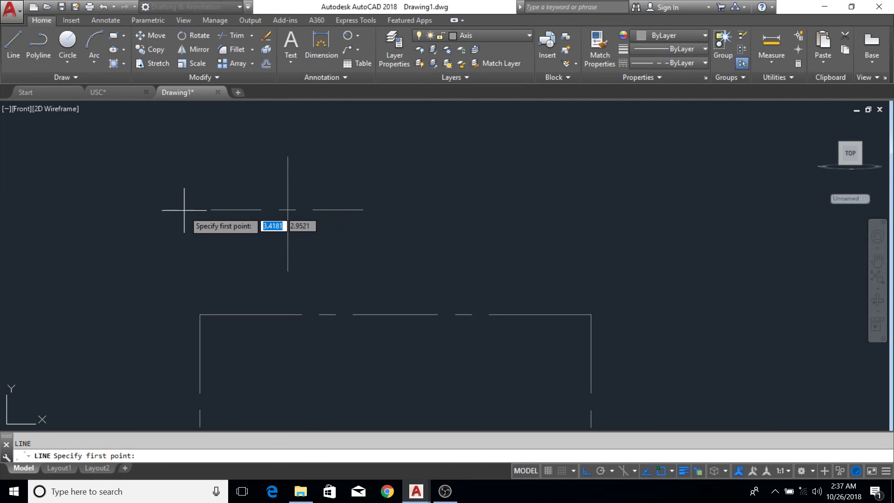
pyautogui.moveTo(393, 235); pyautogui.dragTo(389, 243, button='middle')
pyautogui.press('Escape')
# - Delete the rectangle together with the two crossing lines above it
pyautogui.scroll(-8, 443, 206)
pyautogui.click(549, 170)
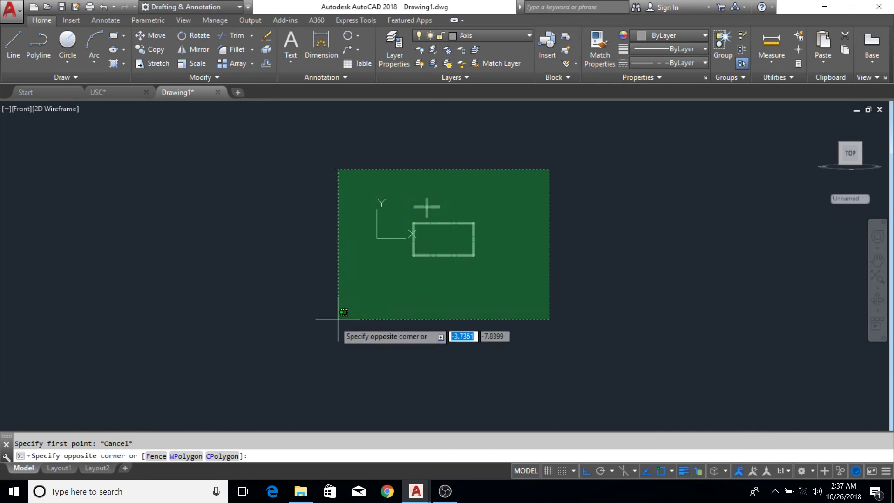
pyautogui.click(422, 308)
pyautogui.scroll(2, 449, 309)
pyautogui.press('Delete')
pyautogui.scroll(-1, 397, 247)
pyautogui.scroll(-5, 429, 232)
pyautogui.moveTo(267, 278); pyautogui.dragTo(390, 252, button='middle')
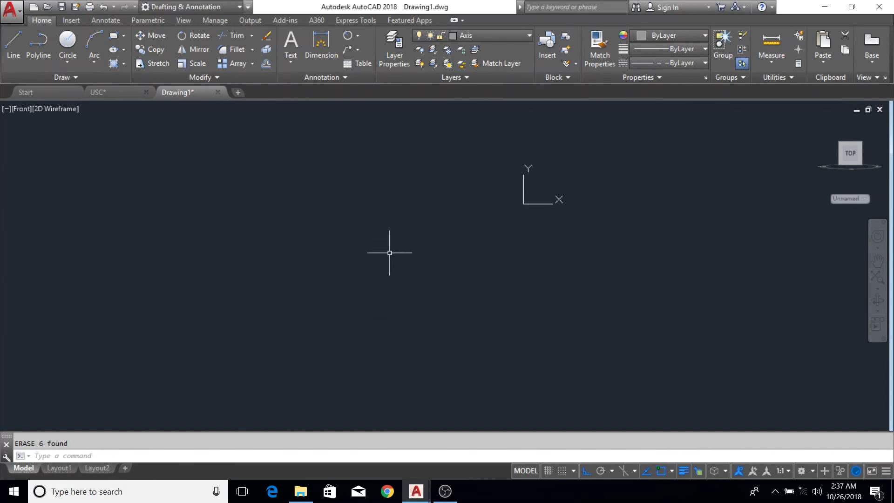
# - Draw a long horizontal axis line below the origin, extending to both sides of it
pyautogui.moveTo(299, 241); pyautogui.dragTo(350, 247, button='middle')
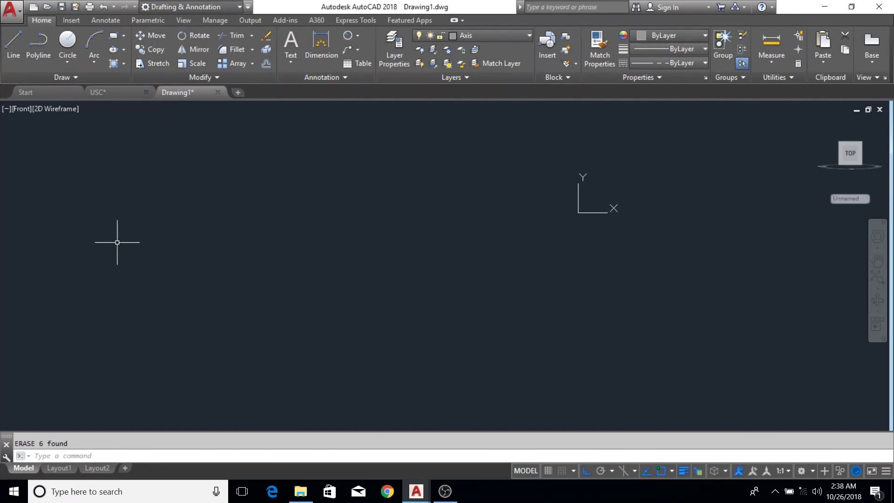
pyautogui.moveTo(191, 302); pyautogui.dragTo(231, 239, button='middle')
pyautogui.scroll(-5, 214, 267)
pyautogui.moveTo(279, 271); pyautogui.dragTo(276, 271, button='middle')
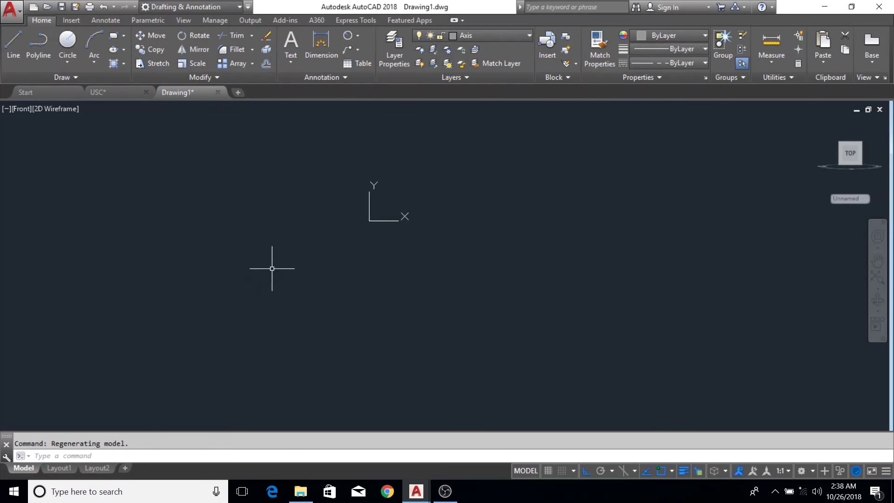
pyautogui.write('l')
pyautogui.press('Return')
pyautogui.click(255, 269)
pyautogui.click(567, 269)
pyautogui.press('Escape')
# - Draw two long vertical lines across the horizontal line, one through the origin and one to its right
pyautogui.press('Return')
pyautogui.click(369, 138)
pyautogui.click(369, 373)
pyautogui.press('Escape')
pyautogui.press('Return')
pyautogui.click(474, 158)
pyautogui.click(458, 372)
pyautogui.press('Escape')
# - Draw a second horizontal line just above the origin, crossing both vertical lines
pyautogui.press('Return')
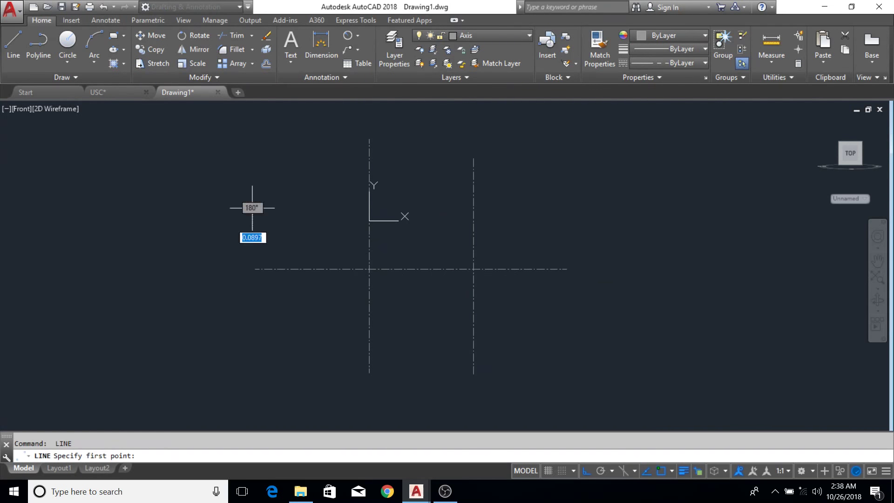
pyautogui.click(252, 208)
pyautogui.click(541, 208)
pyautogui.press('Escape')
pyautogui.moveTo(476, 270); pyautogui.dragTo(435, 249, button='middle')
pyautogui.scroll(2, 424, 261)
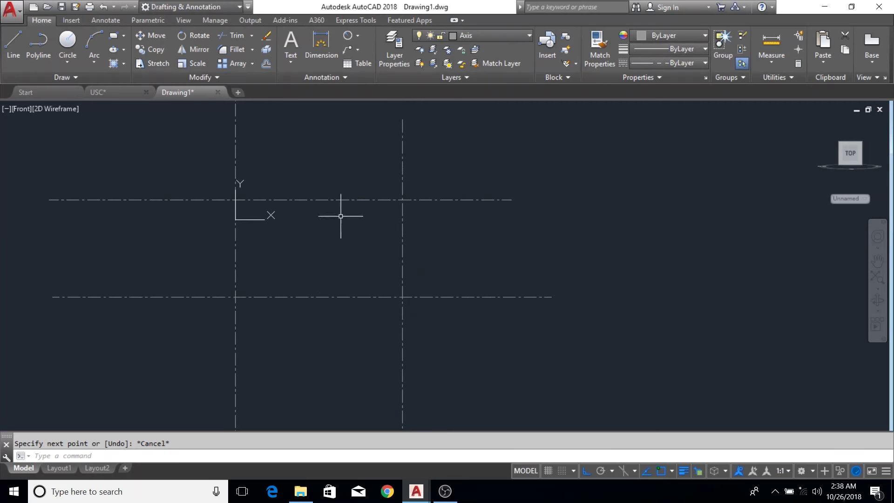
pyautogui.moveTo(331, 250); pyautogui.dragTo(363, 233, button='middle')
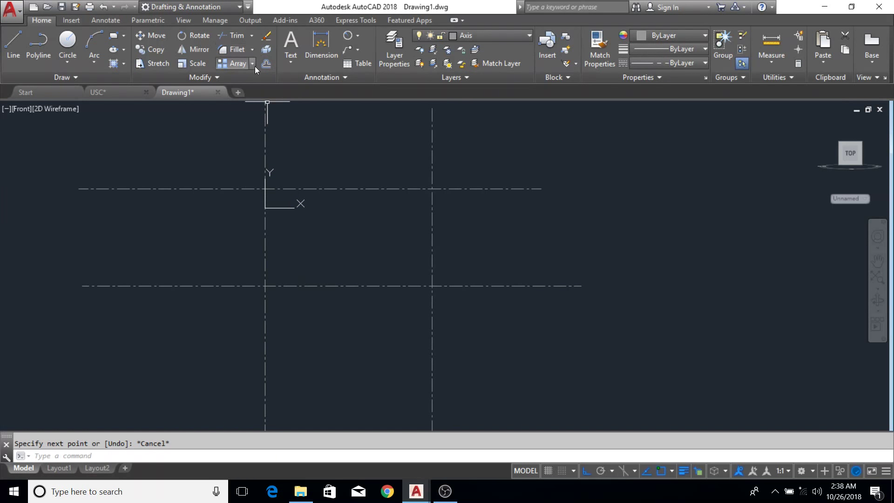
pyautogui.click(251, 36)
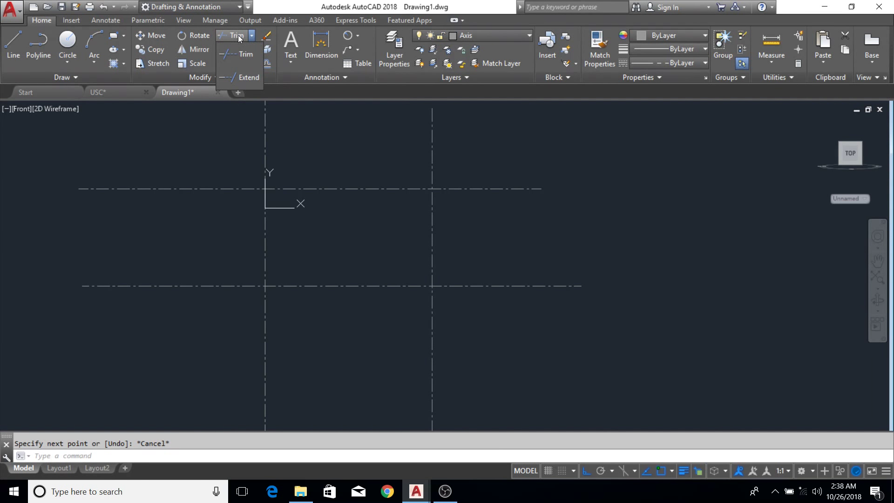
pyautogui.click(344, 161)
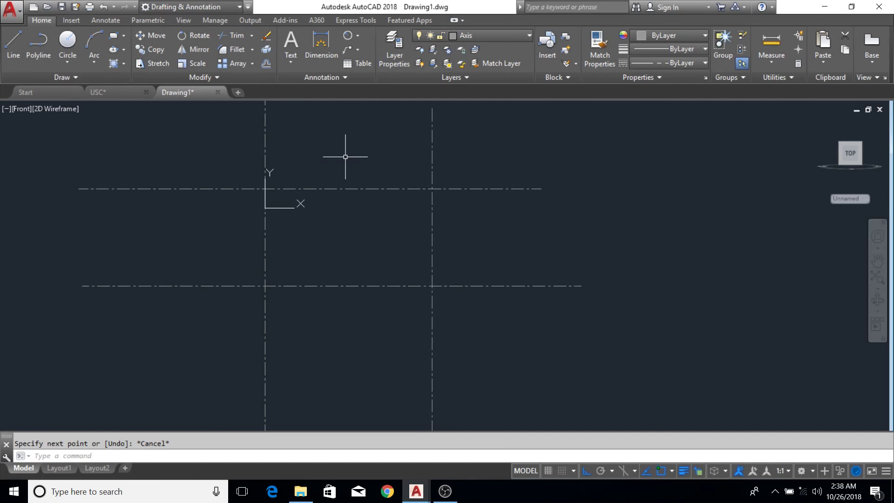
pyautogui.click(236, 36)
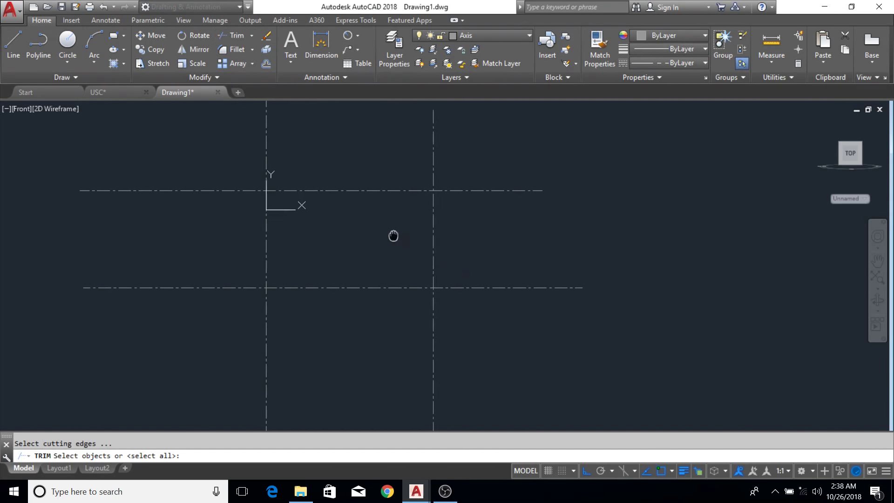
pyautogui.moveTo(393, 234); pyautogui.dragTo(398, 243, button='middle')
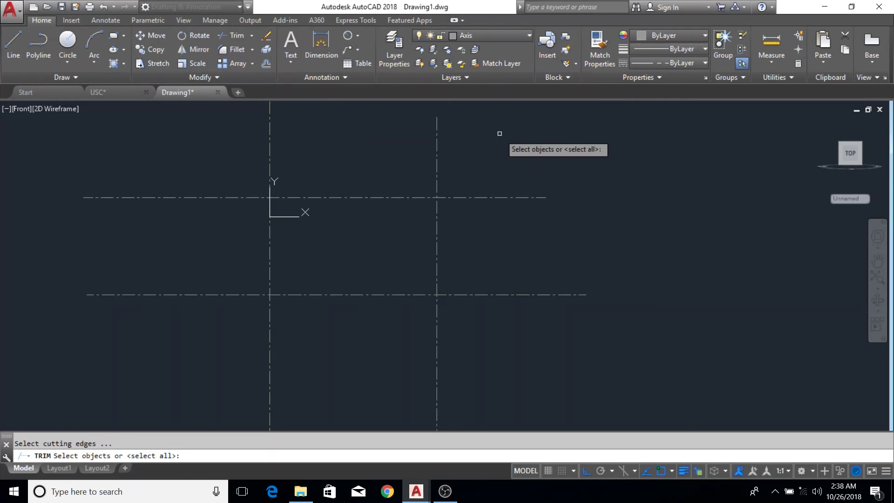
pyautogui.press('Return')
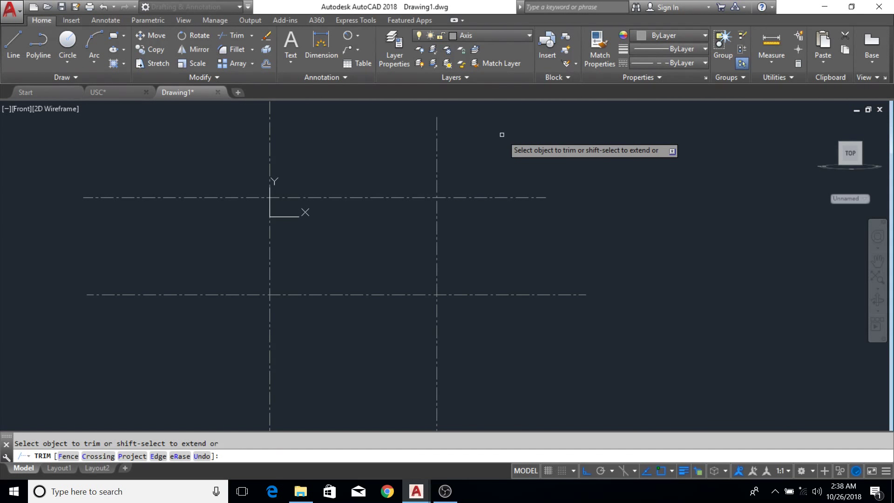
pyautogui.press('Escape')
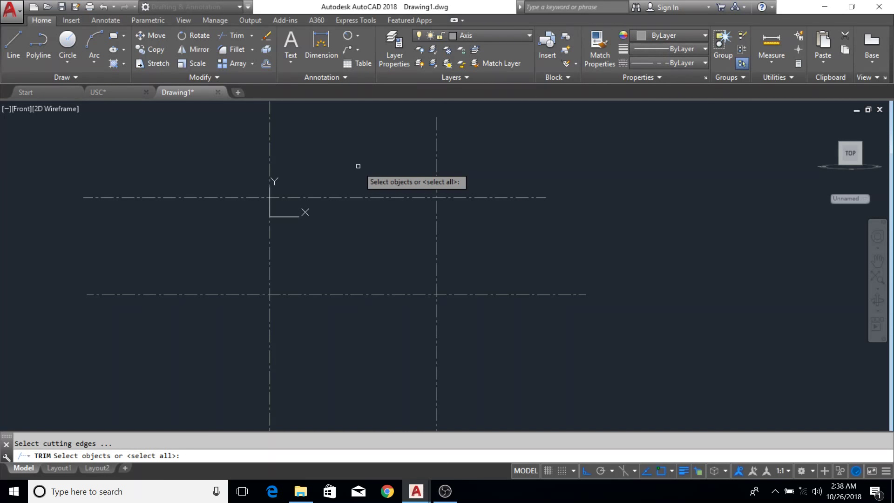
# - With all lines as cutting edges, trim the four line ends projecting past the right-hand corners, and undo the trim
pyautogui.press('Return')
pyautogui.click(437, 160)
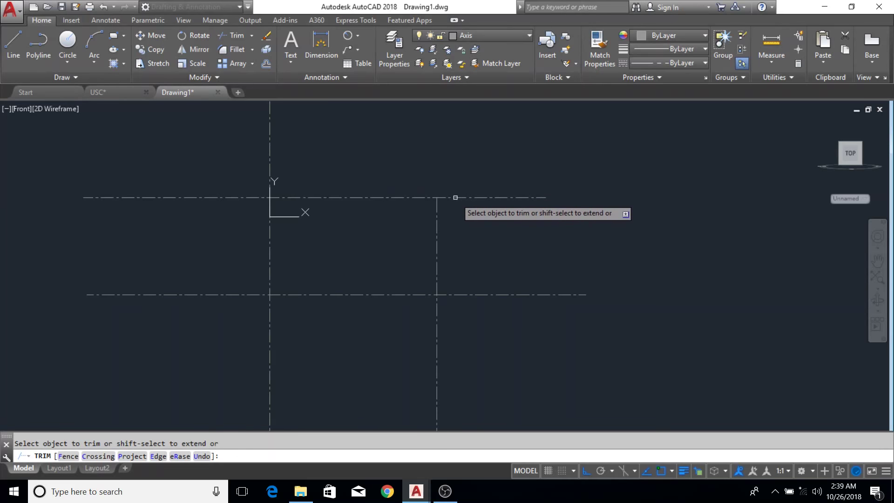
pyautogui.moveTo(456, 197); pyautogui.dragTo(463, 161)
pyautogui.click(486, 295)
pyautogui.click(437, 340)
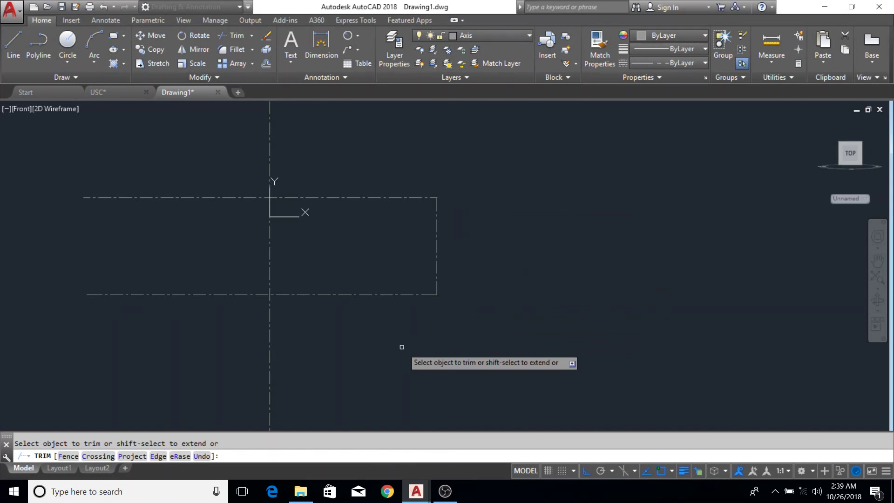
pyautogui.press('Escape')
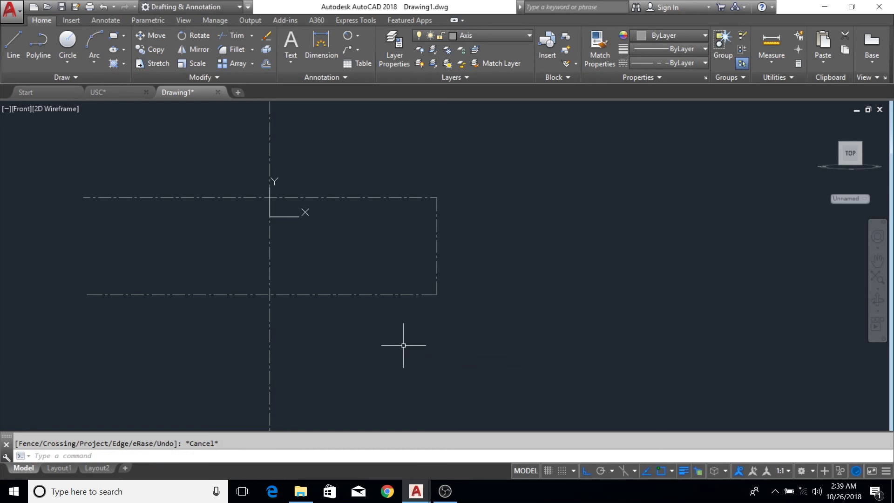
pyautogui.hotkey('ctrl', 'z')
pyautogui.moveTo(523, 248); pyautogui.dragTo(515, 254, button='middle')
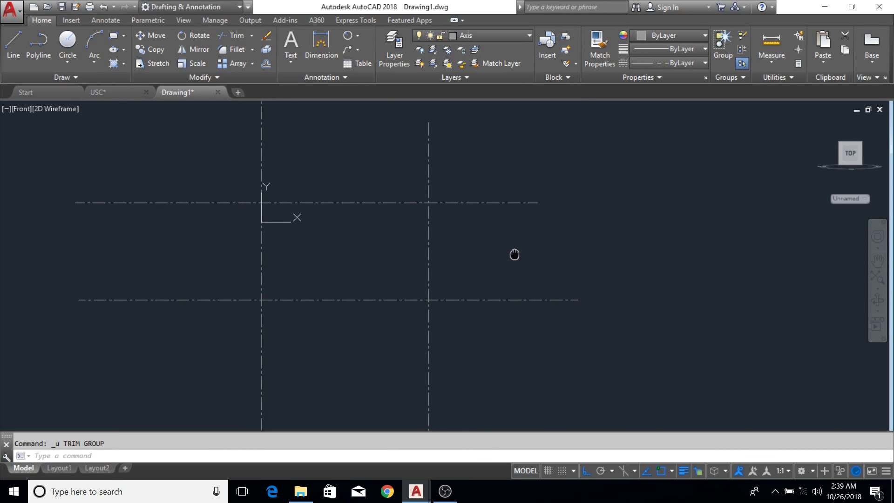
# - Trim both horizontal lines beyond the right vertical line, using only that vertical line as the cutting edge
pyautogui.click(237, 37)
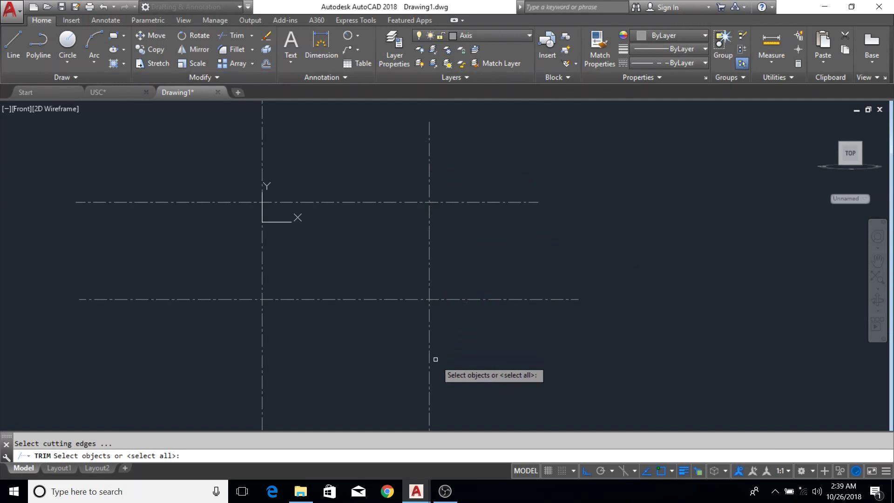
pyautogui.click(429, 161)
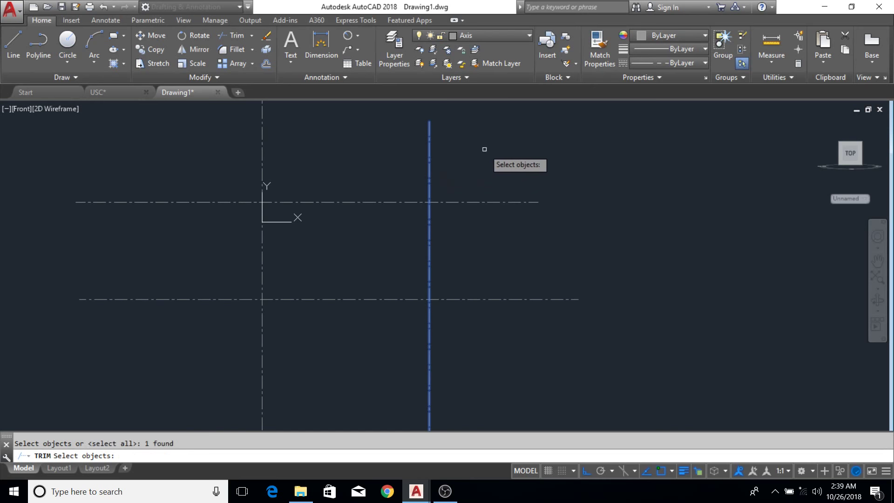
pyautogui.press('Return')
pyautogui.click(532, 147)
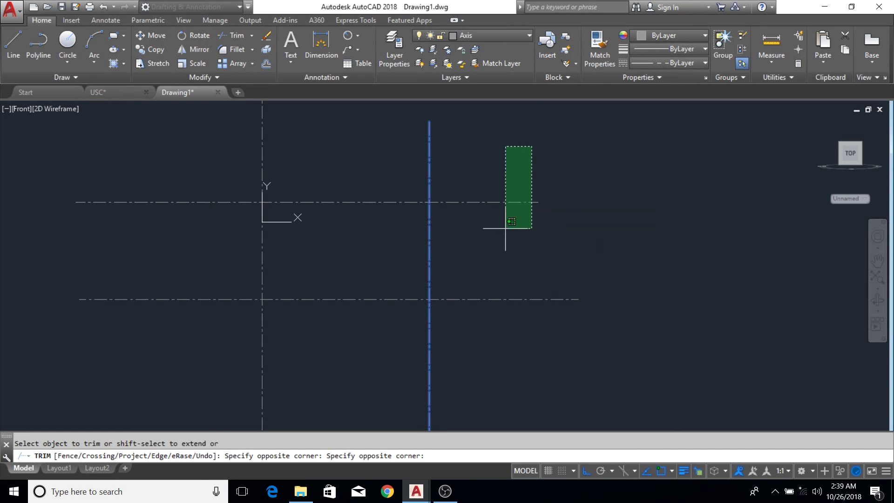
pyautogui.click(475, 348)
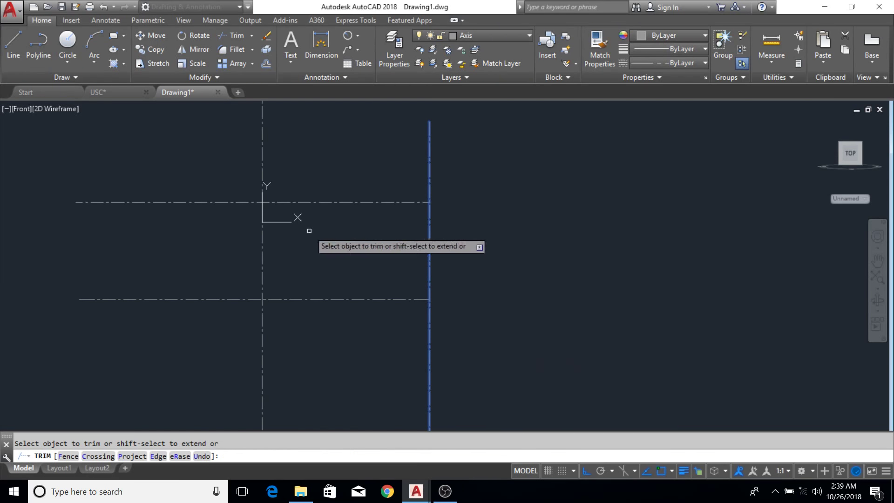
# - Try to trim the left ends of both horizontal lines with the same cutting edge, and undo the whole Trim operation
pyautogui.click(239, 162)
pyautogui.click(179, 347)
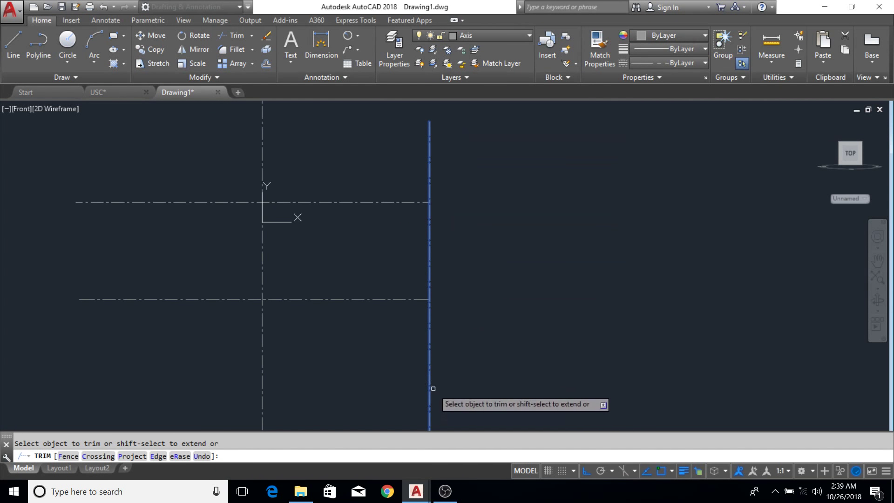
pyautogui.press('Escape')
pyautogui.hotkey('ctrl', 'z')
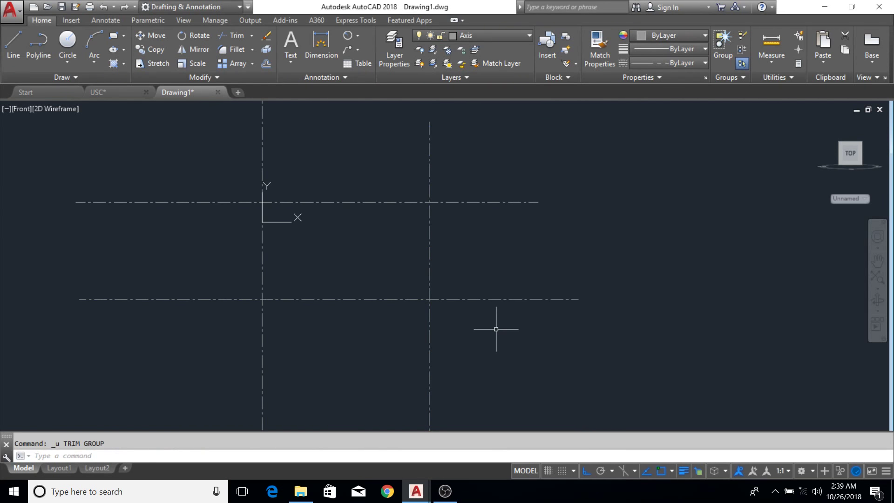
pyautogui.moveTo(496, 291); pyautogui.dragTo(504, 305, button='middle')
pyautogui.moveTo(465, 280); pyautogui.dragTo(533, 272, button='middle')
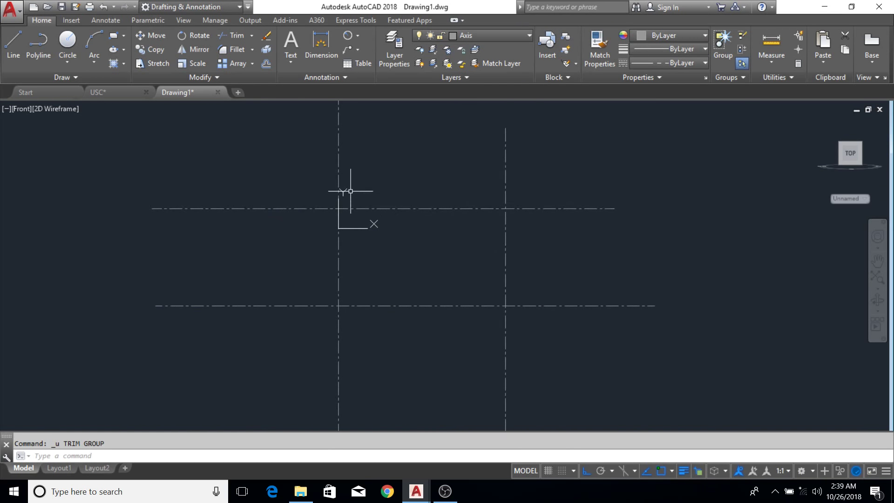
pyautogui.moveTo(404, 238); pyautogui.dragTo(395, 237, button='middle')
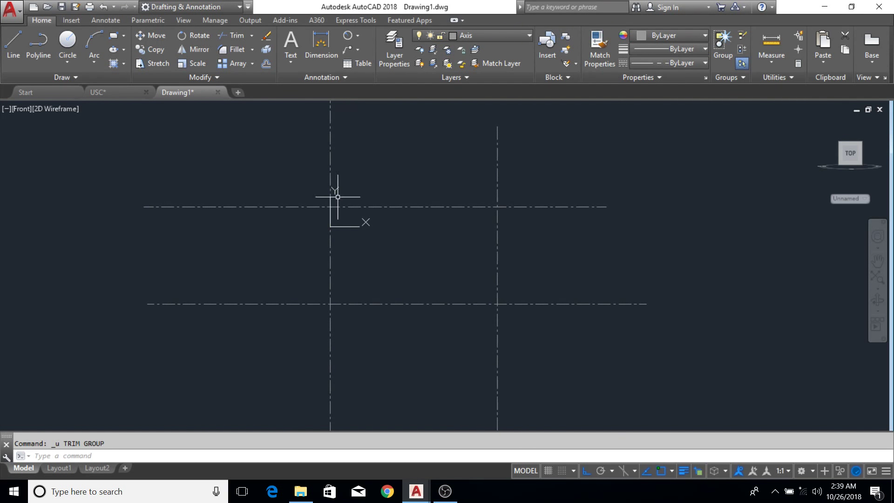
pyautogui.click(237, 37)
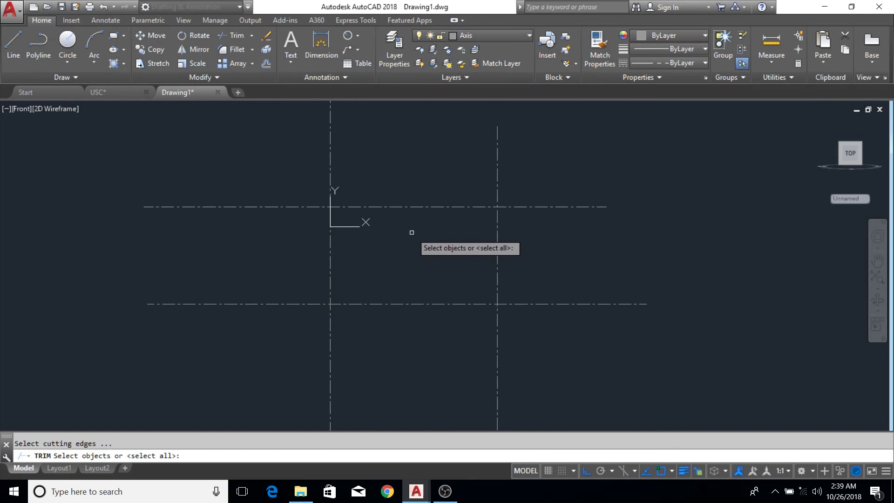
pyautogui.press('Escape')
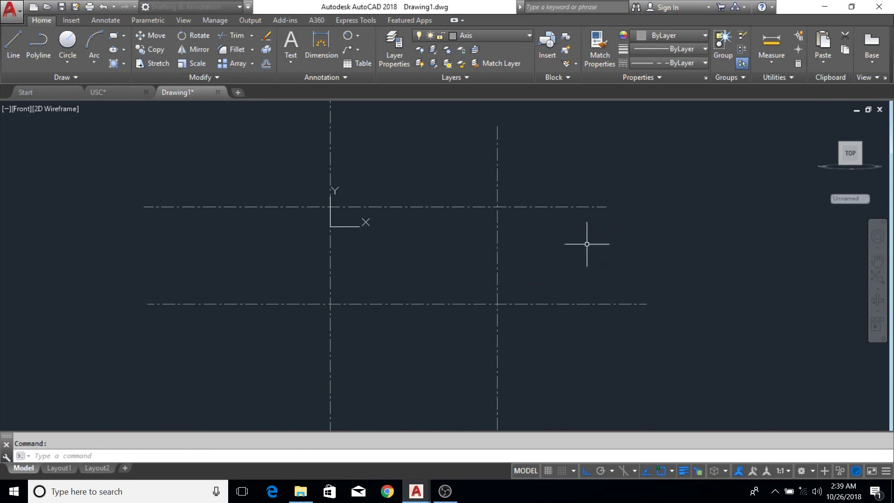
pyautogui.moveTo(581, 239); pyautogui.dragTo(527, 255, button='middle')
pyautogui.write('l')
pyautogui.press('Return')
pyautogui.click(617, 159)
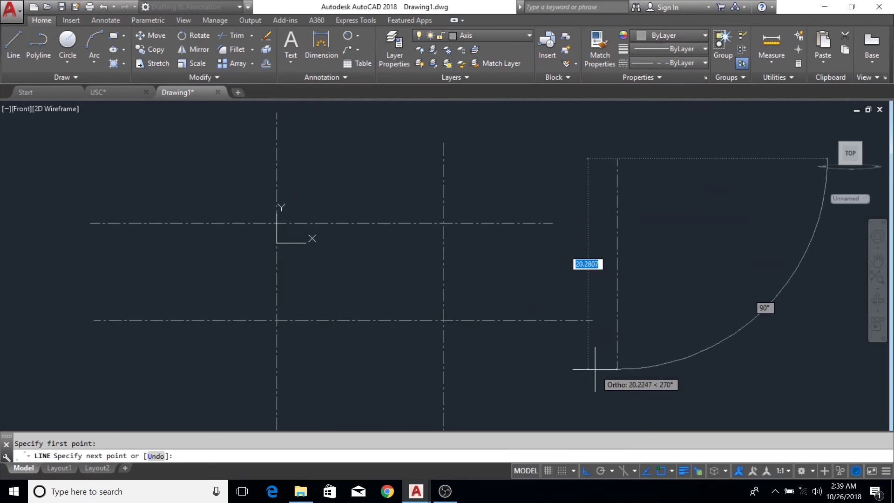
pyautogui.press('Escape')
# - Draw a third vertical axis line just beyond the right-hand end of the lower horizontal line, extending above and below both horizontal lines
pyautogui.press('Return')
pyautogui.click(595, 156)
pyautogui.click(596, 386)
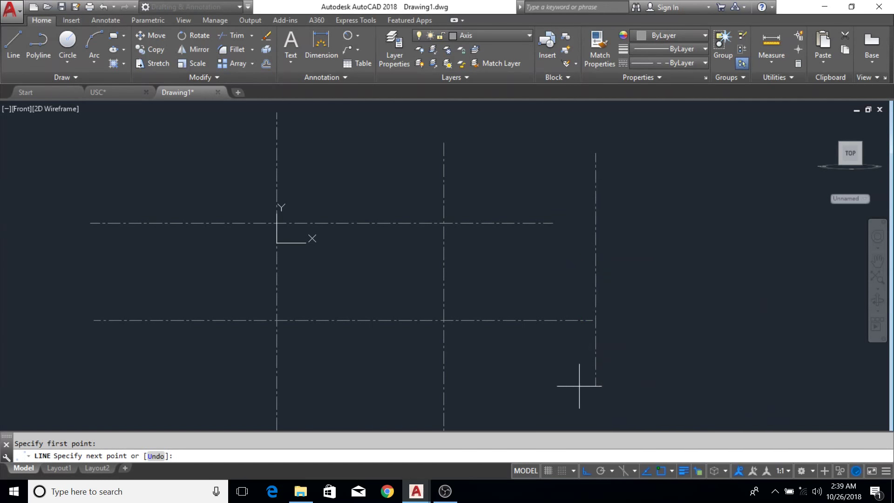
pyautogui.press('Escape')
pyautogui.moveTo(572, 276); pyautogui.dragTo(537, 287, button='middle')
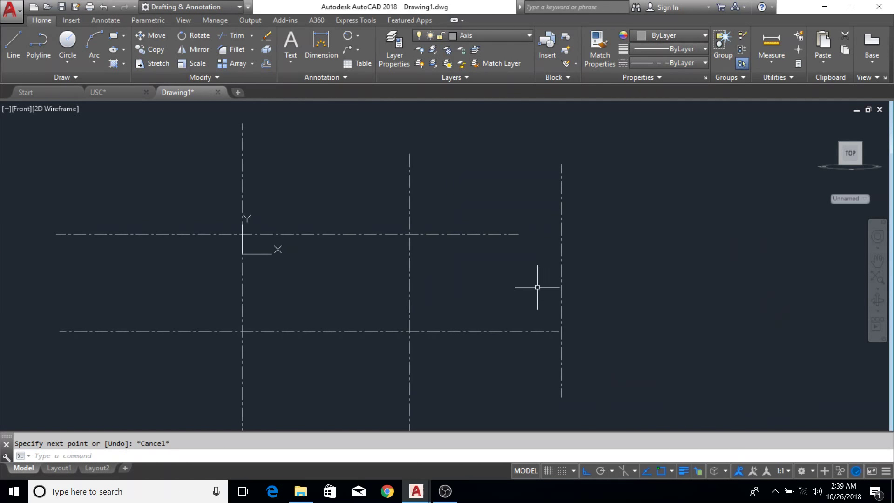
# - Start a new Trim operation on the axis lines
pyautogui.click(241, 35)
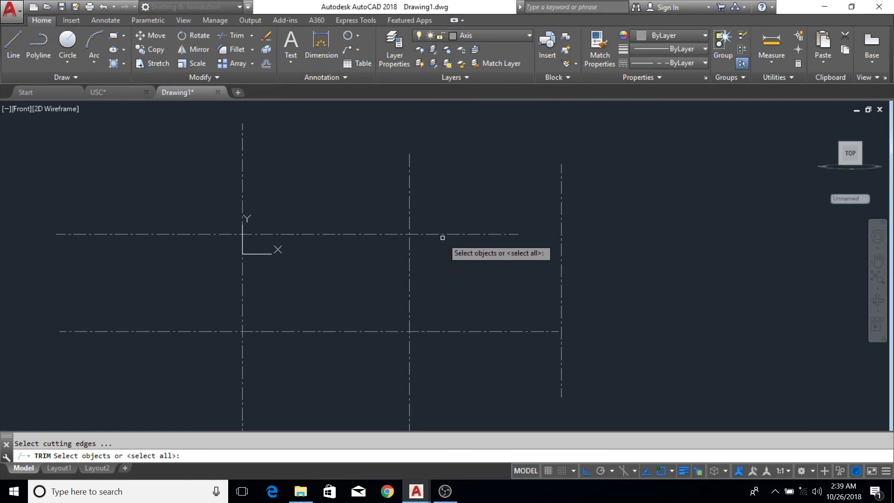
# - Trim the upper horizontal axis line back to the middle vertical axis line, using all objects as cutting edges
pyautogui.press('Return')
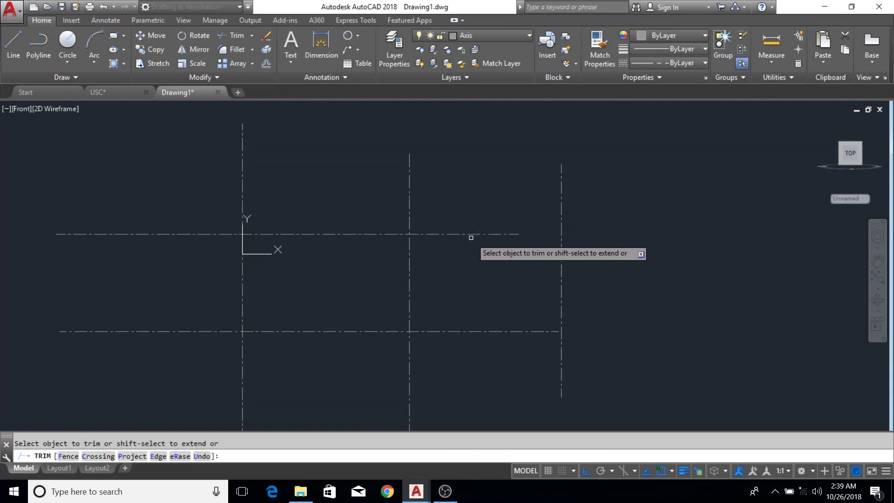
pyautogui.click(470, 234)
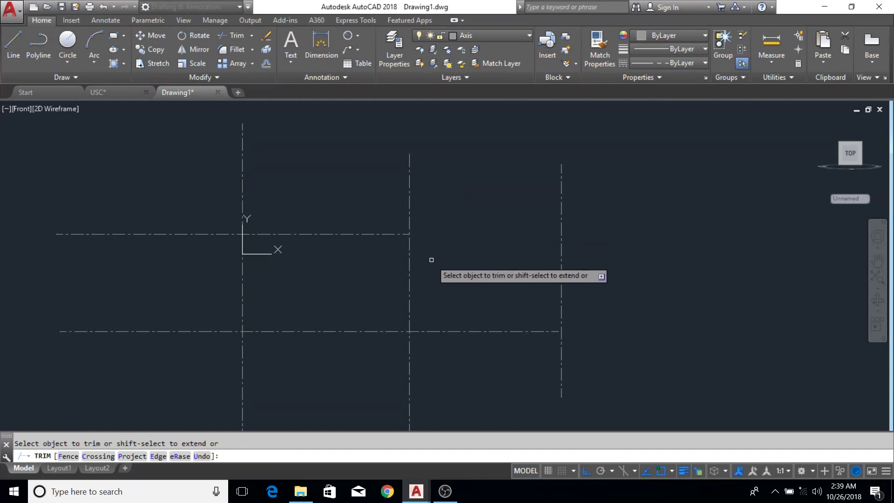
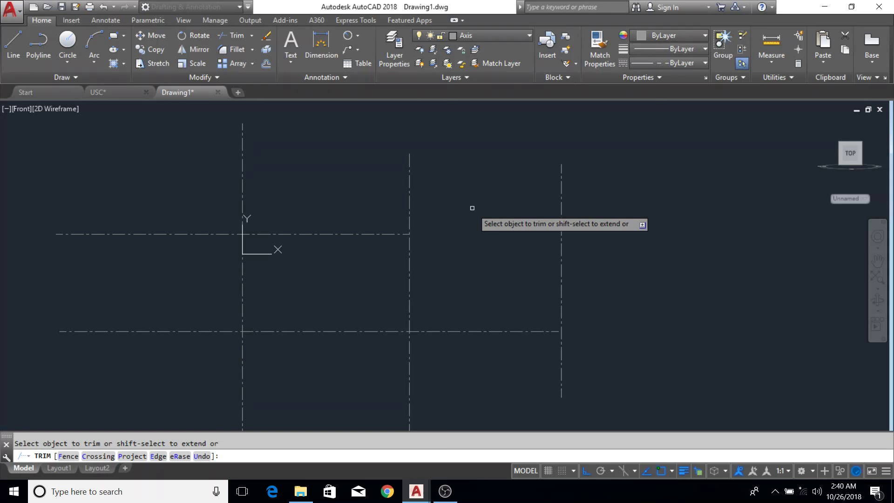
pyautogui.press('Escape')
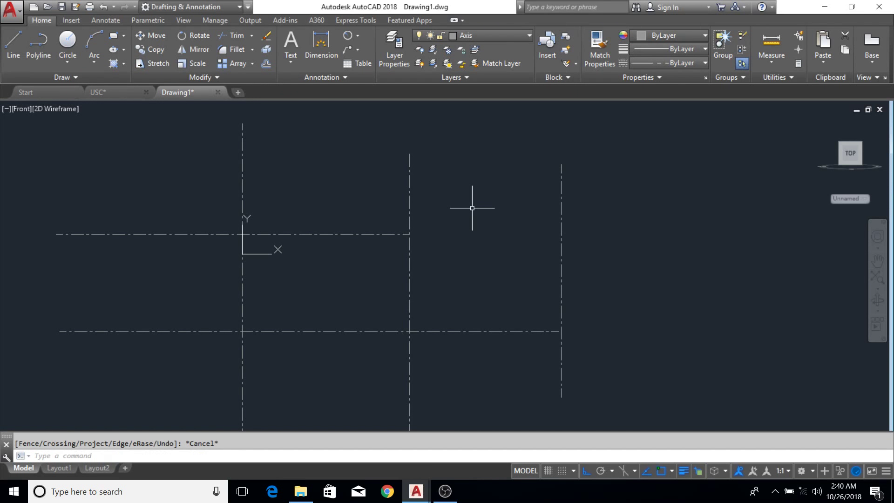
# - Extend the upper horizontal axis line to the rightmost vertical line with all objects as boundaries, and undo the extension
pyautogui.click(251, 35)
pyautogui.click(236, 82)
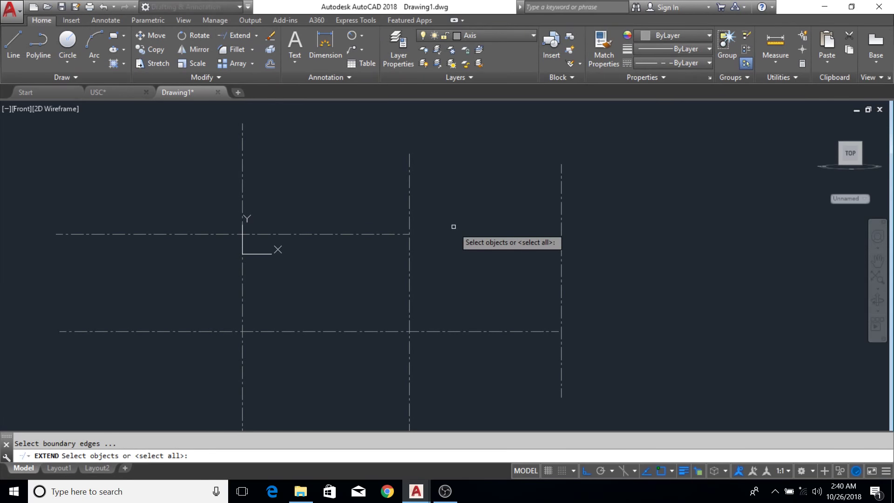
pyautogui.press('Return')
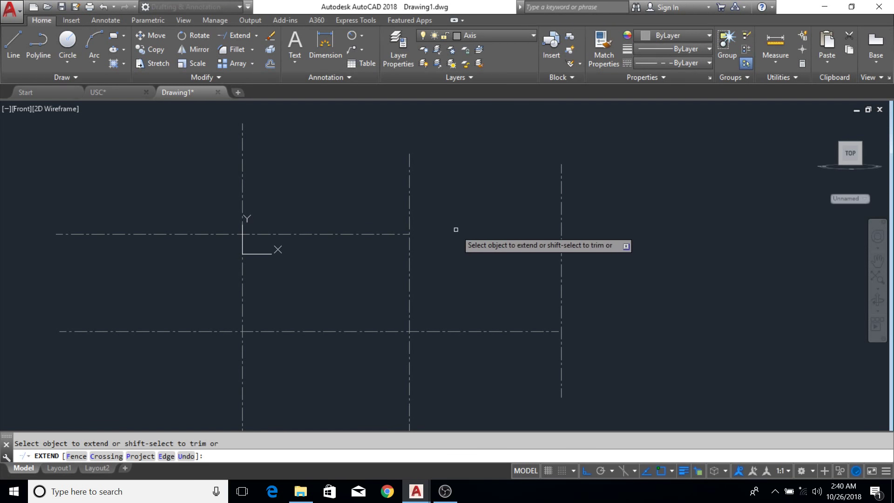
pyautogui.click(404, 235)
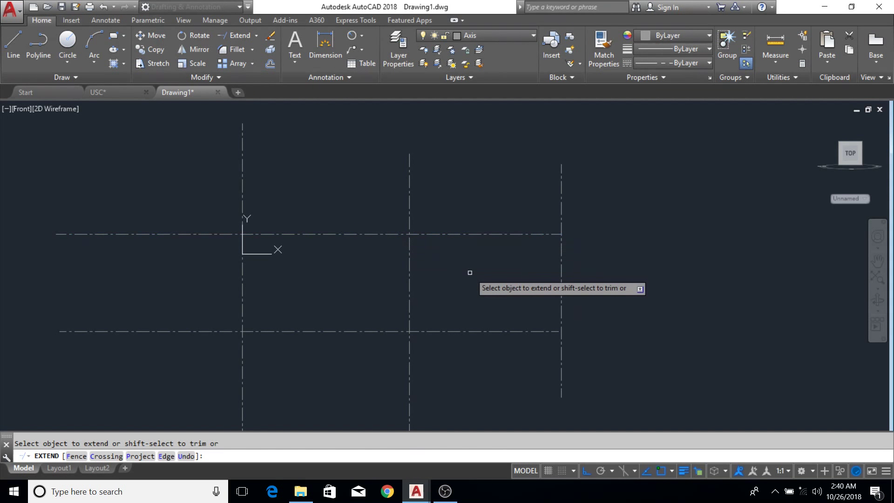
pyautogui.press('Escape')
pyautogui.hotkey('ctrl', 'z')
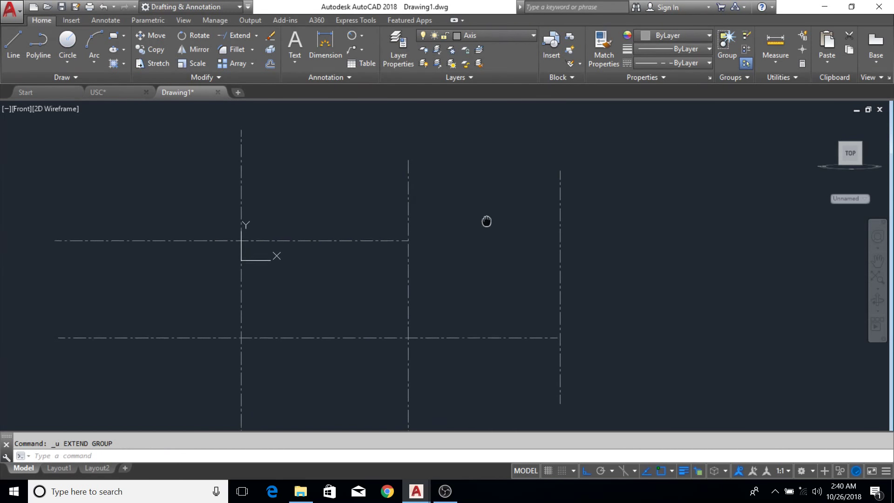
# - Trim the lower horizontal axis line back to the middle vertical axis line
pyautogui.click(257, 40)
pyautogui.click(246, 52)
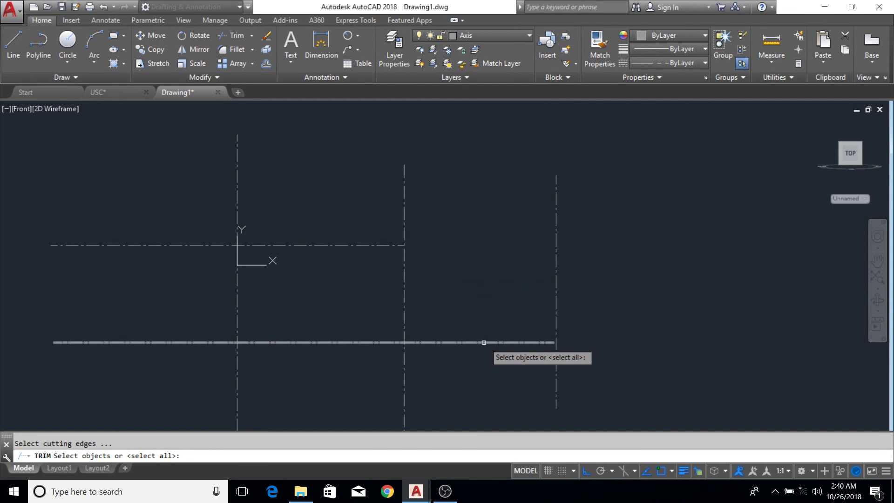
pyautogui.press('Return')
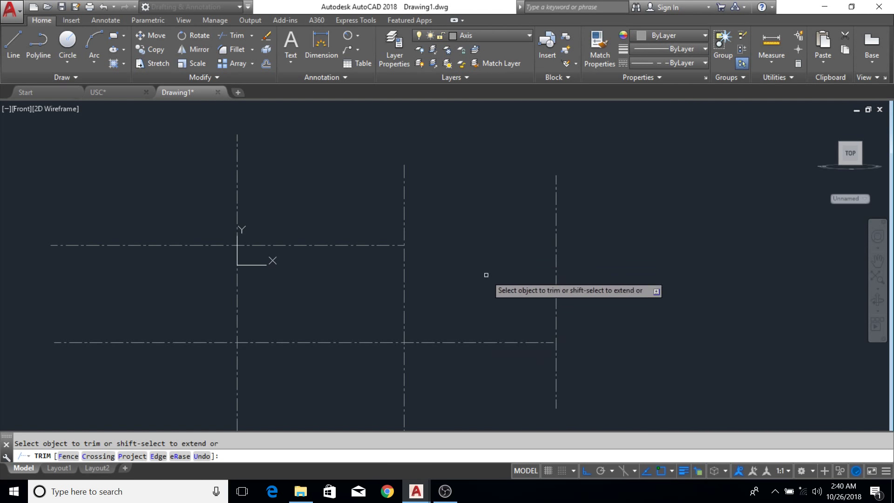
pyautogui.click(472, 341)
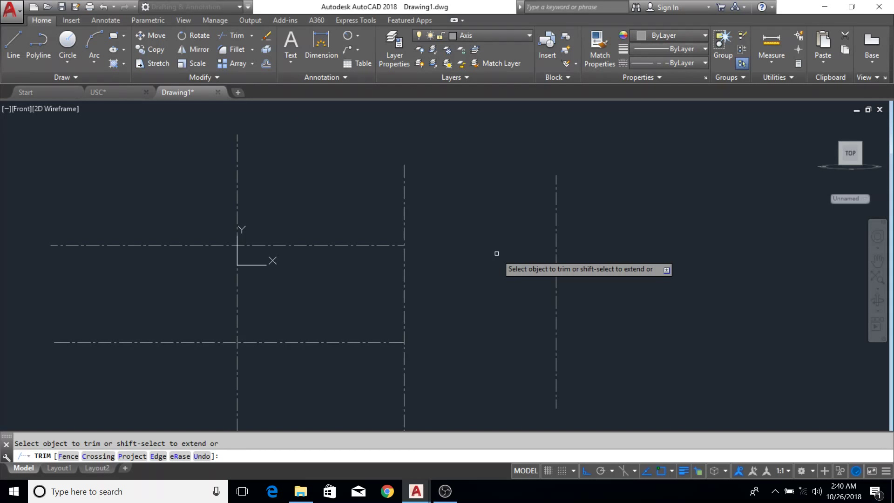
# - Extend both horizontal axis lines to the rightmost vertical line without leaving the Trim command, and end the command
pyautogui.keyDown('shift'); pyautogui.click(396, 244); pyautogui.keyUp('shift')
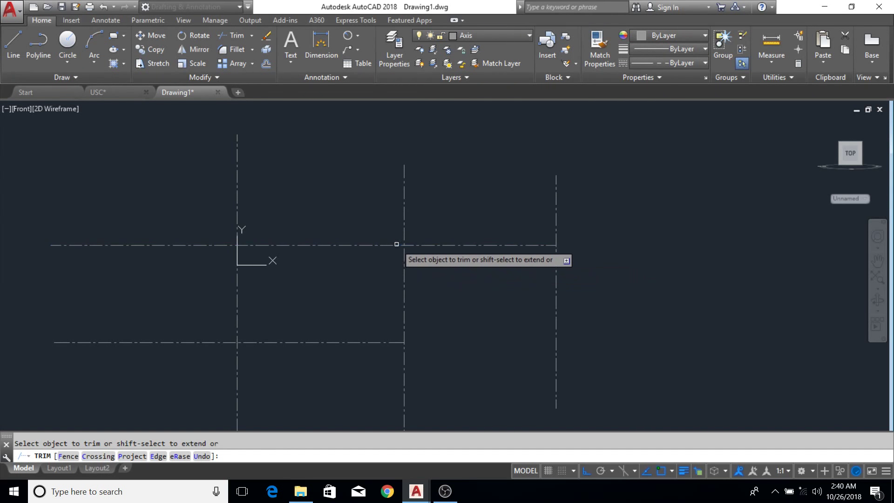
pyautogui.keyDown('shift'); pyautogui.click(396, 342); pyautogui.keyUp('shift')
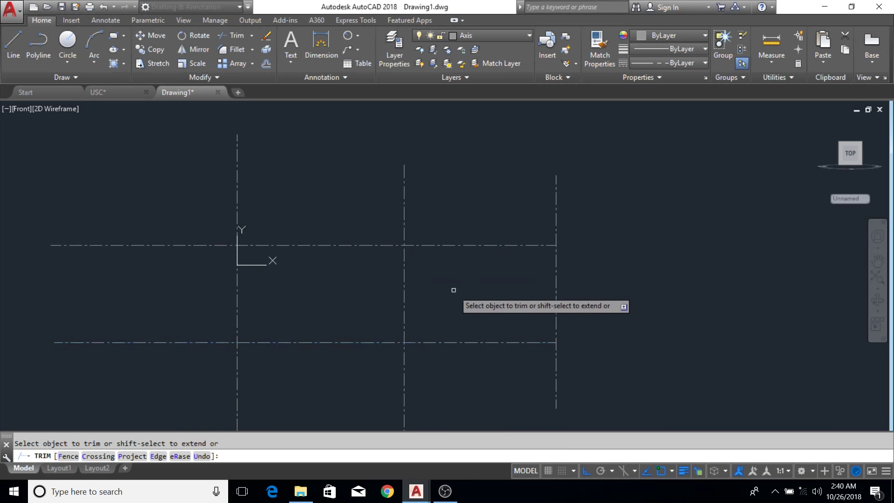
pyautogui.moveTo(469, 285)
pyautogui.mouseDown(button='middle')
pyautogui.moveTo(498, 256)
pyautogui.moveTo(543, 245)
pyautogui.moveTo(553, 230)
pyautogui.mouseUp(button='middle')
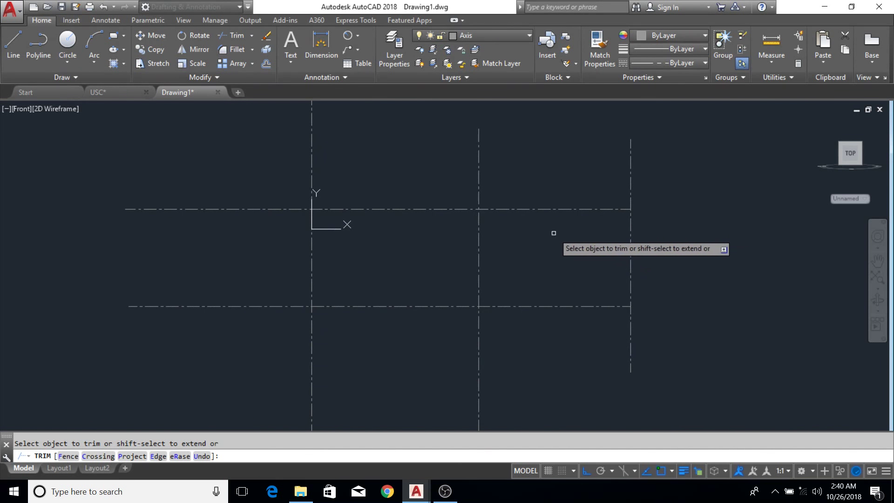
pyautogui.scroll(-4, 553, 243)
pyautogui.moveTo(555, 246)
pyautogui.mouseDown(button='middle')
pyautogui.moveTo(514, 273)
pyautogui.moveTo(539, 267)
pyautogui.mouseUp(button='middle')
pyautogui.scroll(6, 510, 275)
pyautogui.scroll(-4, 514, 275)
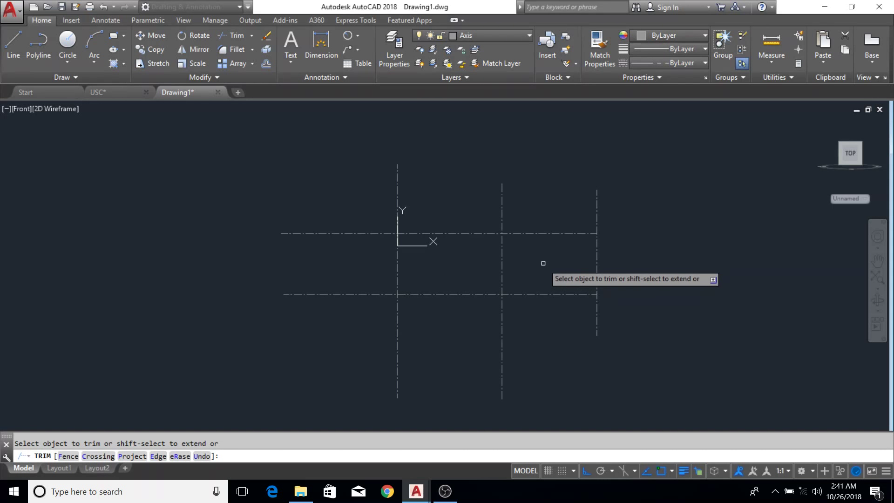
pyautogui.moveTo(543, 262); pyautogui.dragTo(512, 265, button='middle')
pyautogui.press('Escape')
# - Erase all five axis lines from the drawing
pyautogui.click(599, 200)
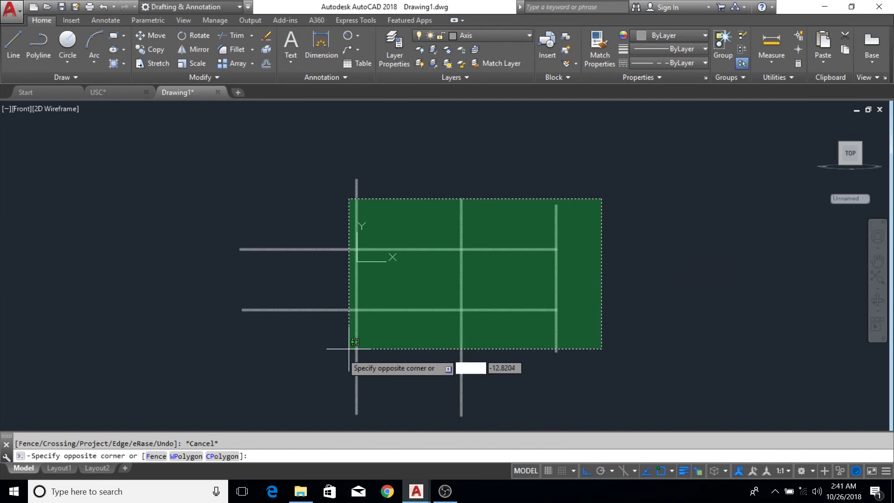
pyautogui.click(352, 350)
pyautogui.moveTo(443, 343); pyautogui.dragTo(402, 353, button='middle')
pyautogui.press('Return')
pyautogui.moveTo(406, 248); pyautogui.dragTo(413, 265, button='middle')
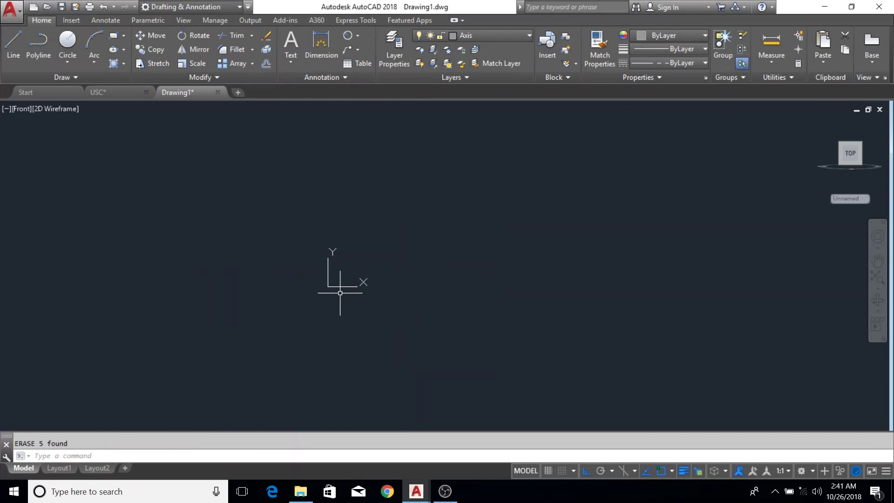
# - Draw a vertical axis line about 30 units long just beside the coordinate origin
pyautogui.press('l')
pyautogui.press('Return')
pyautogui.click(369, 162)
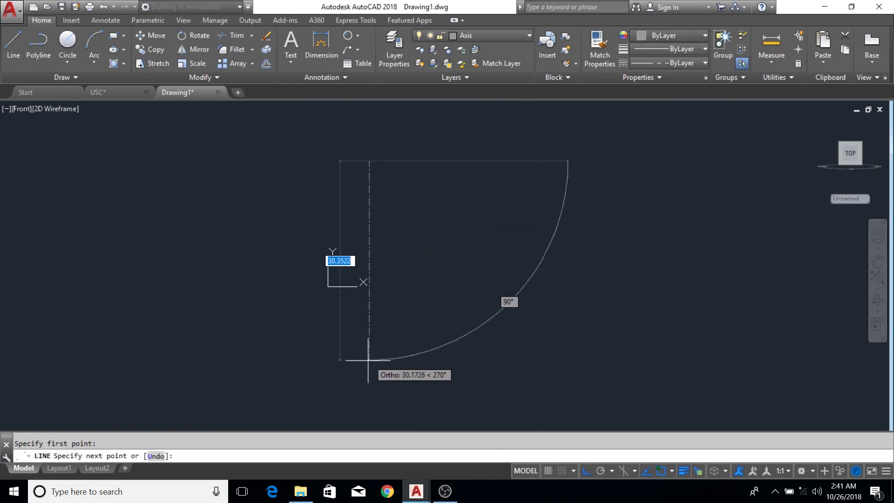
pyautogui.click(369, 361)
pyautogui.press('Escape')
# - Draw a second vertical axis line about 32 units long, about 21.6 units to the right of the first
pyautogui.press('l')
pyautogui.press('Return')
pyautogui.click(505, 152)
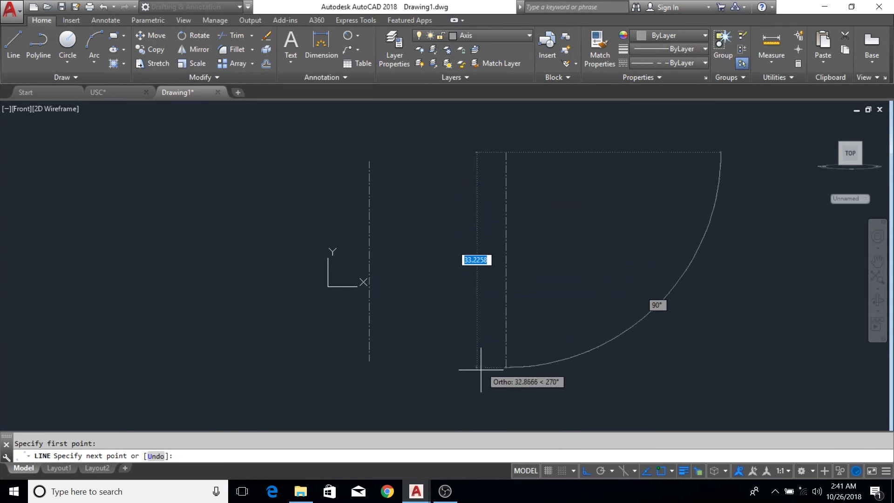
pyautogui.click(506, 362)
pyautogui.press('Escape')
pyautogui.moveTo(578, 321); pyautogui.dragTo(508, 343, button='middle')
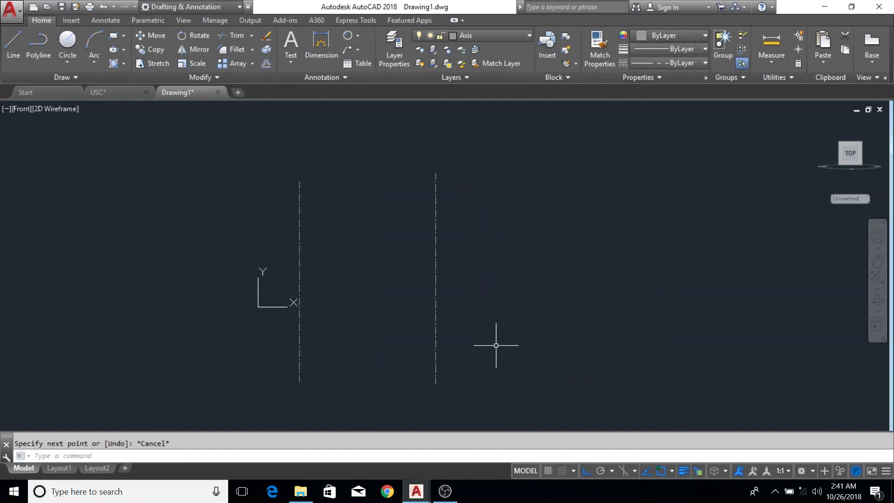
pyautogui.moveTo(375, 319); pyautogui.dragTo(421, 322, button='middle')
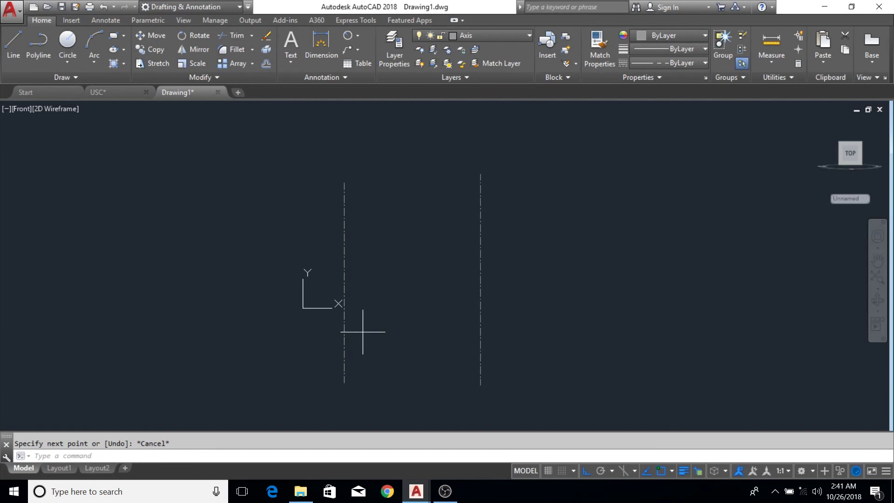
# - Draw a horizontal helper line from the lower end of the left vertical line across to the right vertical line
pyautogui.press('l')
pyautogui.press('Return')
pyautogui.click(344, 383)
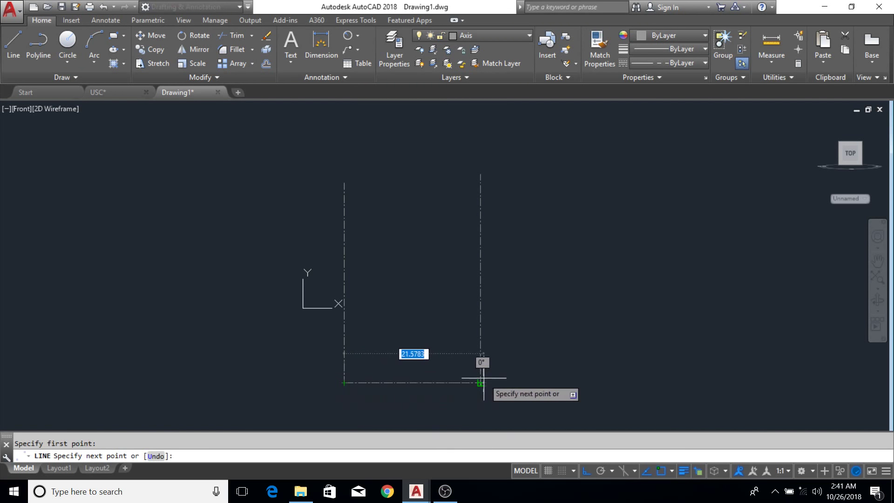
pyautogui.scroll(8, 482, 378)
pyautogui.press('Escape')
pyautogui.scroll(-8, 467, 348)
pyautogui.moveTo(467, 347); pyautogui.dragTo(517, 323, button='middle')
# - Draw a vertical centre line upward from the midpoint of the horizontal helper line, reaching slightly above the two side lines
pyautogui.press('l')
pyautogui.press('Return')
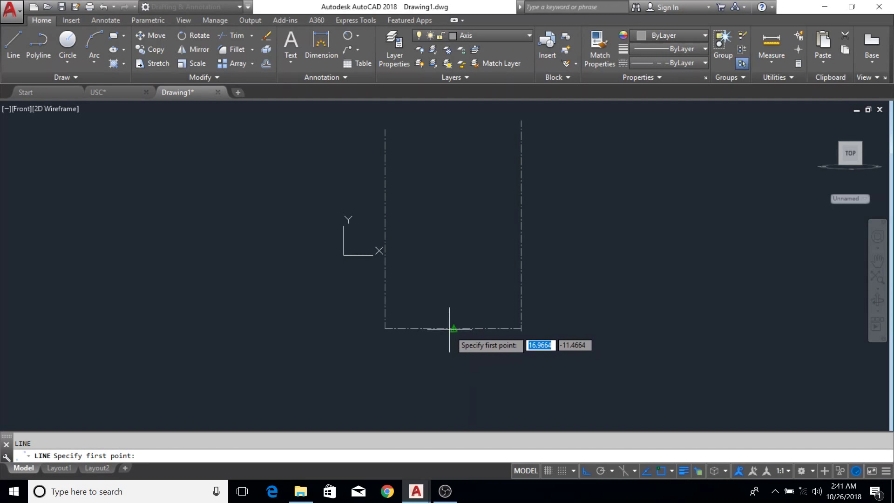
pyautogui.click(449, 328)
pyautogui.click(453, 117)
pyautogui.press('Escape')
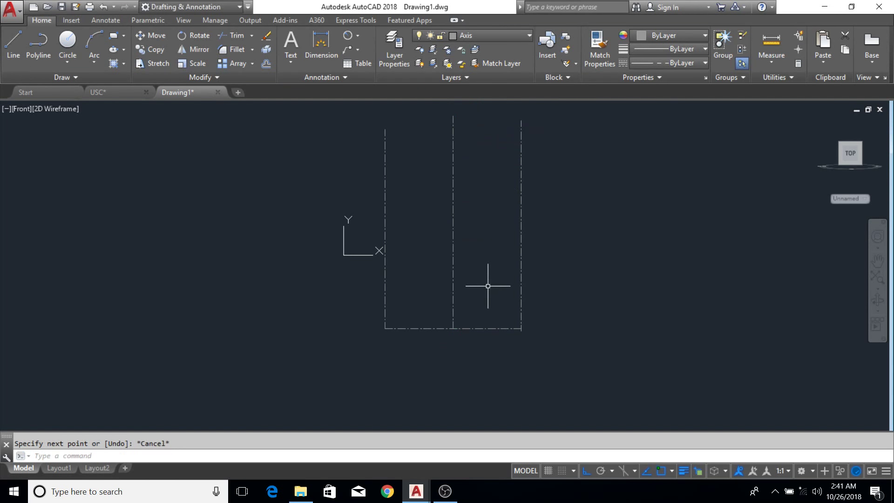
# - Erase the horizontal helper line that connects the lower ends of the vertical lines
pyautogui.click(488, 286)
pyautogui.click(475, 358)
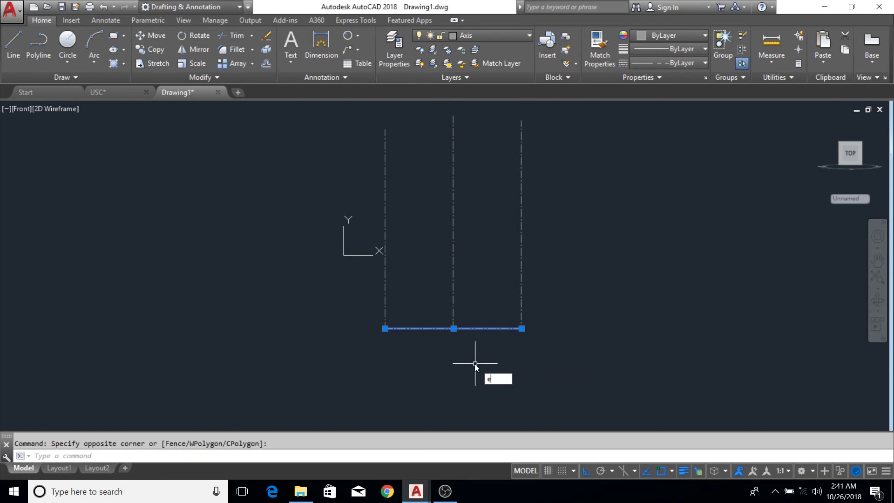
pyautogui.press('Return')
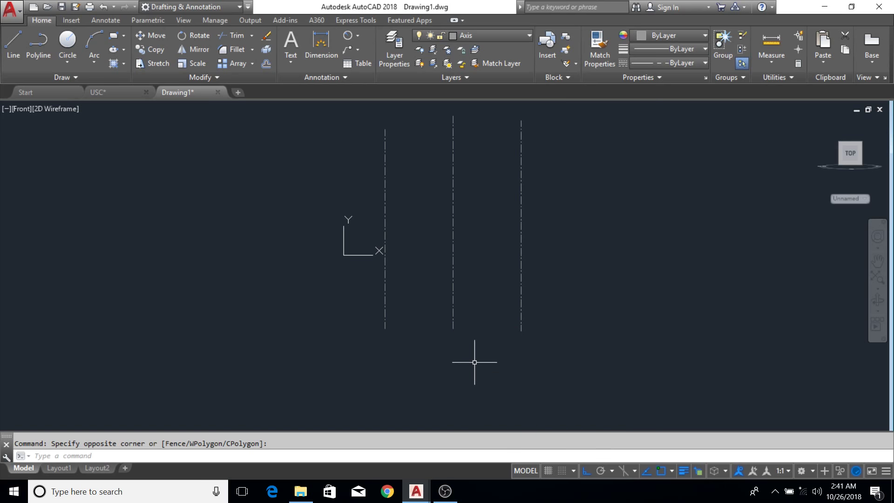
# - Erase the vertical centre line between the two outer axis lines
pyautogui.moveTo(485, 326); pyautogui.dragTo(469, 356, button='middle')
pyautogui.click(488, 252)
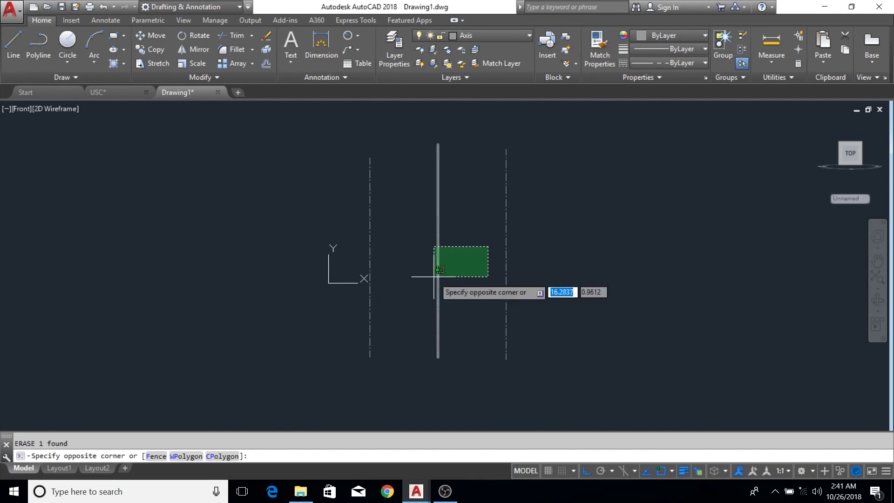
pyautogui.click(432, 279)
pyautogui.moveTo(462, 299)
pyautogui.mouseDown(button='middle')
pyautogui.moveTo(459, 321)
pyautogui.moveTo(441, 302)
pyautogui.mouseUp(button='middle')
pyautogui.press('Delete')
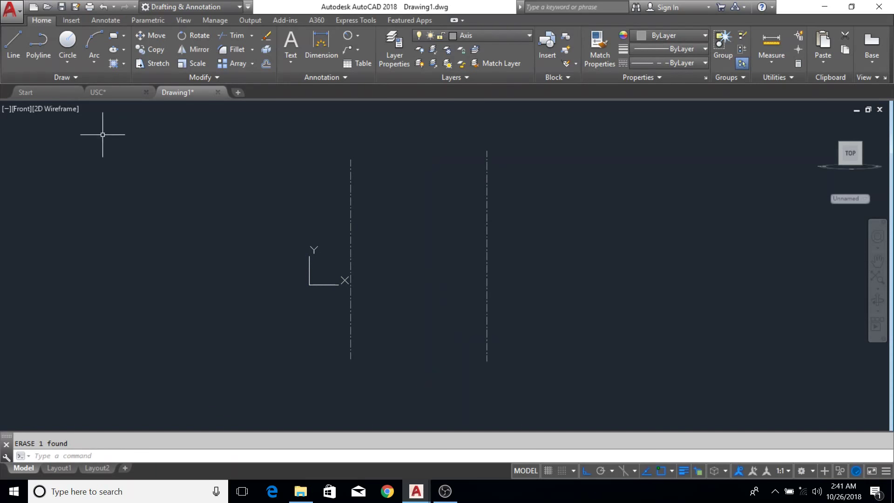
pyautogui.moveTo(266, 224); pyautogui.dragTo(252, 223, button='middle')
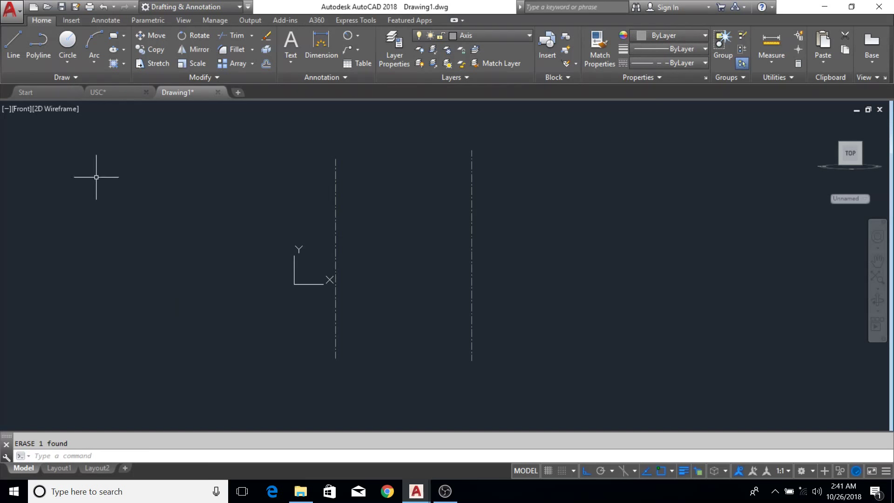
pyautogui.write('l')
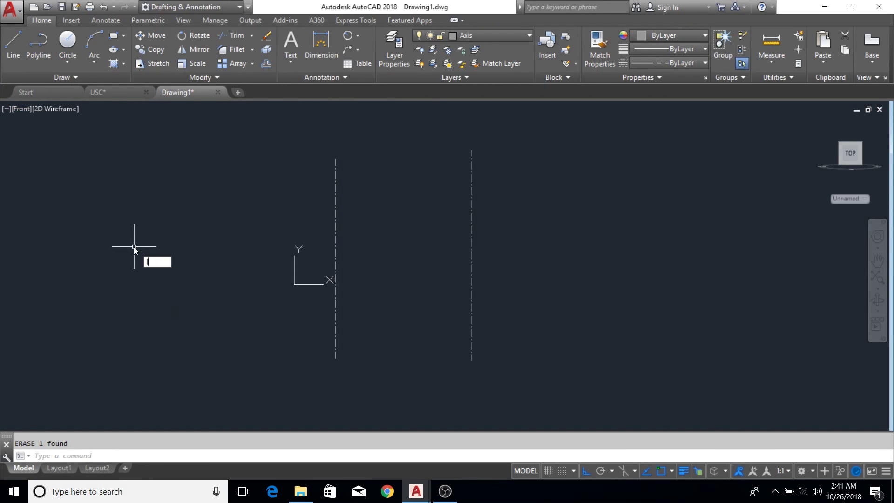
pyautogui.press('Return')
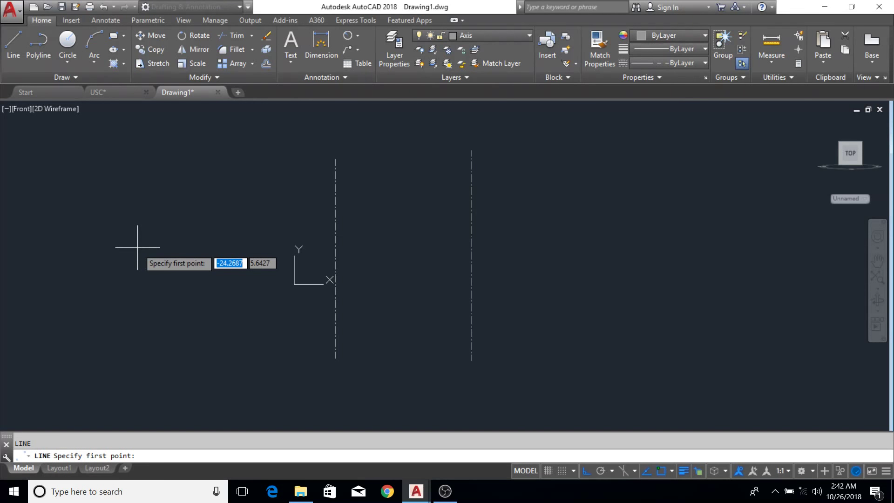
pyautogui.press('Escape')
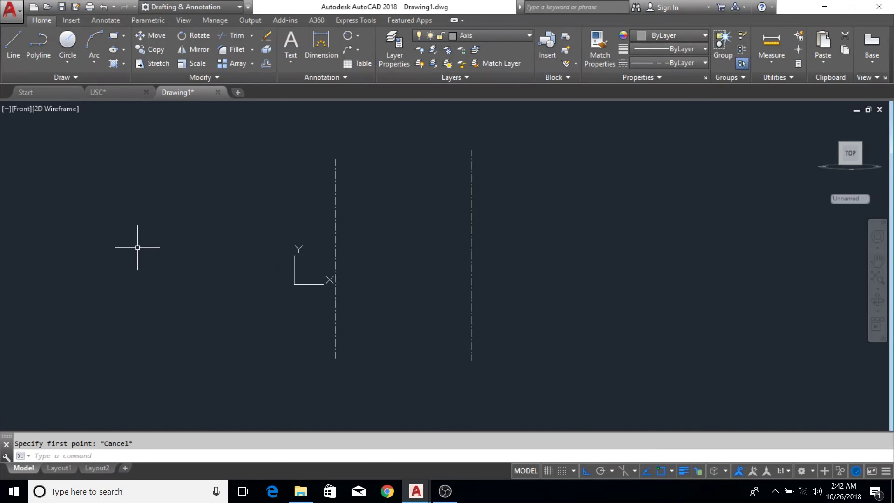
# - Draw a vertical centre line about 26.9 long downward from the midpoint between a point on each side line, using Mid Between 2 Points
pyautogui.write('L')
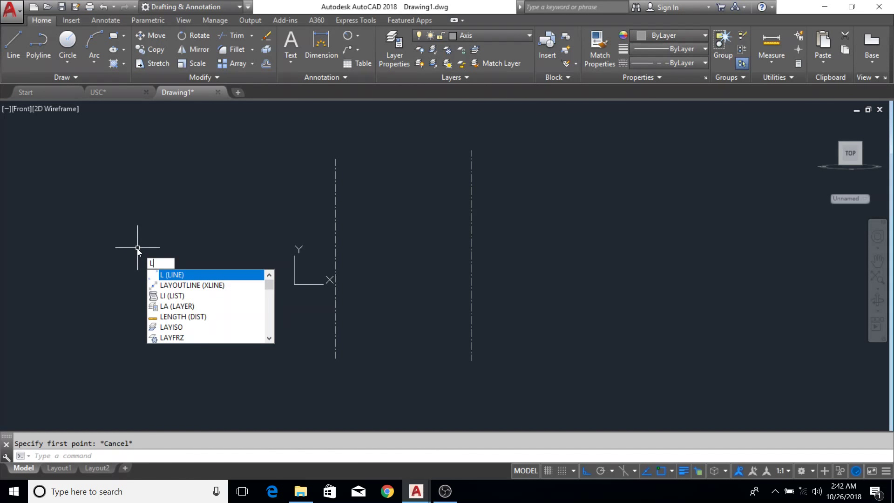
pyautogui.press('Return')
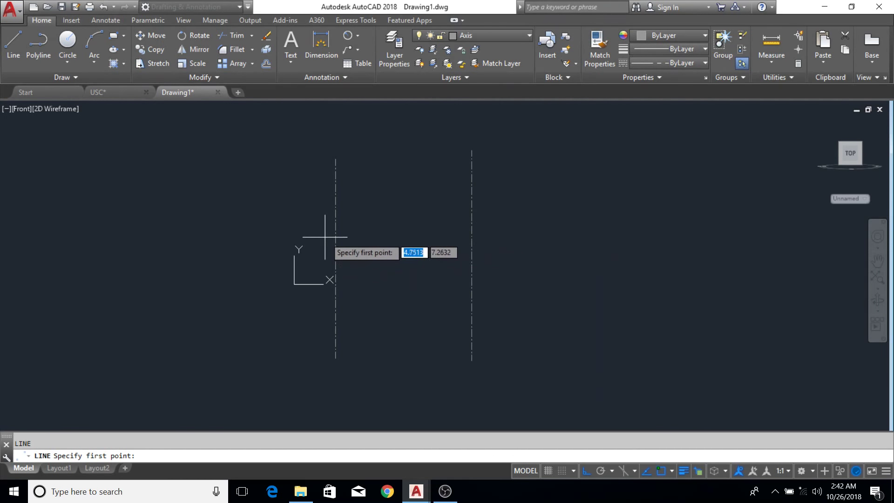
pyautogui.middleClick(408, 239)
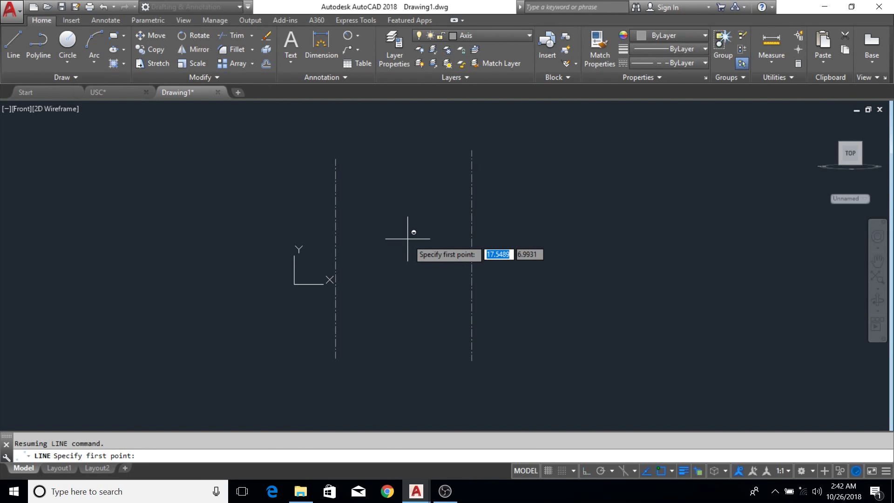
pyautogui.keyDown('shift'); pyautogui.rightClick(408, 239); pyautogui.keyUp('shift')
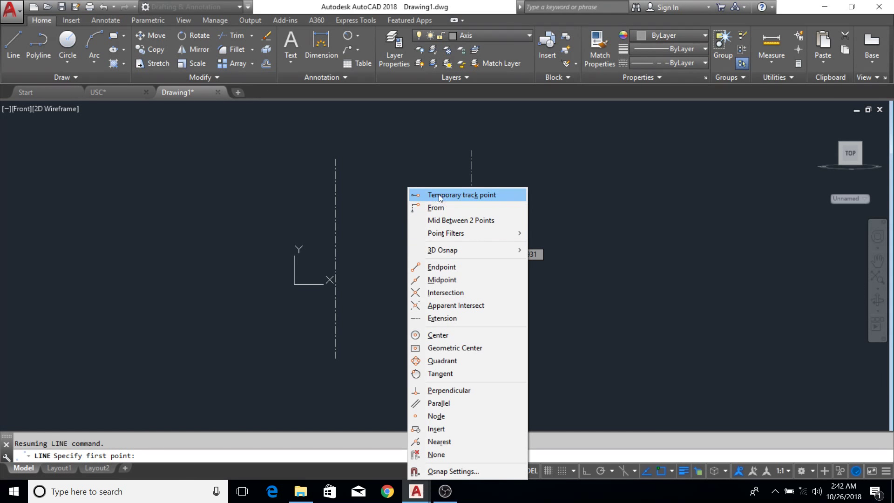
pyautogui.click(456, 219)
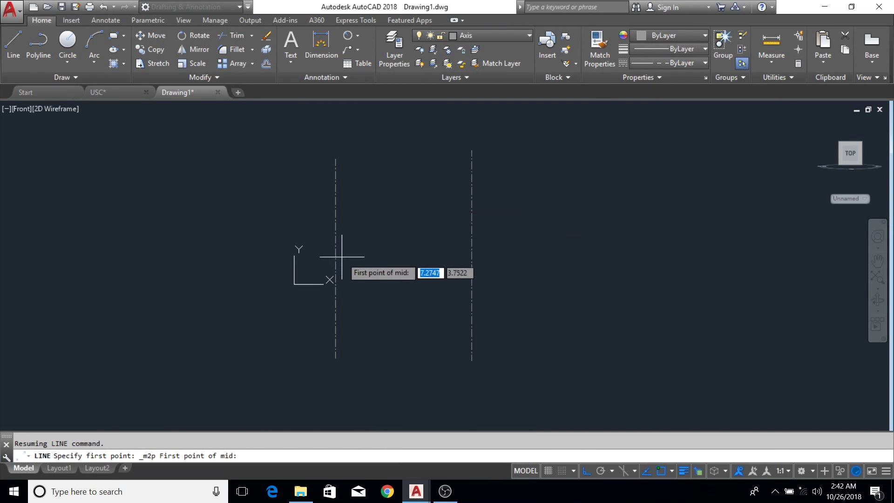
pyautogui.click(335, 200)
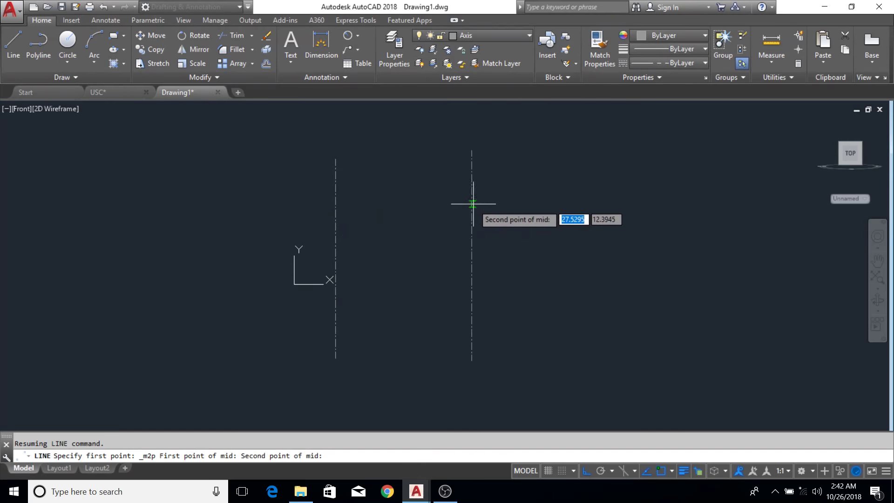
pyautogui.click(471, 204)
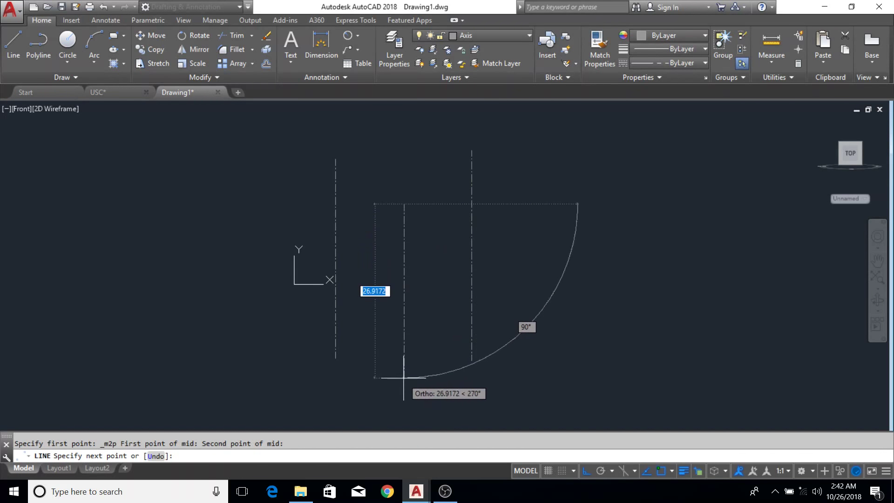
pyautogui.click(404, 377)
pyautogui.press('Escape')
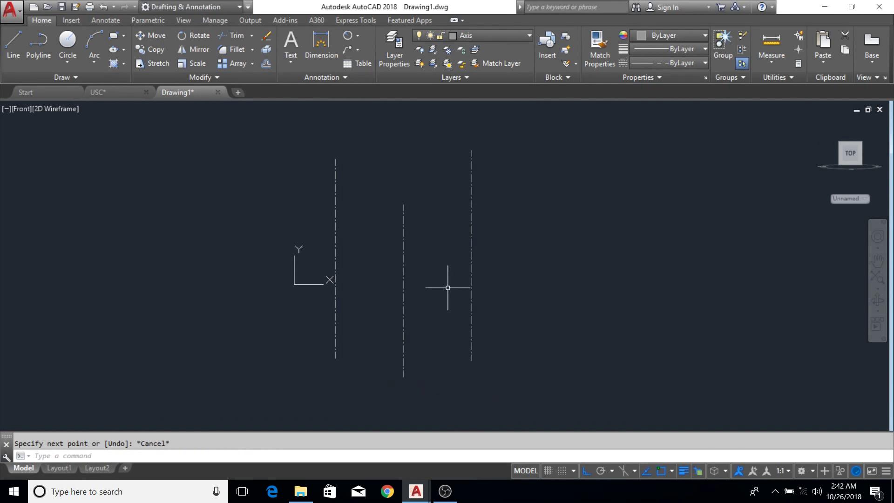
# - Erase all three vertical lines using a crossing selection, and undo the deletion
pyautogui.moveTo(463, 323); pyautogui.dragTo(487, 298, button='middle')
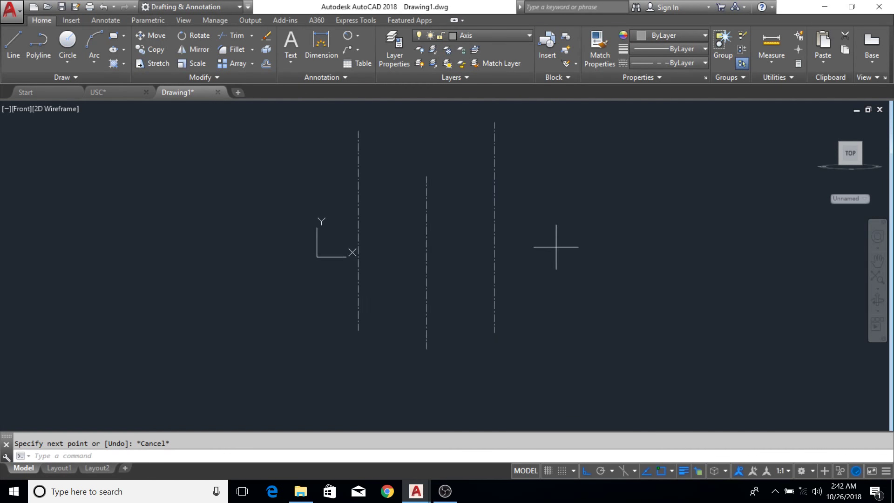
pyautogui.click(555, 247)
pyautogui.click(346, 289)
pyautogui.moveTo(430, 298); pyautogui.dragTo(378, 329, button='middle')
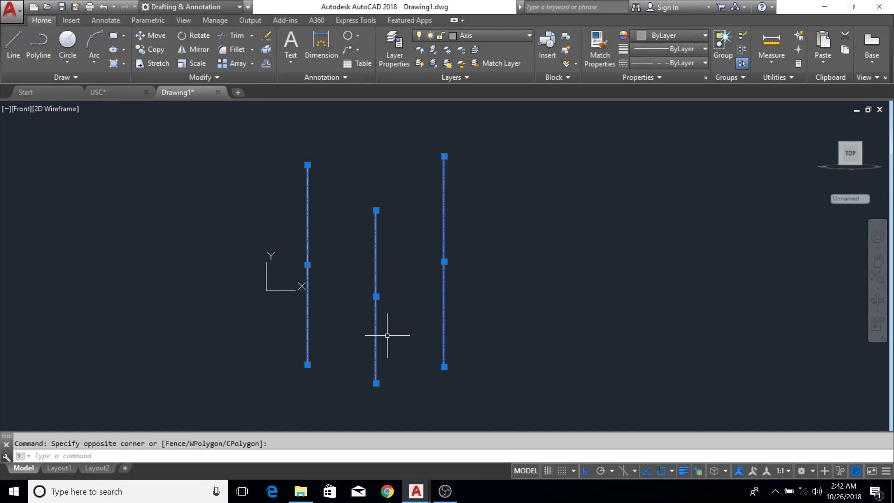
pyautogui.press('Delete')
pyautogui.moveTo(347, 213); pyautogui.dragTo(345, 213, button='middle')
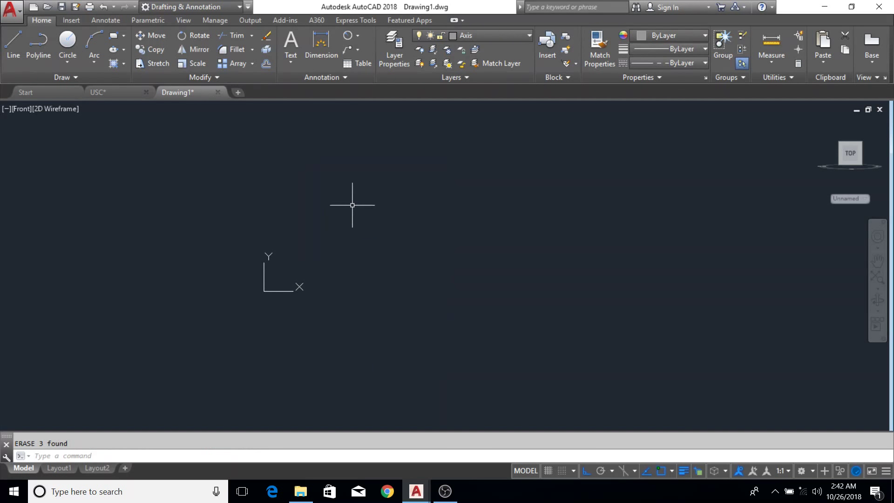
pyautogui.hotkey('ctrl', 'z')
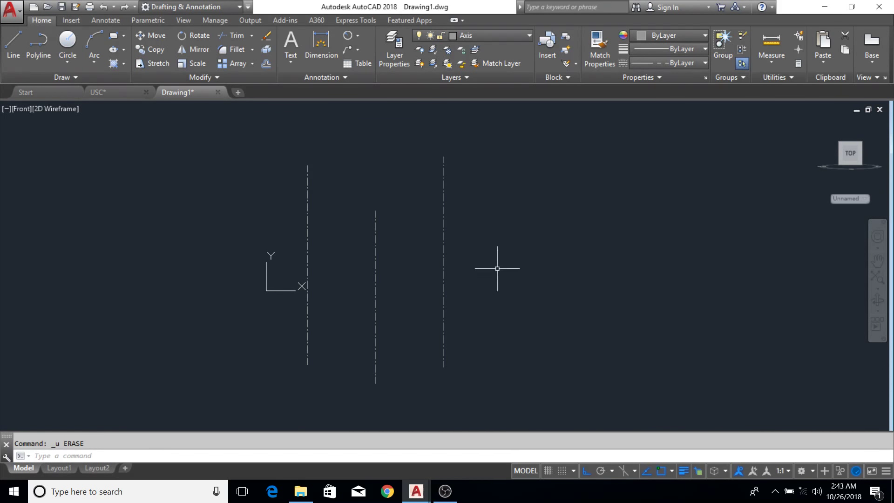
# - Remove the three vertical lines with the Erase command, undo and redo the erasure, and undo it again
pyautogui.click(511, 256)
pyautogui.click(273, 323)
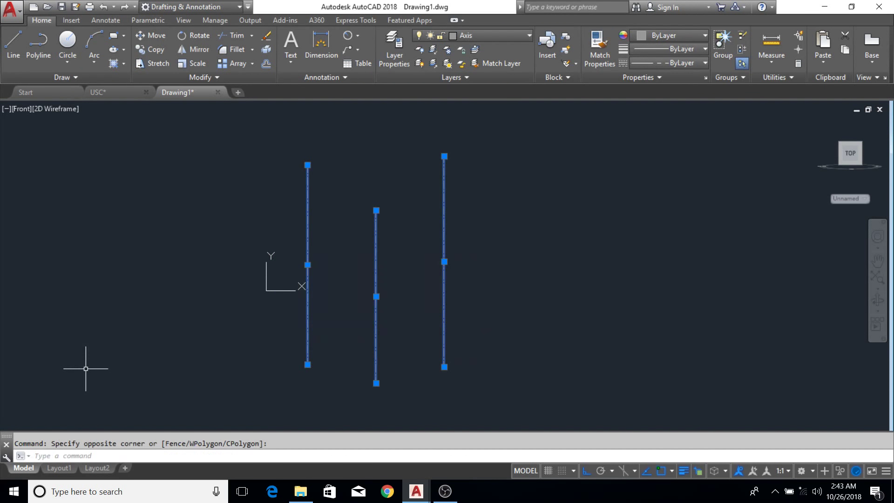
pyautogui.write('e')
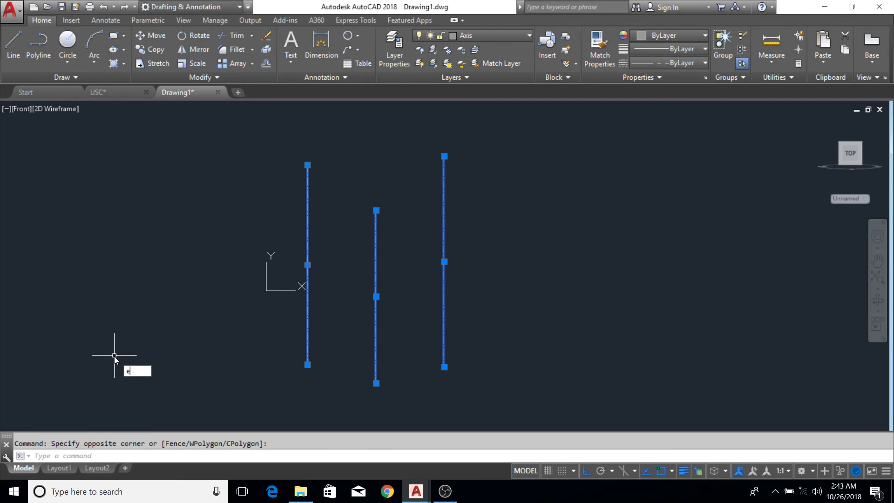
pyautogui.press('Return')
pyautogui.hotkey('ctrl', 'z')
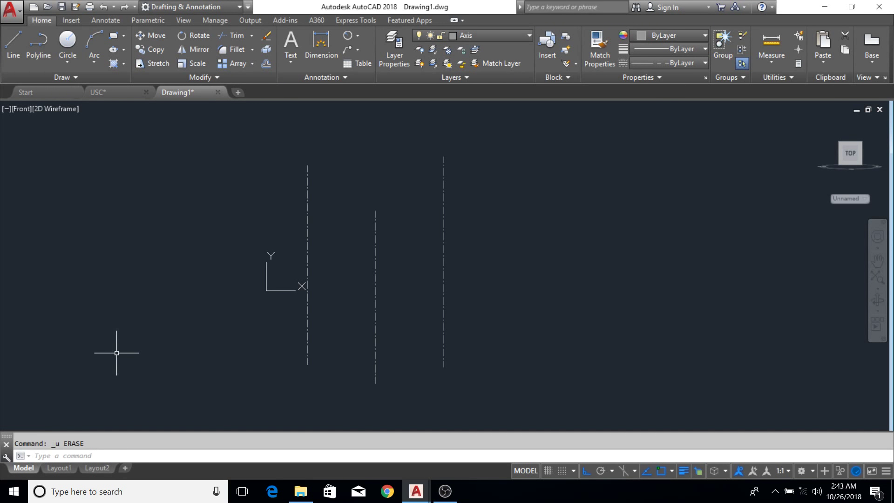
pyautogui.hotkey('ctrl', 'y')
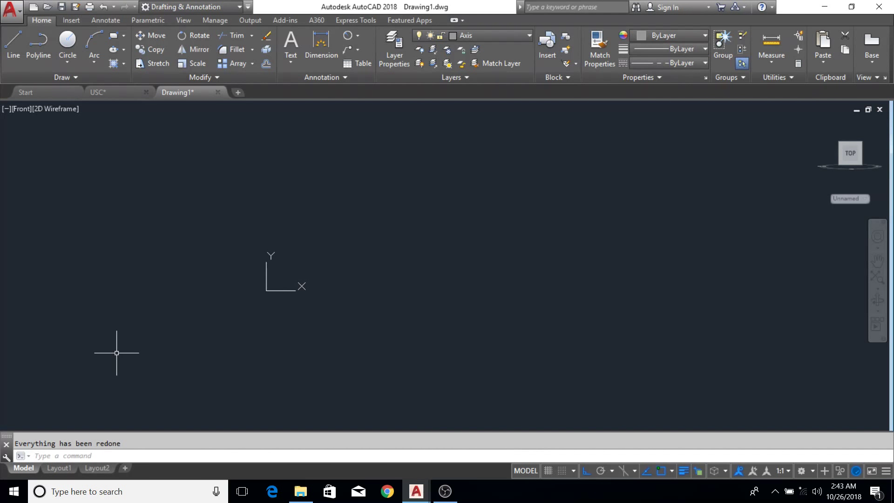
pyautogui.hotkey('ctrl', 'z')
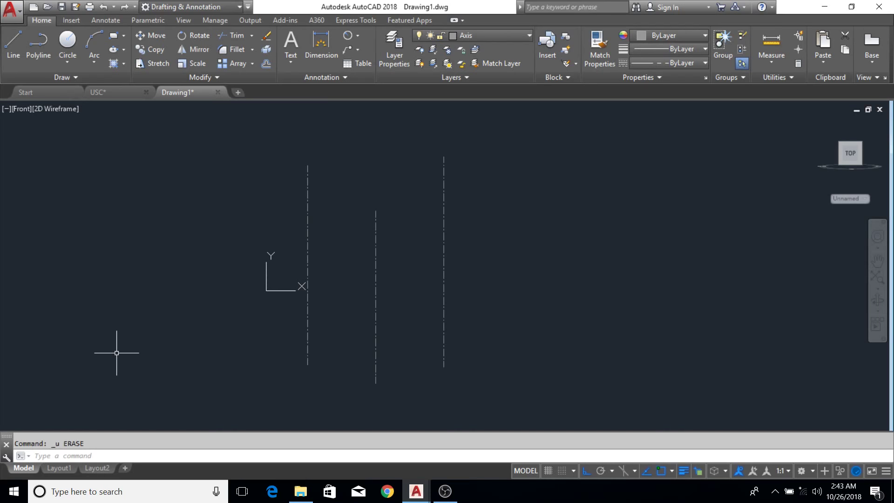
pyautogui.moveTo(325, 315)
pyautogui.mouseDown(button='middle')
pyautogui.moveTo(305, 282)
pyautogui.moveTo(330, 271)
pyautogui.mouseUp(button='middle')
pyautogui.scroll(-2, 342, 293)
pyautogui.scroll(4, 328, 254)
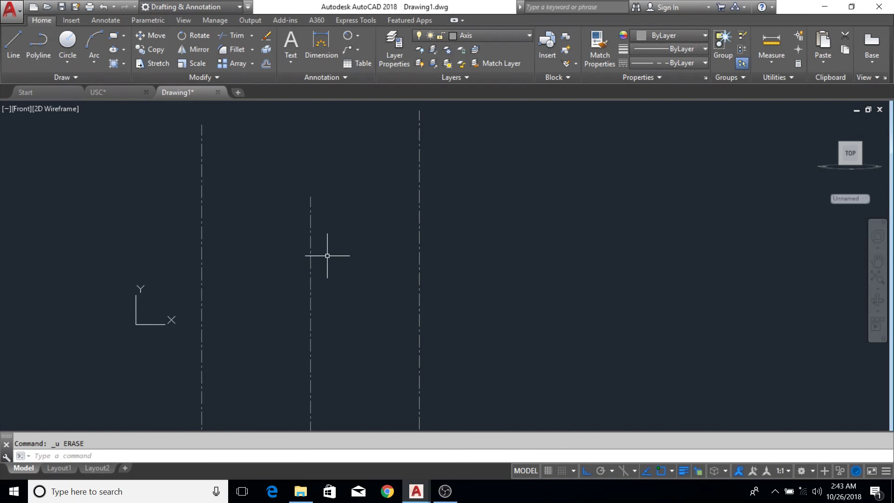
pyautogui.write('REc')
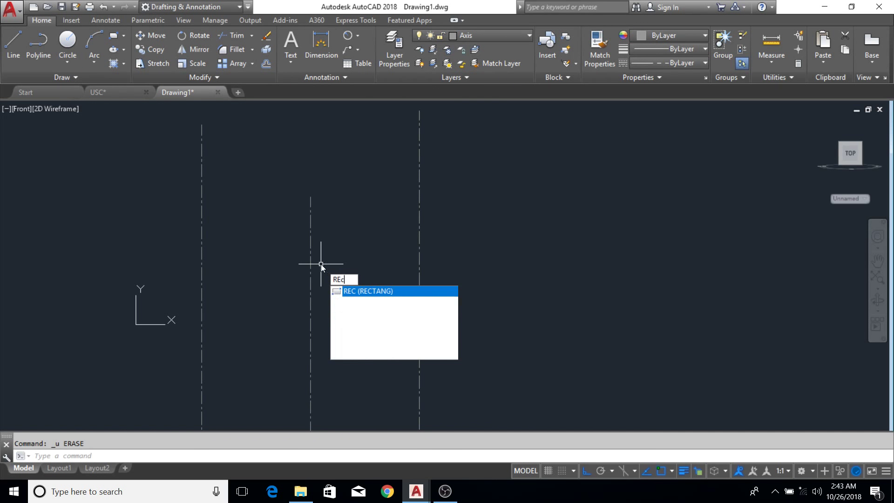
pyautogui.press('Escape')
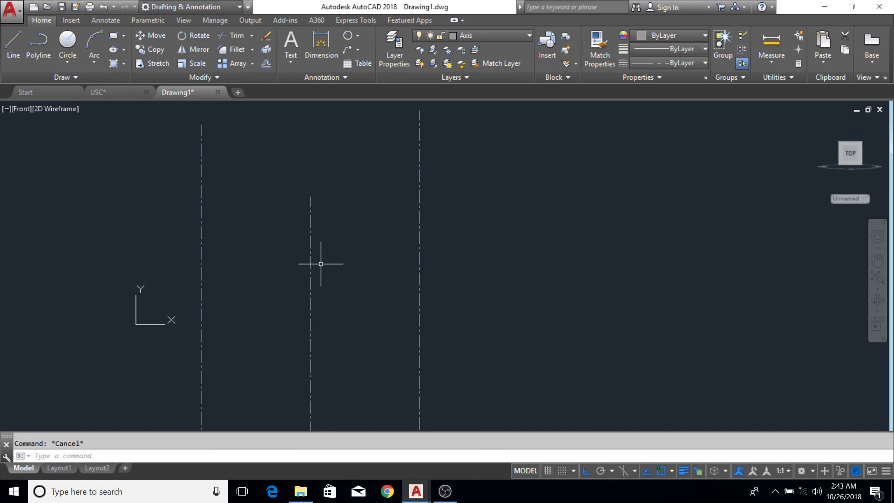
# - Select all three vertical lines with a crossing window across their middle, and clear the selection
pyautogui.scroll(-4, 407, 227)
pyautogui.moveTo(408, 228); pyautogui.dragTo(394, 263, button='middle')
pyautogui.scroll(2, 377, 248)
pyautogui.click(461, 247)
pyautogui.click(180, 326)
pyautogui.moveTo(297, 293); pyautogui.dragTo(292, 308, button='middle')
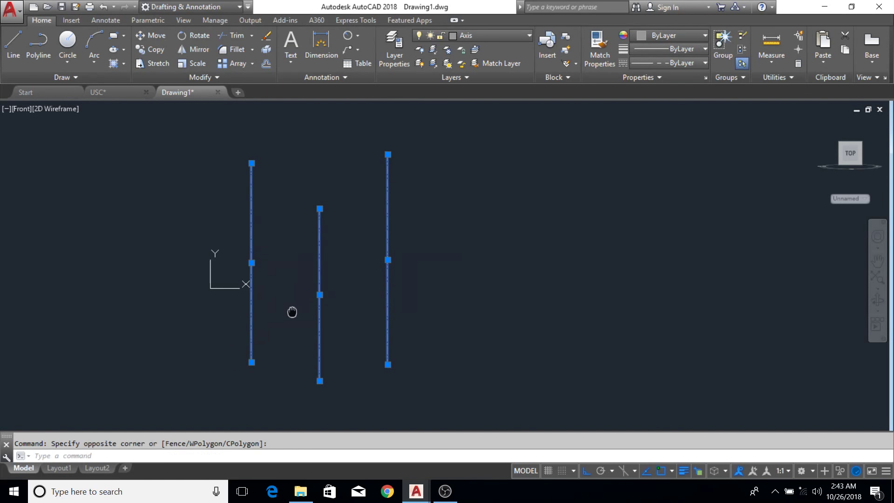
pyautogui.press('Escape')
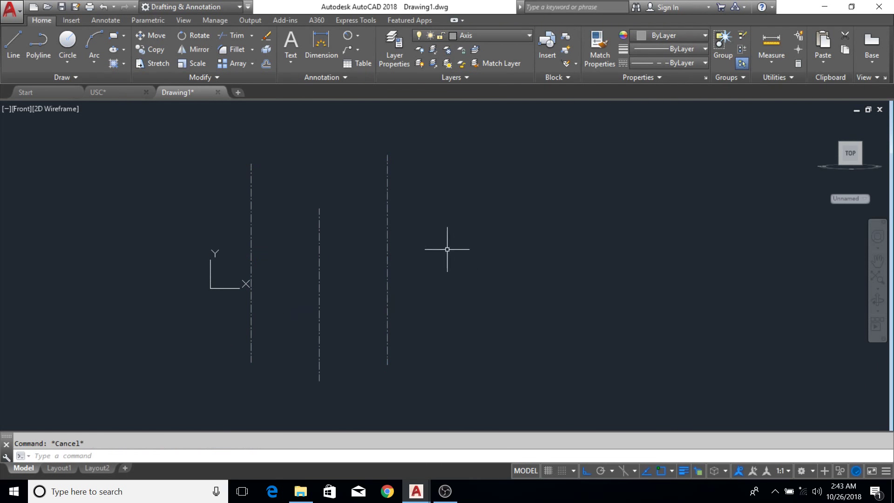
# - Preview a crossing selection over the three vertical lines, and try an enclosing window over only their middle portion
pyautogui.click(469, 206)
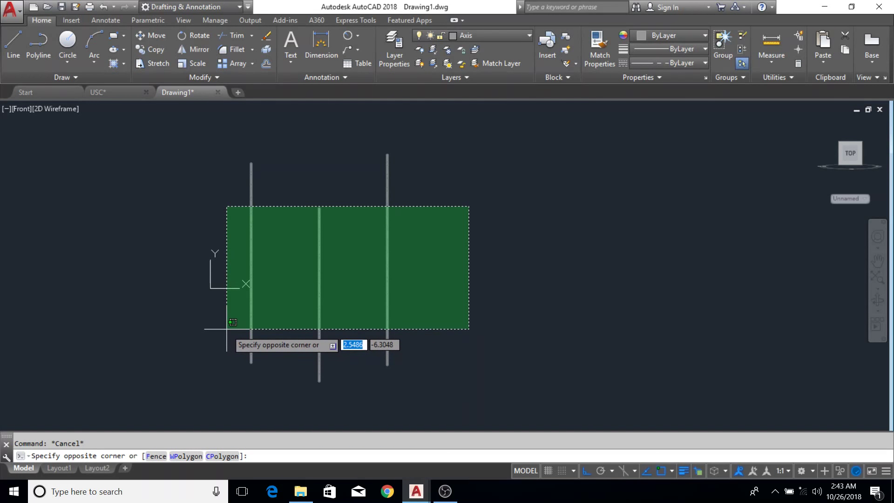
pyautogui.click(420, 251)
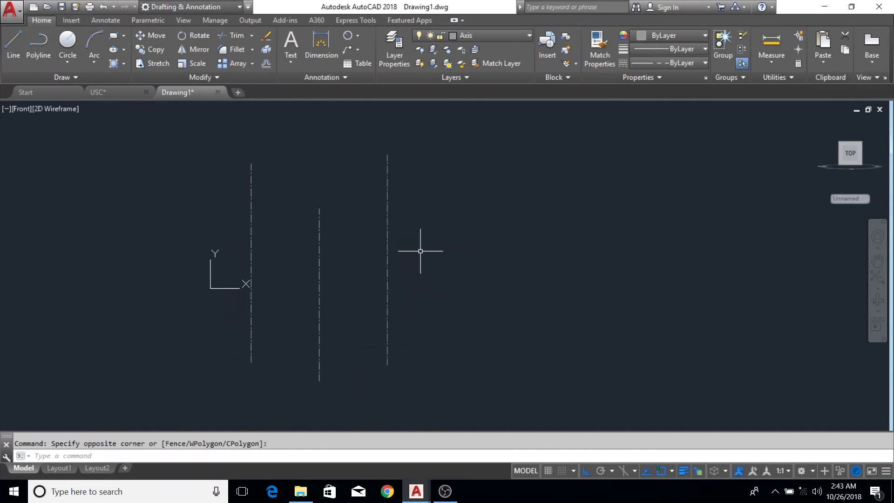
pyautogui.click(200, 187)
pyautogui.click(466, 312)
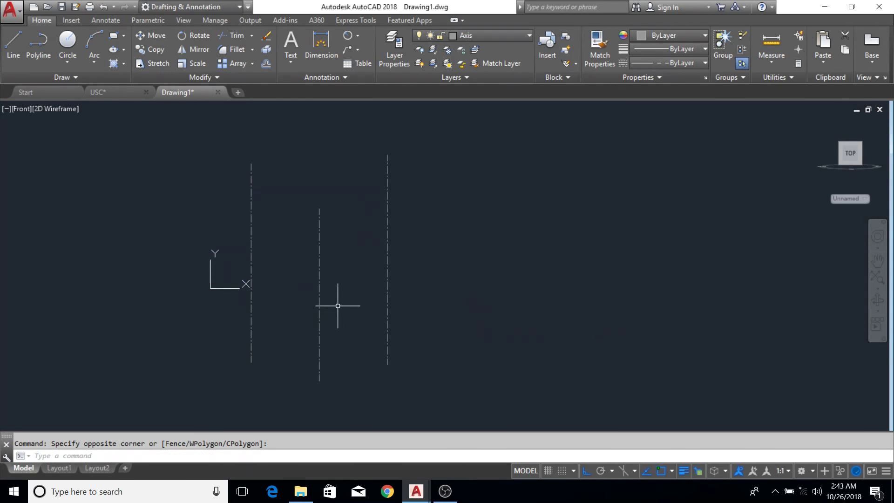
# - Preview an enclosing window selection around the full length of the leftmost vertical line
pyautogui.moveTo(319, 285); pyautogui.dragTo(374, 267, button='middle')
pyautogui.moveTo(288, 284); pyautogui.dragTo(275, 308, button='middle')
pyautogui.click(207, 147)
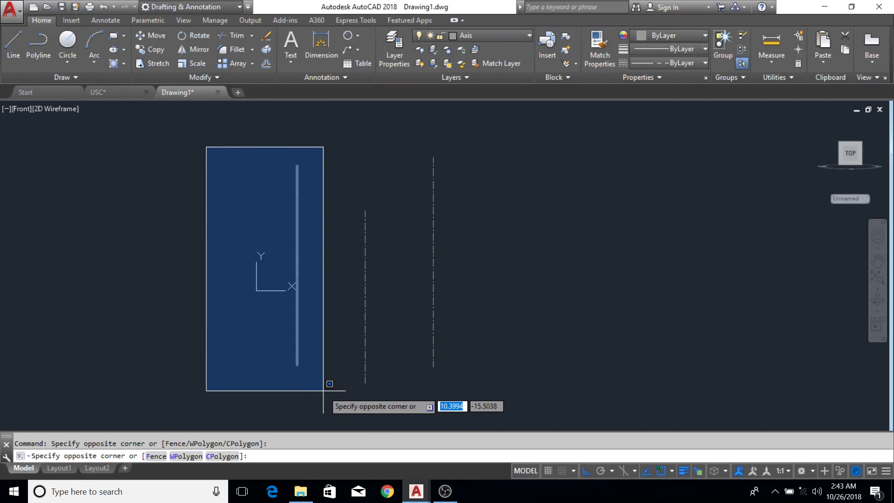
pyautogui.click(275, 315)
# - Draw a large circle in the empty area to the right of the three vertical lines
pyautogui.moveTo(343, 343); pyautogui.dragTo(344, 298, button='middle')
pyautogui.moveTo(458, 295); pyautogui.dragTo(419, 303, button='middle')
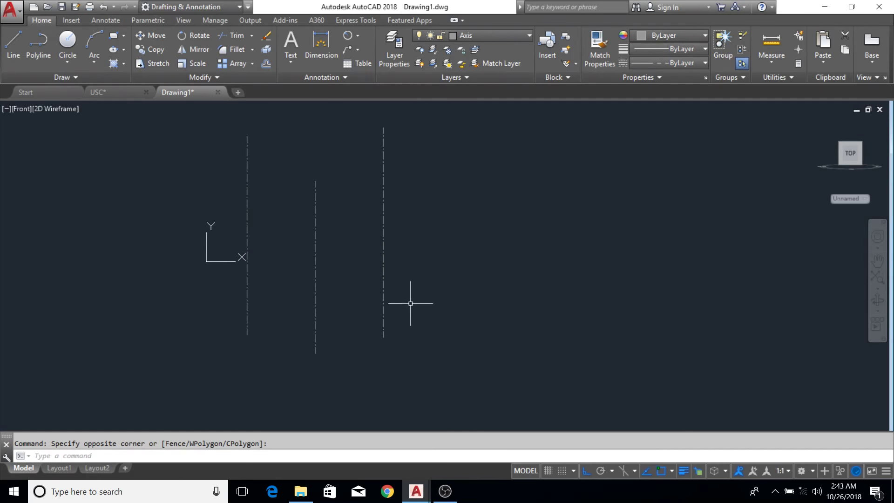
pyautogui.write('c')
pyautogui.press('Return')
pyautogui.click(500, 245)
pyautogui.moveTo(596, 297); pyautogui.dragTo(494, 305, button='middle')
pyautogui.moveTo(396, 261)
pyautogui.mouseDown(button='middle')
pyautogui.moveTo(425, 256)
pyautogui.moveTo(425, 278)
pyautogui.mouseUp(button='middle')
pyautogui.click(431, 345)
# - Draw two progressively smaller circles inside the large circle, both concentric with it
pyautogui.press('Return')
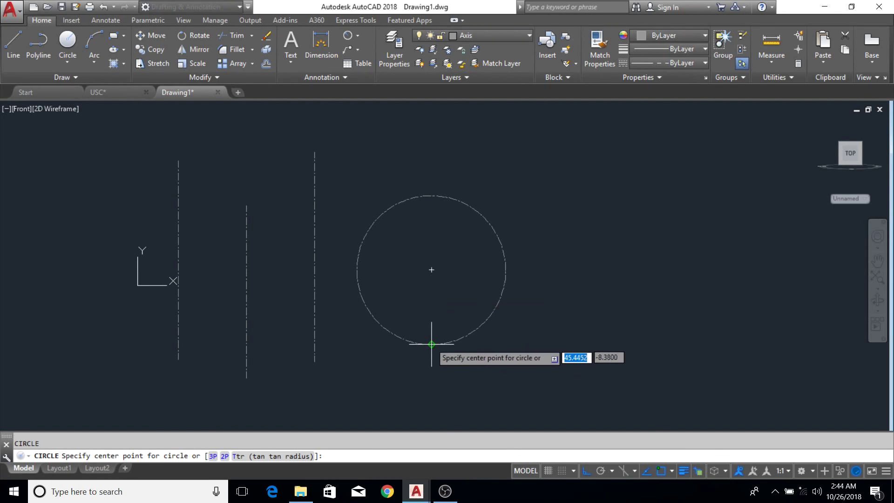
pyautogui.click(431, 270)
pyautogui.click(481, 275)
pyautogui.press('Return')
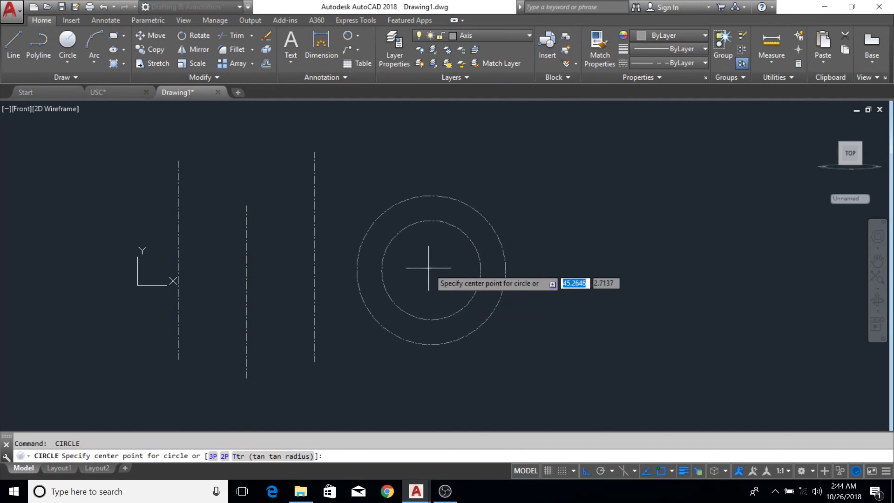
pyautogui.click(431, 269)
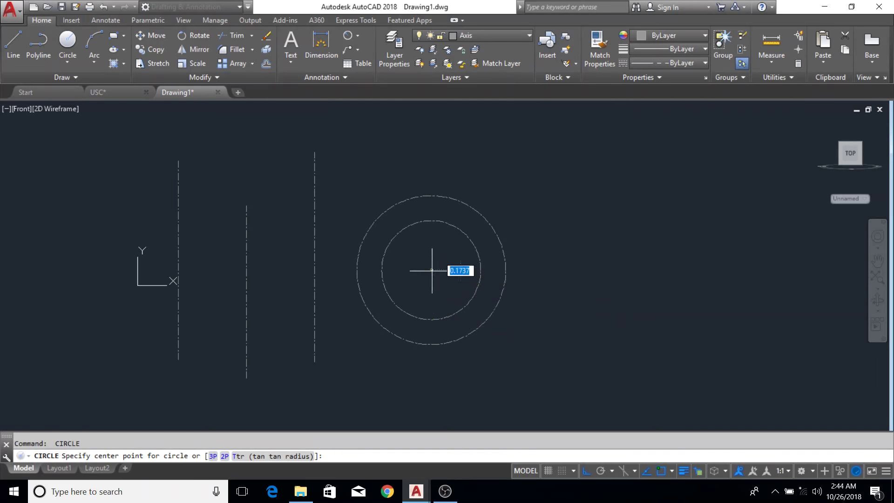
pyautogui.click(471, 272)
# - Add a concentric circle of radius about 9.6 inside the outermost one, and another slightly smaller one just inside it
pyautogui.press('Return')
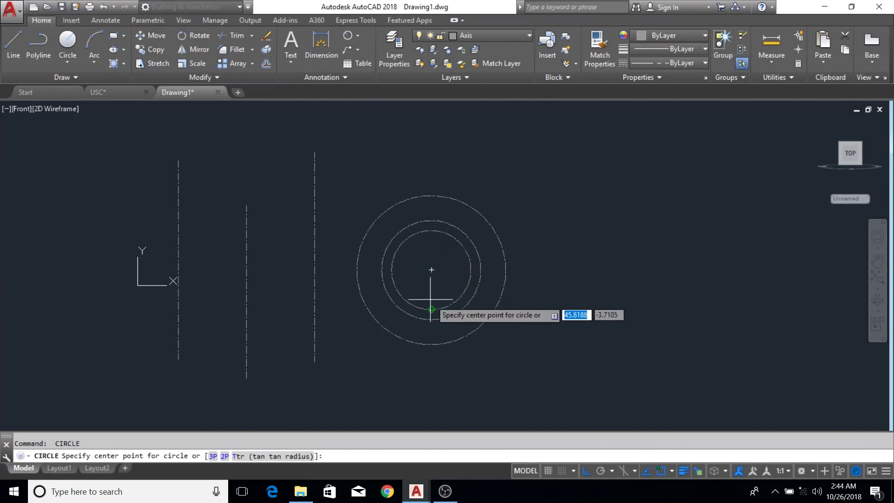
pyautogui.click(431, 269)
pyautogui.click(493, 274)
pyautogui.press('Return')
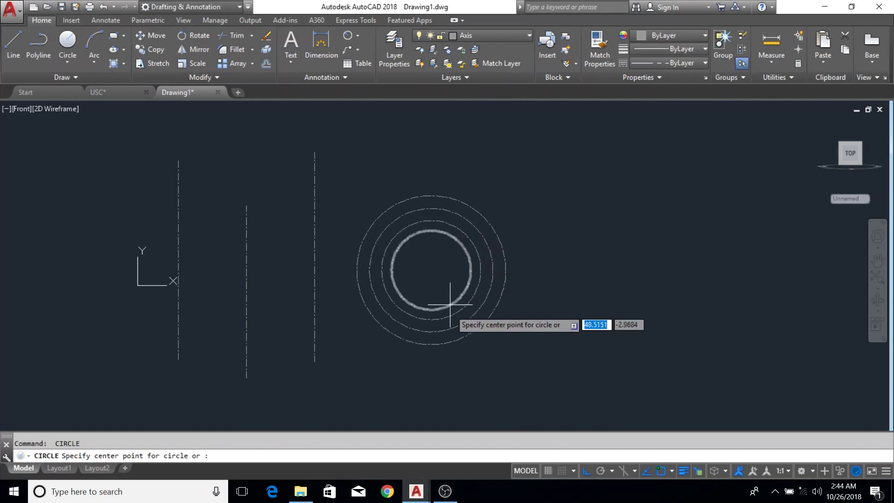
pyautogui.click(431, 270)
pyautogui.scroll(2, 486, 265)
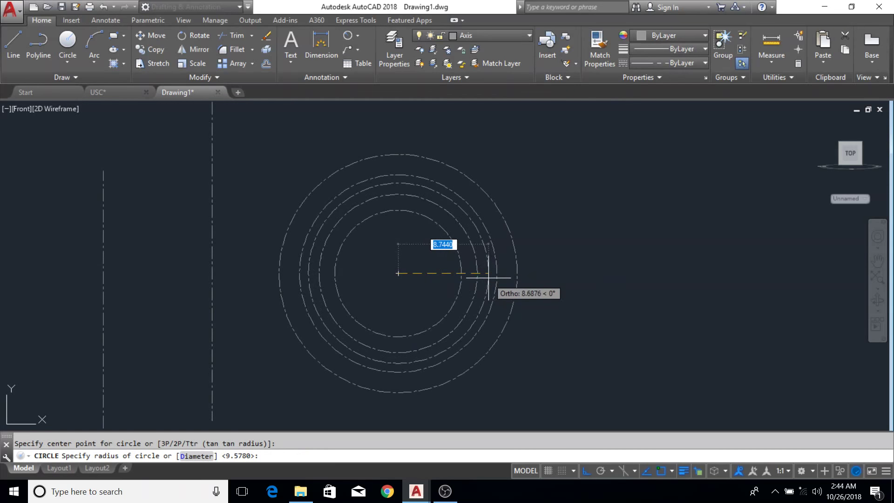
pyautogui.click(485, 275)
pyautogui.moveTo(561, 293)
pyautogui.mouseDown(button='middle')
pyautogui.moveTo(558, 273)
pyautogui.moveTo(502, 273)
pyautogui.mouseUp(button='middle')
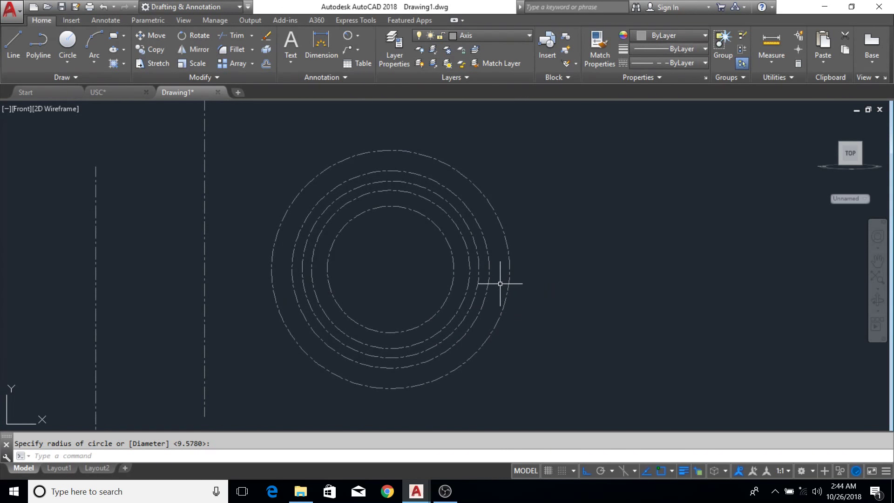
pyautogui.write('l')
pyautogui.press('Return')
pyautogui.click(484, 242)
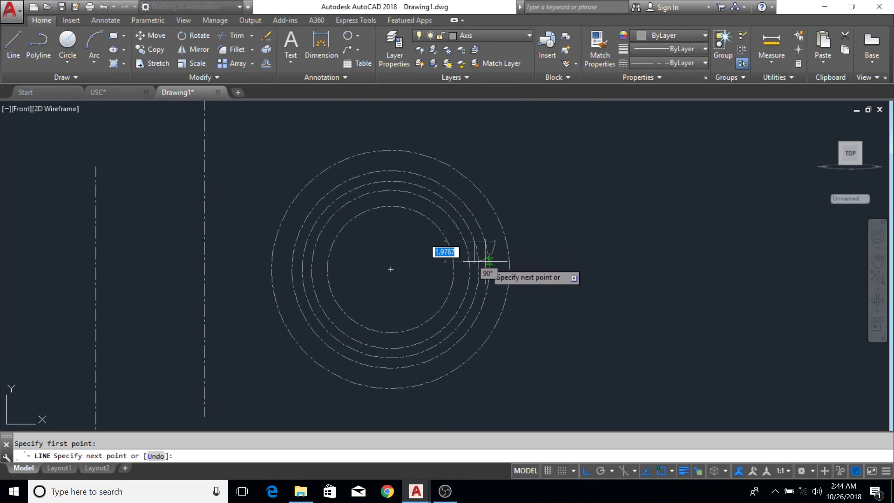
pyautogui.press('Escape')
# - Draw a small circle of radius about 0.94 overlapping the middle rings at the upper right of the concentric circles
pyautogui.write('c')
pyautogui.press('Return')
pyautogui.scroll(8, 465, 238)
pyautogui.click(466, 237)
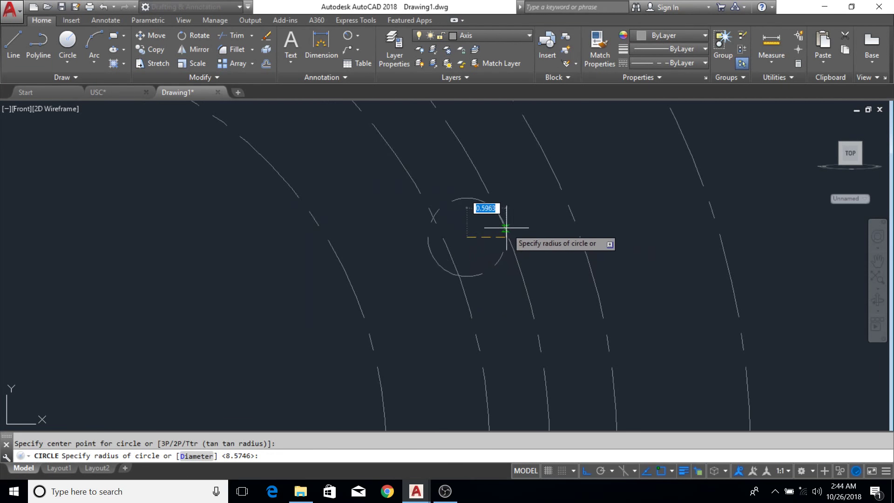
pyautogui.click(529, 223)
pyautogui.scroll(-5, 463, 210)
# - Draw a circle of radius about 1.43 across the middle rings, above and left of the first small circle
pyautogui.press('Return')
pyautogui.scroll(5, 463, 209)
pyautogui.click(460, 225)
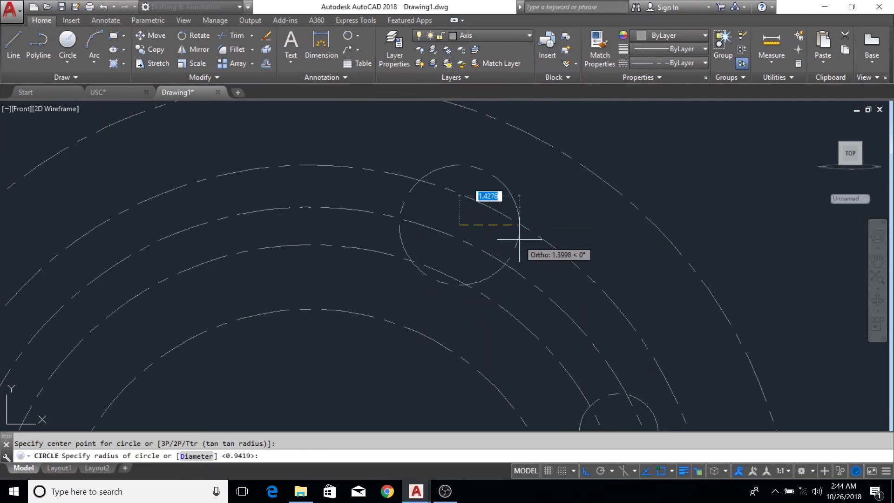
pyautogui.click(519, 240)
# - Draw another circle of radius about 1.43 across the rings' upper left, and a larger one farther down their left side
pyautogui.press('Return')
pyautogui.scroll(-5, 395, 254)
pyautogui.click(331, 254)
pyautogui.press('Return')
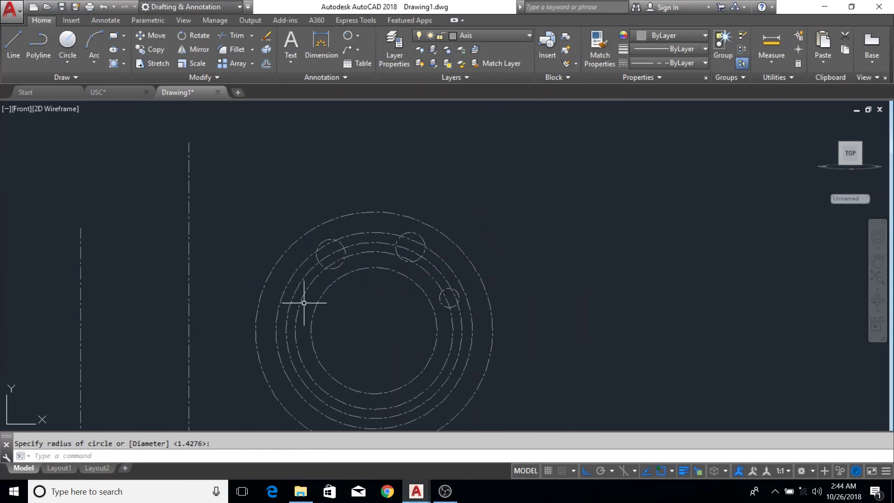
pyautogui.press('Return')
pyautogui.click(279, 303)
pyautogui.scroll(-2, 374, 264)
# - Preview a crossing selection over the right half of the concentric circles and leave it without selecting anything
pyautogui.moveTo(423, 315); pyautogui.dragTo(385, 296, button='middle')
pyautogui.moveTo(409, 340); pyautogui.dragTo(452, 308, button='middle')
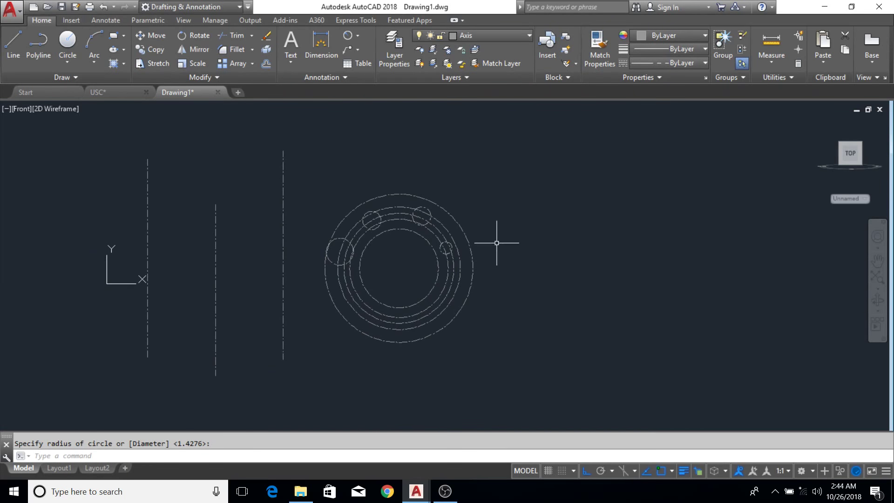
pyautogui.click(569, 143)
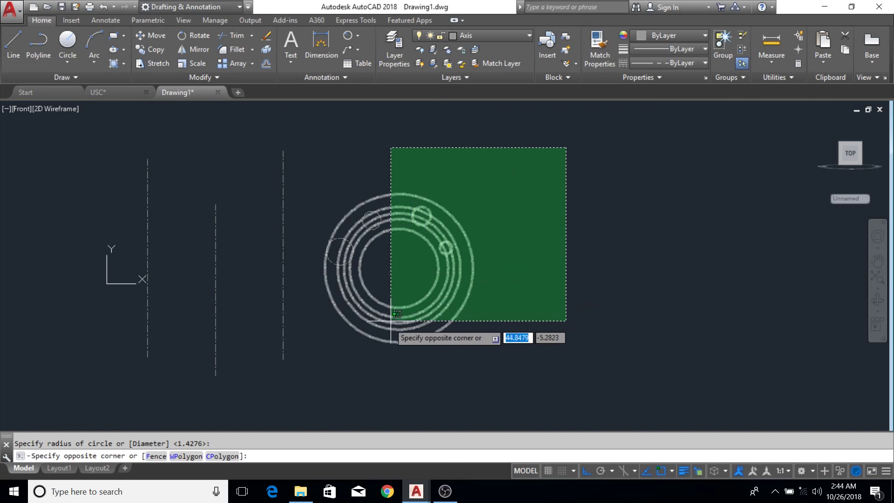
pyautogui.click(578, 210)
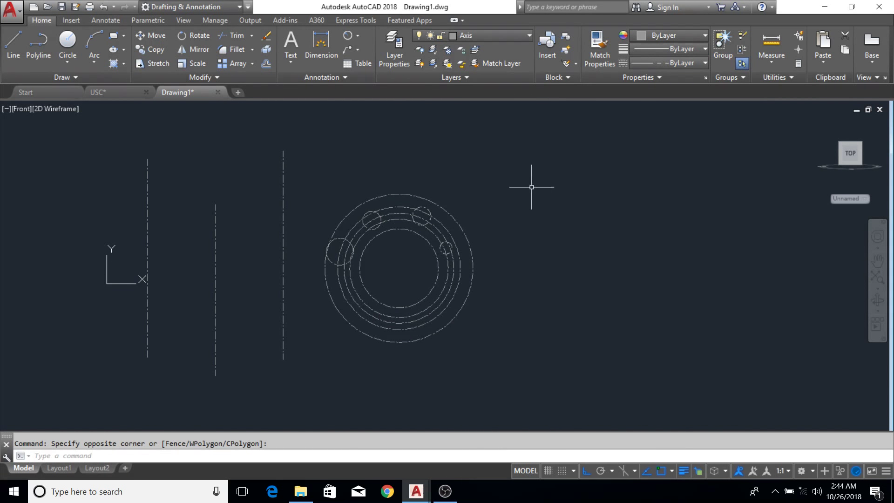
# - Preview a crossing selection that covers the whole group of concentric and small circles, leaving nothing selected
pyautogui.click(520, 172)
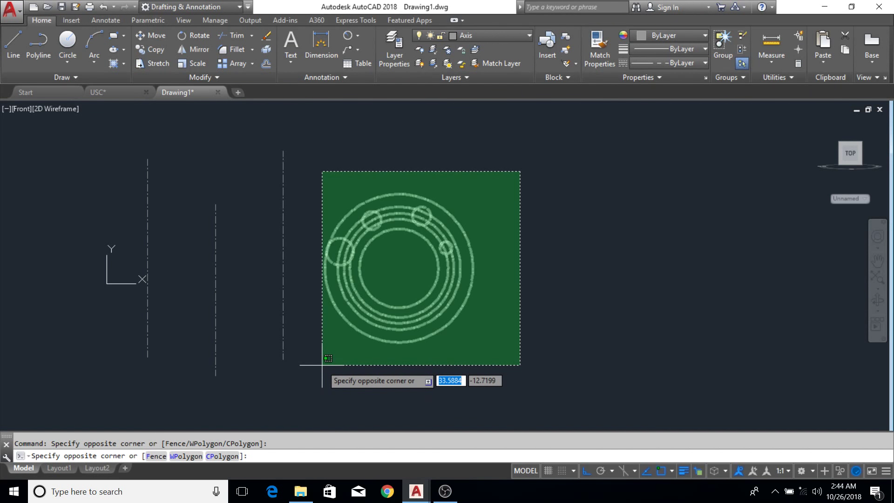
pyautogui.click(509, 252)
pyautogui.moveTo(520, 299); pyautogui.dragTo(497, 286, button='middle')
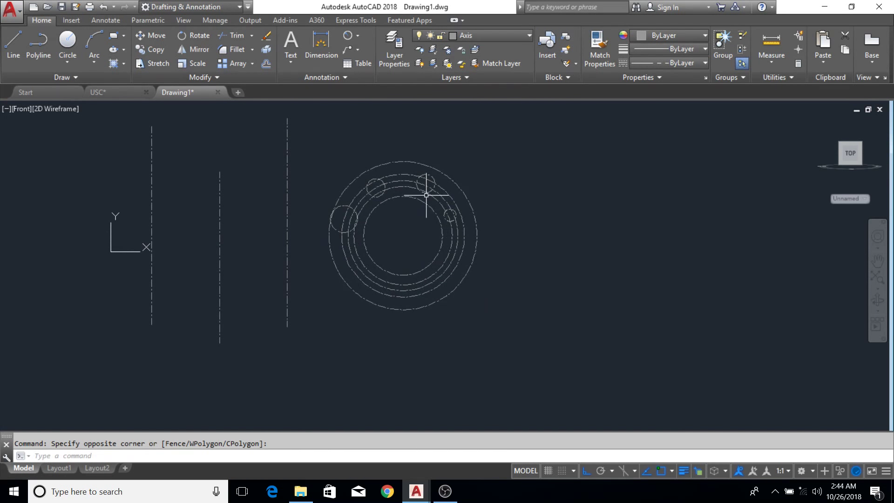
pyautogui.moveTo(426, 193); pyautogui.dragTo(435, 203, button='middle')
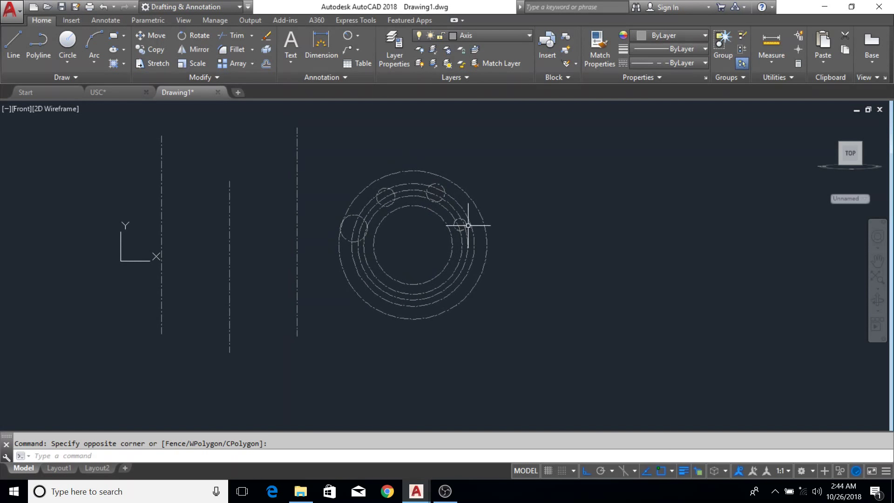
pyautogui.moveTo(416, 249); pyautogui.dragTo(405, 289, button='middle')
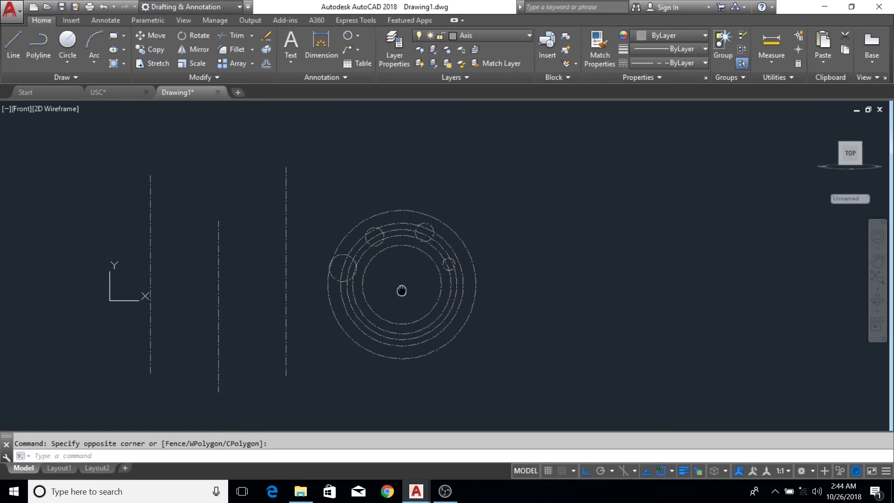
# - Select the circles with a crossing window from their upper right to their lower left, and clear the selection
pyautogui.click(519, 180)
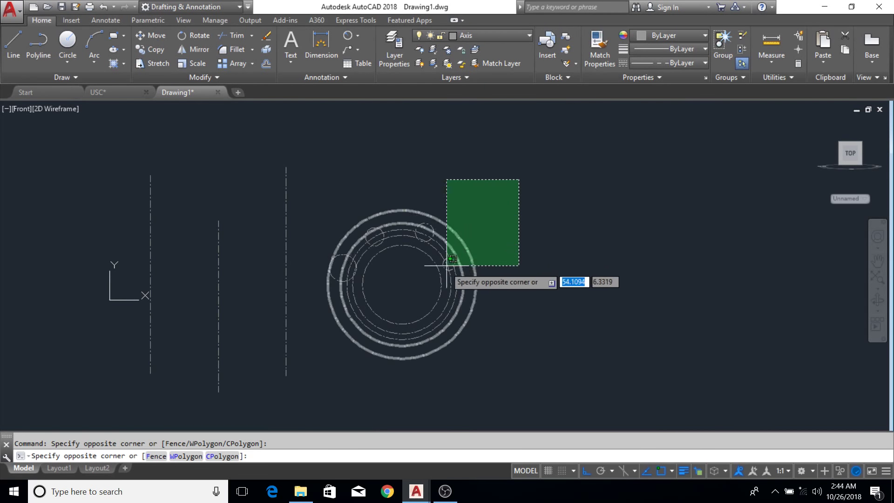
pyautogui.click(317, 319)
pyautogui.press('Escape')
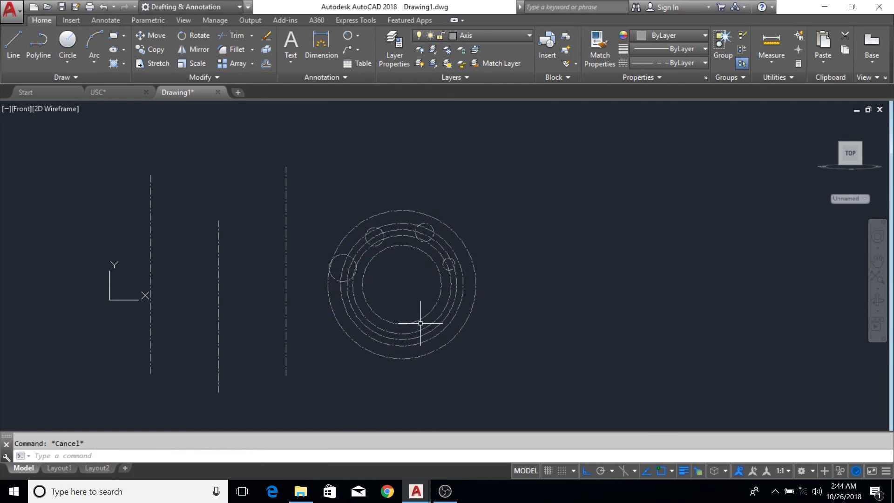
# - Compare an enclosing window and a crossing window over the upper part of the leftmost vertical line, cancelling both
pyautogui.moveTo(497, 299)
pyautogui.mouseDown(button='middle')
pyautogui.moveTo(537, 270)
pyautogui.moveTo(507, 303)
pyautogui.mouseUp(button='middle')
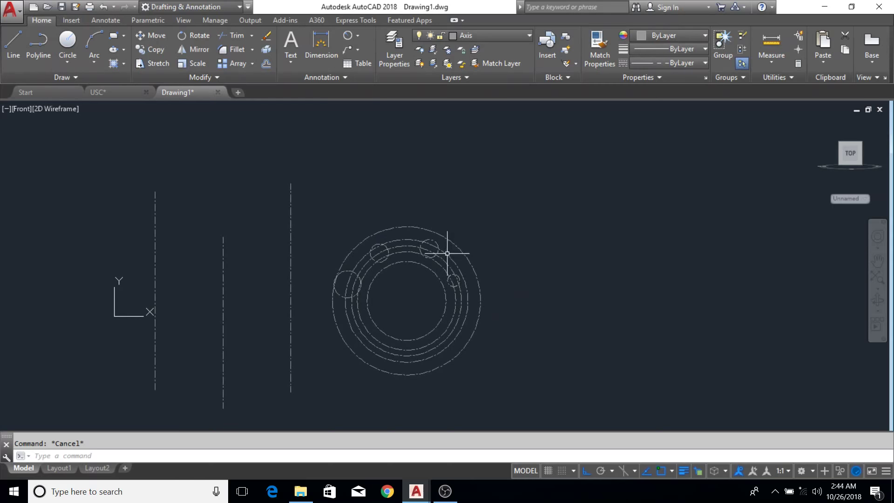
pyautogui.moveTo(281, 289)
pyautogui.mouseDown(button='middle')
pyautogui.moveTo(399, 224)
pyautogui.moveTo(407, 237)
pyautogui.mouseUp(button='middle')
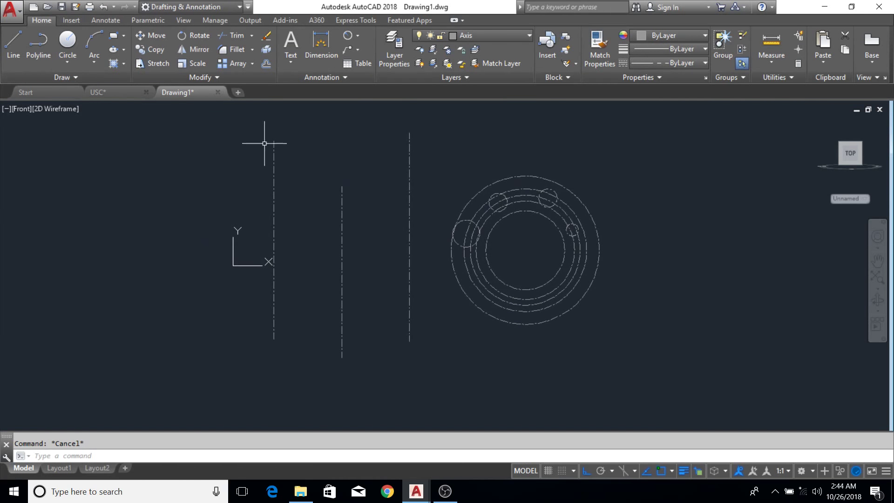
pyautogui.click(209, 126)
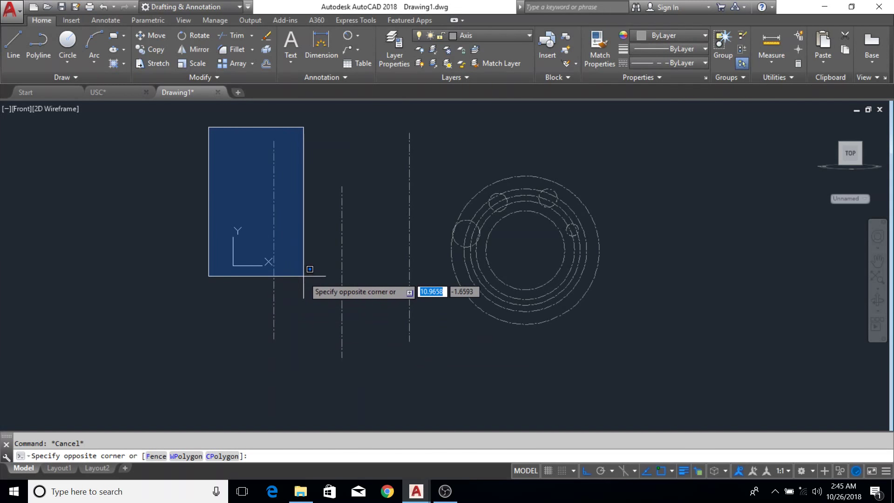
pyautogui.press('Escape')
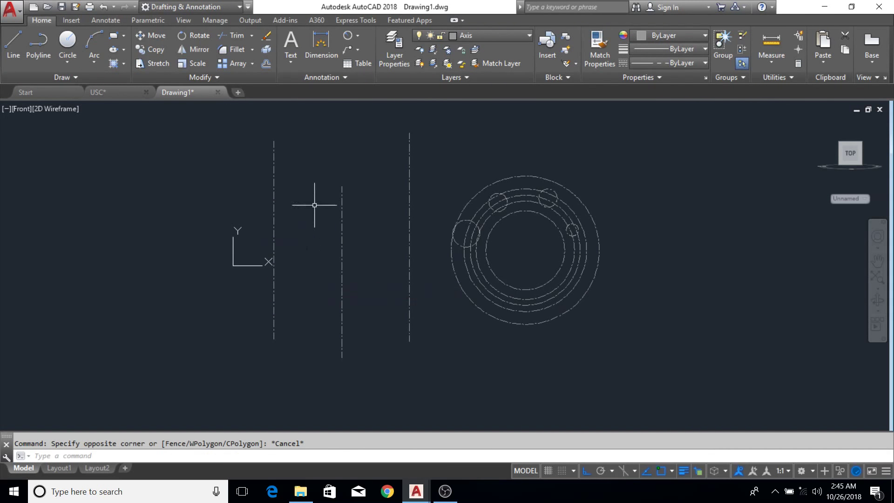
pyautogui.click(310, 129)
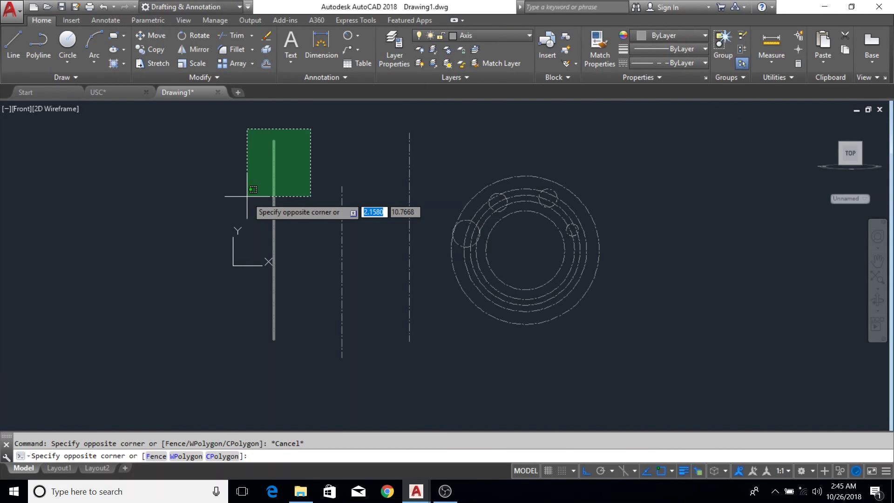
pyautogui.press('Escape')
# - Select the smallest circle on the right side of the rings individually
pyautogui.moveTo(493, 241); pyautogui.dragTo(447, 265, button='middle')
pyautogui.moveTo(519, 236); pyautogui.dragTo(442, 255, button='middle')
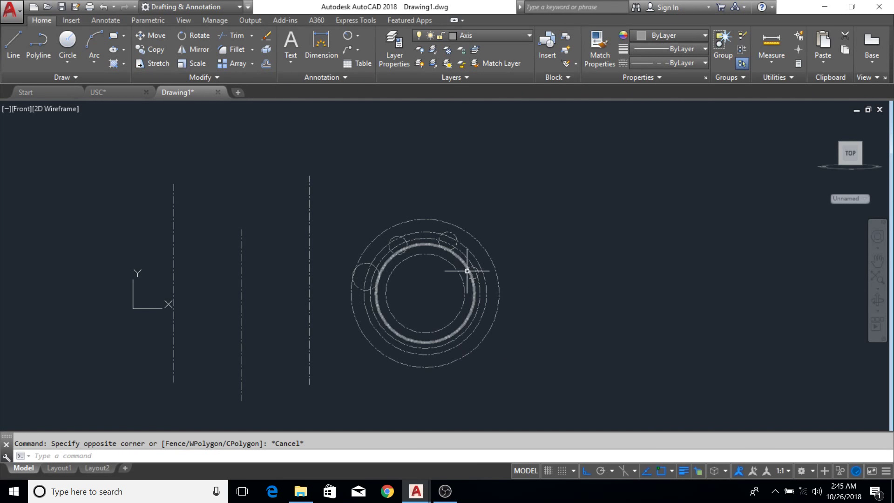
pyautogui.scroll(10, 473, 273)
pyautogui.click(488, 294)
pyautogui.scroll(-6, 485, 286)
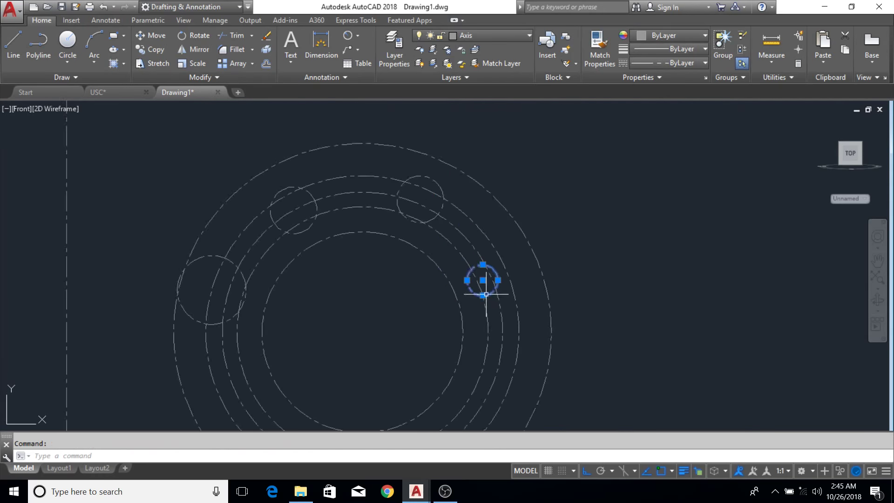
# - Add the two upper small circles to the selection one by one, and clear the whole selection
pyautogui.scroll(2, 459, 239)
pyautogui.click(469, 233)
pyautogui.scroll(-2, 468, 233)
pyautogui.scroll(-3, 457, 245)
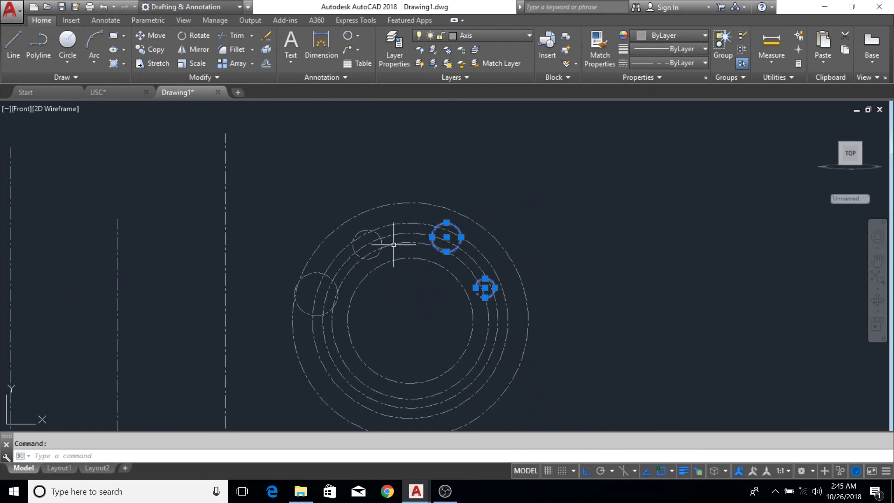
pyautogui.scroll(3, 374, 238)
pyautogui.click(367, 238)
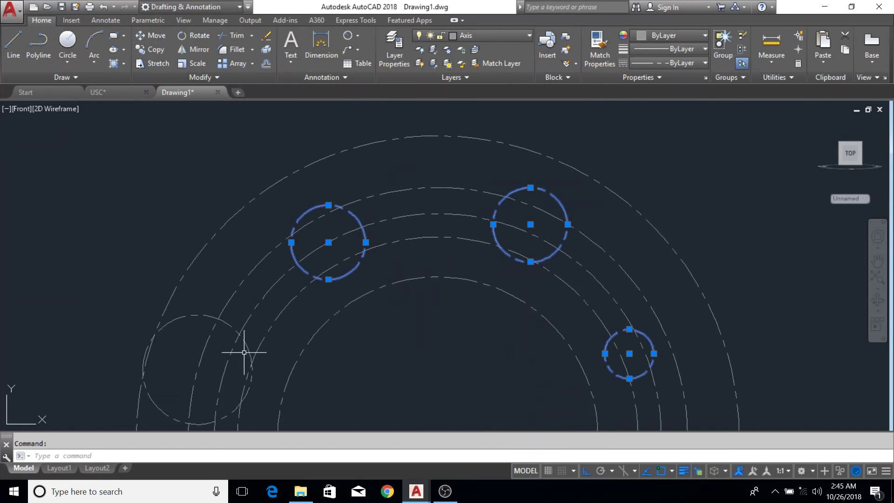
pyautogui.scroll(-3, 405, 245)
pyautogui.scroll(-1, 424, 245)
pyautogui.press('Escape')
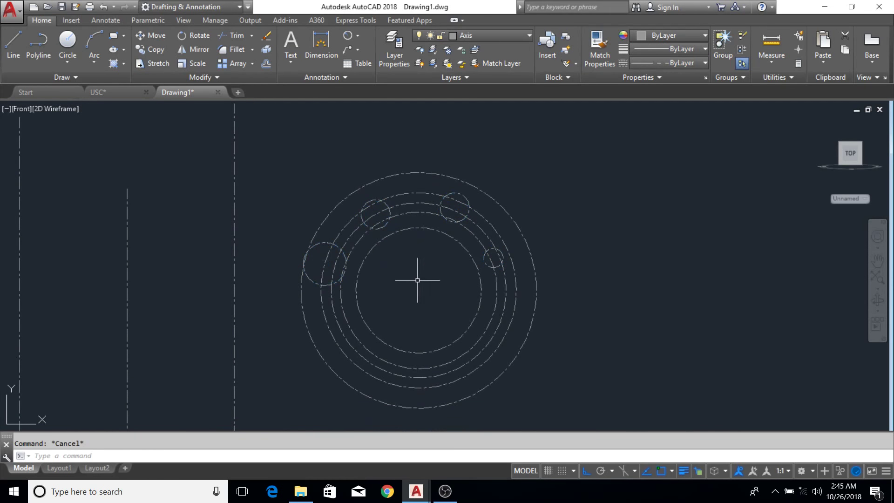
# - Select the four small circles together with an enclosing window over the upper half of the rings, and clear the selection
pyautogui.scroll(2, 418, 252)
pyautogui.moveTo(439, 255)
pyautogui.mouseDown(button='middle')
pyautogui.moveTo(387, 249)
pyautogui.moveTo(371, 289)
pyautogui.moveTo(400, 274)
pyautogui.mouseUp(button='middle')
pyautogui.scroll(3, 457, 263)
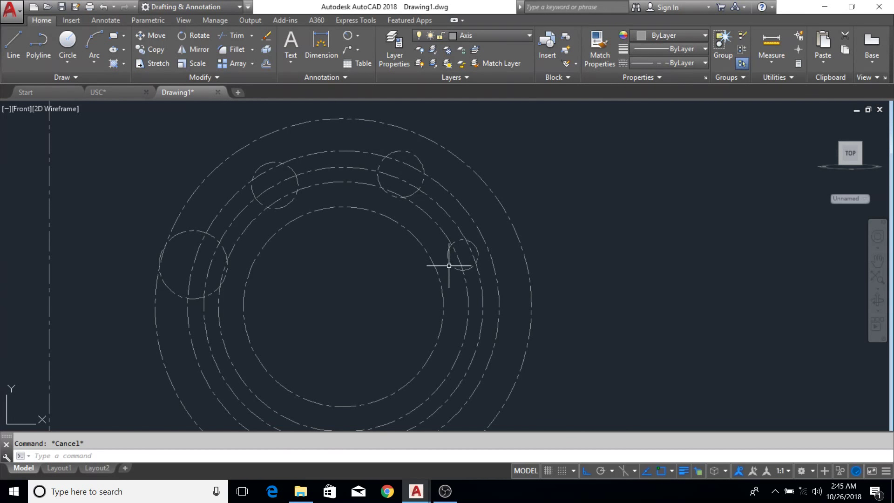
pyautogui.scroll(-4, 355, 273)
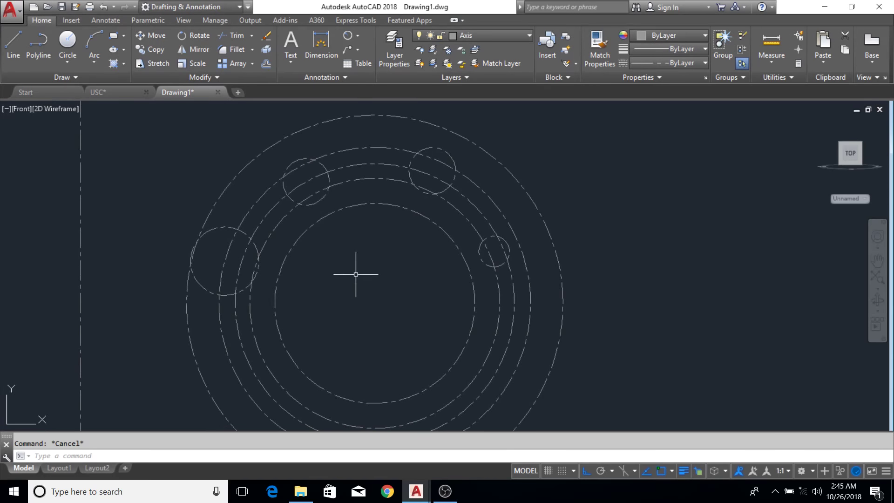
pyautogui.moveTo(377, 275); pyautogui.dragTo(368, 291, button='middle')
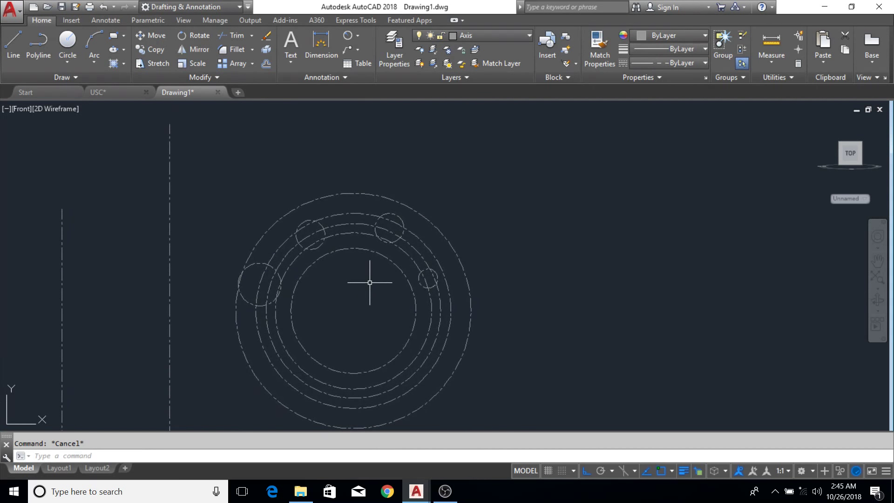
pyautogui.click(193, 150)
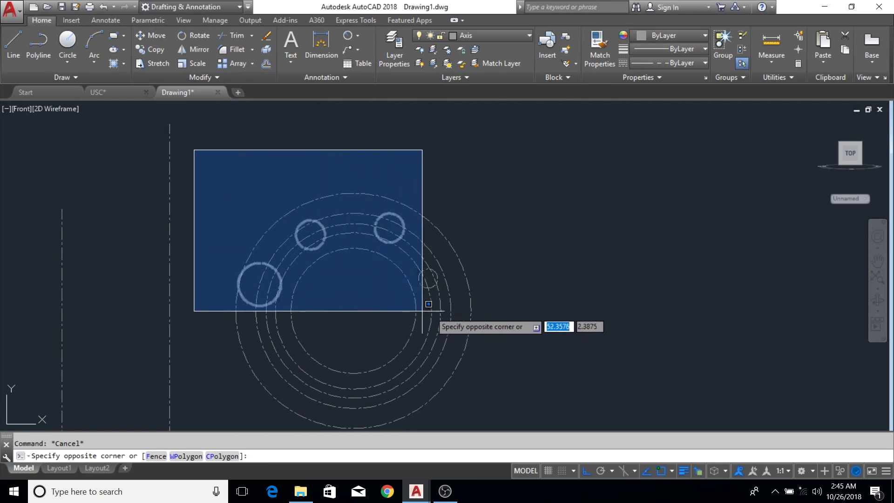
pyautogui.click(484, 317)
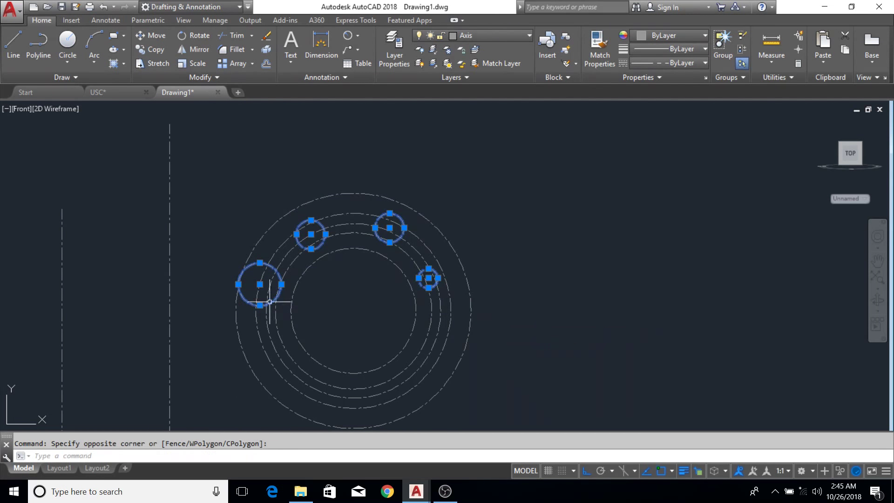
pyautogui.press('Escape')
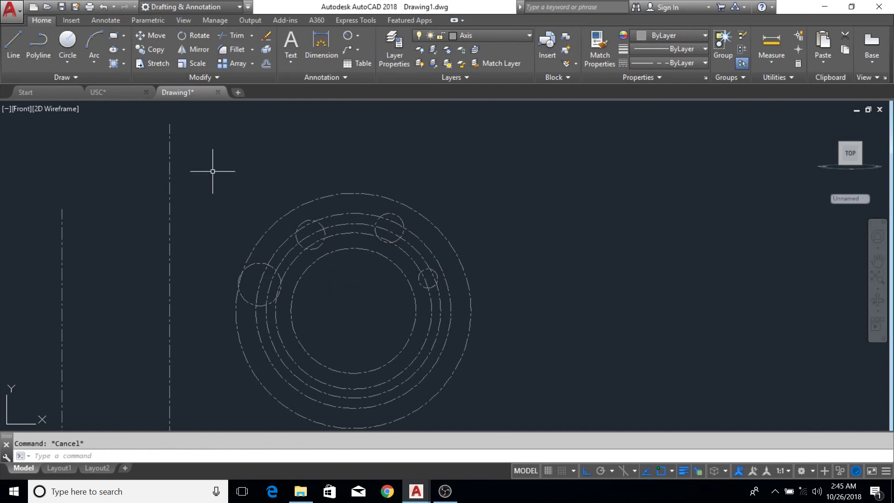
# - Compare an enclosing window around the four small circles with a crossing window over the rings' upper right, selecting nothing
pyautogui.click(212, 171)
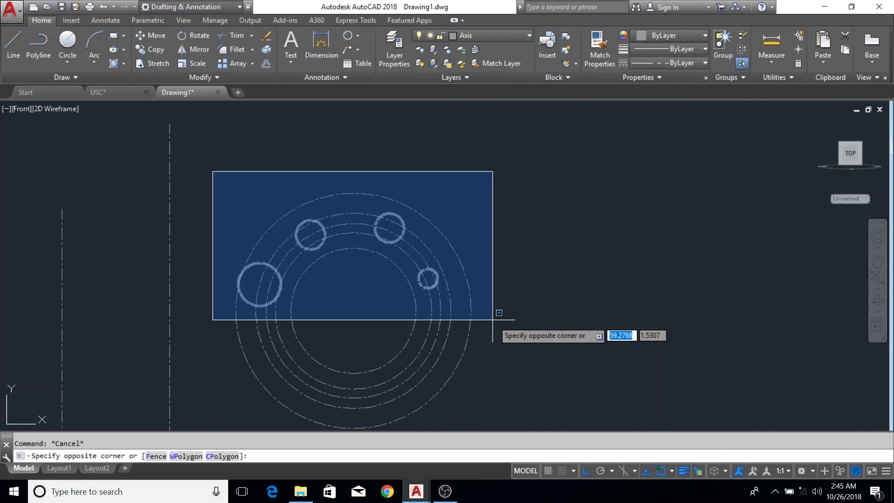
pyautogui.press('Escape')
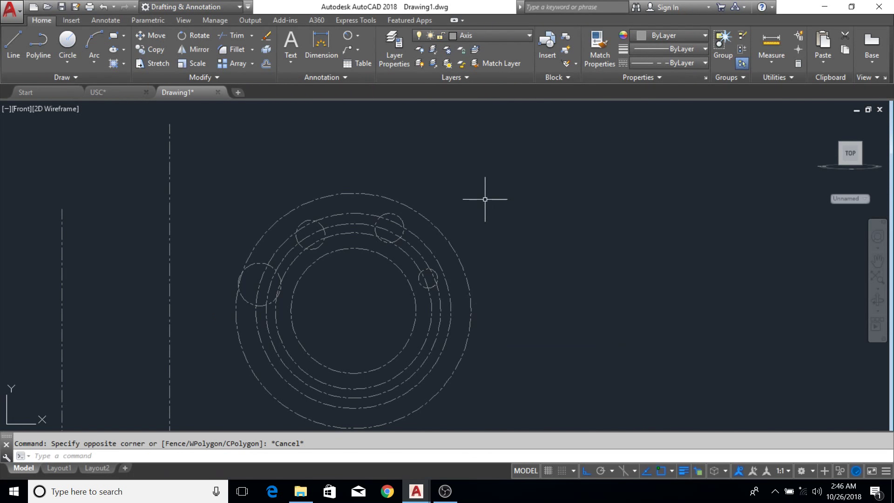
pyautogui.click(555, 162)
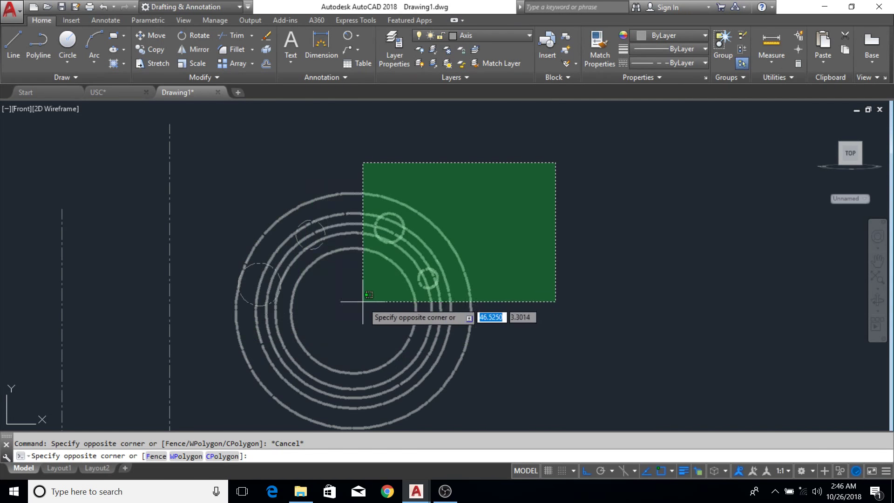
pyautogui.click(508, 256)
# - Compare an enclosing window over the upper half of the rings with a crossing window over their upper right, keeping nothing selected
pyautogui.moveTo(412, 302); pyautogui.dragTo(424, 289, button='middle')
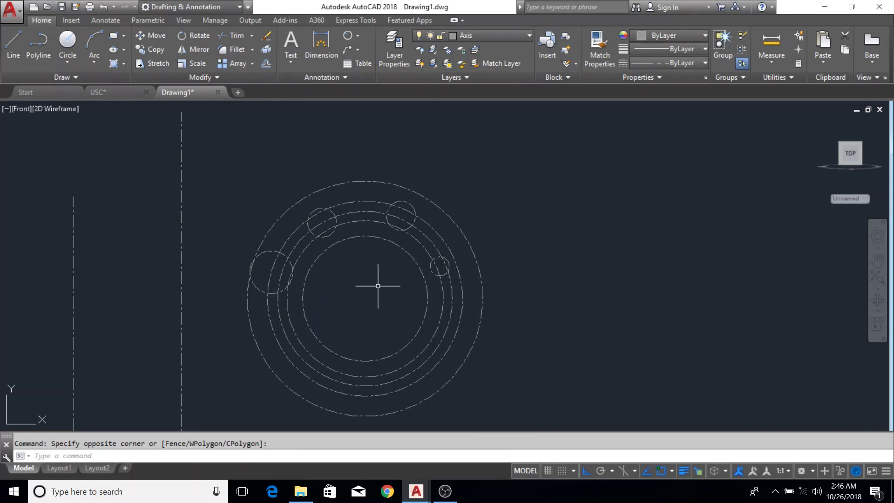
pyautogui.click(225, 155)
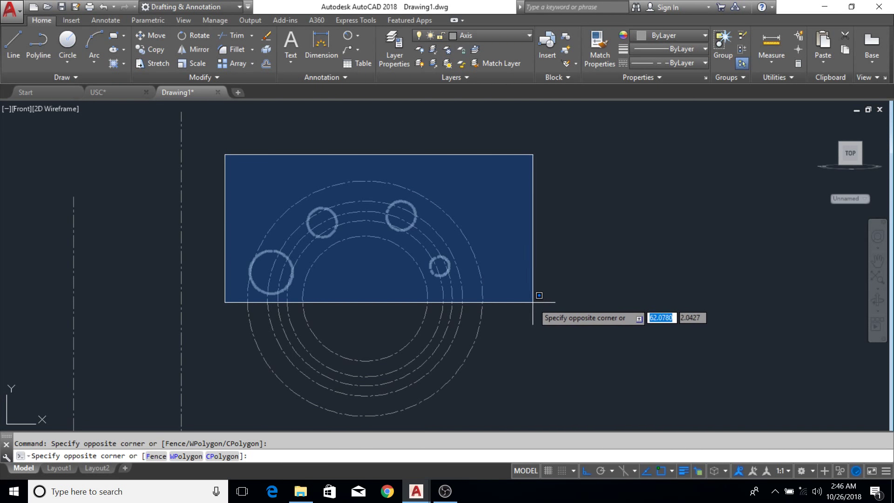
pyautogui.click(320, 151)
pyautogui.moveTo(473, 176); pyautogui.dragTo(468, 190, button='middle')
pyautogui.click(553, 151)
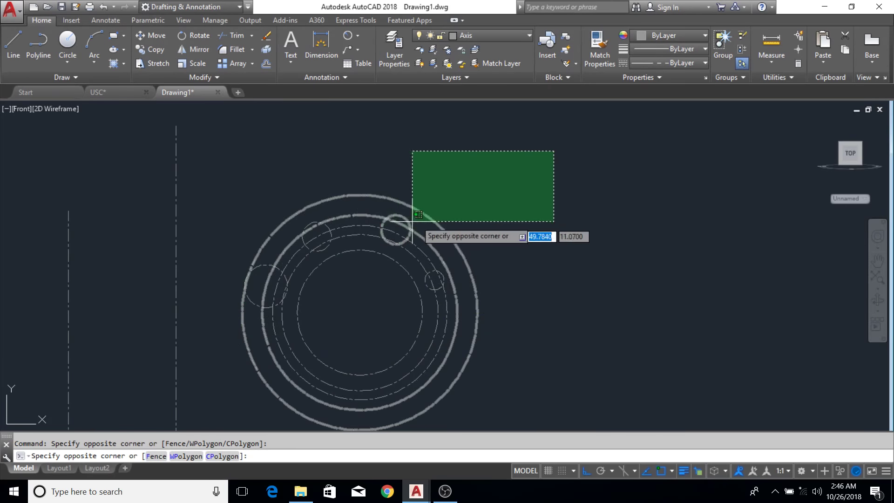
pyautogui.click(461, 201)
pyautogui.moveTo(507, 279); pyautogui.dragTo(518, 255, button='middle')
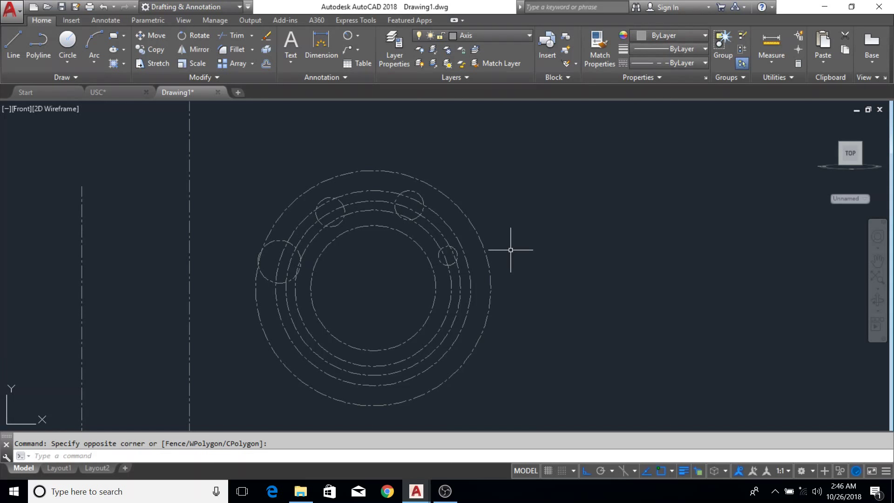
# - Erase the three vertical lines and all the ring circles together using one crossing window across the drawing
pyautogui.moveTo(363, 290)
pyautogui.mouseDown(button='middle')
pyautogui.moveTo(409, 256)
pyautogui.moveTo(453, 250)
pyautogui.mouseUp(button='middle')
pyautogui.scroll(-4, 409, 256)
pyautogui.scroll(2, 412, 258)
pyautogui.moveTo(387, 297); pyautogui.dragTo(411, 276, button='middle')
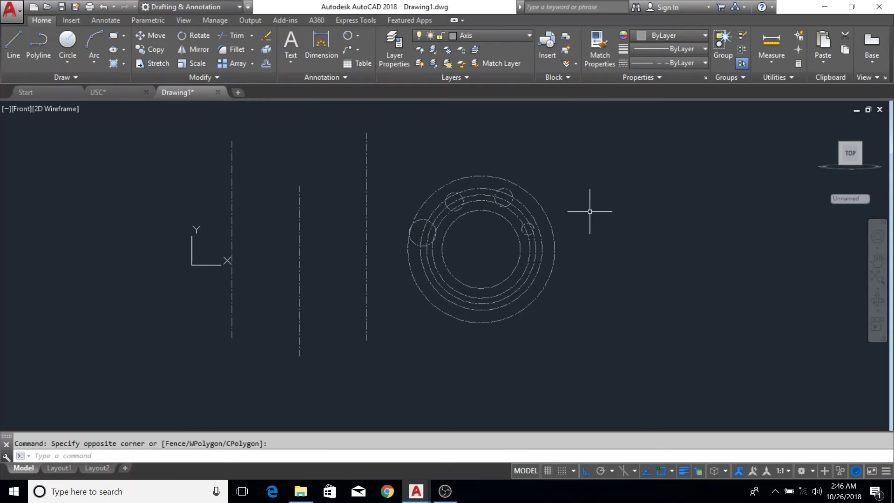
pyautogui.scroll(-2, 590, 211)
pyautogui.scroll(4, 583, 217)
pyautogui.scroll(-2, 543, 233)
pyautogui.click(644, 172)
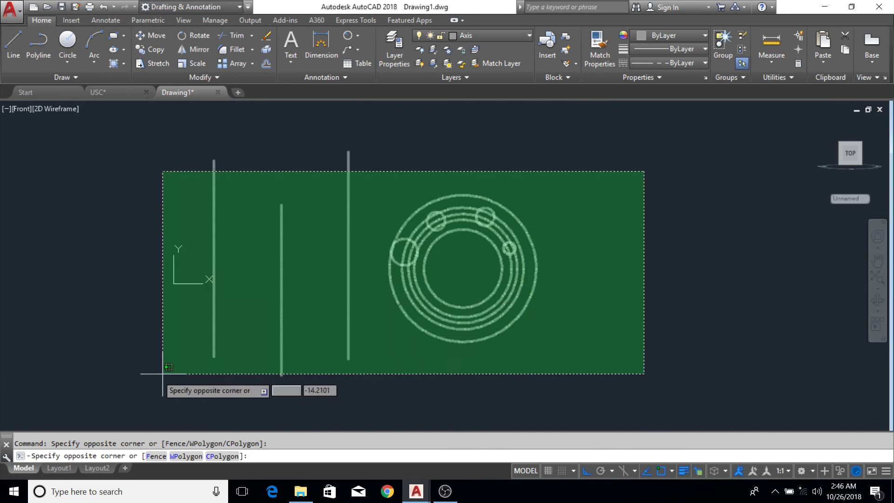
pyautogui.click(163, 373)
pyautogui.moveTo(303, 347); pyautogui.dragTo(279, 365, button='middle')
pyautogui.press('Delete')
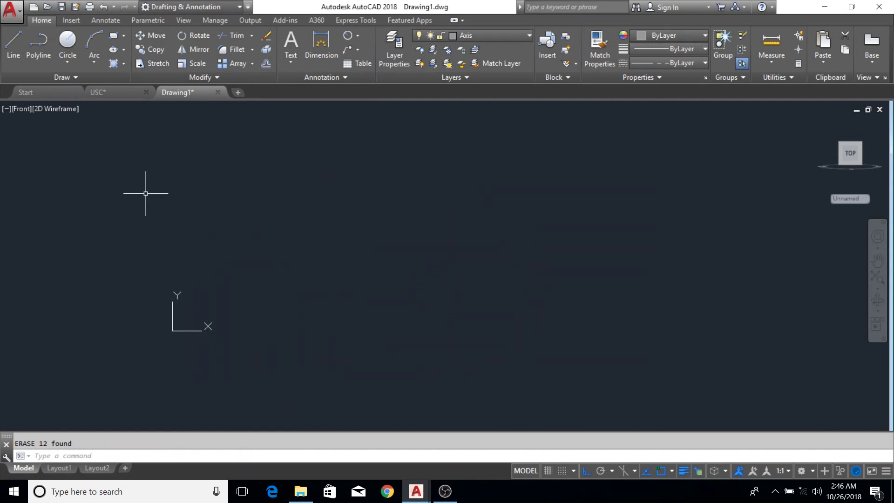
# - Undo the last erasure of the lines and circles
pyautogui.moveTo(169, 178); pyautogui.dragTo(201, 179, button='middle')
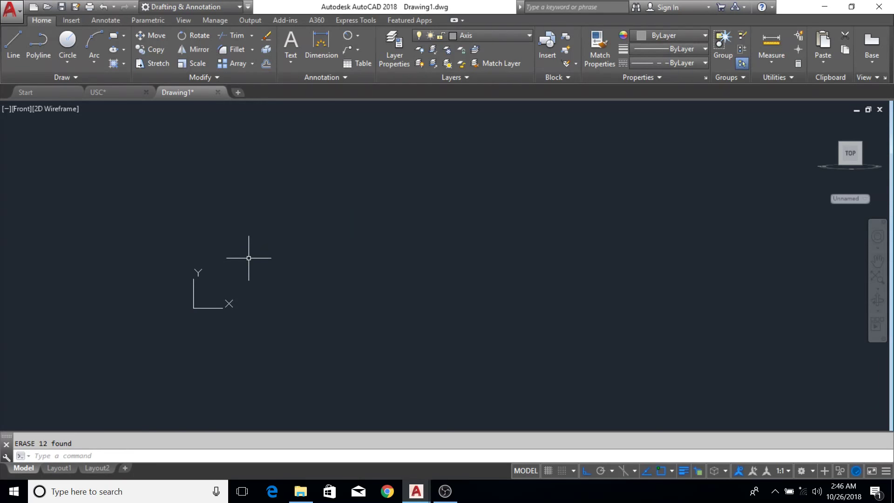
pyautogui.hotkey('ctrl', 'z')
pyautogui.moveTo(380, 265)
pyautogui.mouseDown(button='middle')
pyautogui.moveTo(403, 210)
pyautogui.moveTo(379, 255)
pyautogui.moveTo(331, 251)
pyautogui.mouseUp(button='middle')
pyautogui.moveTo(260, 283); pyautogui.dragTo(289, 267, button='middle')
# - Draw a horizontal line across the lower part of the three vertical lines, extending slightly past both outer ones
pyautogui.write('l')
pyautogui.press('Return')
pyautogui.click(206, 284)
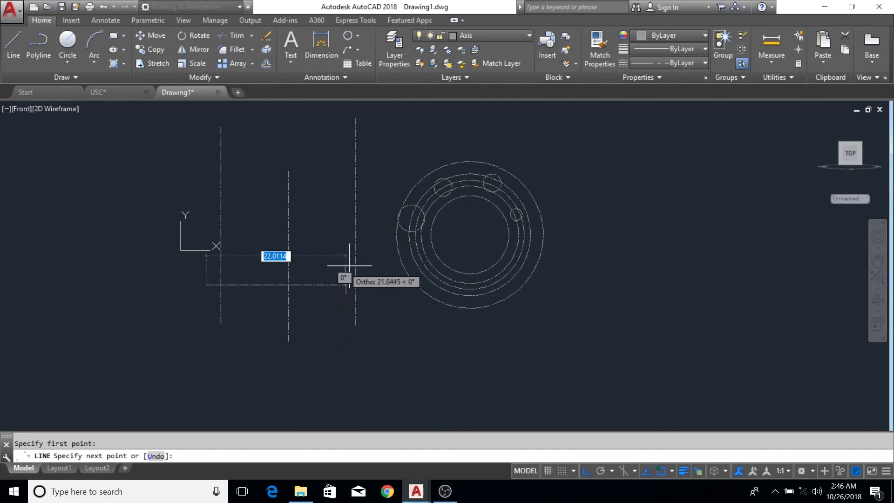
pyautogui.click(375, 282)
pyautogui.press('Escape')
# - Draw a second horizontal line across the three vertical lines, above and parallel to the lower one
pyautogui.moveTo(353, 223); pyautogui.dragTo(347, 247, button='middle')
pyautogui.press('Return')
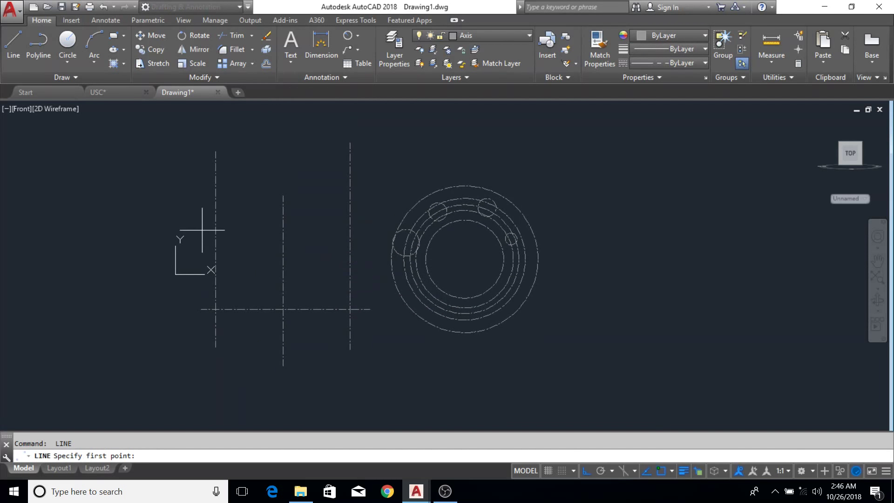
pyautogui.click(202, 229)
pyautogui.click(350, 230)
pyautogui.press('Escape')
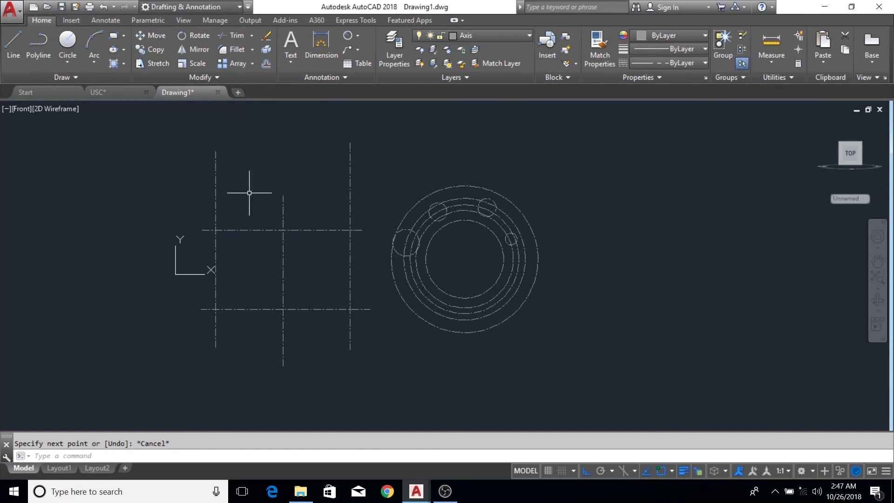
pyautogui.moveTo(259, 177); pyautogui.dragTo(267, 202, button='middle')
pyautogui.moveTo(269, 127); pyautogui.dragTo(269, 133, button='middle')
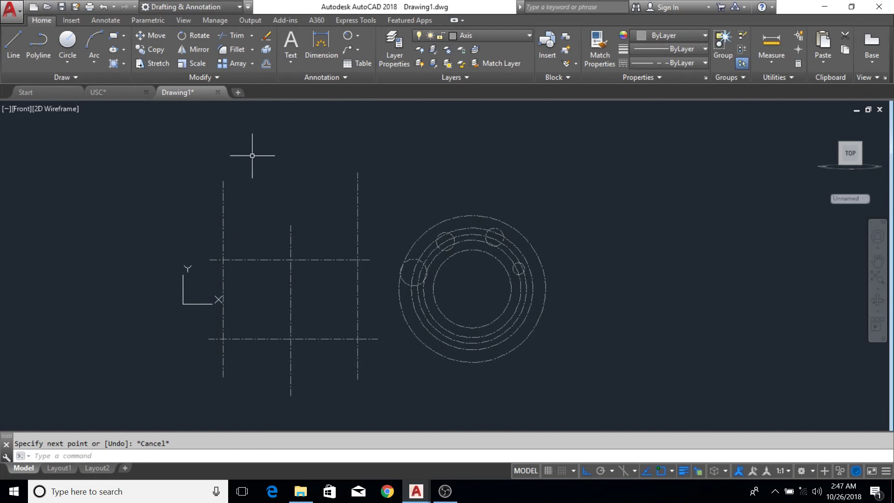
pyautogui.moveTo(212, 234); pyautogui.dragTo(241, 222, button='middle')
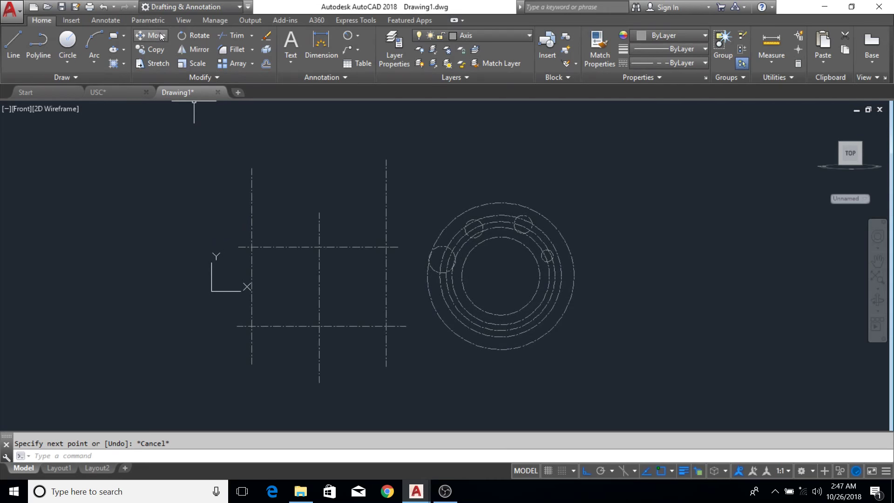
pyautogui.scroll(3, 260, 162)
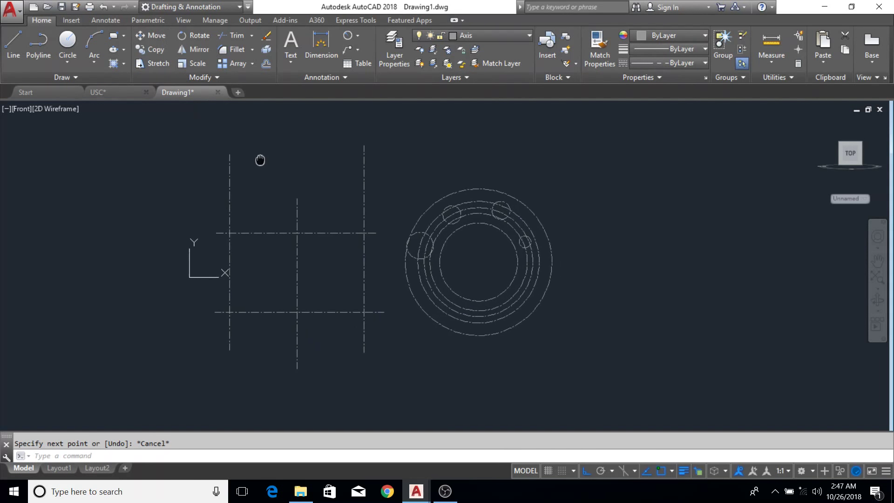
pyautogui.scroll(-5, 256, 163)
pyautogui.moveTo(363, 219); pyautogui.dragTo(293, 218, button='middle')
pyautogui.scroll(3, 399, 235)
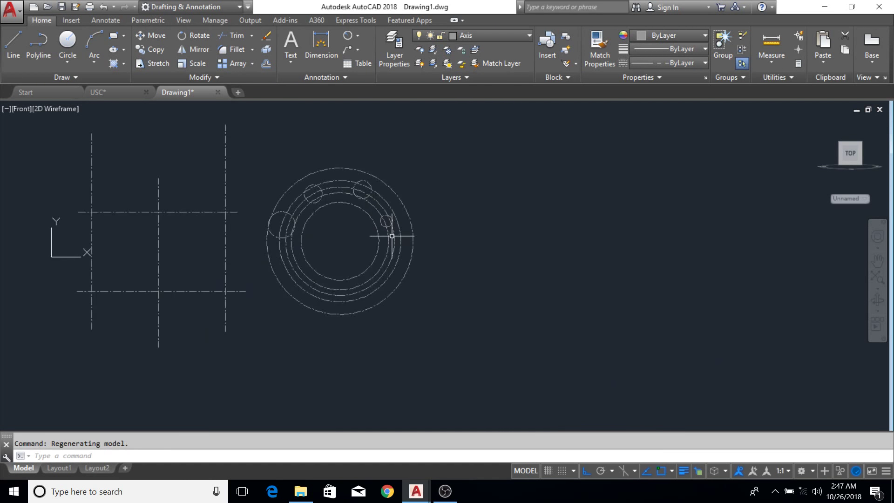
pyautogui.moveTo(455, 215); pyautogui.dragTo(410, 255, button='middle')
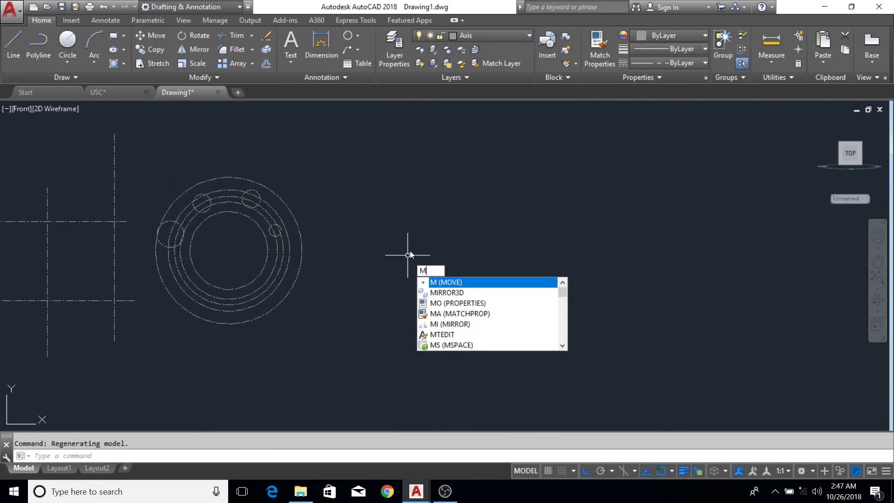
pyautogui.press('Escape')
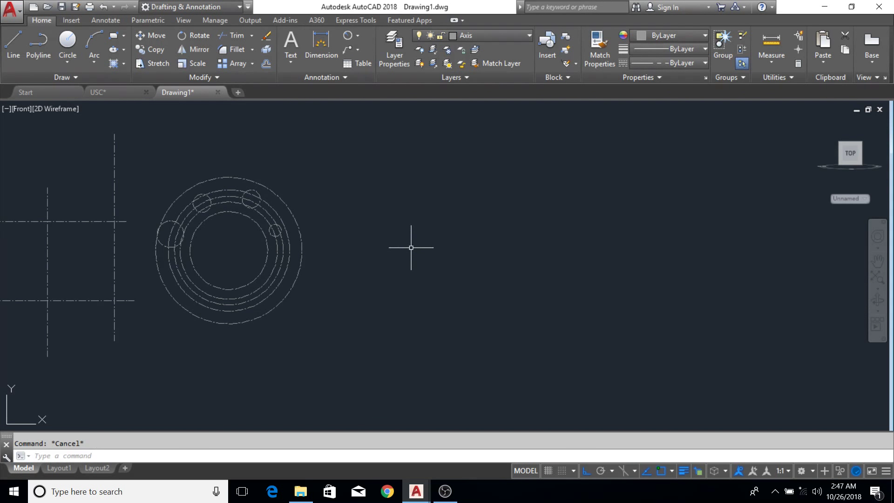
# - Draw a long horizontal line in the empty area to the right of the rings
pyautogui.write('l')
pyautogui.press('Return')
pyautogui.click(432, 273)
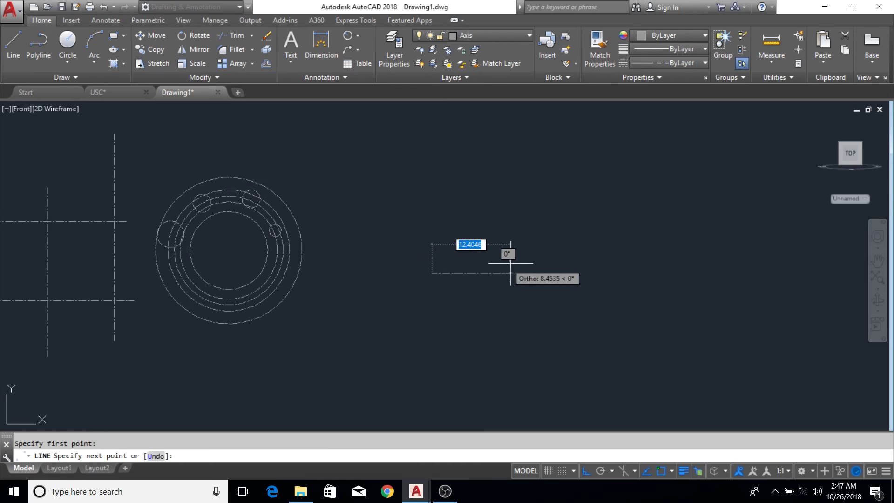
pyautogui.click(768, 231)
pyautogui.press('Escape')
pyautogui.moveTo(604, 280)
pyautogui.mouseDown(button='middle')
pyautogui.moveTo(600, 259)
pyautogui.moveTo(474, 310)
pyautogui.mouseUp(button='middle')
# - Draw a small circle centred on the new horizontal line near its left end
pyautogui.write('c')
pyautogui.press('Return')
pyautogui.click(463, 253)
pyautogui.press('Return')
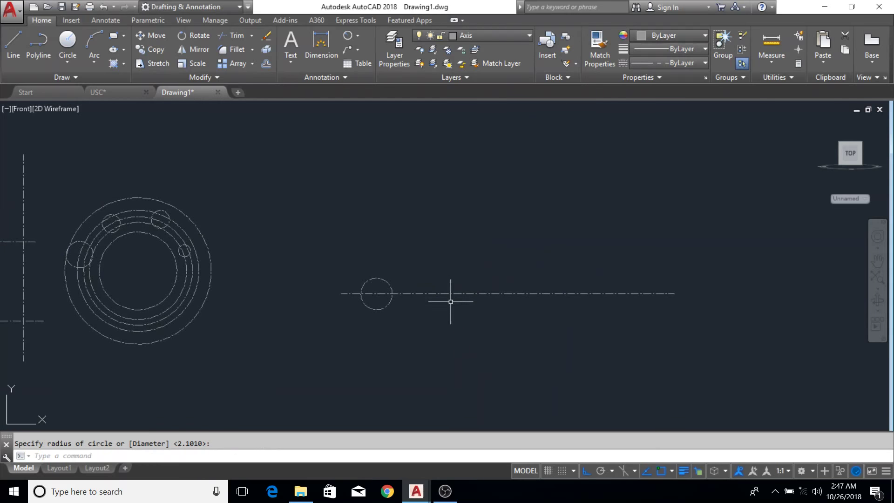
pyautogui.click(425, 209)
pyautogui.click(333, 333)
pyautogui.moveTo(482, 198); pyautogui.dragTo(478, 239, button='middle')
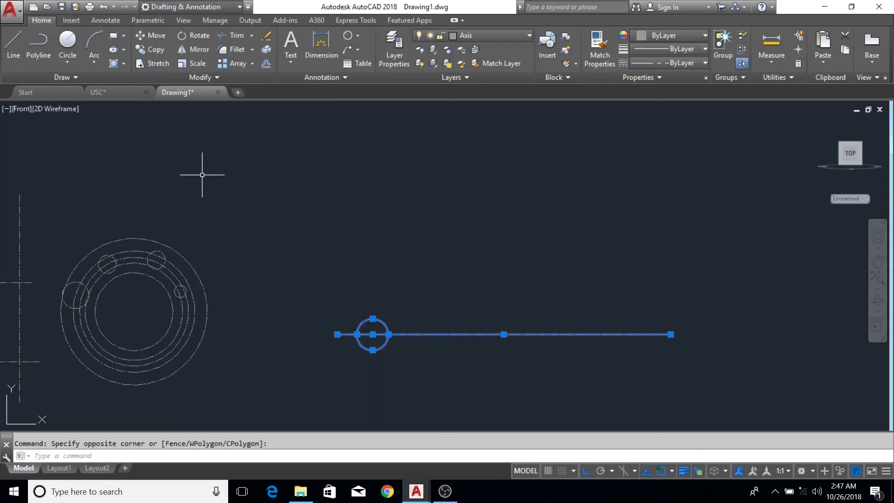
pyautogui.click(152, 49)
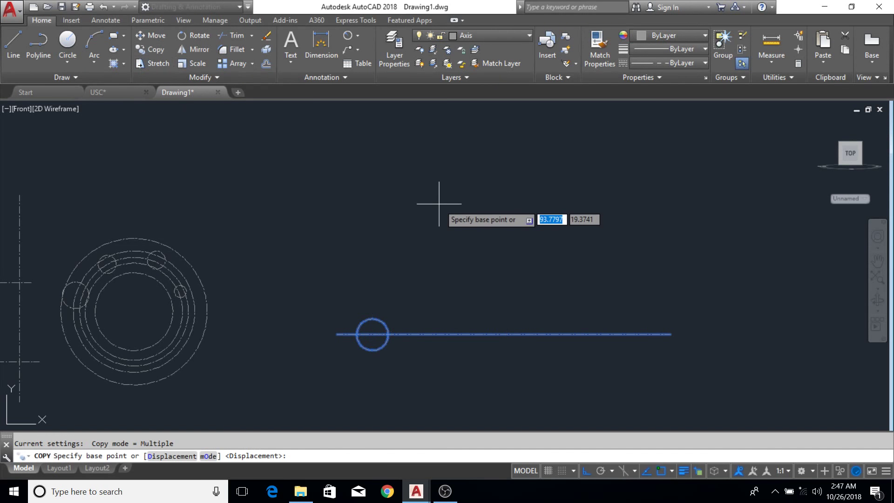
pyautogui.press('Escape')
# - Copy the long horizontal line and its small circle 20 units straight up, using the circle's centre as base point
pyautogui.click(527, 242)
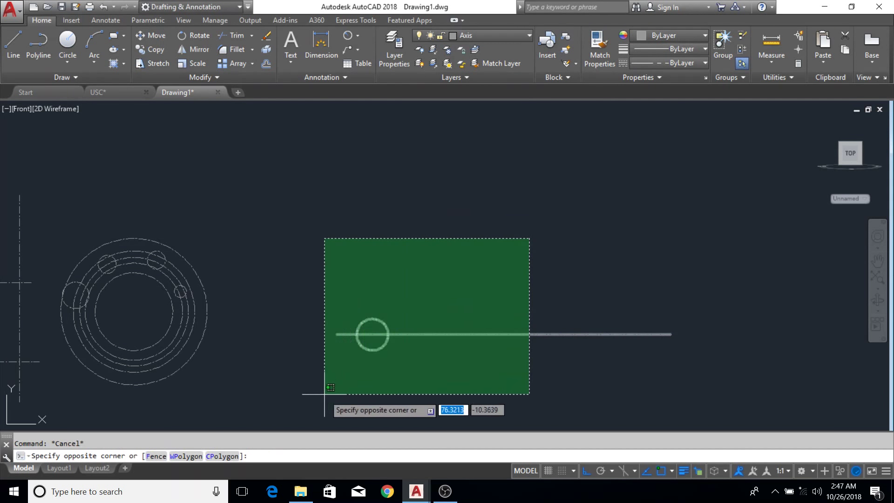
pyautogui.click(325, 417)
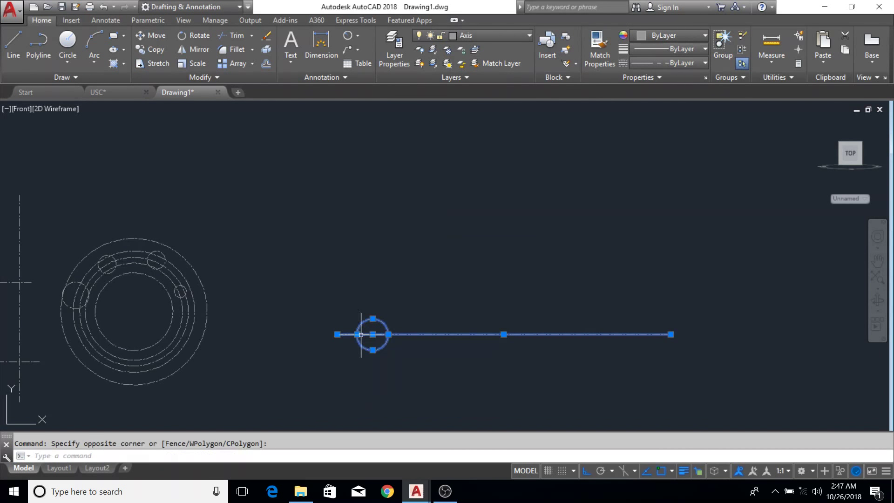
pyautogui.click(149, 50)
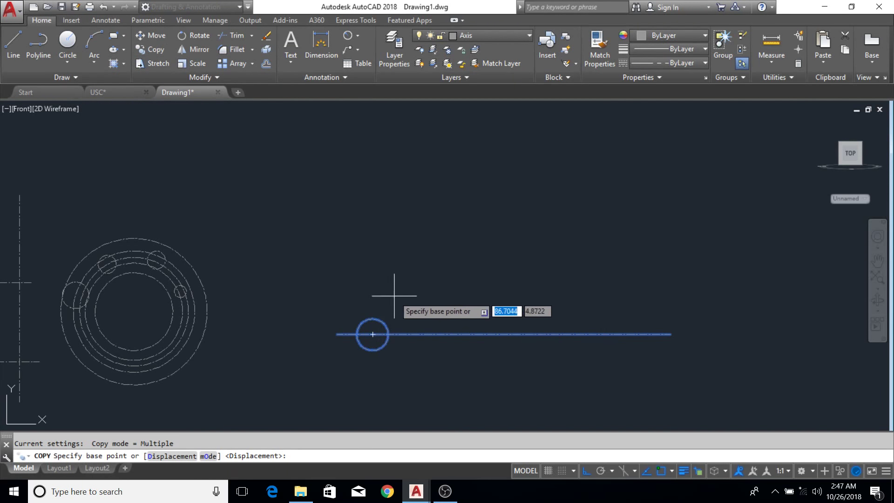
pyautogui.click(373, 334)
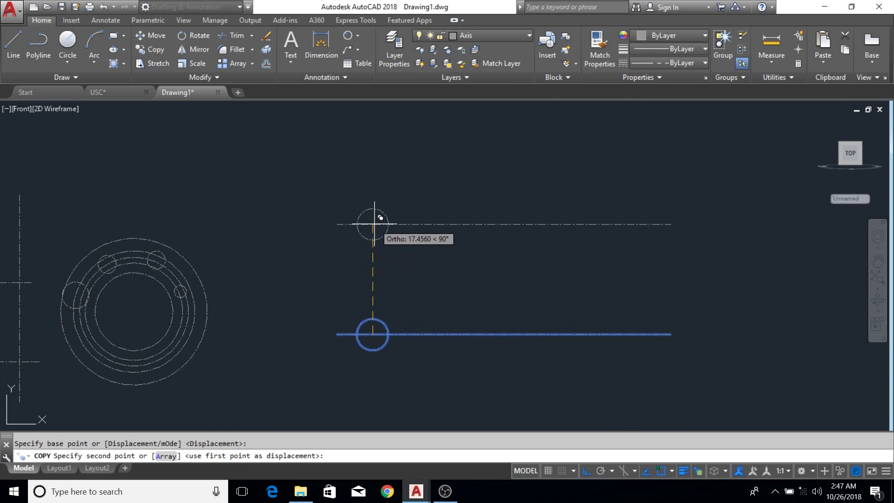
pyautogui.write('20')
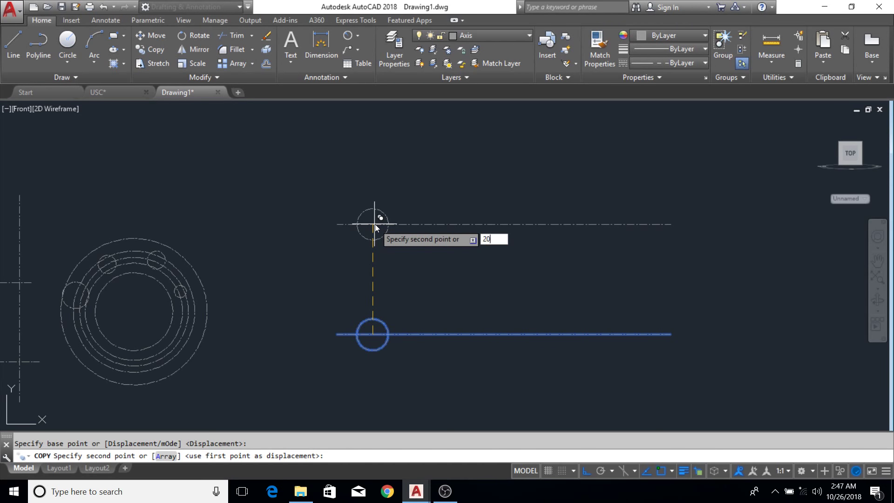
pyautogui.press('Return')
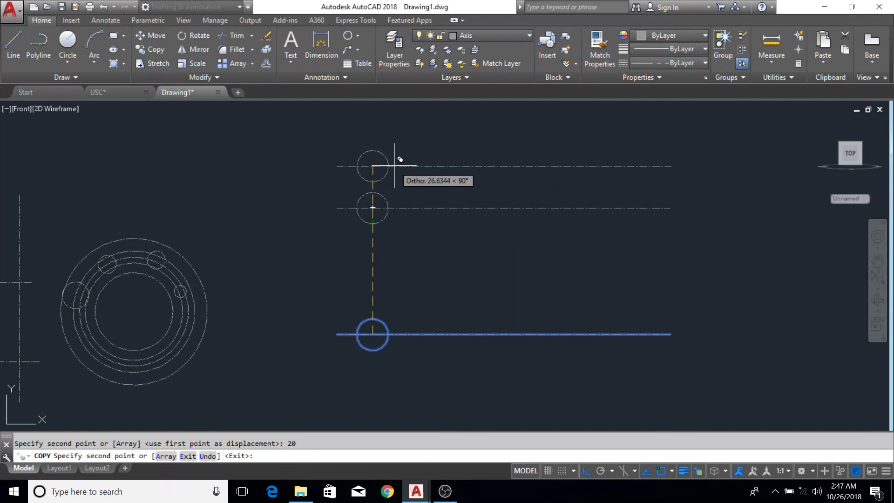
# - Place three more copies of the line and circle at 40, 60 and 80 units above the original, and finish copying
pyautogui.moveTo(435, 177); pyautogui.dragTo(454, 277, button='middle')
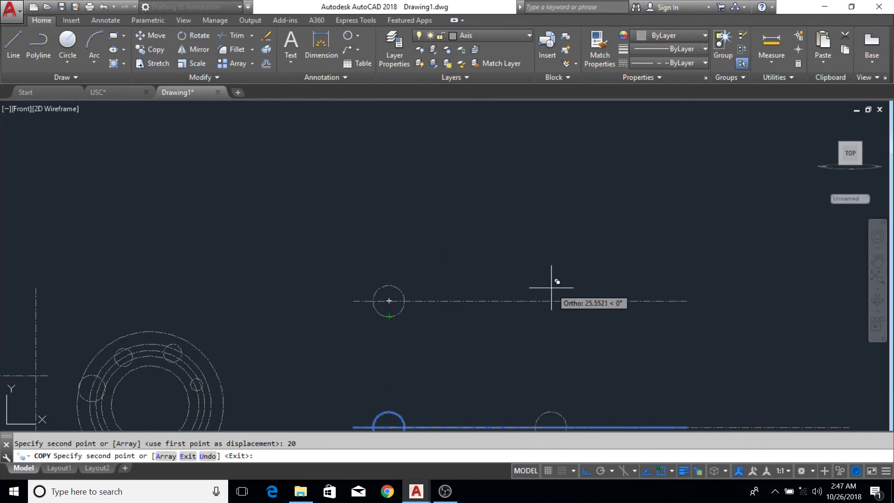
pyautogui.moveTo(473, 253); pyautogui.dragTo(456, 174, button='middle')
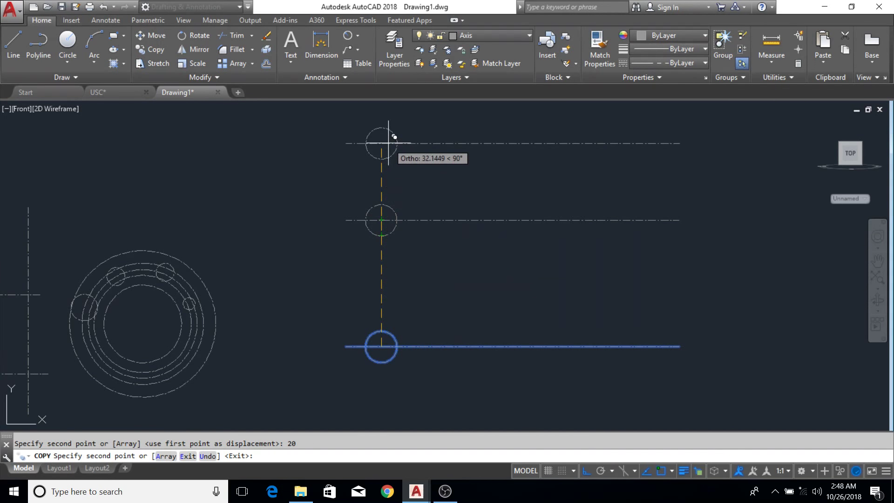
pyautogui.write('40')
pyautogui.press('Return')
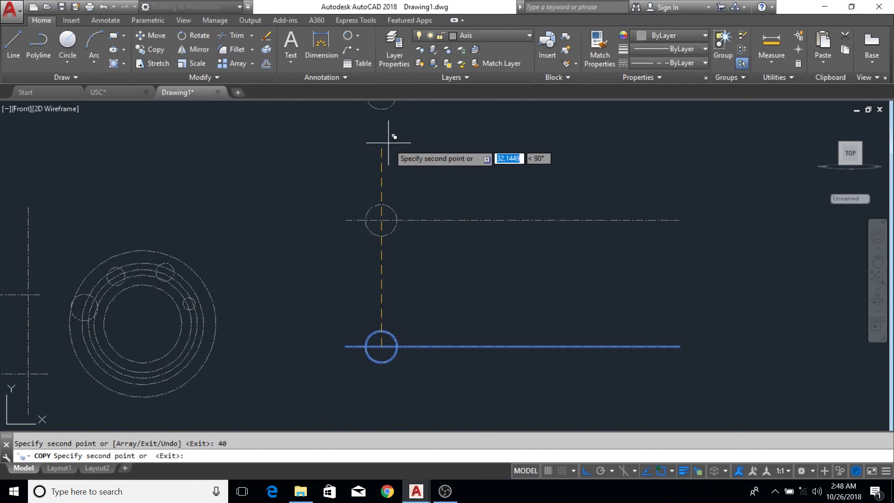
pyautogui.write('60')
pyautogui.press('Return')
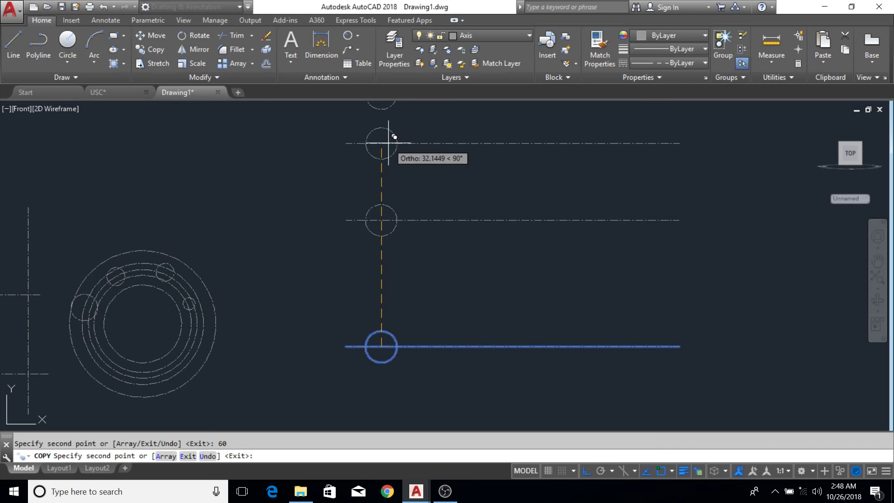
pyautogui.write('80')
pyautogui.press('Return')
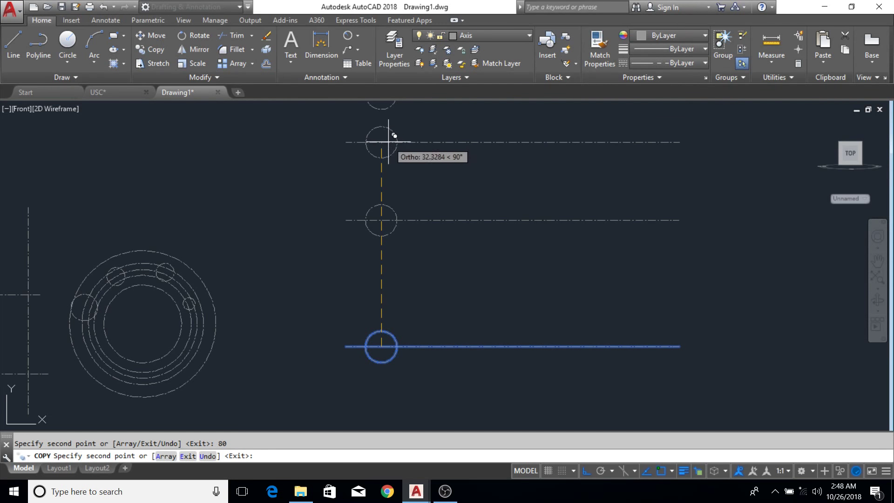
pyautogui.scroll(-4, 473, 255)
pyautogui.press('Escape')
# - Erase the four copied lines with their circles using a crossing window, keeping only the original line and circle
pyautogui.moveTo(509, 256)
pyautogui.mouseDown(button='middle')
pyautogui.moveTo(506, 330)
pyautogui.moveTo(509, 309)
pyautogui.moveTo(477, 294)
pyautogui.mouseUp(button='middle')
pyautogui.scroll(-4, 517, 274)
pyautogui.scroll(4, 531, 283)
pyautogui.scroll(4, 401, 321)
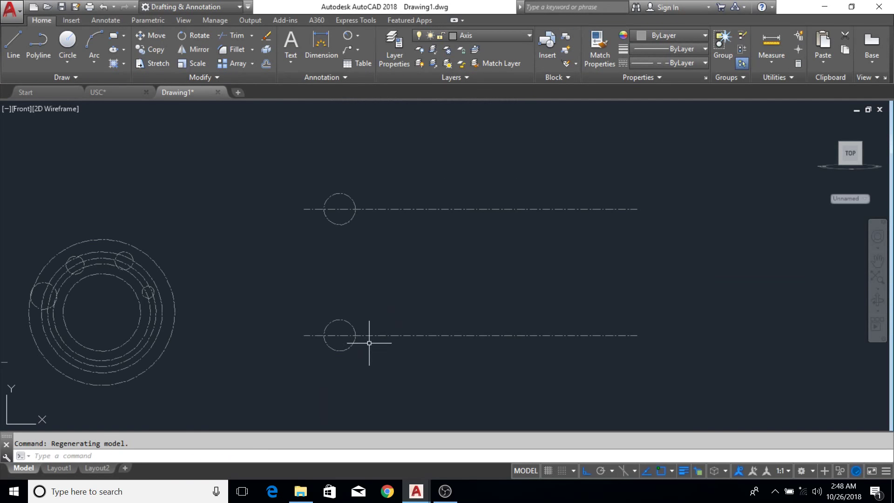
pyautogui.moveTo(358, 360)
pyautogui.mouseDown(button='middle')
pyautogui.moveTo(385, 354)
pyautogui.moveTo(421, 385)
pyautogui.mouseUp(button='middle')
pyautogui.scroll(-4, 449, 293)
pyautogui.moveTo(461, 305)
pyautogui.mouseDown(button='middle')
pyautogui.moveTo(458, 328)
pyautogui.moveTo(497, 315)
pyautogui.mouseUp(button='middle')
pyautogui.click(551, 136)
pyautogui.click(399, 323)
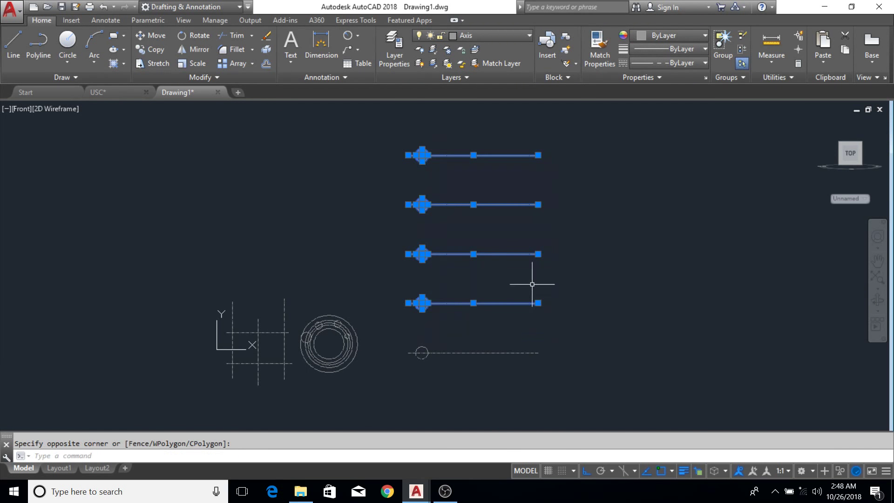
pyautogui.moveTo(535, 279); pyautogui.dragTo(535, 292, button='middle')
pyautogui.write('e')
pyautogui.press('Return')
pyautogui.moveTo(469, 349); pyautogui.dragTo(487, 284, button='middle')
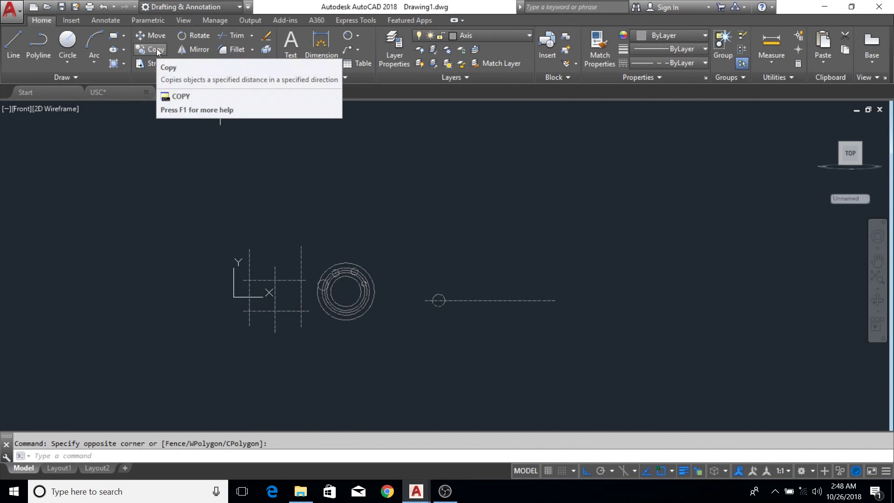
# - Copy the horizontal line and its circle to five freely picked positions, one straight below and four straight above it
pyautogui.moveTo(404, 322); pyautogui.dragTo(362, 308, button='middle')
pyautogui.click(512, 193)
pyautogui.click(355, 358)
pyautogui.write('CO')
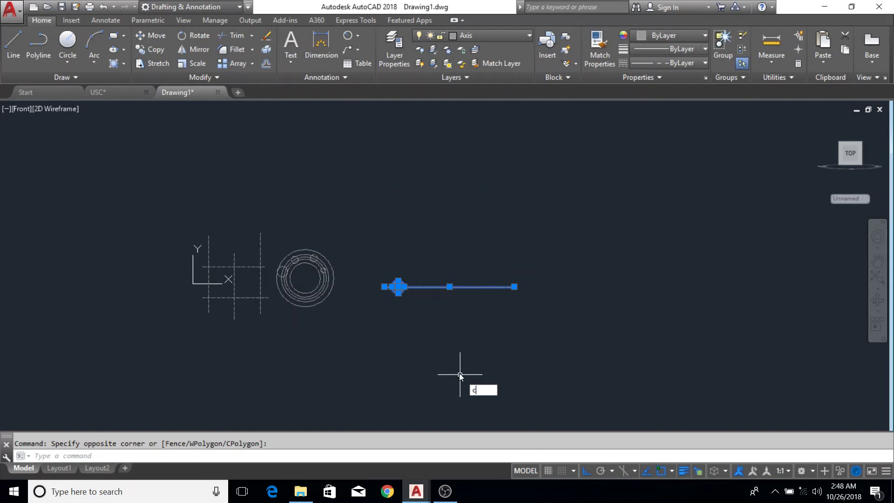
pyautogui.press('Return')
pyautogui.click(471, 340)
pyautogui.click(550, 146)
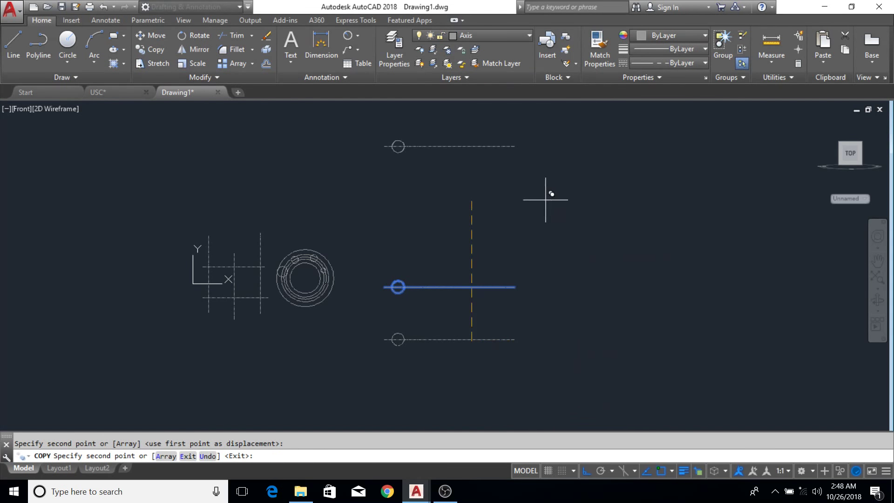
pyautogui.click(550, 200)
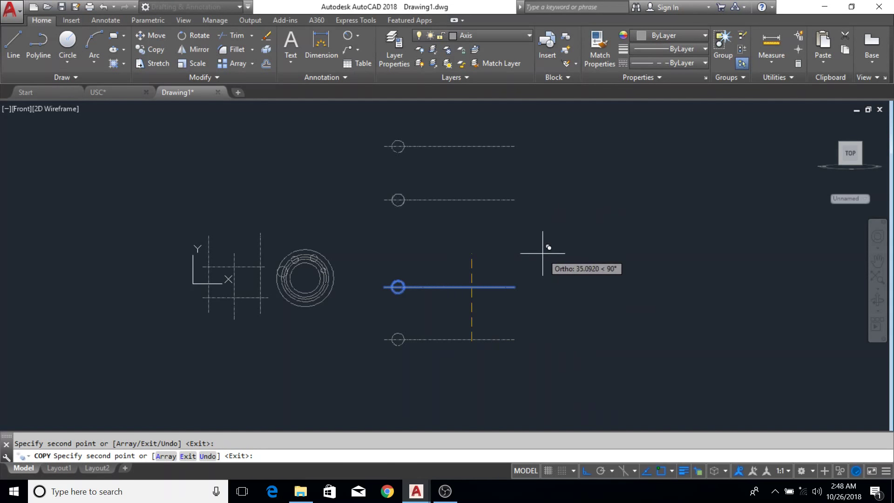
pyautogui.click(471, 271)
pyautogui.click(469, 307)
pyautogui.press('Escape')
pyautogui.scroll(-3, 519, 278)
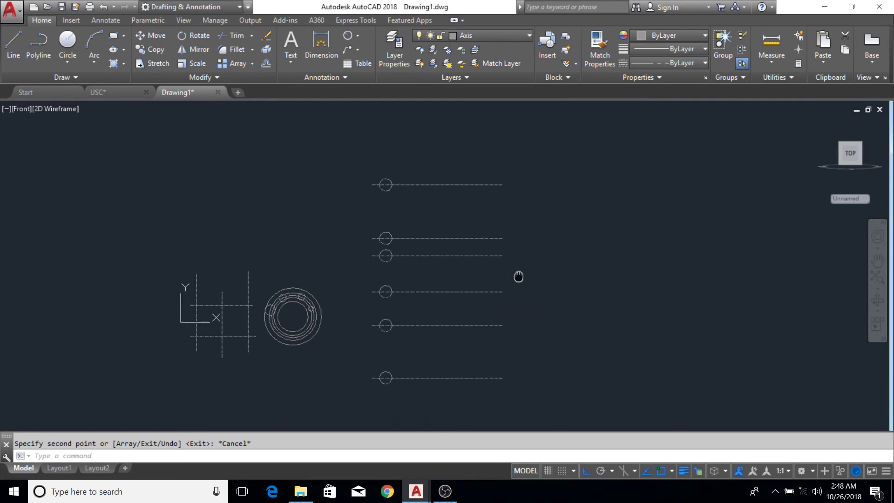
pyautogui.click(530, 184)
pyautogui.click(379, 370)
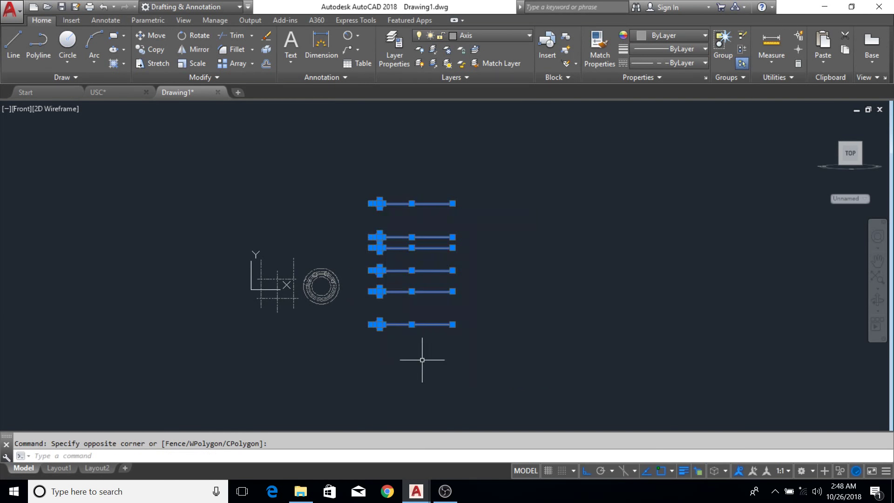
pyautogui.moveTo(419, 355); pyautogui.dragTo(427, 314, button='middle')
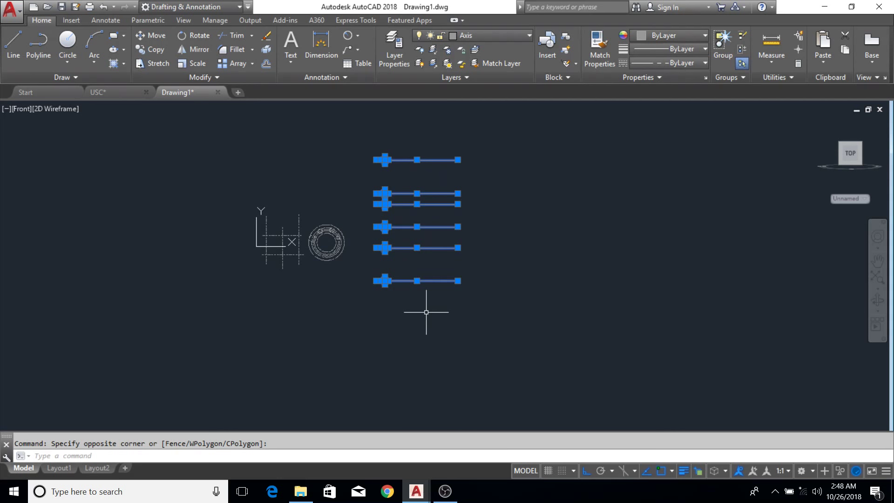
pyautogui.moveTo(521, 258); pyautogui.dragTo(513, 274, button='middle')
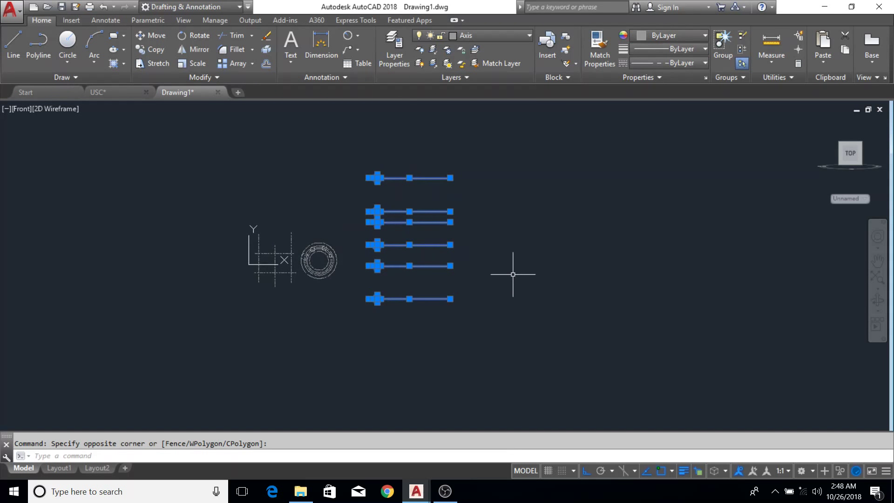
pyautogui.press('Escape')
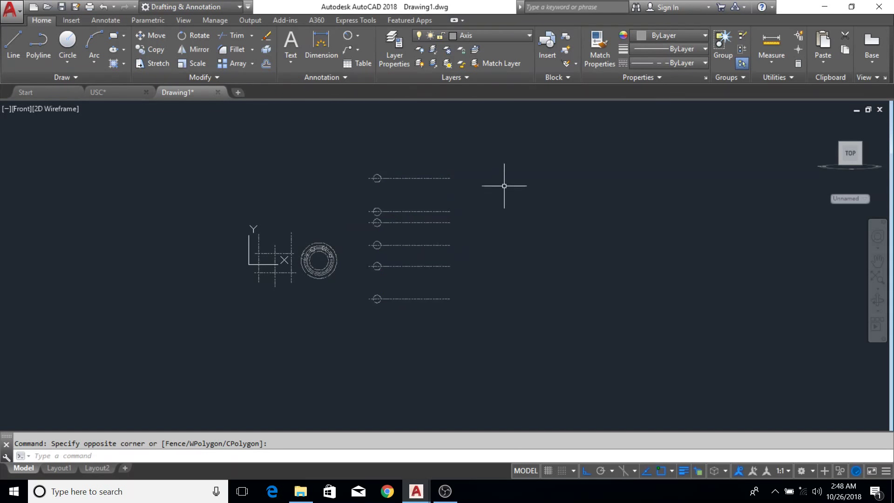
# - Erase the upper five lines with their circles using a crossing window, keeping only the lowest line and circle
pyautogui.click(510, 154)
pyautogui.click(361, 295)
pyautogui.moveTo(480, 247); pyautogui.dragTo(479, 269, button='middle')
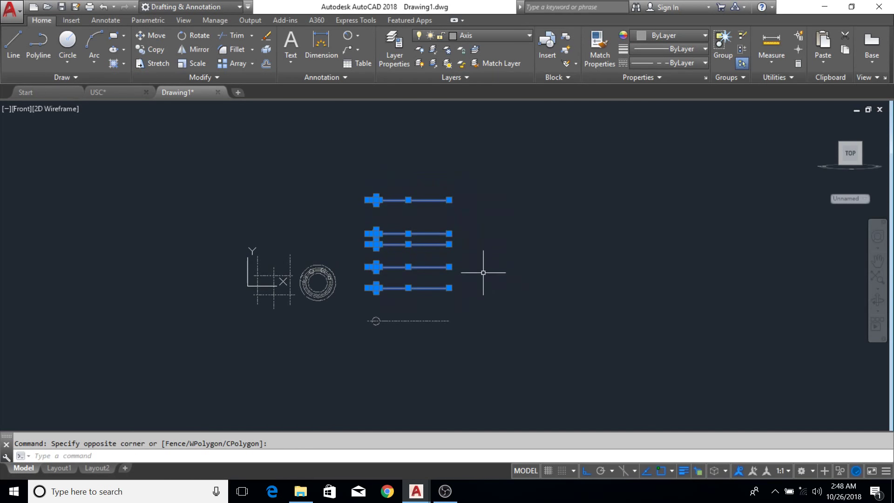
pyautogui.press('Delete')
pyautogui.moveTo(459, 349); pyautogui.dragTo(478, 298, button='middle')
pyautogui.moveTo(446, 244); pyautogui.dragTo(446, 254, button='middle')
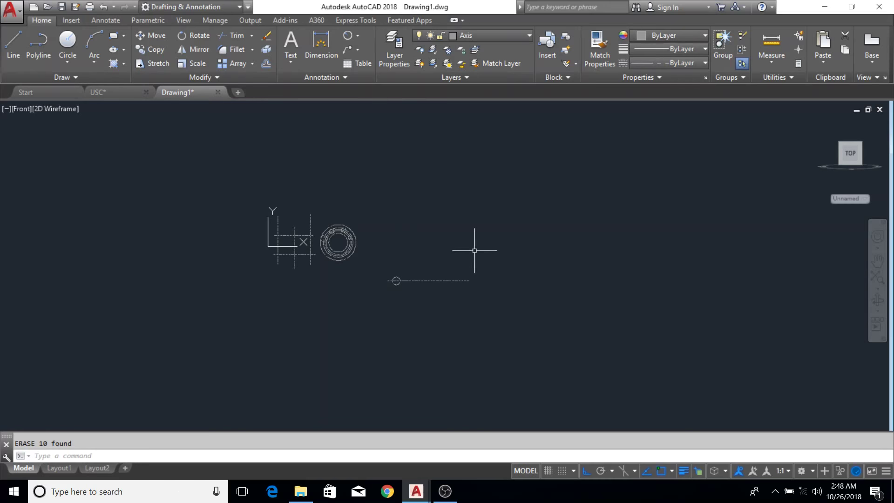
pyautogui.click(459, 232)
pyautogui.click(379, 306)
pyautogui.moveTo(414, 301); pyautogui.dragTo(407, 269, button='middle')
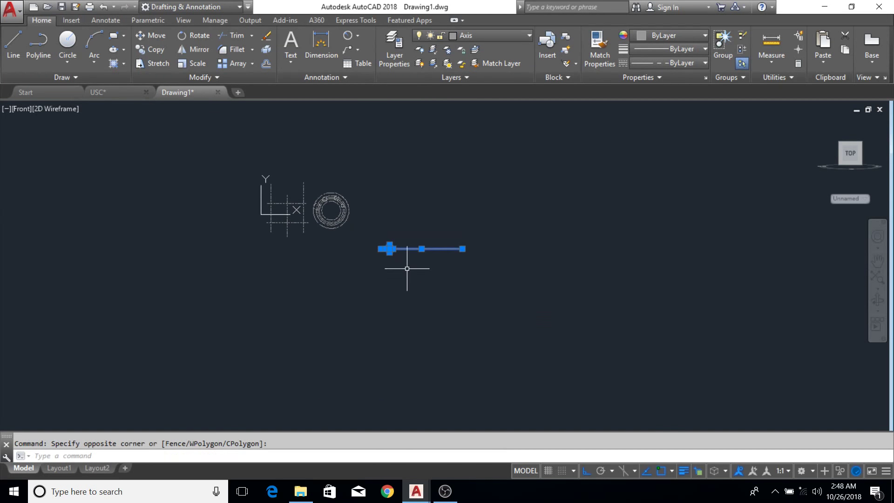
pyautogui.scroll(4, 407, 269)
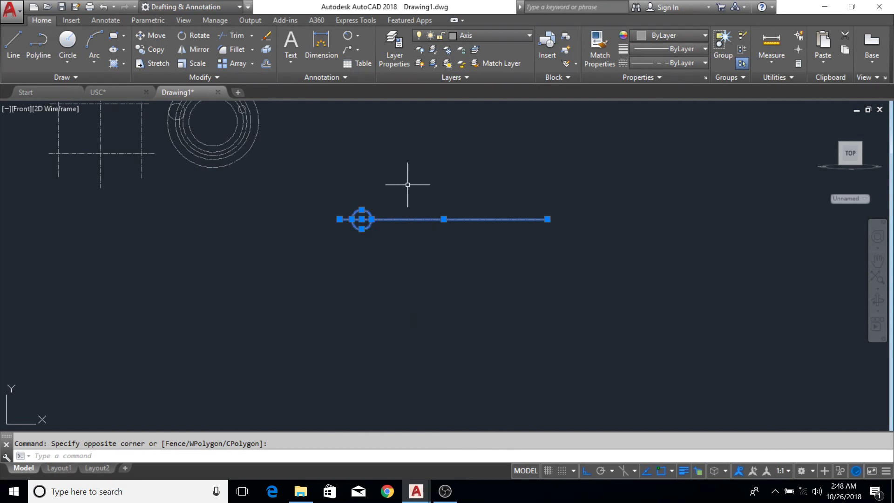
pyautogui.moveTo(409, 183); pyautogui.dragTo(411, 199, button='middle')
pyautogui.press('Escape')
# - Move the remaining line and circle 20 units straight down, using the circle's centre as base point
pyautogui.click(485, 149)
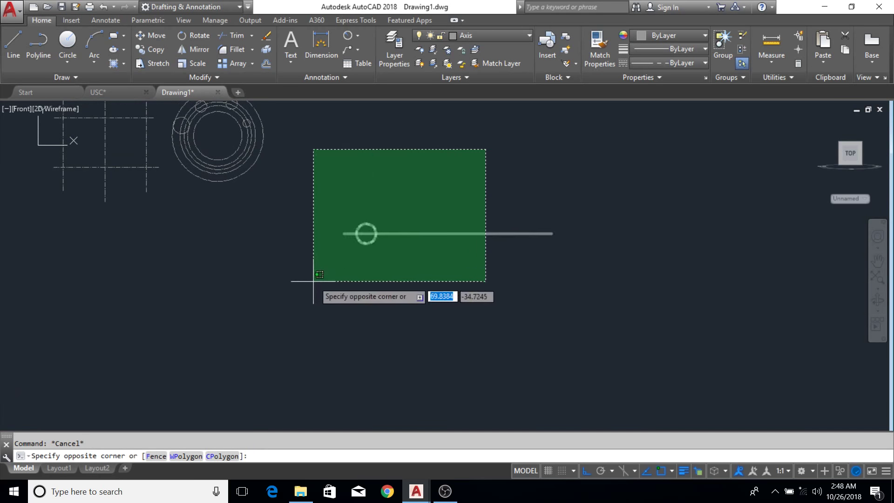
pyautogui.click(313, 310)
pyautogui.click(155, 36)
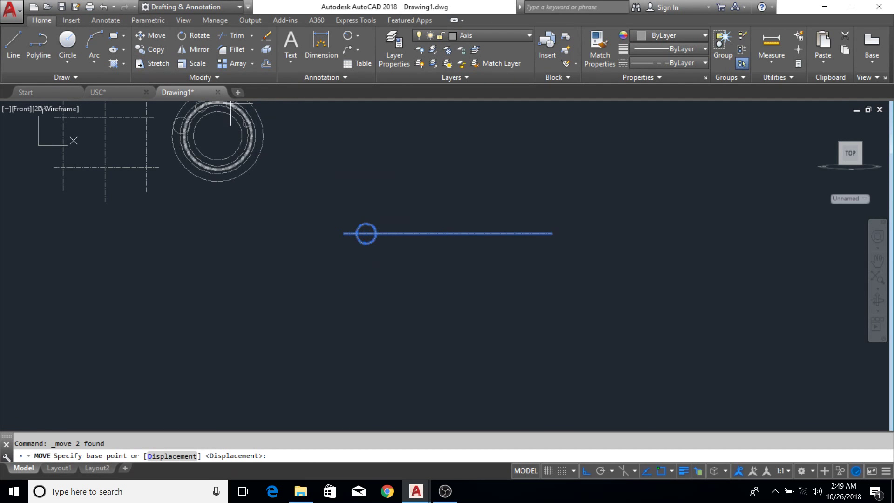
pyautogui.click(366, 233)
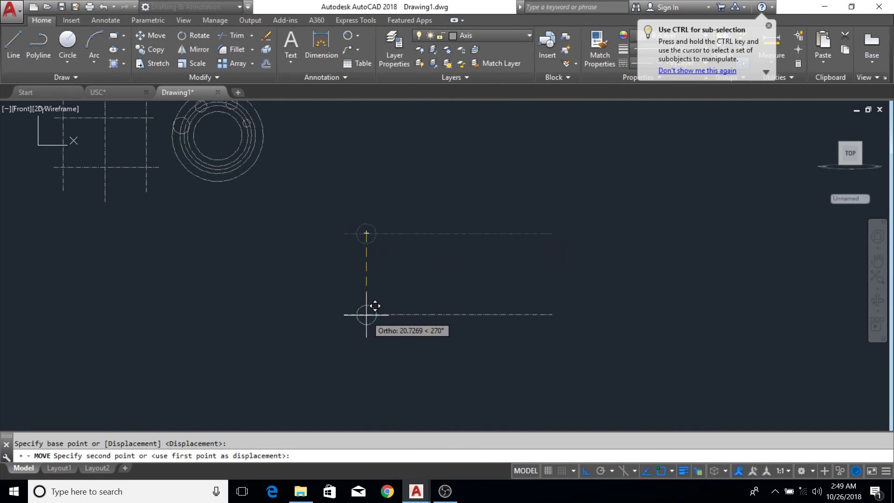
pyautogui.write('20')
pyautogui.press('Return')
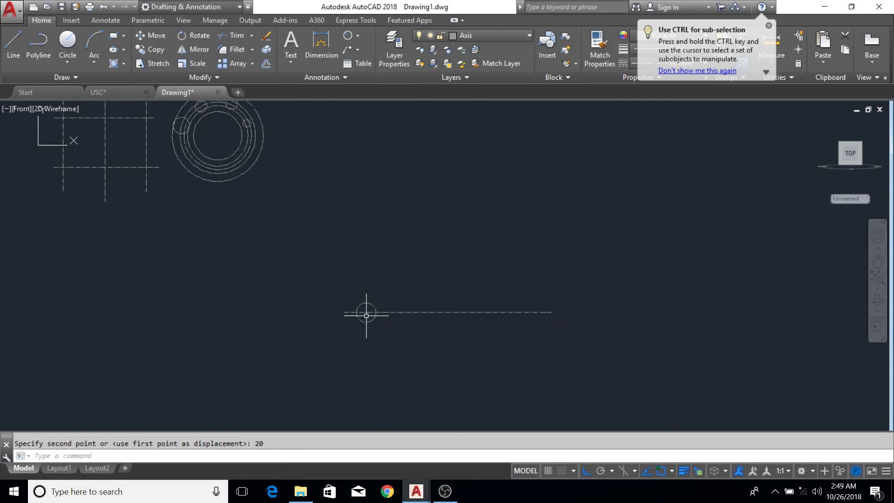
# - Copy the line and circle once straight up to a freely picked point, using the circle's centre as base point
pyautogui.click(434, 240)
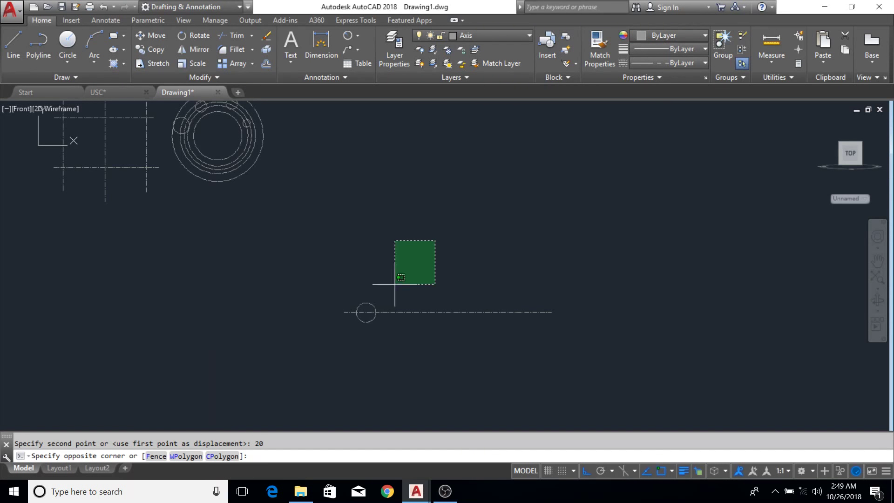
pyautogui.click(362, 196)
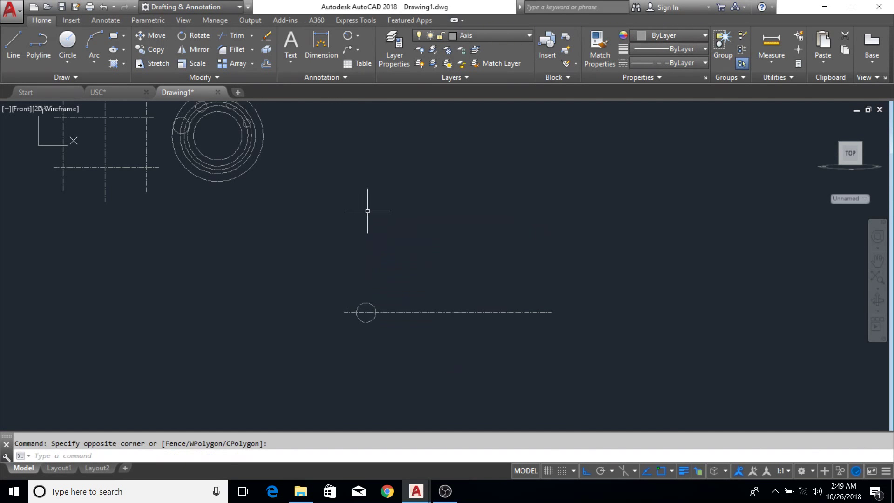
pyautogui.click(423, 250)
pyautogui.click(336, 347)
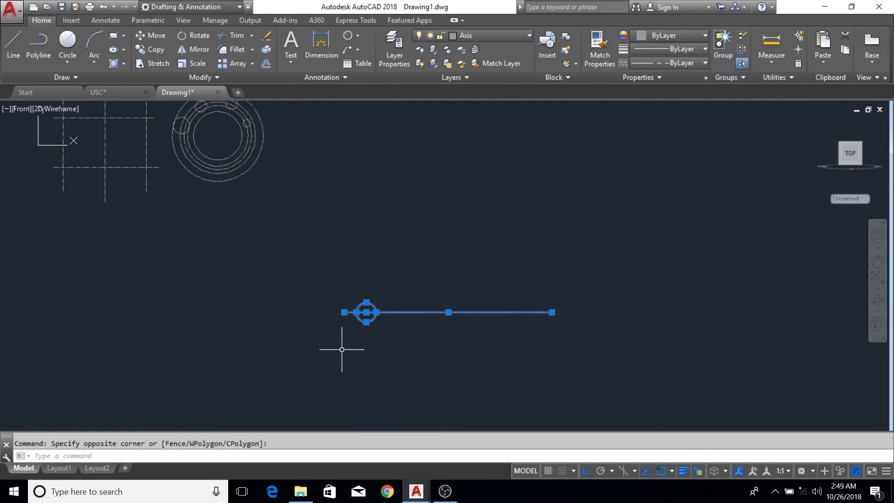
pyautogui.write('co')
pyautogui.press('Return')
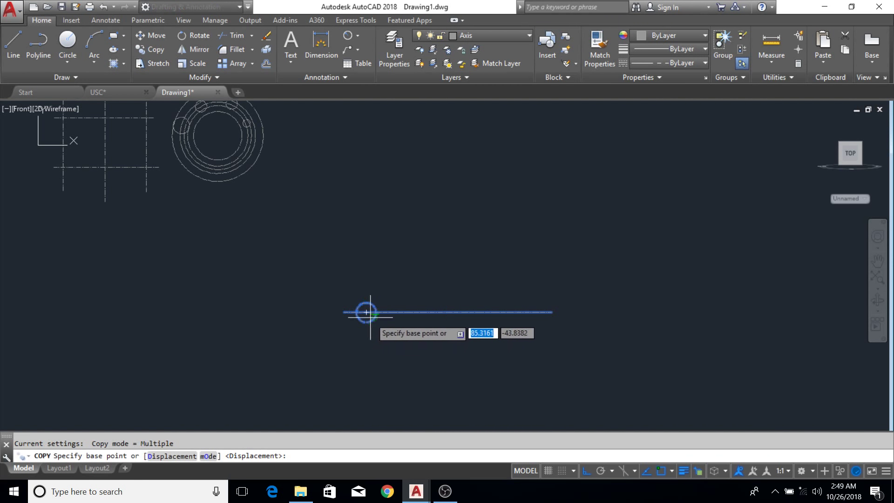
pyautogui.click(366, 312)
pyautogui.click(366, 215)
pyautogui.press('Escape')
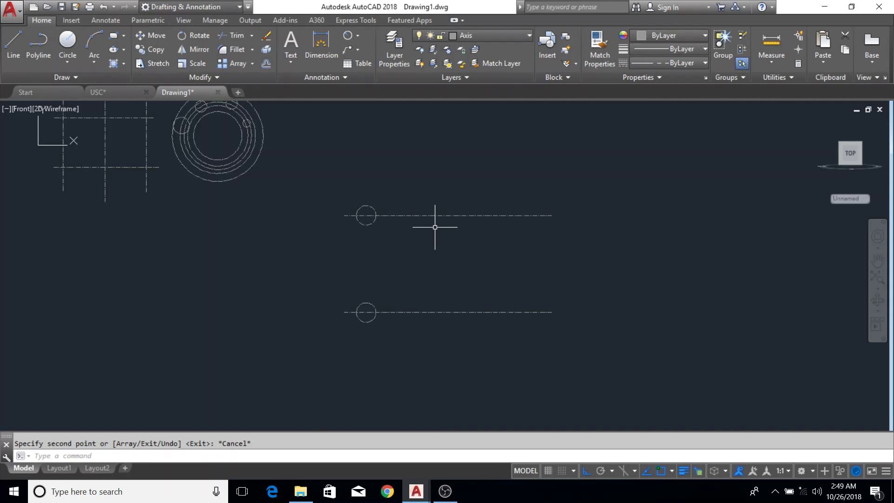
# - Erase the lower line and its circle using a crossing window, keeping the upper pair
pyautogui.scroll(2, 429, 226)
pyautogui.scroll(-4, 452, 226)
pyautogui.click(407, 247)
pyautogui.click(296, 335)
pyautogui.press('Delete')
# - Move the remaining line and circle straight down, picking a free base point below the line
pyautogui.click(382, 195)
pyautogui.click(299, 270)
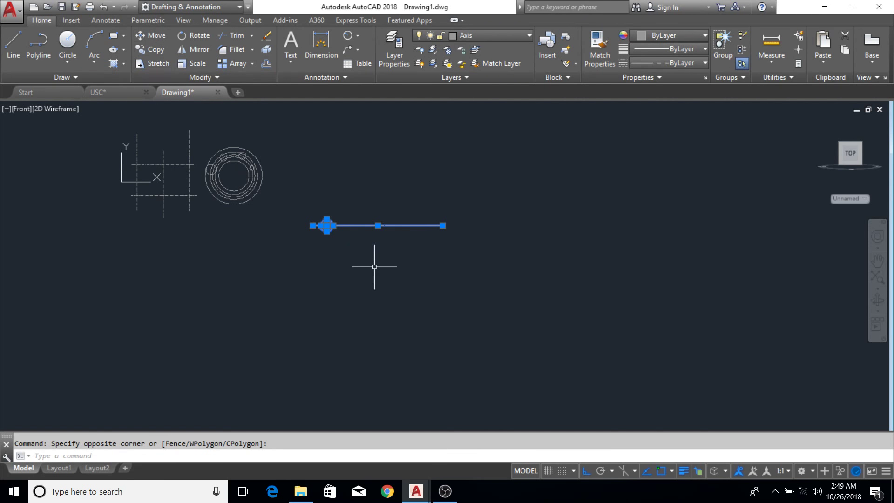
pyautogui.write('m')
pyautogui.press('Return')
pyautogui.click(378, 282)
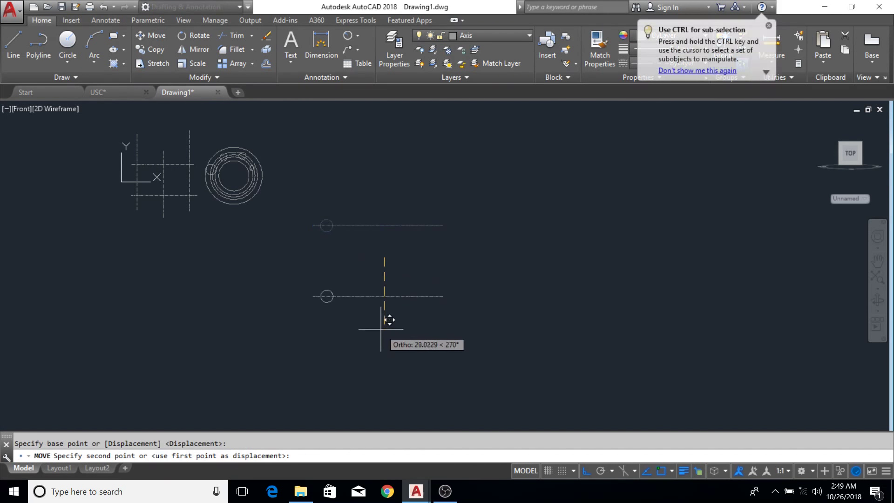
pyautogui.moveTo(403, 260); pyautogui.dragTo(435, 252, button='middle')
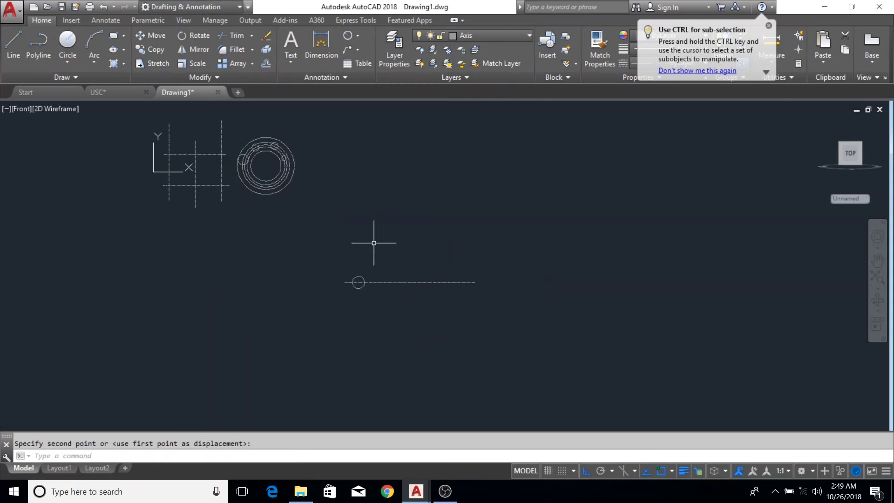
# - Select the line and circle with a crossing window and move them slightly further down from a base point above them
pyautogui.click(444, 227)
pyautogui.click(274, 348)
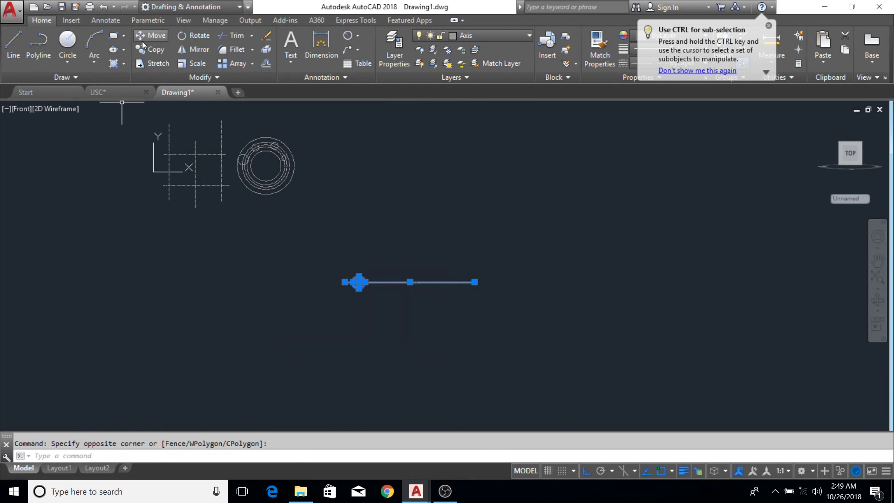
pyautogui.click(161, 37)
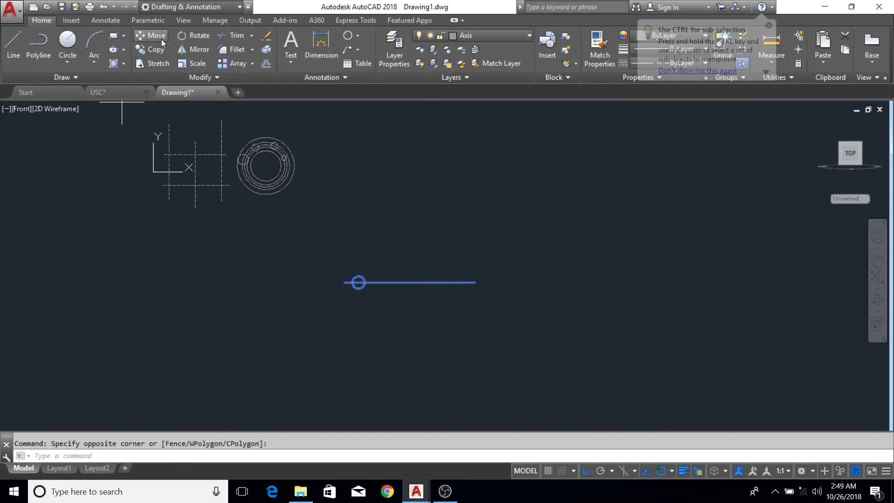
pyautogui.click(444, 232)
pyautogui.click(451, 238)
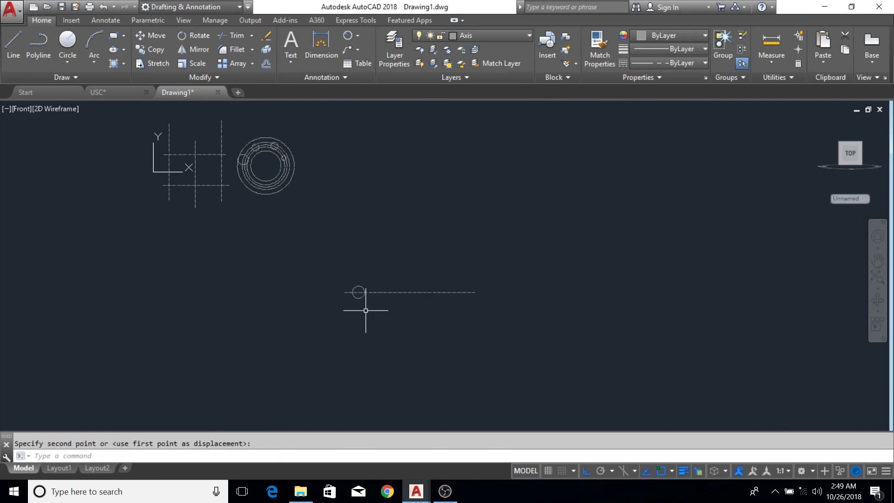
# - Move the line and circle down again, starting Move first and selecting both objects with a crossing window when asked
pyautogui.scroll(4, 361, 303)
pyautogui.moveTo(398, 230); pyautogui.dragTo(406, 273, button='middle')
pyautogui.click(157, 36)
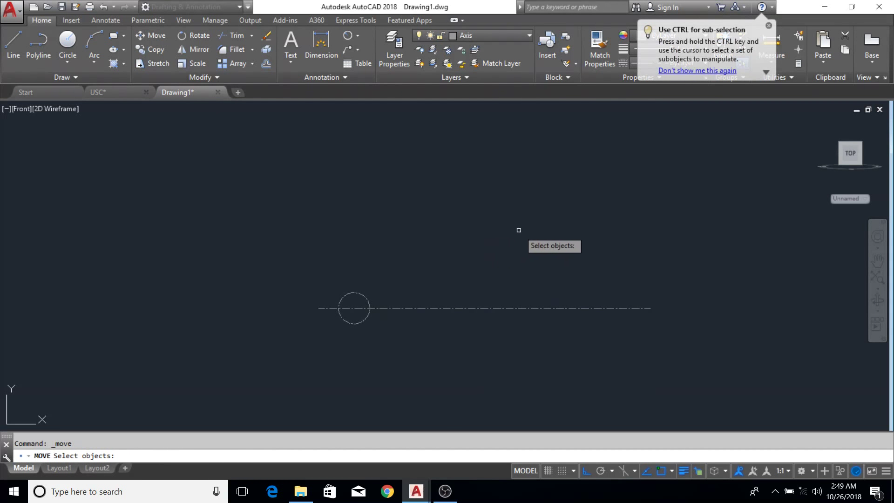
pyautogui.click(474, 237)
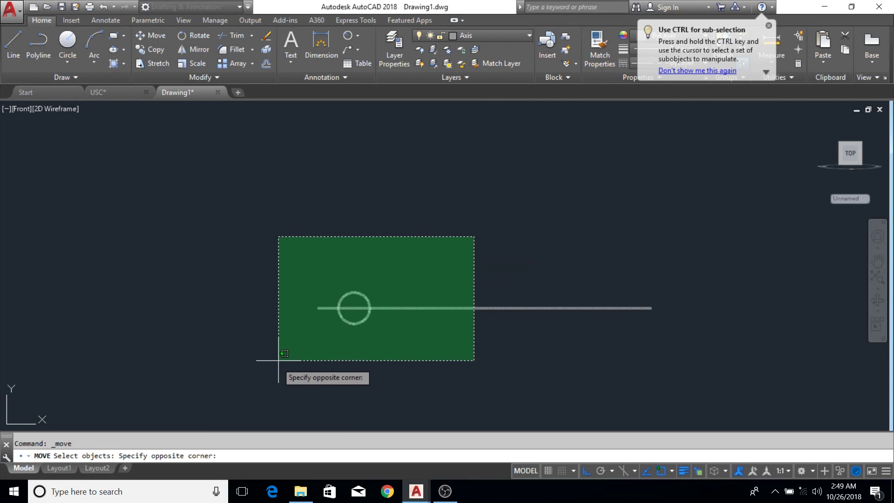
pyautogui.click(252, 362)
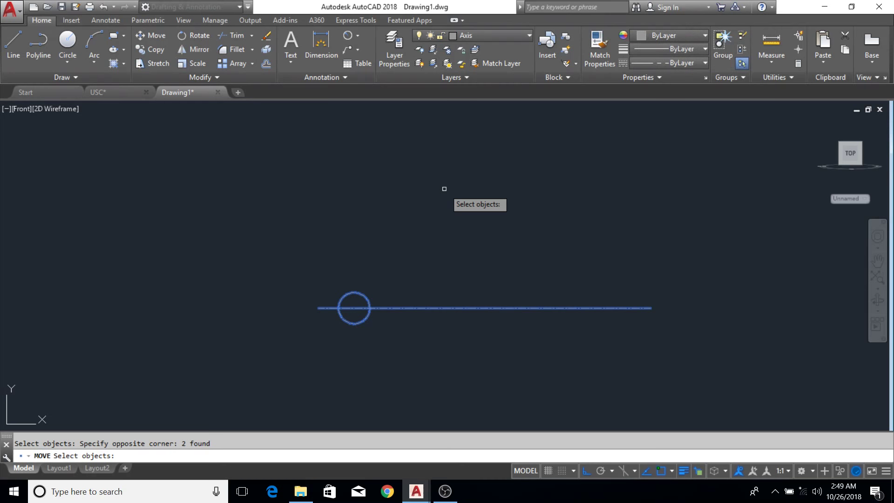
pyautogui.press('Return')
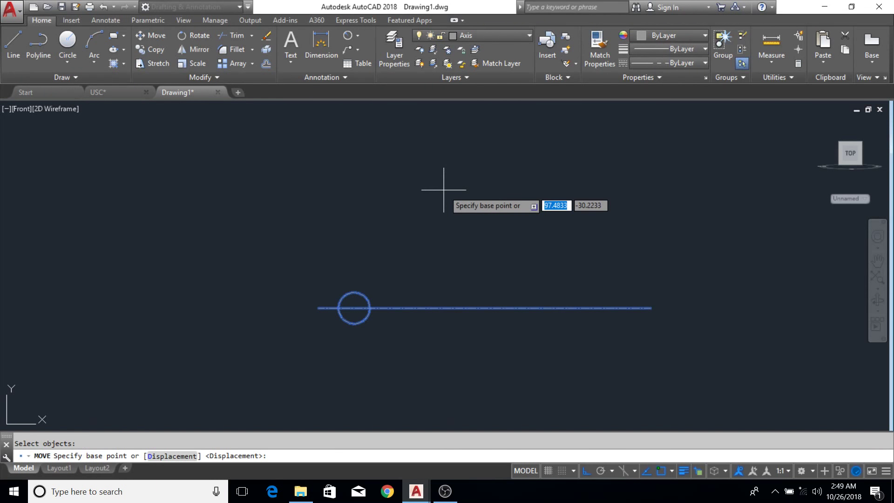
pyautogui.click(425, 149)
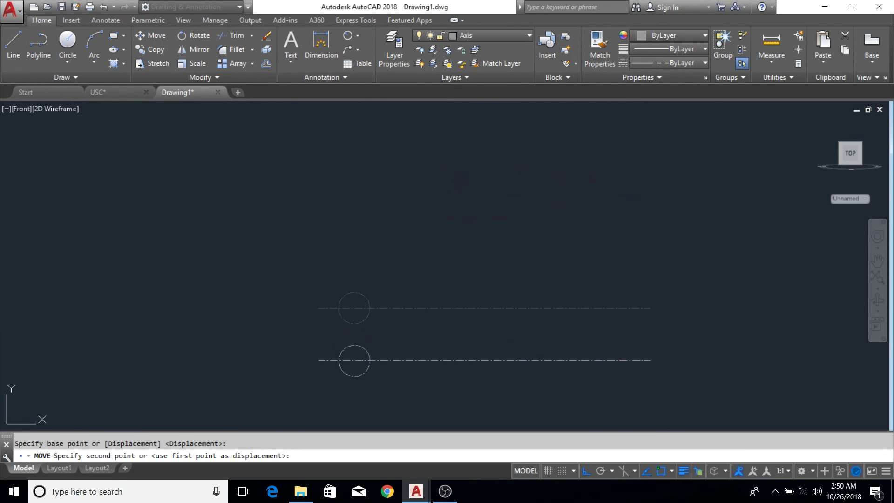
pyautogui.click(433, 199)
# - Erase the last practice line and its circle using a crossing window
pyautogui.moveTo(455, 314); pyautogui.dragTo(409, 259, button='middle')
pyautogui.scroll(-6, 456, 275)
pyautogui.scroll(4, 409, 258)
pyautogui.moveTo(439, 191); pyautogui.dragTo(439, 260, button='middle')
pyautogui.click(510, 263)
pyautogui.click(279, 369)
pyautogui.moveTo(403, 232)
pyautogui.mouseDown(button='middle')
pyautogui.moveTo(403, 279)
pyautogui.moveTo(413, 279)
pyautogui.moveTo(389, 252)
pyautogui.mouseUp(button='middle')
pyautogui.press('Delete')
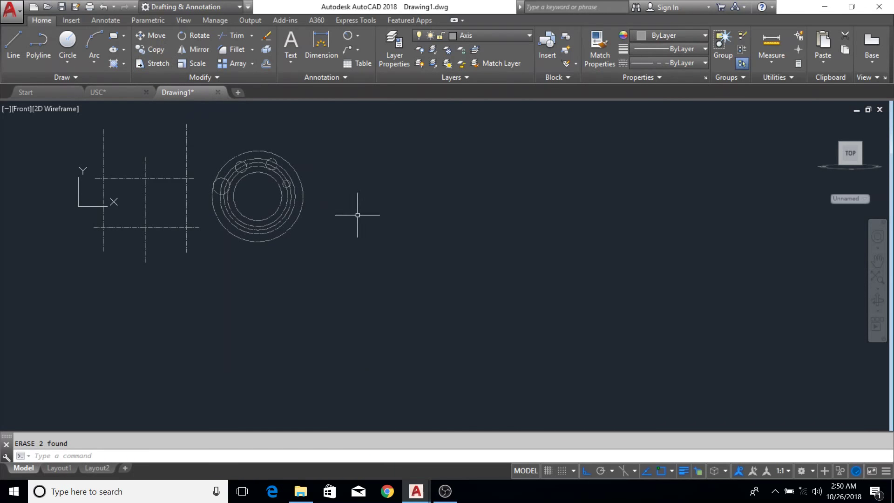
pyautogui.moveTo(359, 211); pyautogui.dragTo(374, 244, button='middle')
pyautogui.moveTo(330, 271)
pyautogui.mouseDown(button='middle')
pyautogui.moveTo(351, 276)
pyautogui.moveTo(365, 294)
pyautogui.mouseUp(button='middle')
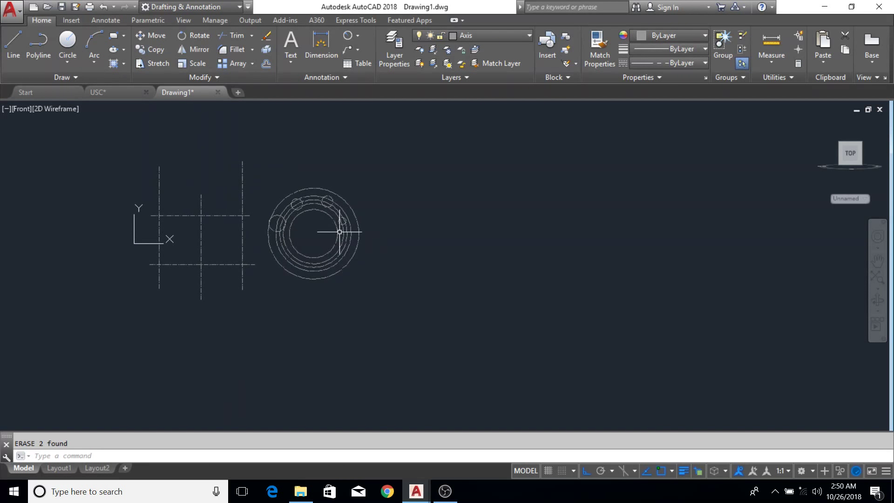
pyautogui.moveTo(454, 242); pyautogui.dragTo(450, 244, button='middle')
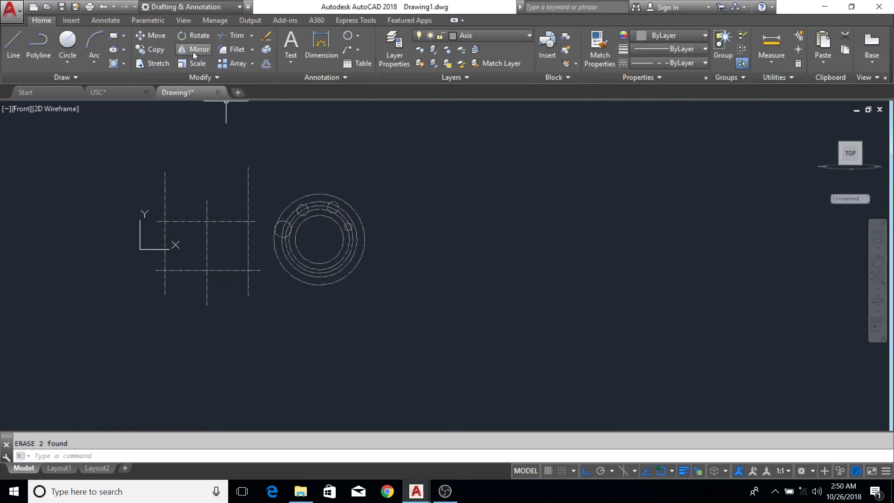
# - Draw a long vertical line just to the right of the concentric circles
pyautogui.moveTo(420, 288); pyautogui.dragTo(415, 299, button='middle')
pyautogui.moveTo(403, 239); pyautogui.dragTo(399, 252, button='middle')
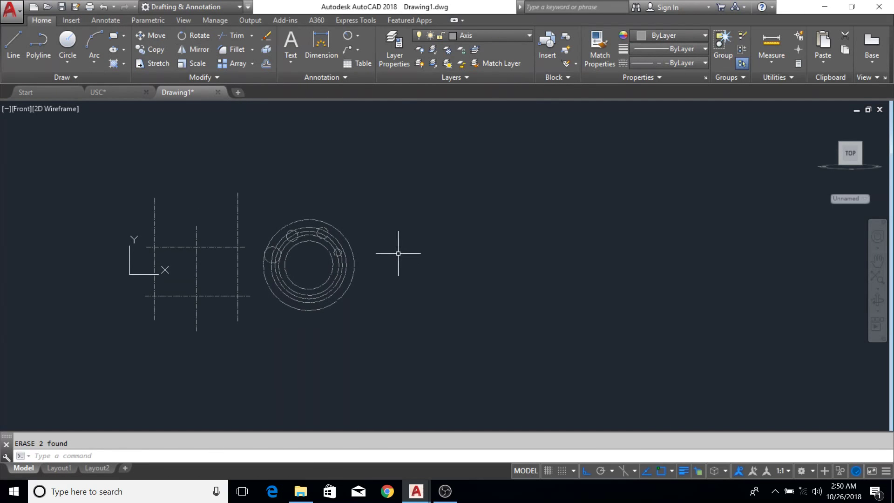
pyautogui.write('l')
pyautogui.press('Return')
pyautogui.click(396, 154)
pyautogui.click(405, 388)
pyautogui.press('Escape')
# - Draw a circle with a radius of about 8 in the empty area right of the long vertical line
pyautogui.moveTo(345, 289)
pyautogui.mouseDown(button='middle')
pyautogui.moveTo(315, 320)
pyautogui.moveTo(320, 330)
pyautogui.mouseUp(button='middle')
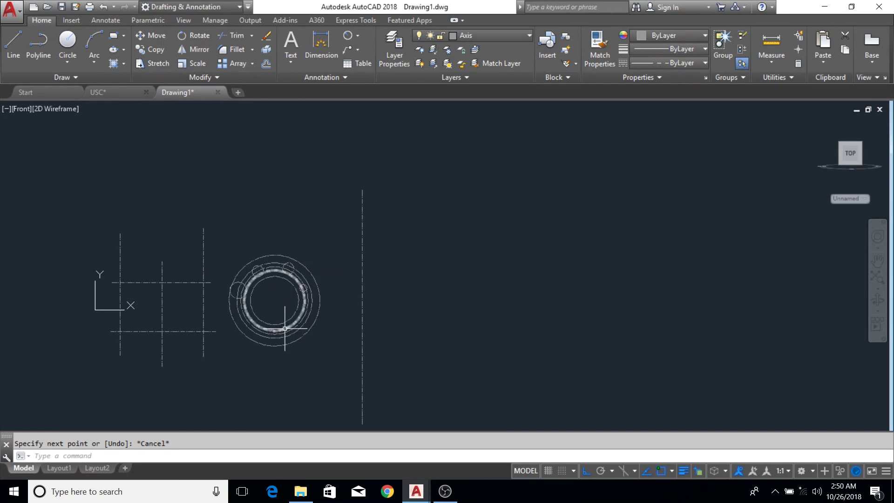
pyautogui.moveTo(420, 375); pyautogui.dragTo(416, 375, button='middle')
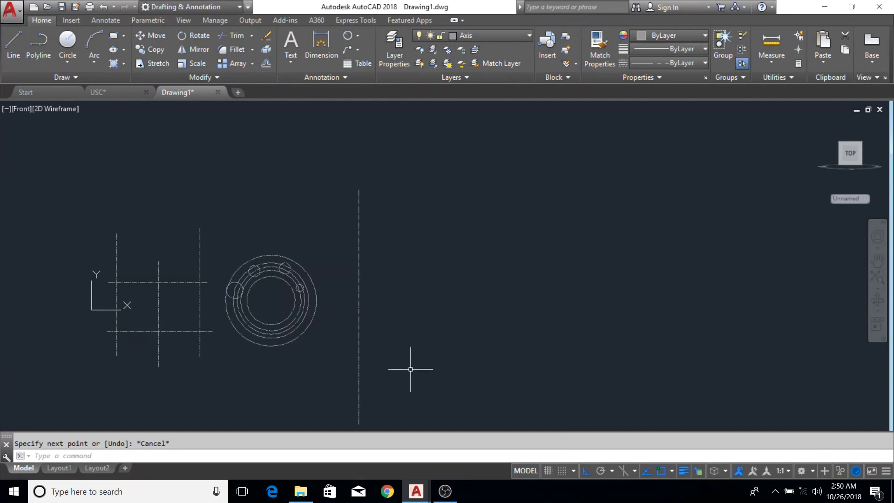
pyautogui.moveTo(478, 342); pyautogui.dragTo(401, 317, button='middle')
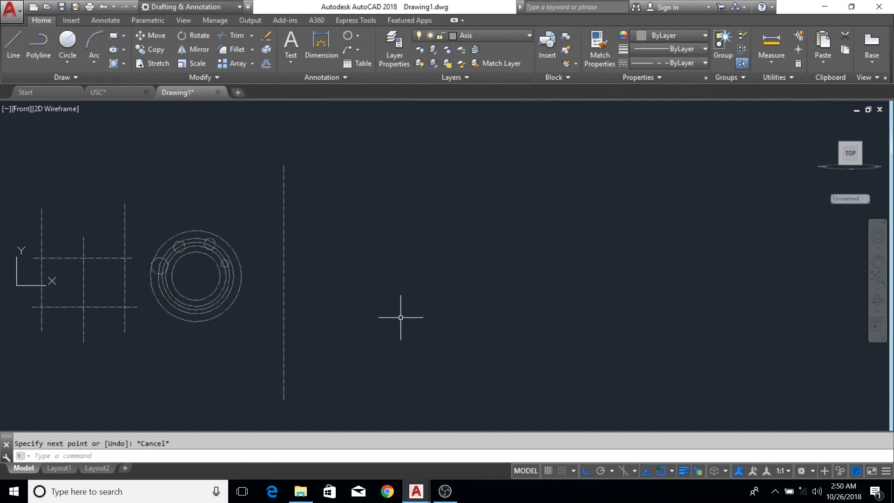
pyautogui.write('c')
pyautogui.press('Return')
pyautogui.click(455, 262)
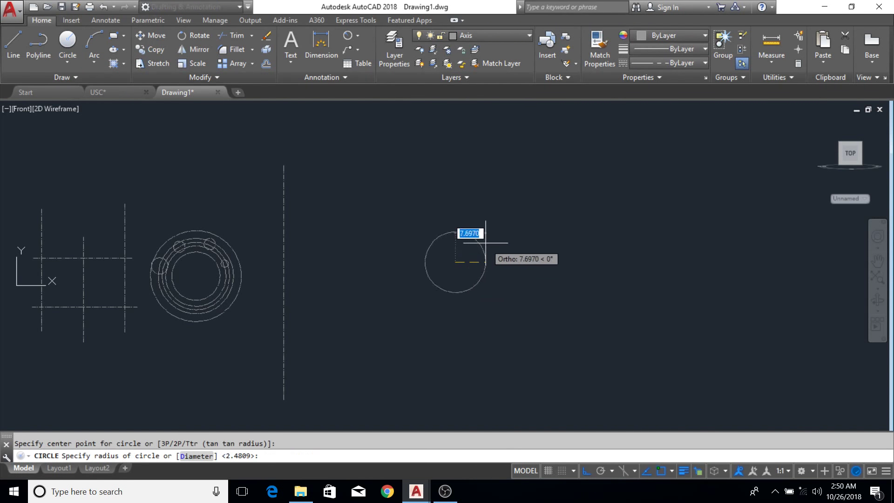
pyautogui.moveTo(491, 330); pyautogui.dragTo(486, 301, button='middle')
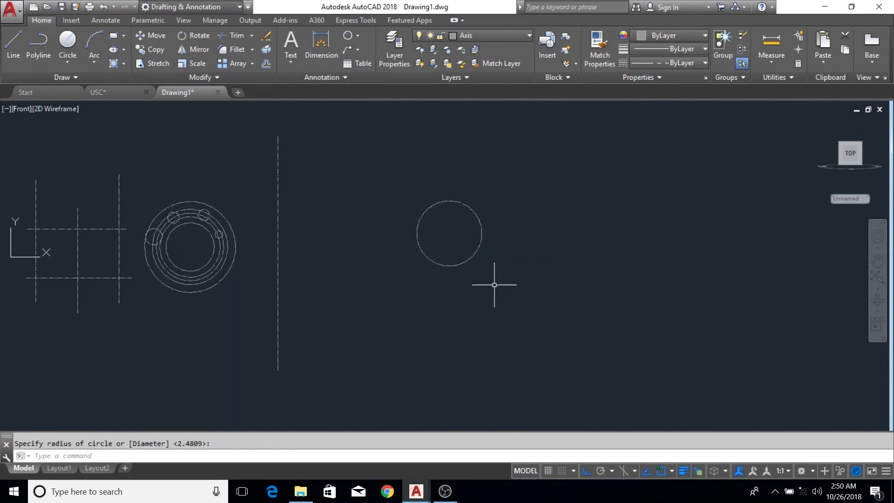
pyautogui.write('l')
pyautogui.press('Return')
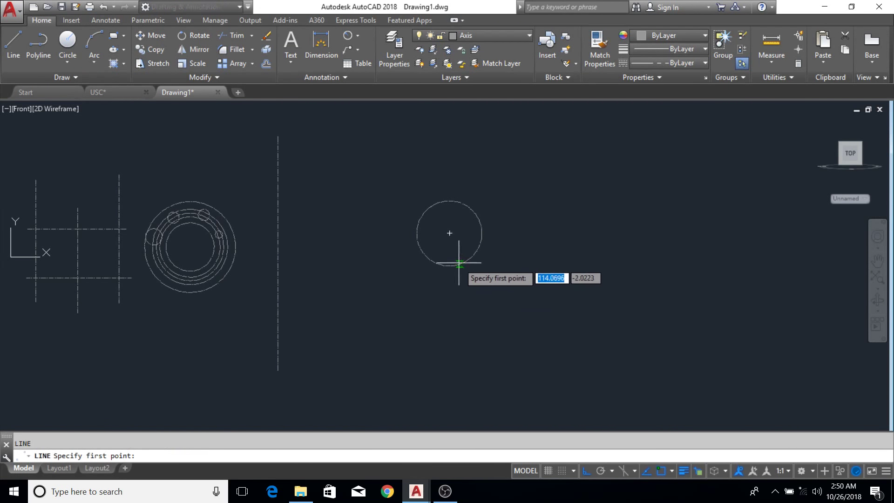
pyautogui.click(449, 233)
pyautogui.press('Escape')
# - Draw a vertical line down from the new circle's left quadrant and a horizontal line about 14 long outward from its right quadrant
pyautogui.press('Return')
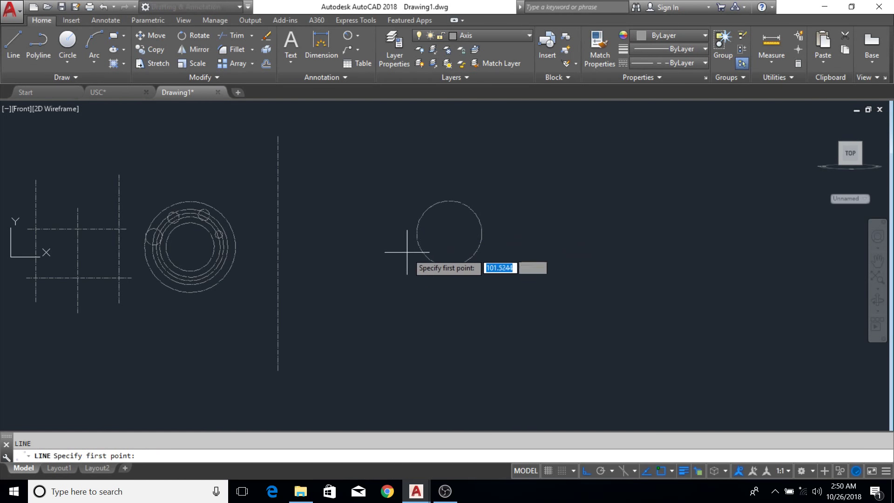
pyautogui.click(417, 233)
pyautogui.click(416, 355)
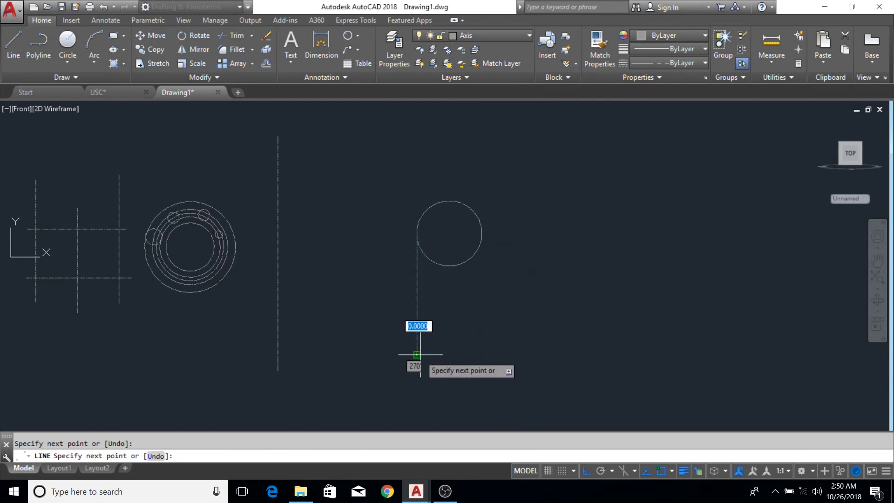
pyautogui.press('Escape')
pyautogui.press('Return')
pyautogui.click(481, 233)
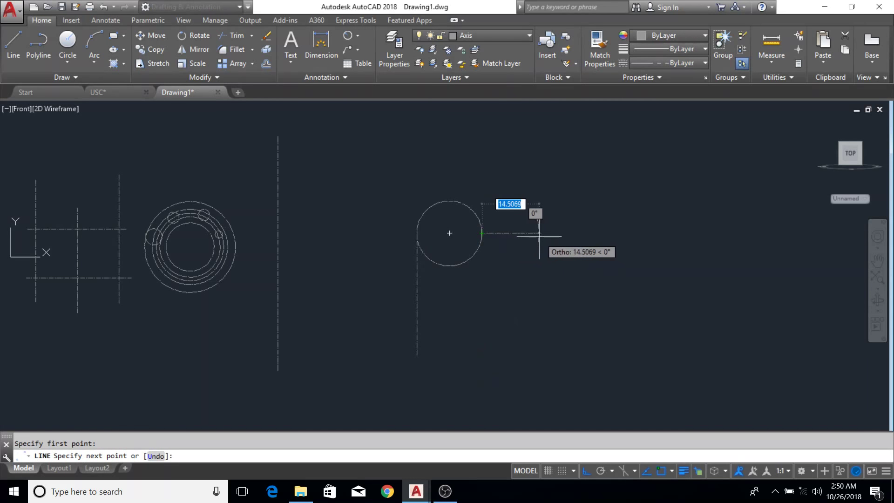
pyautogui.click(535, 242)
pyautogui.press('Escape')
# - Trim away the lower half of the circle between the two lines, using all objects as cutting edges
pyautogui.write('t')
pyautogui.press('Escape')
pyautogui.write('ts or')
pyautogui.press('Return')
pyautogui.press('Return')
pyautogui.click(479, 246)
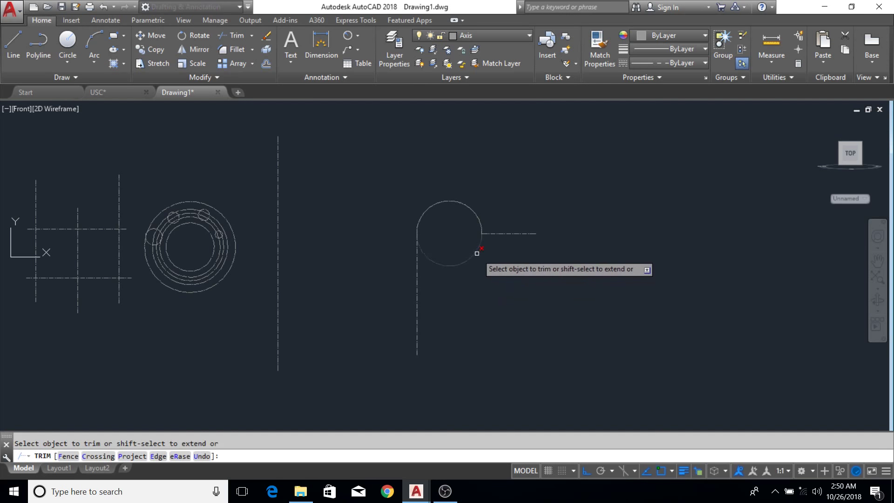
pyautogui.moveTo(484, 279); pyautogui.dragTo(485, 307, button='middle')
pyautogui.press('Escape')
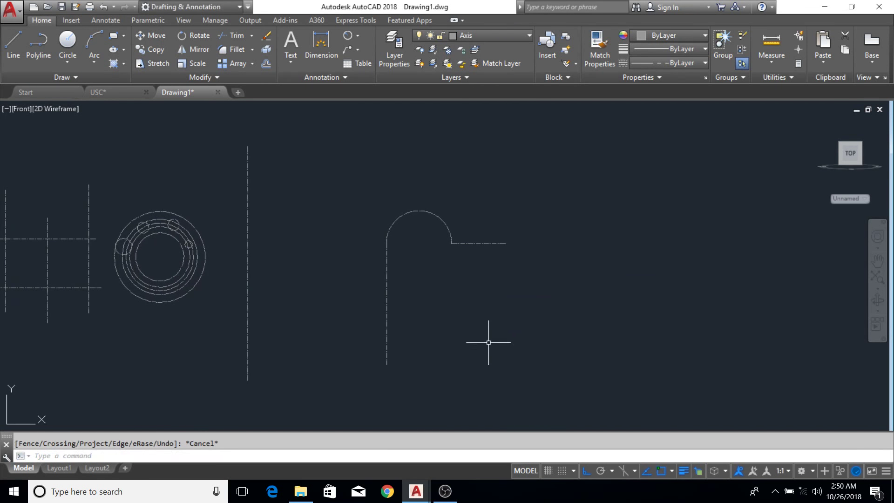
# - Draw a horizontal base line from the vertical line's lower end and close the profile with a vertical line from the short line's free end
pyautogui.write('l')
pyautogui.press('Return')
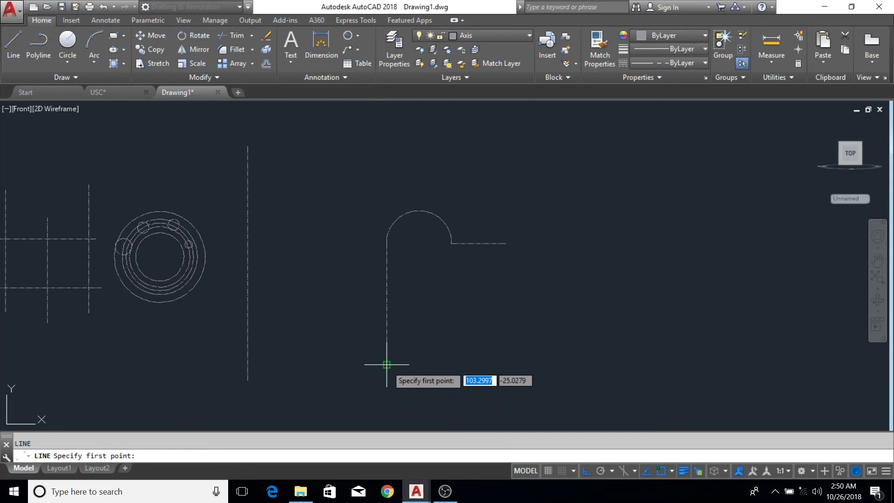
pyautogui.click(387, 364)
pyautogui.press('Escape')
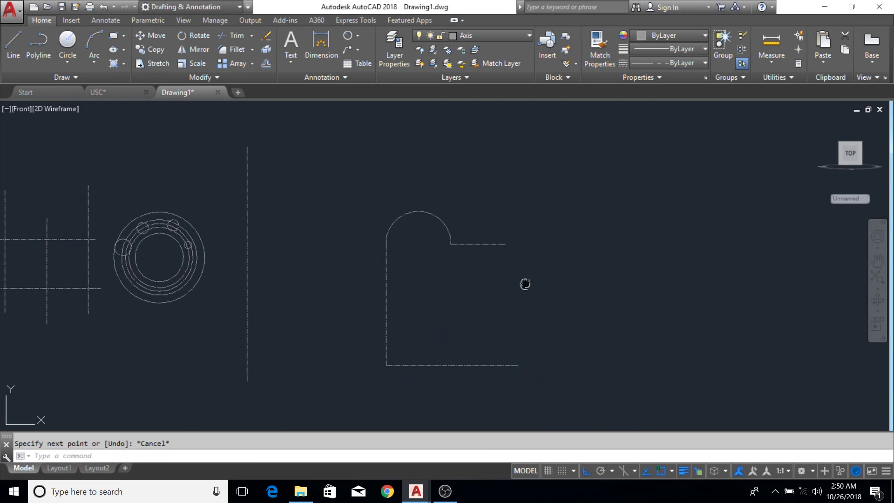
pyautogui.moveTo(528, 289); pyautogui.dragTo(516, 298, button='middle')
pyautogui.press('Return')
pyautogui.click(493, 252)
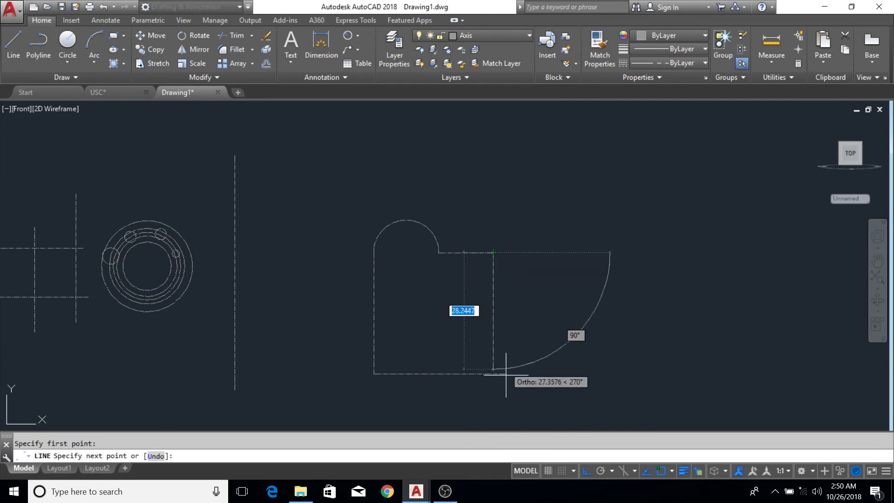
pyautogui.click(493, 374)
pyautogui.press('Escape')
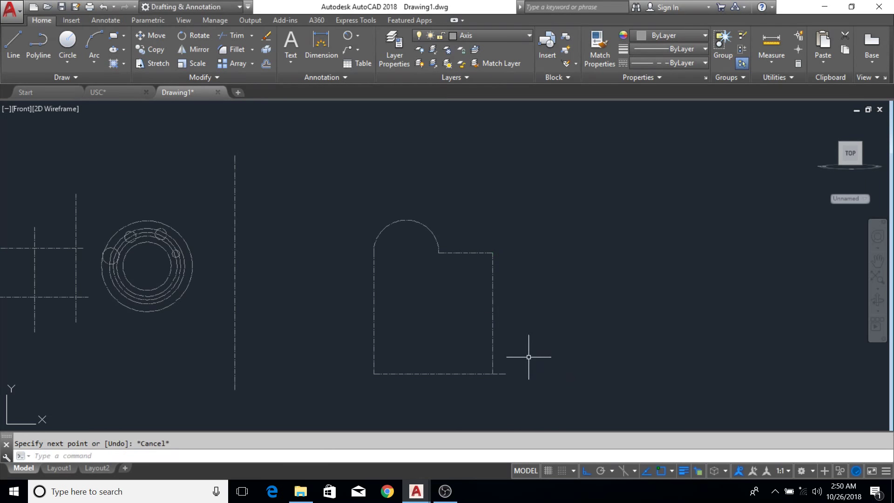
# - Trim the overhang of the base line beyond the profile's right edge, using a crossing selection
pyautogui.write('tr')
pyautogui.press('Return')
pyautogui.press('Return')
pyautogui.click(541, 340)
pyautogui.click(500, 393)
pyautogui.press('Escape')
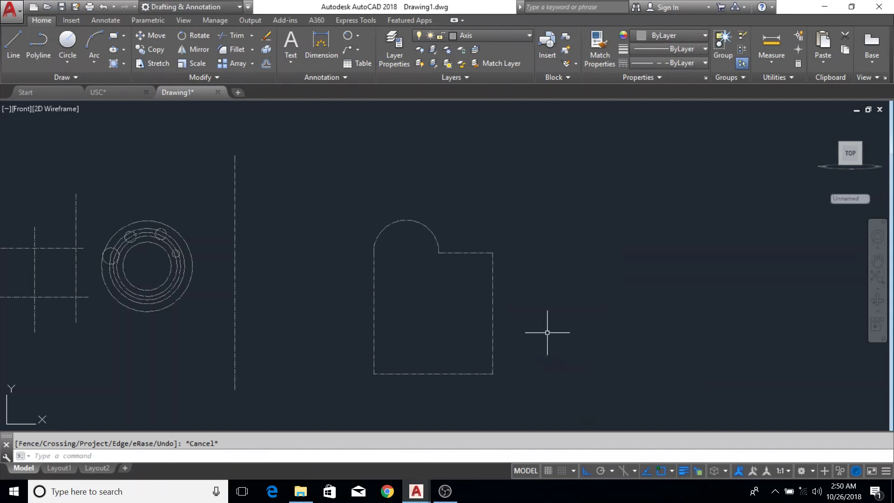
pyautogui.moveTo(545, 343); pyautogui.dragTo(504, 334, button='middle')
pyautogui.click(433, 208)
pyautogui.click(314, 370)
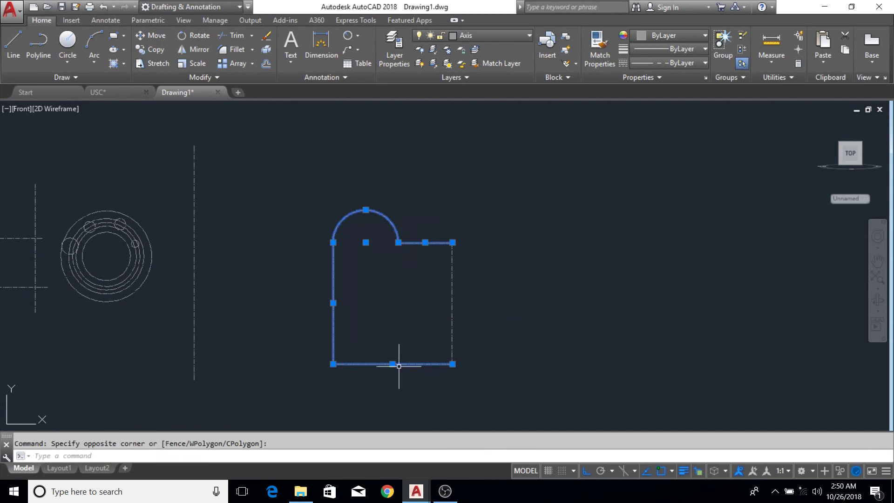
pyautogui.moveTo(551, 343); pyautogui.dragTo(488, 331, button='middle')
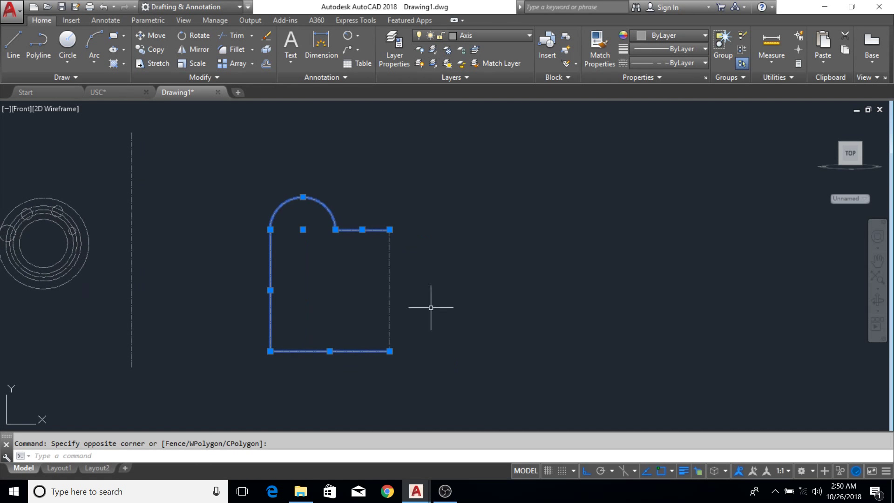
pyautogui.moveTo(397, 279); pyautogui.dragTo(434, 285, button='middle')
pyautogui.press('Escape')
# - Mirror the profile without its right edge about that vertical edge, keep the source objects, and undo the mirror
pyautogui.click(365, 171)
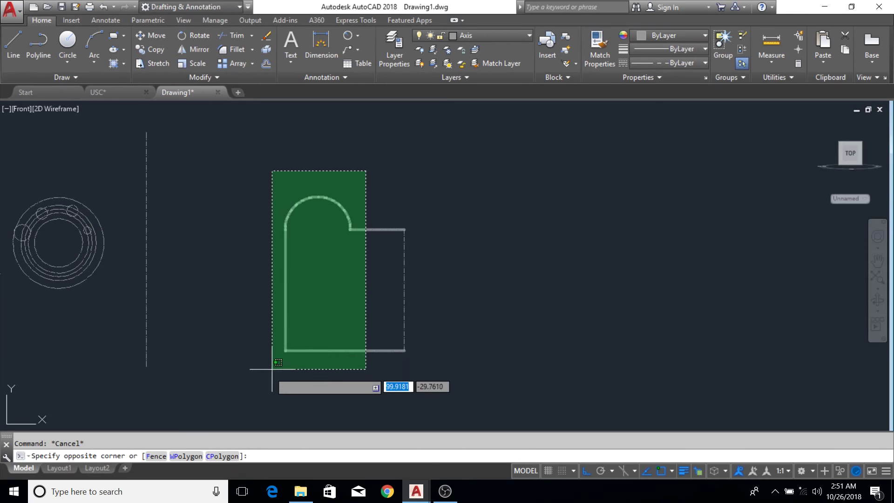
pyautogui.click(263, 367)
pyautogui.click(197, 49)
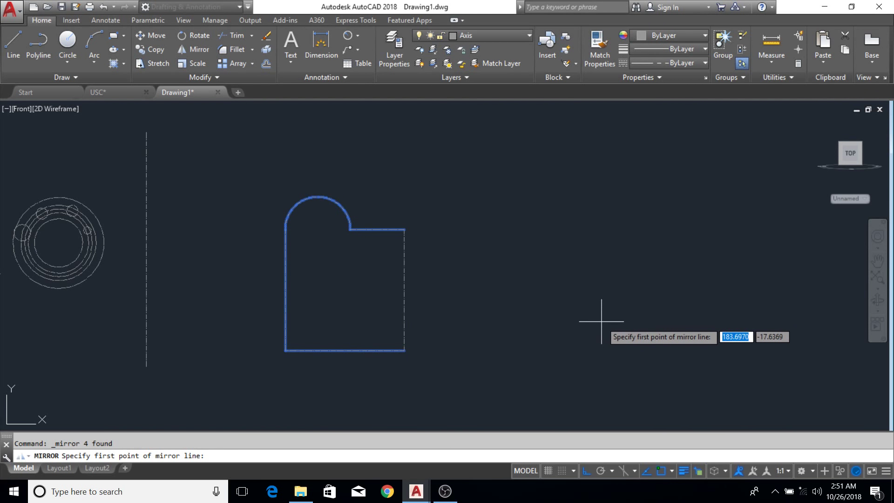
pyautogui.click(405, 350)
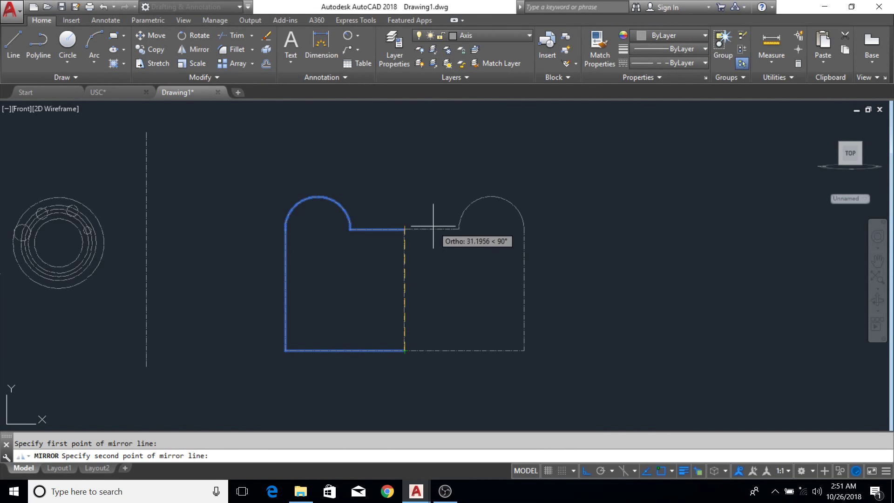
pyautogui.click(405, 229)
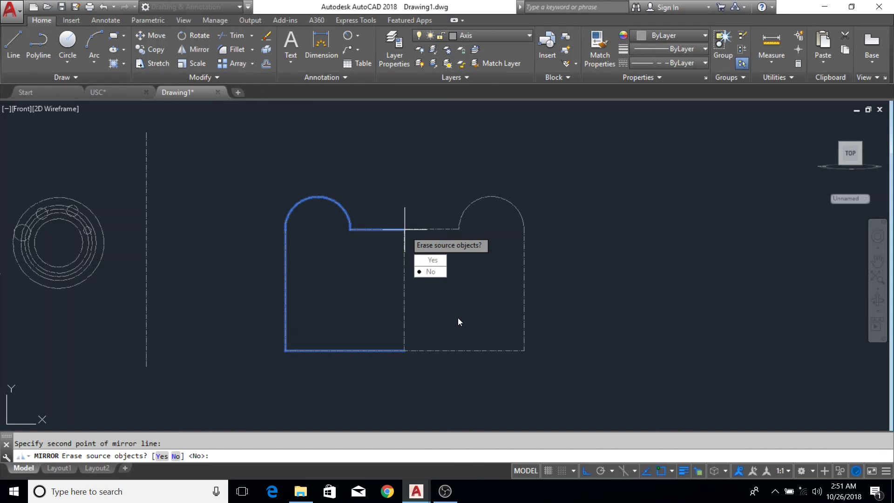
pyautogui.click(438, 273)
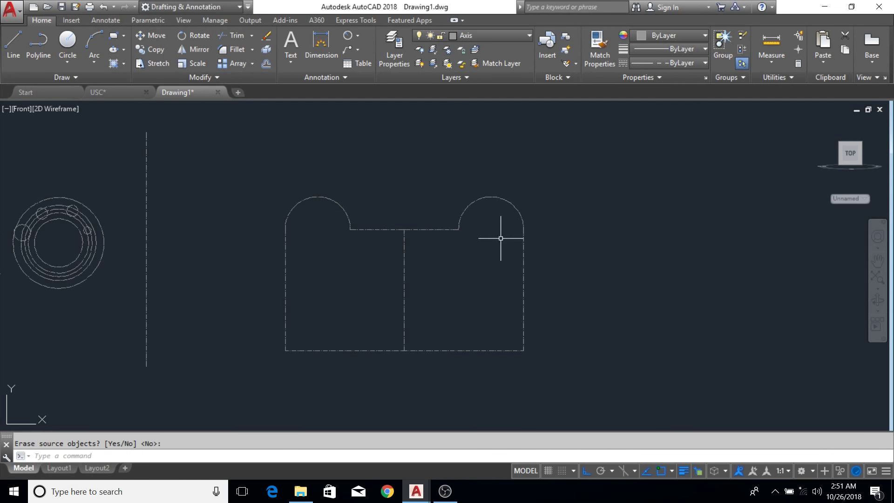
pyautogui.hotkey('ctrl', 'z')
# - Move the profile without its right edge from its lower-left corner to its lower-right corner, and undo the move
pyautogui.click(406, 156)
pyautogui.click(230, 382)
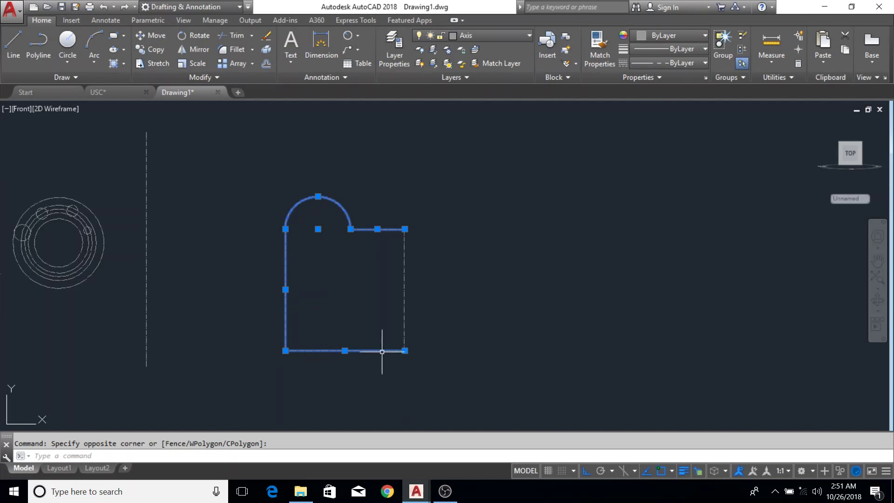
pyautogui.write('m')
pyautogui.press('Return')
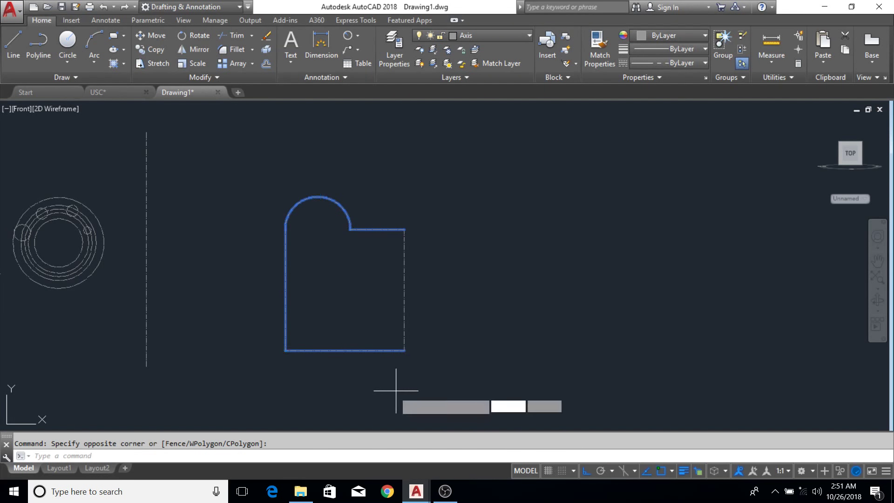
pyautogui.click(286, 350)
pyautogui.click(406, 348)
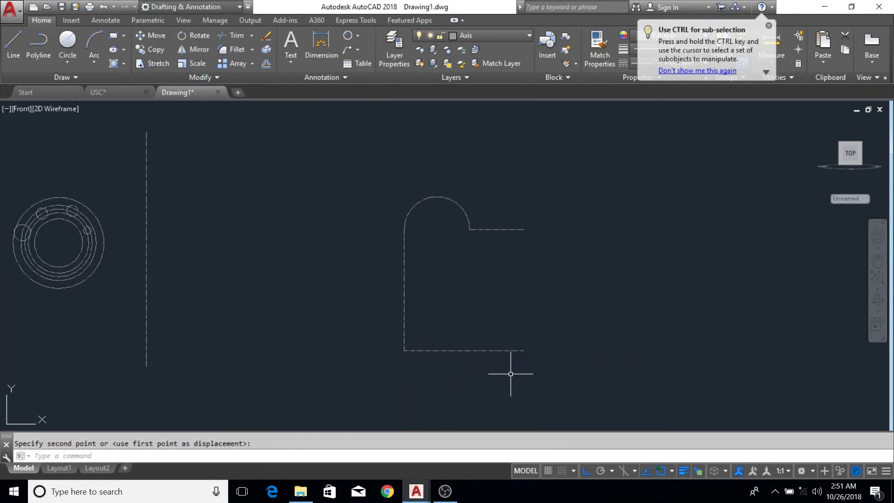
pyautogui.hotkey('ctrl', 'z')
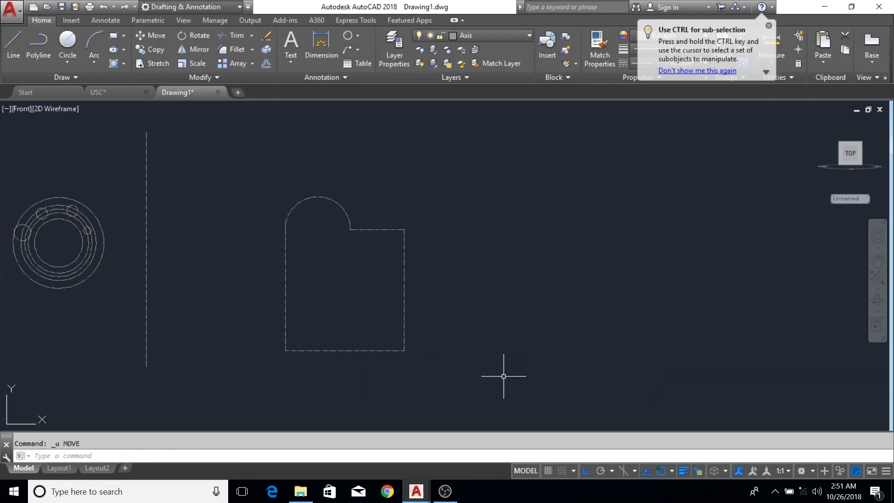
# - Copy the profile without its right edge, using its lower-left corner as base point and its lower-right corner as destination
pyautogui.click(383, 185)
pyautogui.click(247, 412)
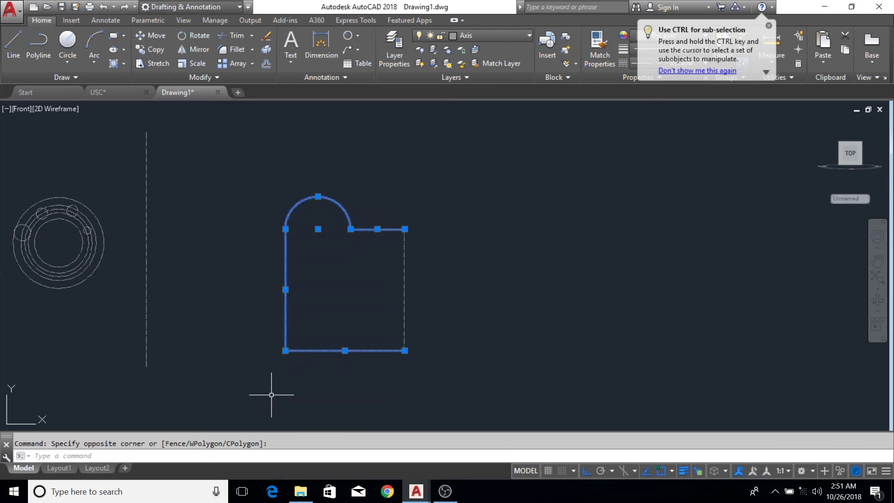
pyautogui.write('co')
pyautogui.press('Return')
pyautogui.click(285, 350)
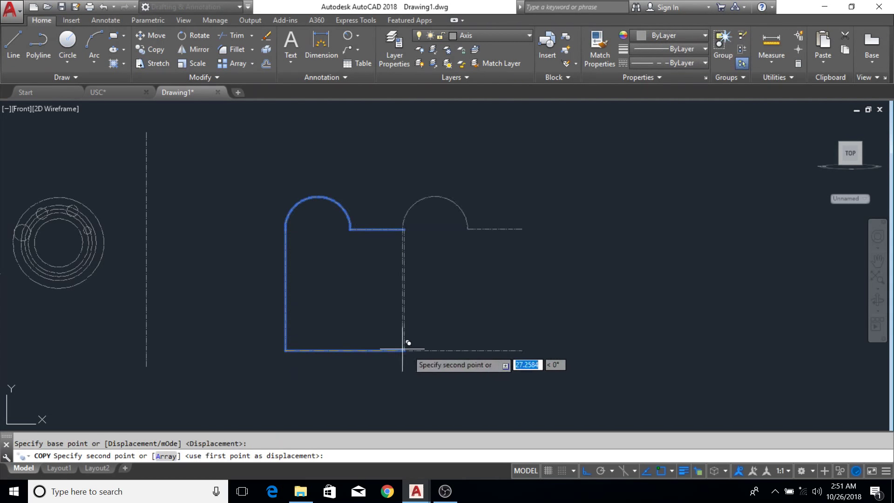
pyautogui.click(404, 350)
pyautogui.press('Escape')
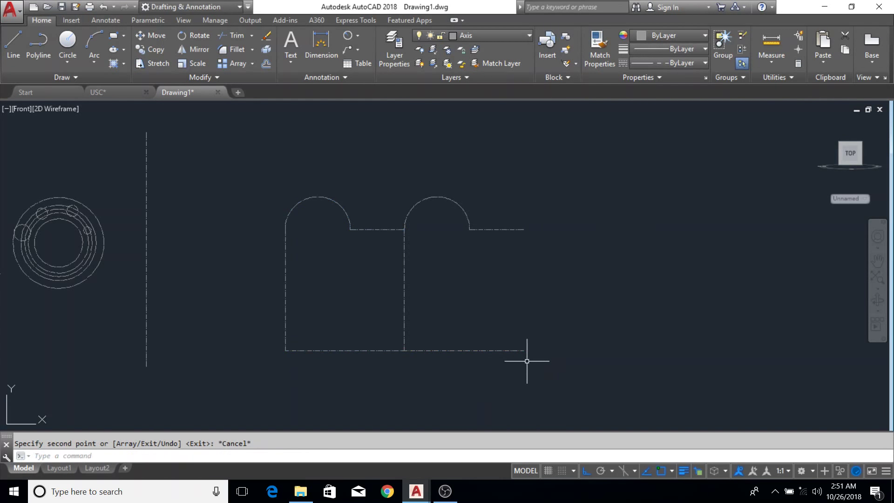
# - Erase the copied arc and horizontal lines, selecting them with a crossing window
pyautogui.click(591, 154)
pyautogui.click(432, 391)
pyautogui.moveTo(476, 389)
pyautogui.mouseDown(button='middle')
pyautogui.moveTo(435, 397)
pyautogui.moveTo(441, 350)
pyautogui.mouseUp(button='middle')
pyautogui.write('e')
pyautogui.press('Return')
# - Mirror the profile without its right edge about that vertical edge, erase the source objects, and undo the mirror
pyautogui.click(370, 160)
pyautogui.click(256, 413)
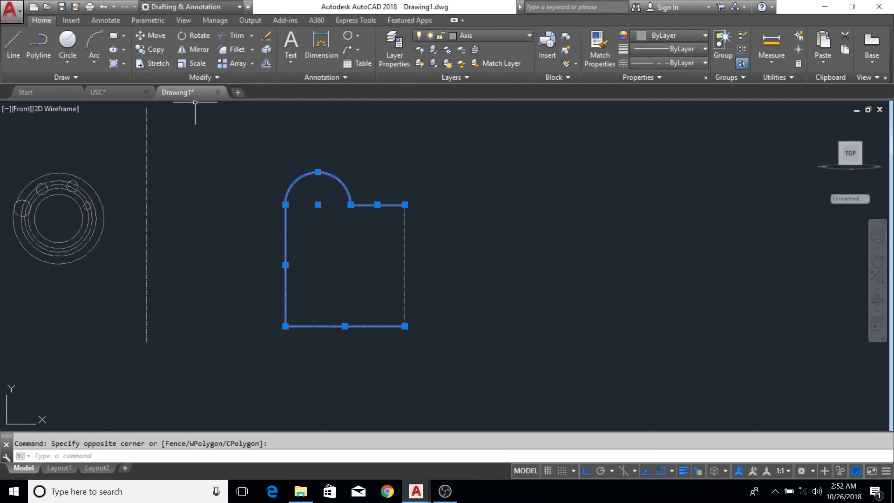
pyautogui.click(200, 49)
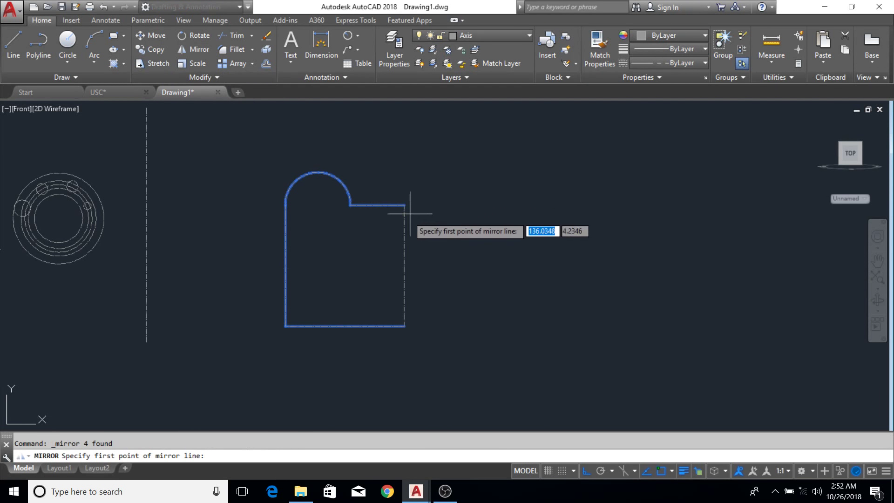
pyautogui.click(404, 205)
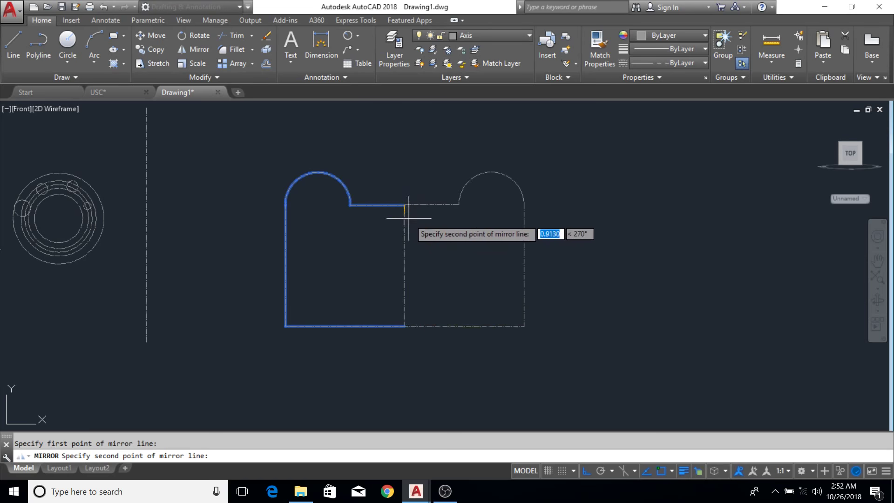
pyautogui.click(404, 326)
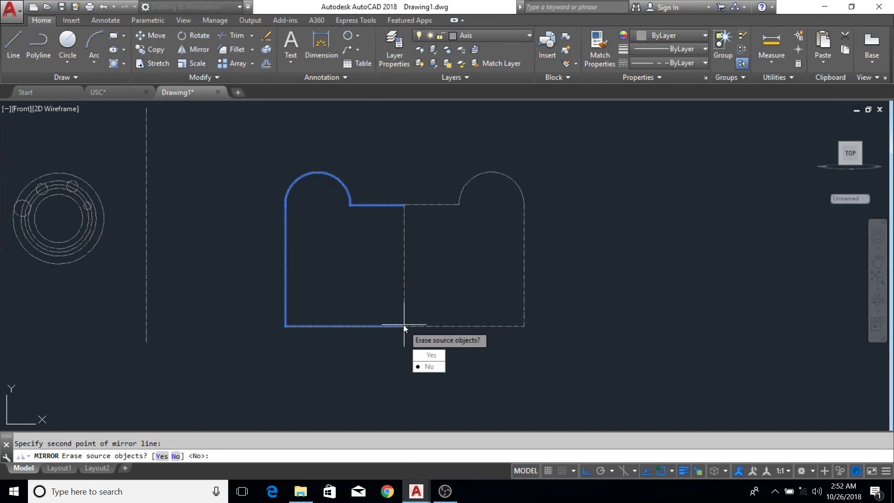
pyautogui.click(431, 355)
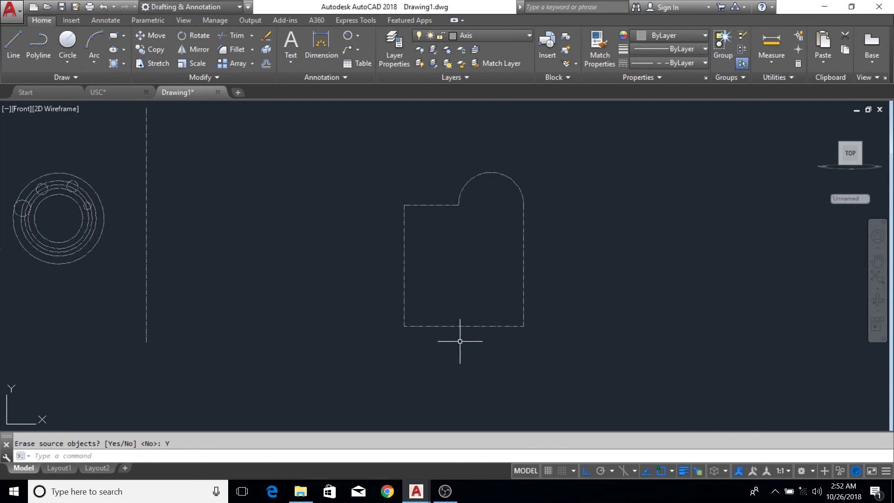
pyautogui.hotkey('ctrl', 'z')
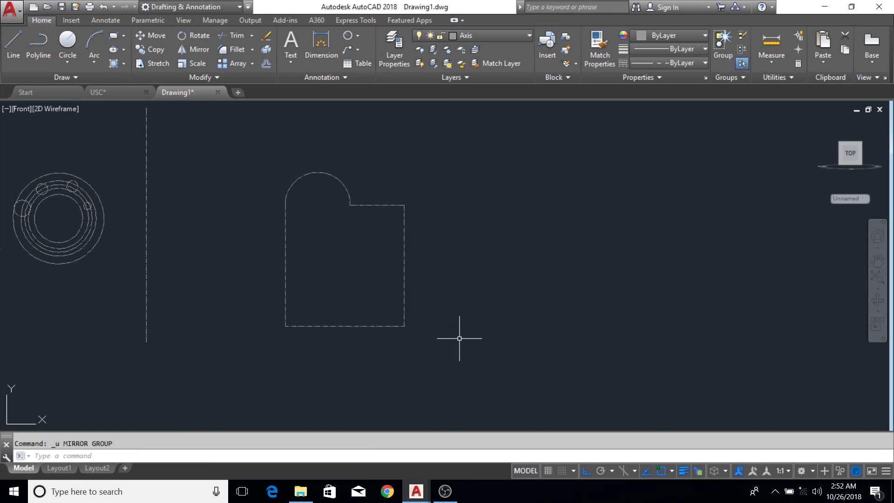
# - Mirror the arc, left, bottom and upper lines about the profile's right vertical edge, choosing Yes to erase the source objects
pyautogui.click(379, 172)
pyautogui.click(235, 384)
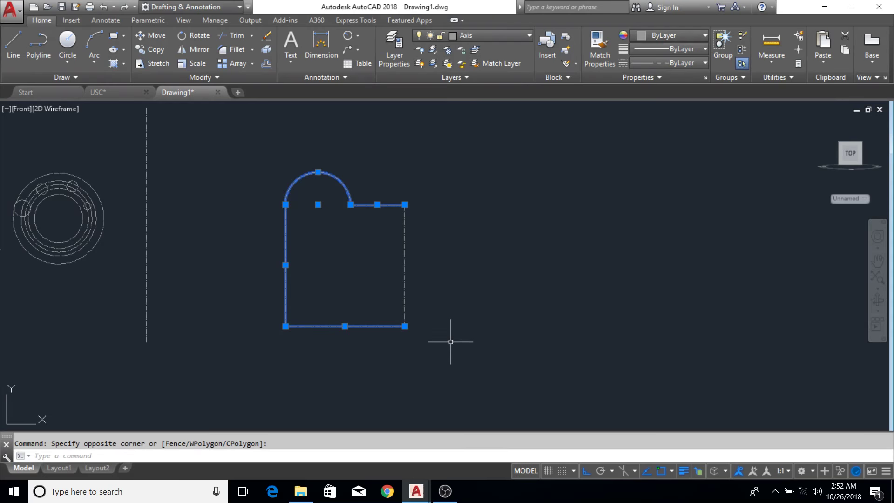
pyautogui.write('mi')
pyautogui.press('Return')
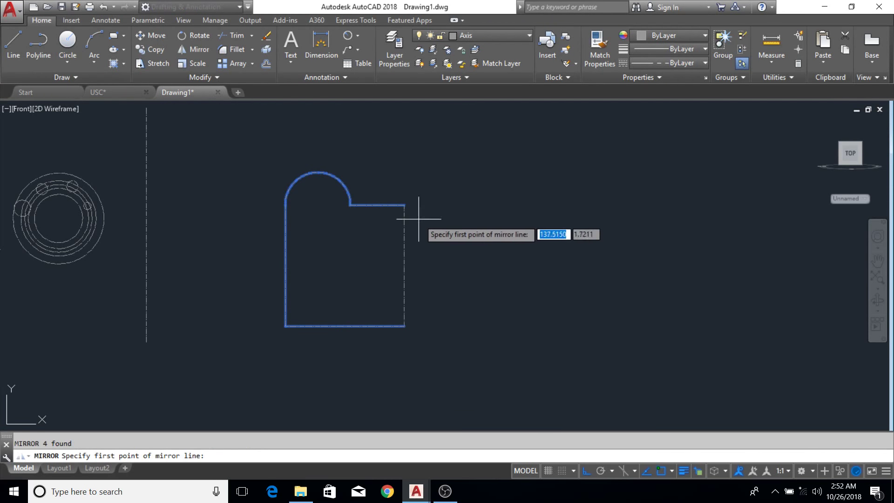
pyautogui.click(404, 204)
pyautogui.click(405, 325)
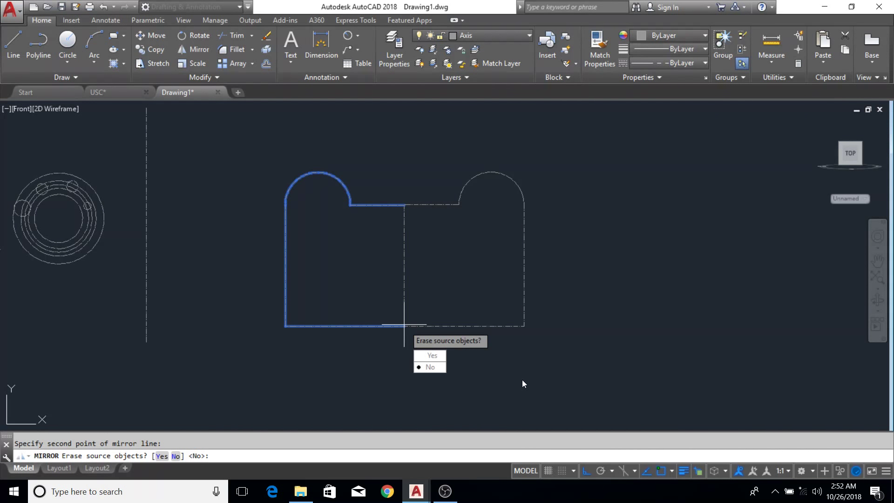
pyautogui.write('y')
pyautogui.press('Return')
pyautogui.moveTo(515, 383); pyautogui.dragTo(471, 382, button='middle')
pyautogui.scroll(-2, 475, 320)
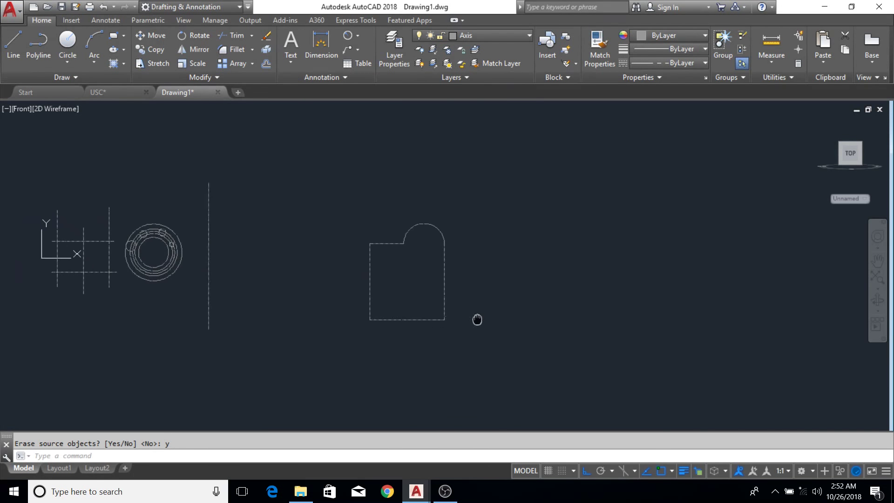
pyautogui.moveTo(477, 320)
pyautogui.mouseDown(button='middle')
pyautogui.moveTo(441, 247)
pyautogui.moveTo(419, 277)
pyautogui.moveTo(433, 263)
pyautogui.mouseUp(button='middle')
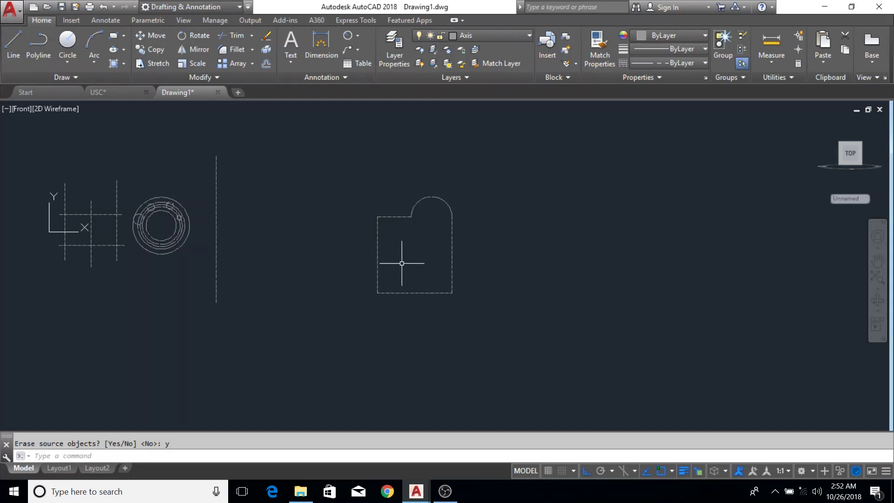
pyautogui.moveTo(305, 220)
pyautogui.mouseDown(button='middle')
pyautogui.moveTo(311, 225)
pyautogui.moveTo(329, 205)
pyautogui.mouseUp(button='middle')
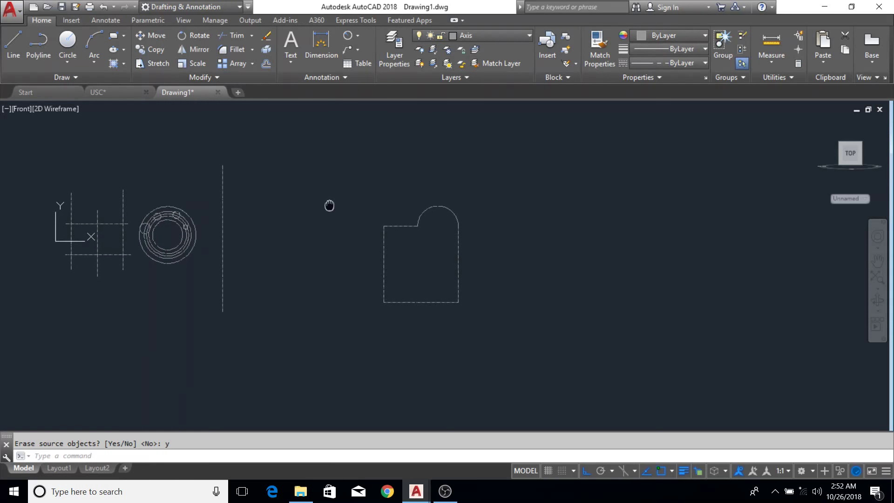
pyautogui.click(509, 180)
pyautogui.click(345, 316)
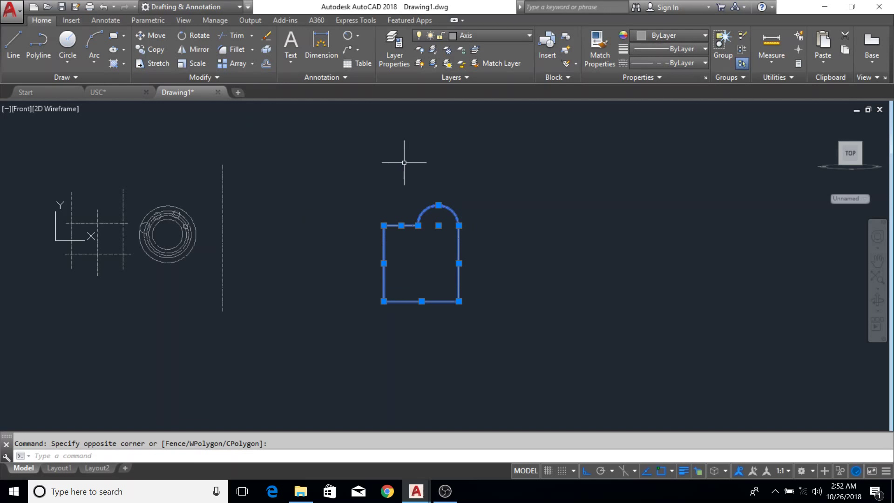
pyautogui.press('Escape')
pyautogui.click(473, 157)
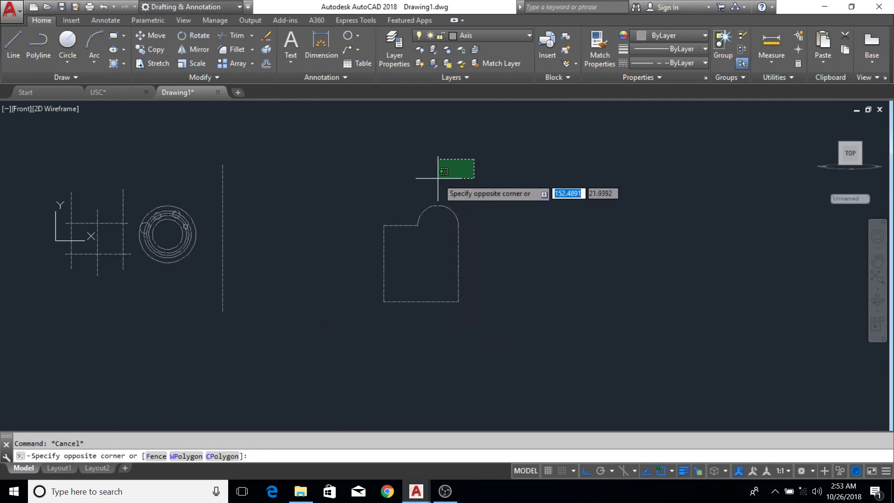
pyautogui.click(343, 359)
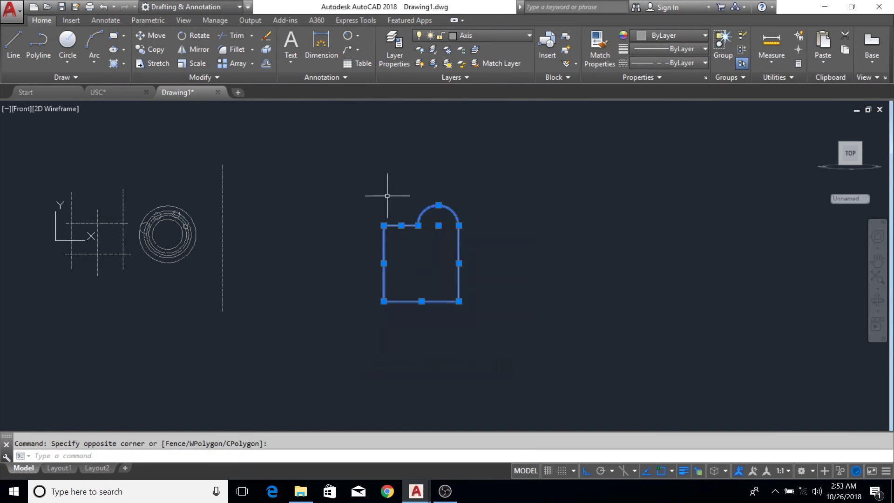
pyautogui.click(198, 36)
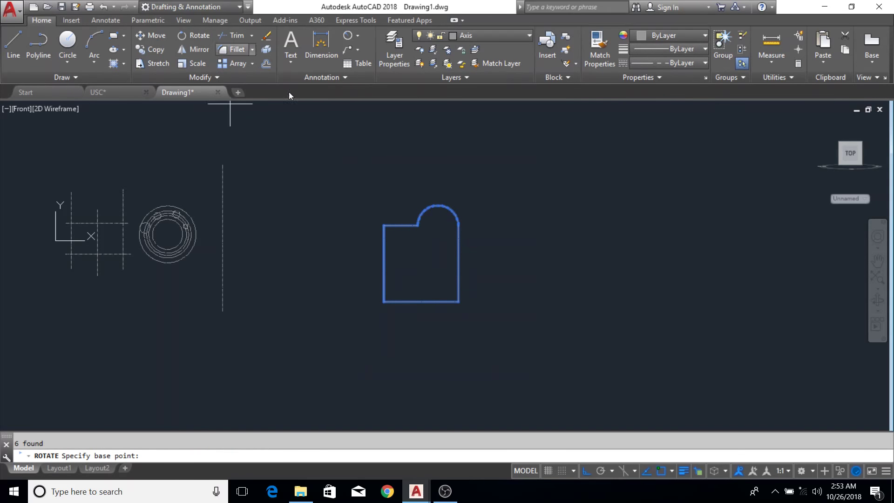
pyautogui.click(430, 257)
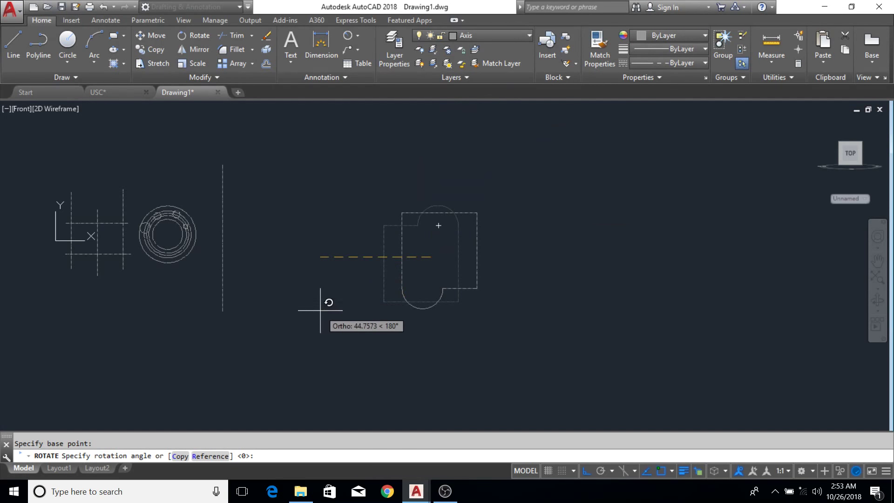
pyautogui.press('Escape')
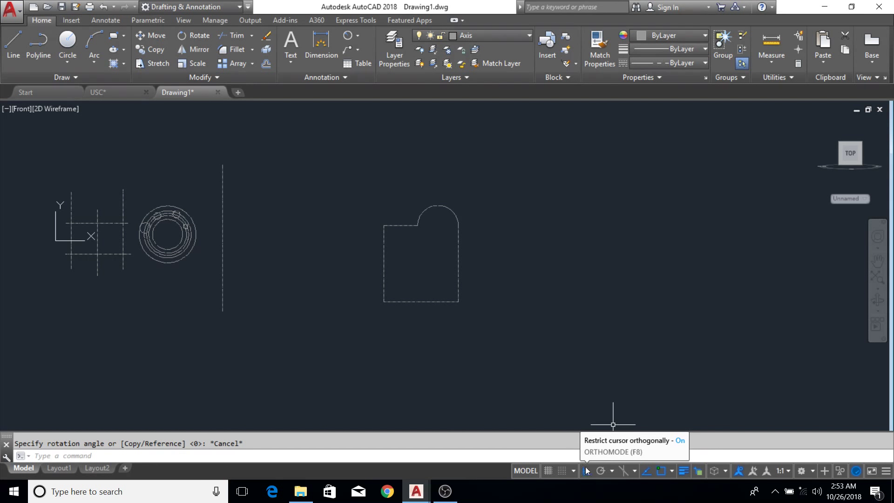
pyautogui.click(502, 183)
pyautogui.click(344, 316)
pyautogui.click(193, 36)
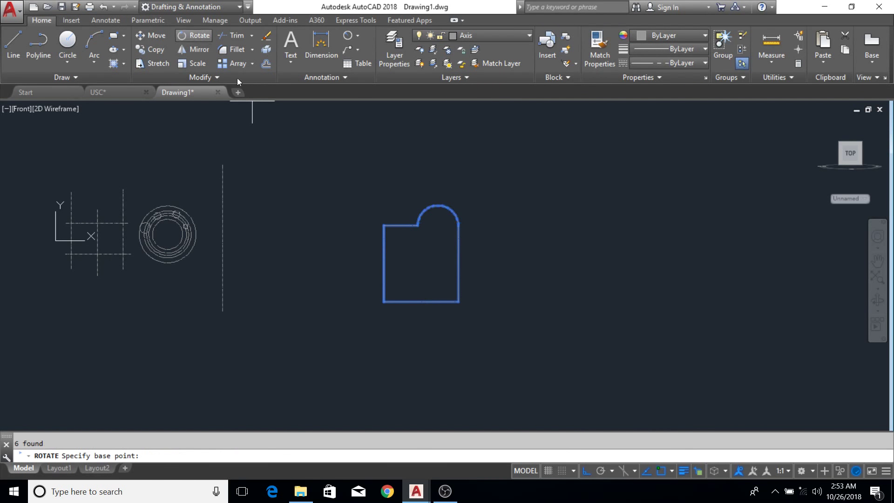
pyautogui.click(438, 225)
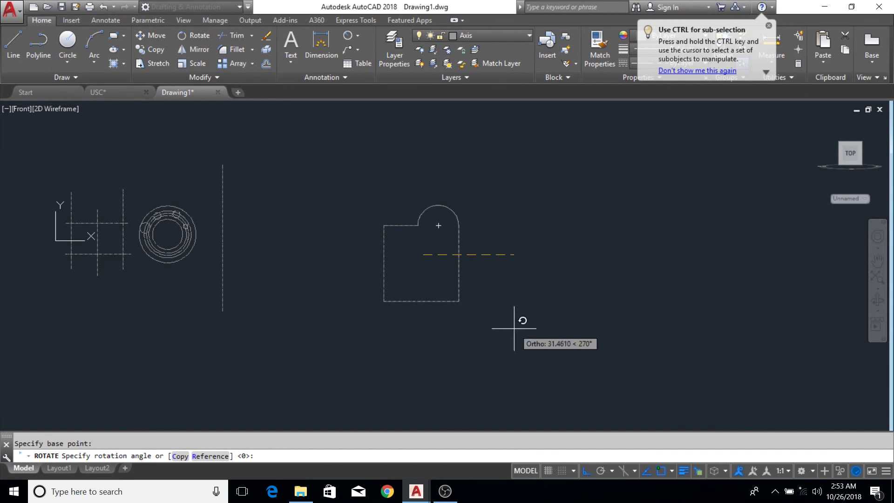
pyautogui.press('Escape')
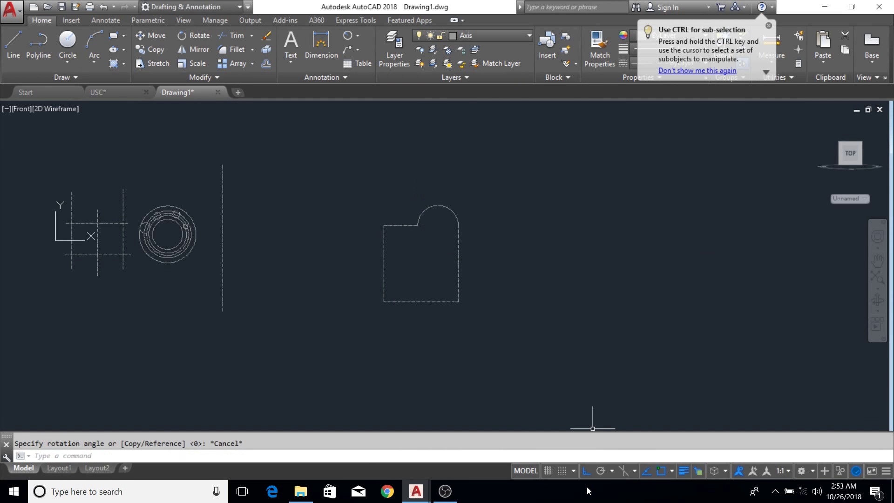
# - Turn off Ortho mode so the cursor is no longer restricted orthogonally
pyautogui.click(586, 471)
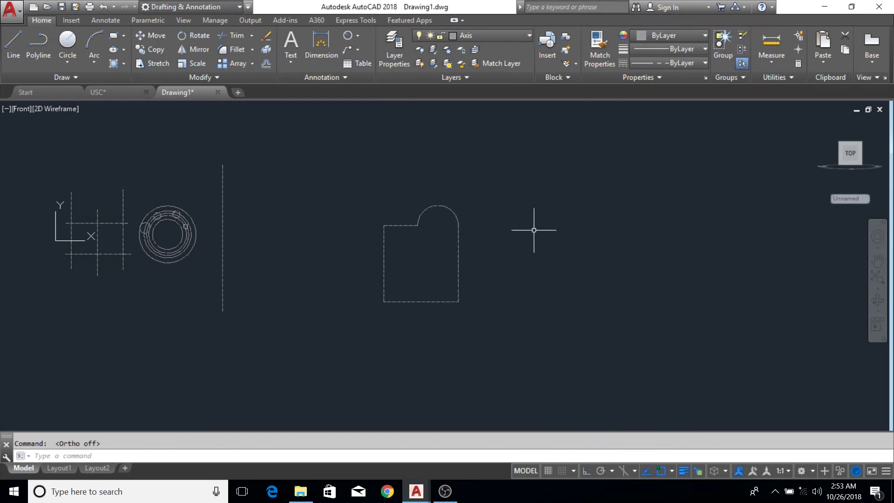
# - Rotate the whole mirrored profile 90° about a point near its center, and undo the rotation
pyautogui.click(553, 150)
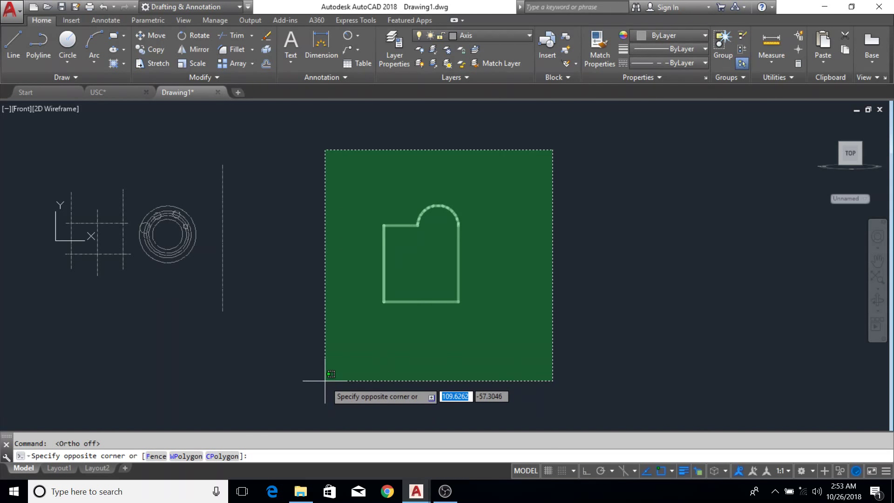
pyautogui.click(325, 381)
pyautogui.click(193, 35)
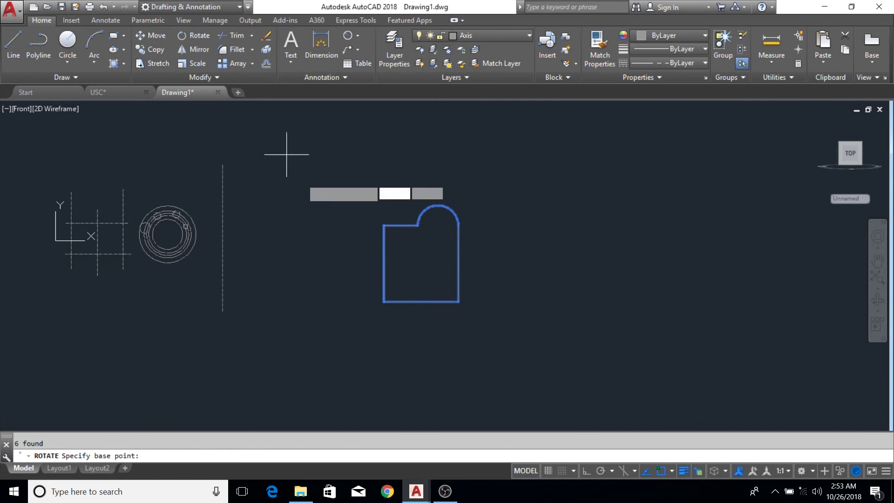
pyautogui.click(434, 258)
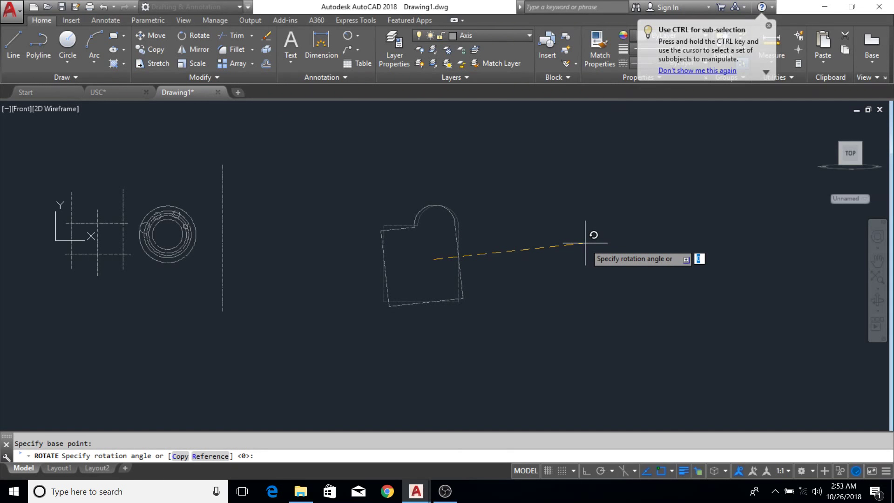
pyautogui.write('90')
pyautogui.press('Return')
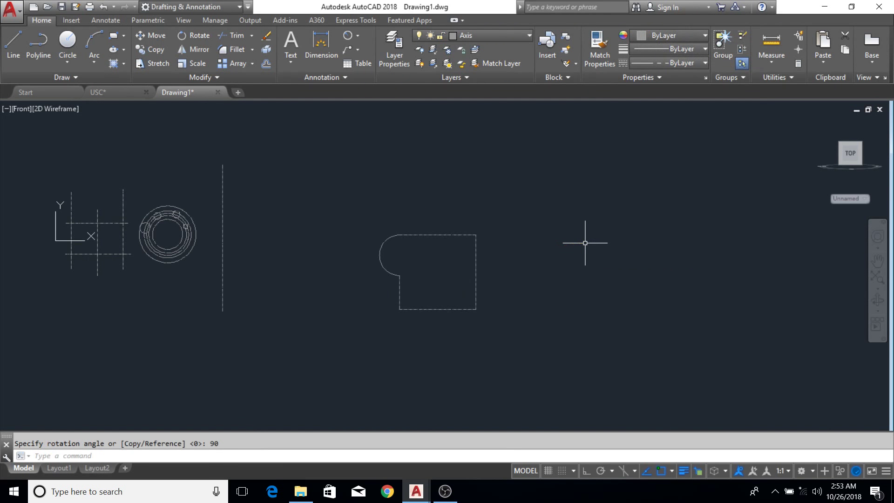
pyautogui.click(563, 204)
pyautogui.click(326, 395)
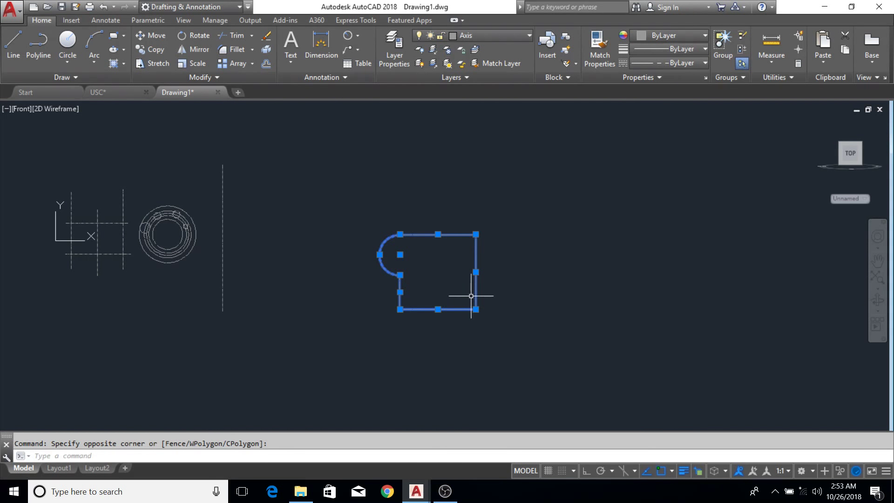
pyautogui.hotkey('ctrl', 'z')
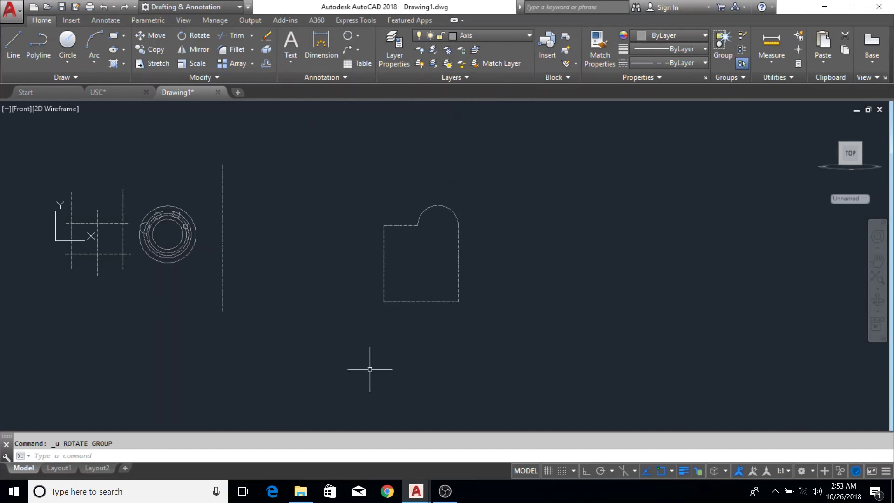
# - Repeat the 90° rotation of the complete profile about an interior base point, and undo it
pyautogui.click(551, 153)
pyautogui.click(329, 357)
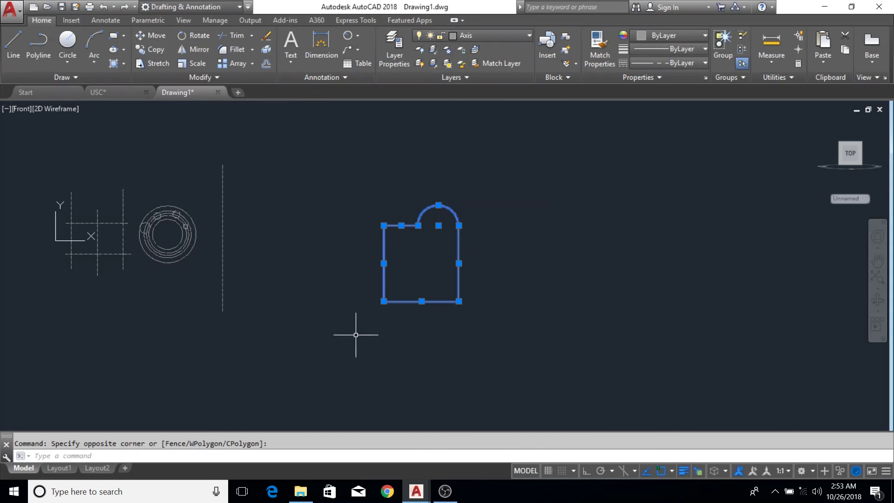
pyautogui.click(193, 35)
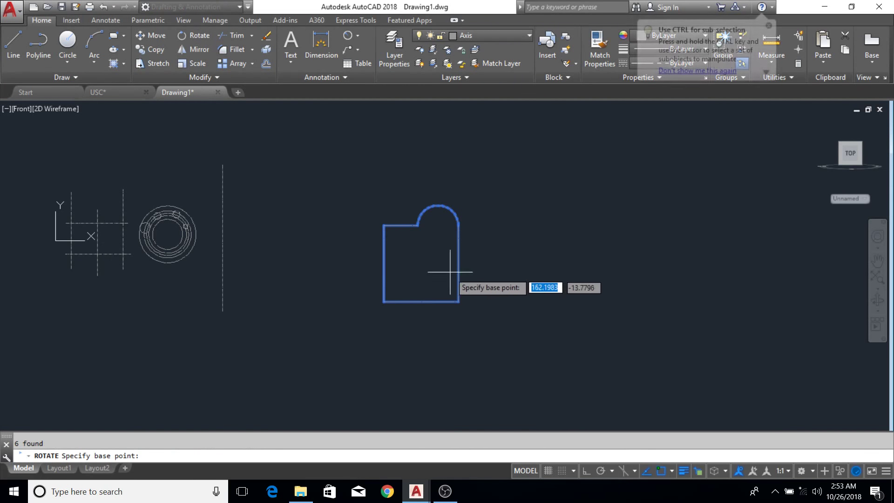
pyautogui.click(429, 260)
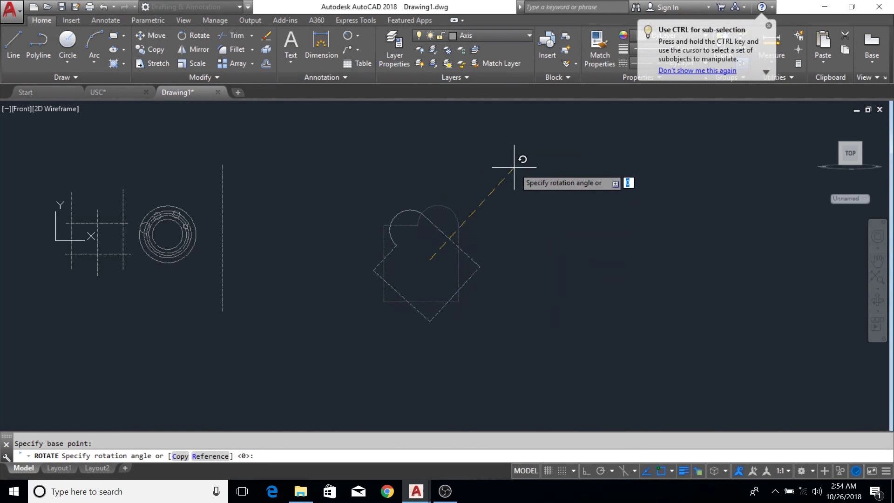
pyautogui.press('Return')
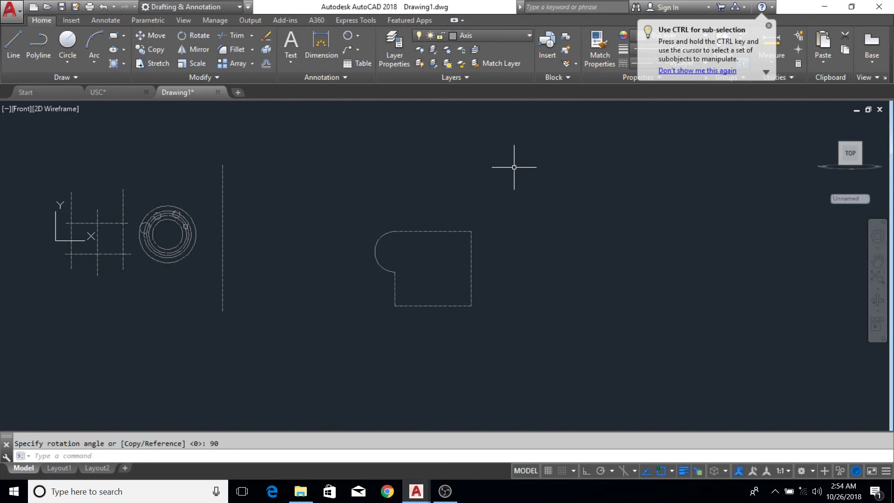
pyautogui.click(541, 195)
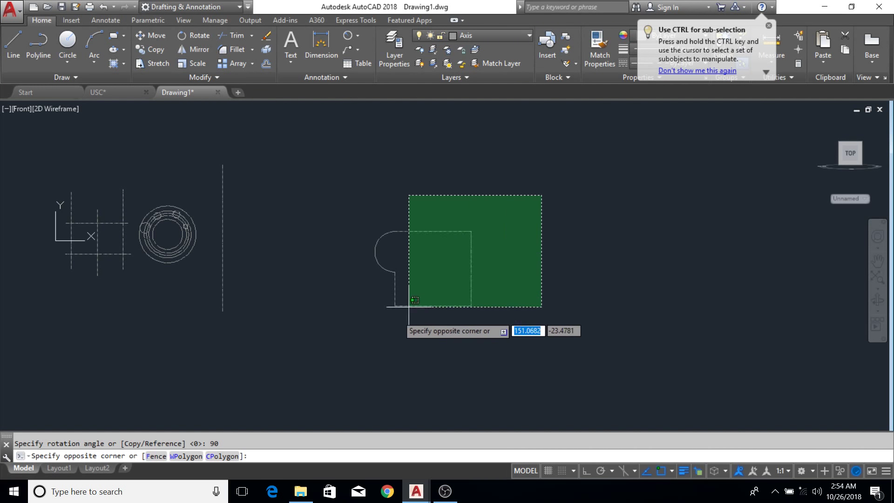
pyautogui.click(361, 336)
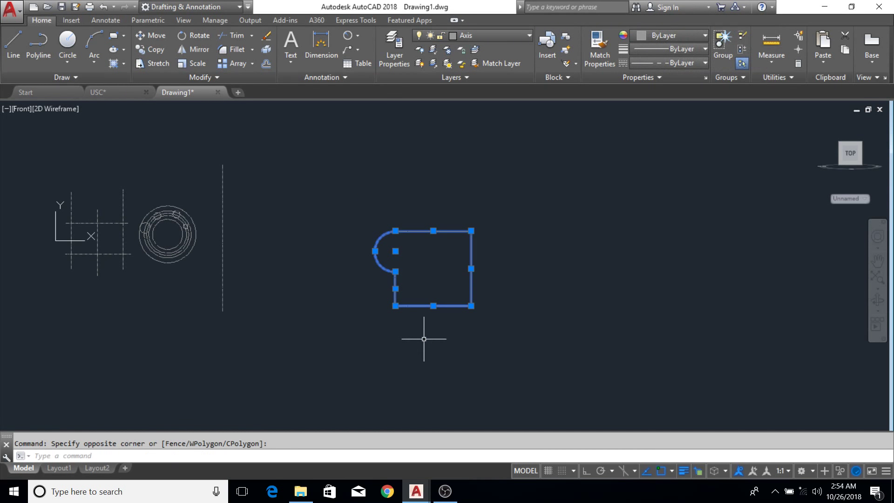
pyautogui.hotkey('ctrl', 'z')
# - Rotate the complete profile by -90° about a base point inside it
pyautogui.click(504, 139)
pyautogui.click(384, 312)
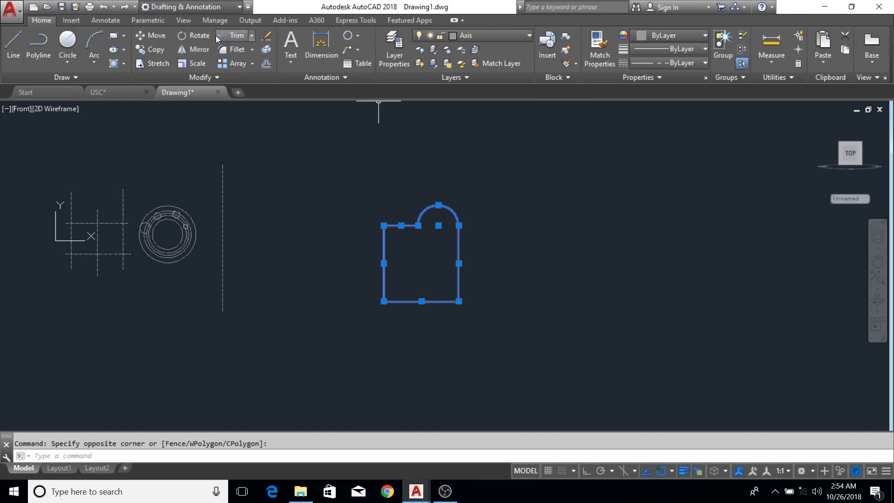
pyautogui.click(194, 36)
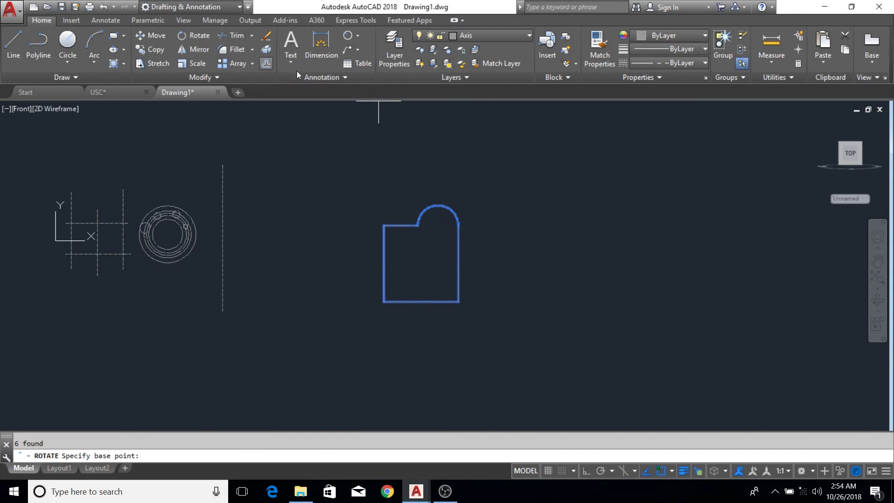
pyautogui.click(423, 255)
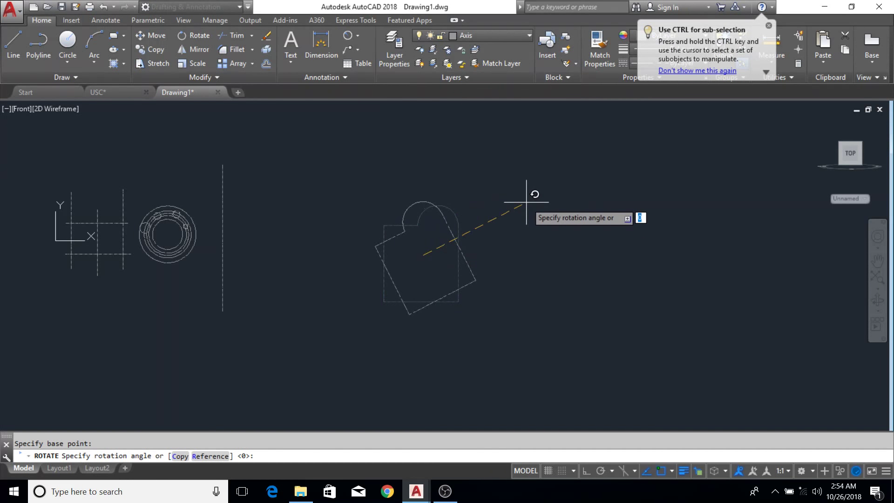
pyautogui.press('Return')
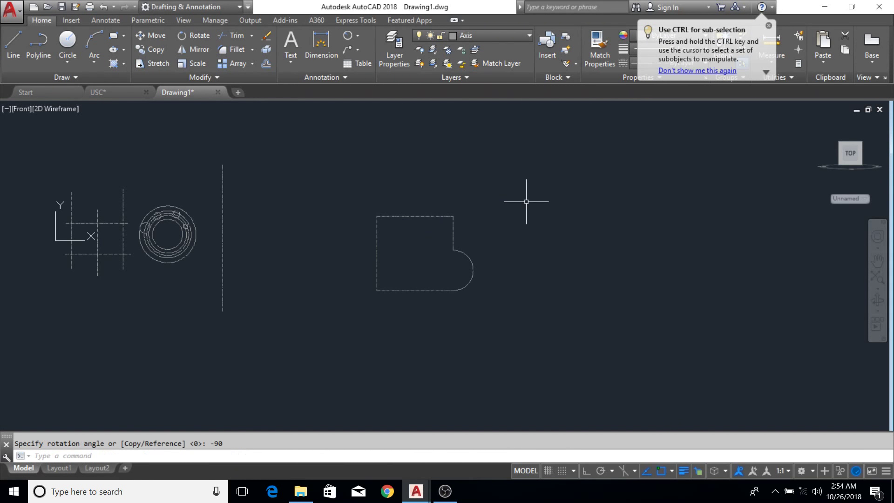
# - Select the whole rotated profile together with the long vertical line beside the concentric circles
pyautogui.click(542, 183)
pyautogui.click(311, 379)
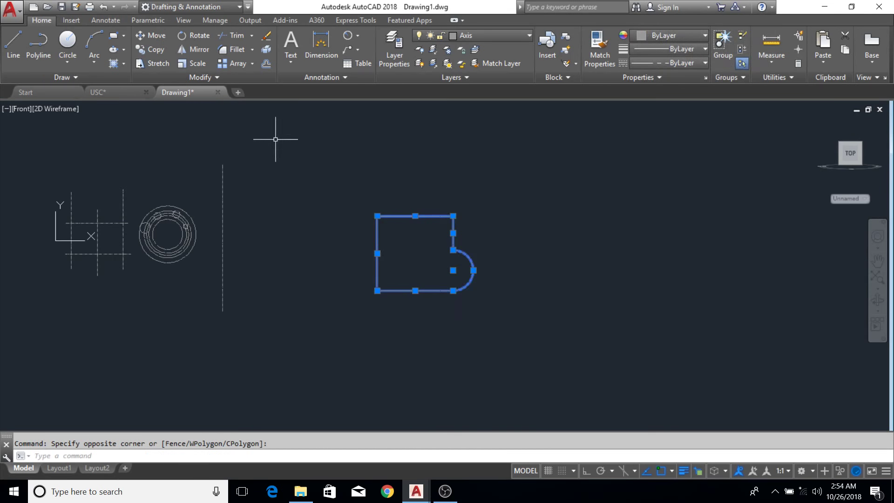
pyautogui.scroll(-2, 276, 161)
pyautogui.moveTo(280, 190)
pyautogui.mouseDown(button='middle')
pyautogui.moveTo(303, 233)
pyautogui.moveTo(349, 237)
pyautogui.moveTo(362, 222)
pyautogui.mouseUp(button='middle')
pyautogui.moveTo(297, 171); pyautogui.dragTo(312, 229, button='middle')
pyautogui.moveTo(465, 279)
pyautogui.mouseDown(button='middle')
pyautogui.moveTo(457, 275)
pyautogui.moveTo(467, 273)
pyautogui.moveTo(463, 246)
pyautogui.mouseUp(button='middle')
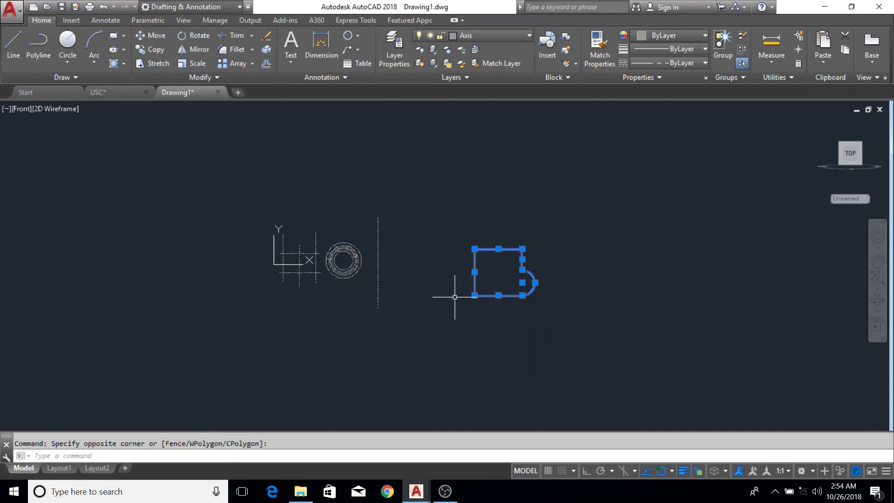
pyautogui.moveTo(373, 259); pyautogui.dragTo(409, 277, button='middle')
pyautogui.scroll(2, 406, 298)
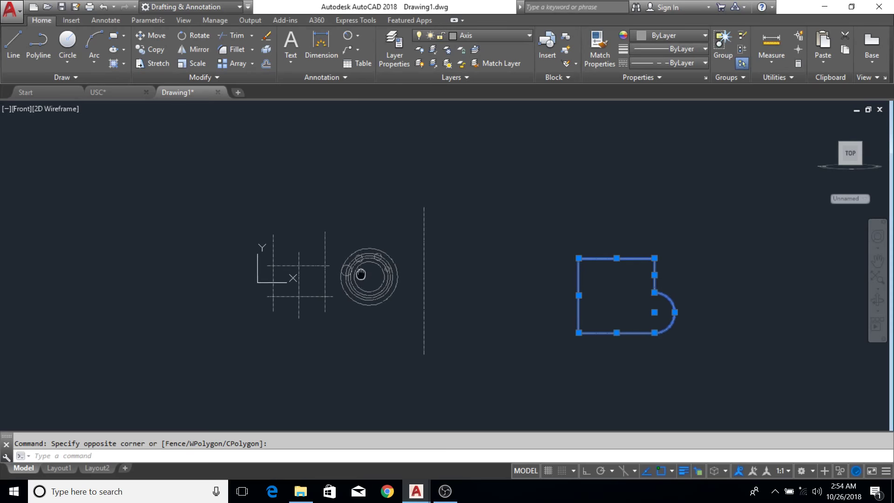
pyautogui.moveTo(431, 307); pyautogui.dragTo(344, 306, button='middle')
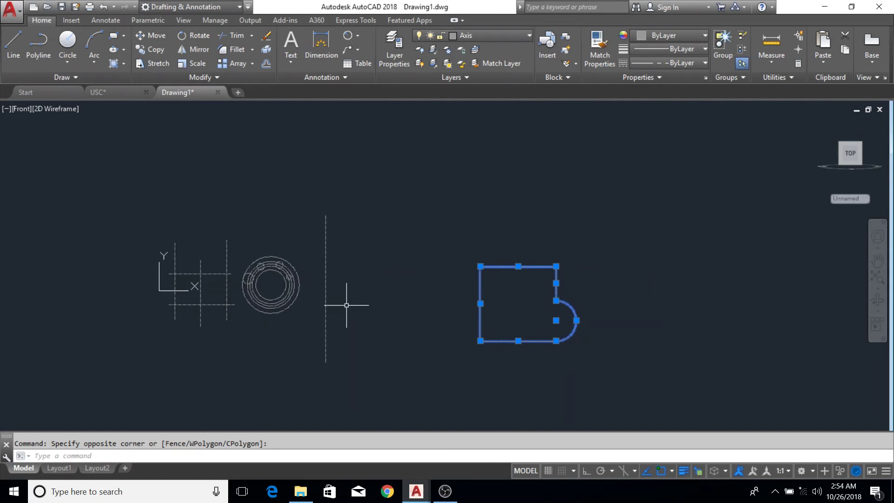
pyautogui.click(371, 271)
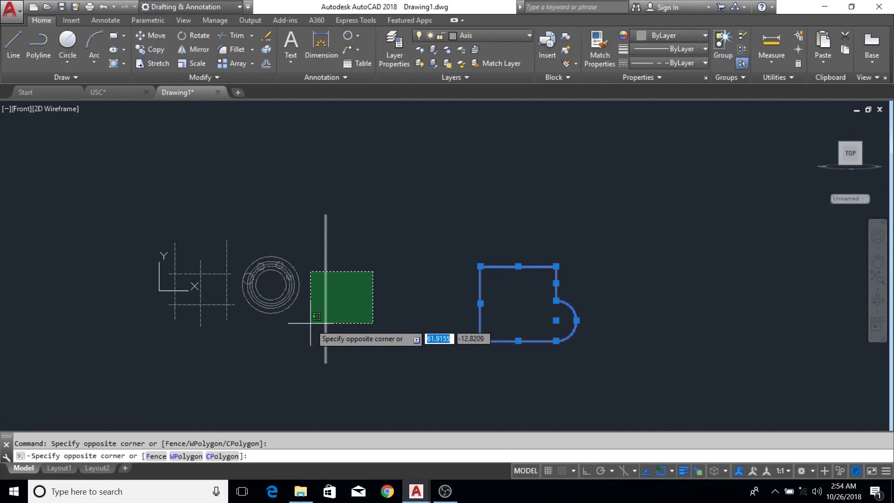
pyautogui.click(310, 316)
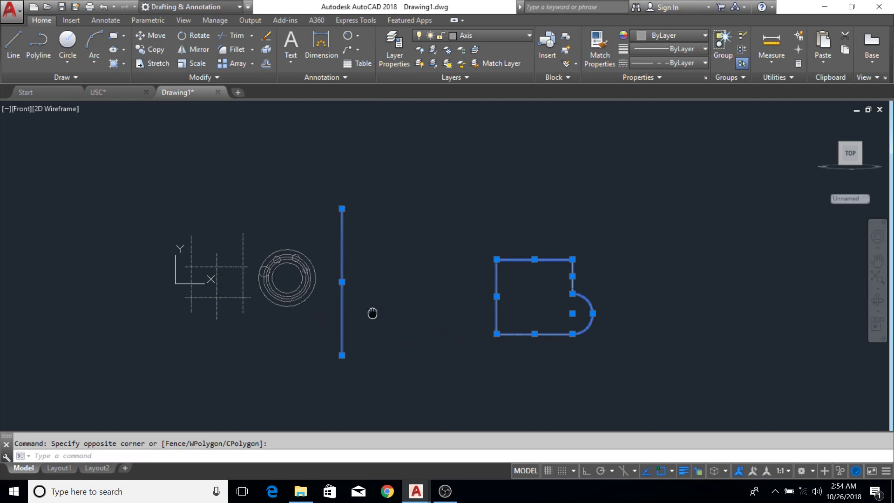
pyautogui.moveTo(363, 315); pyautogui.dragTo(403, 303, button='middle')
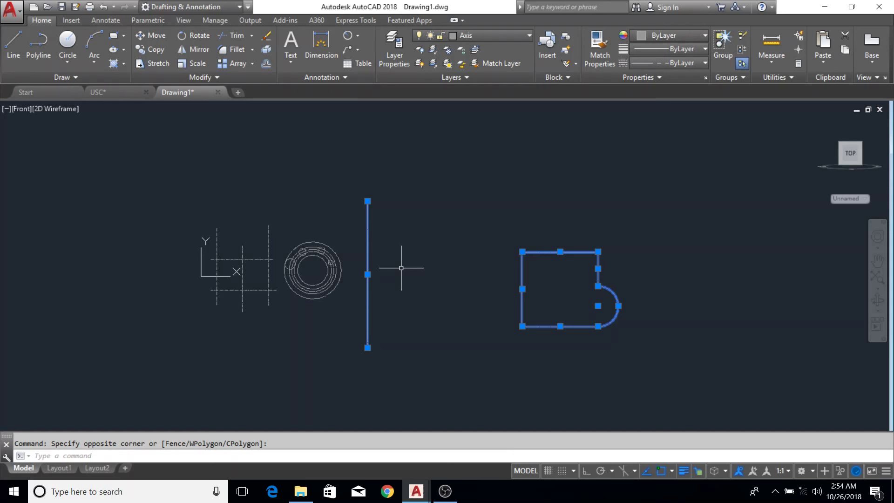
pyautogui.moveTo(486, 261); pyautogui.dragTo(424, 272, button='middle')
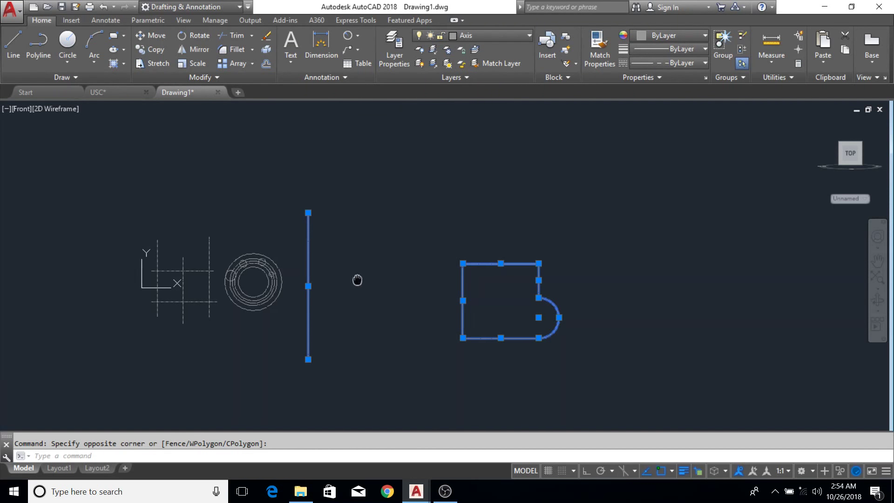
pyautogui.moveTo(357, 279); pyautogui.dragTo(438, 258, button='middle')
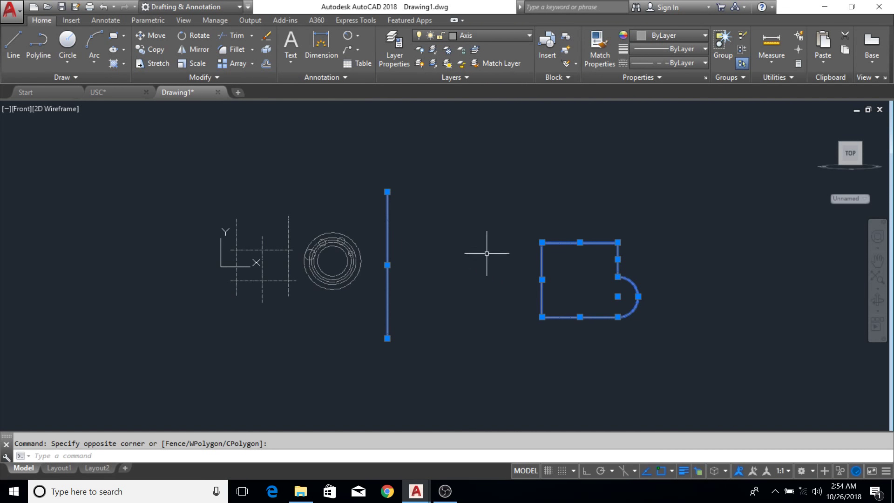
pyautogui.moveTo(497, 256); pyautogui.dragTo(455, 255, button='middle')
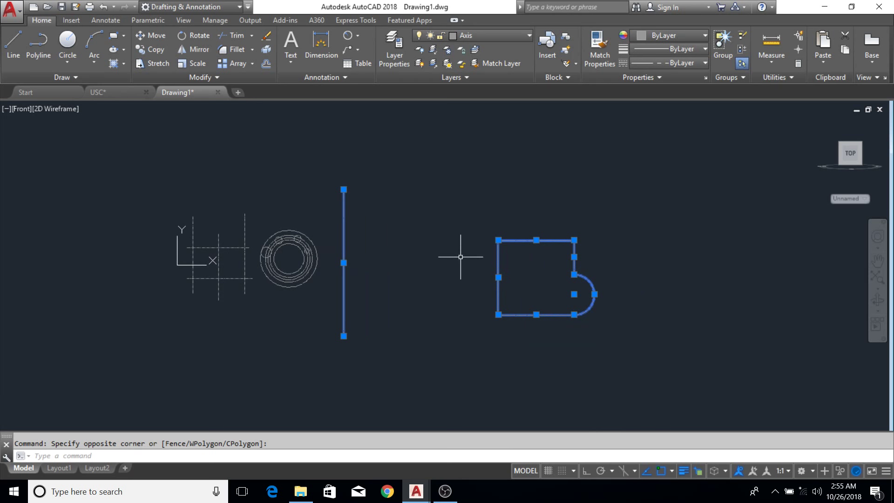